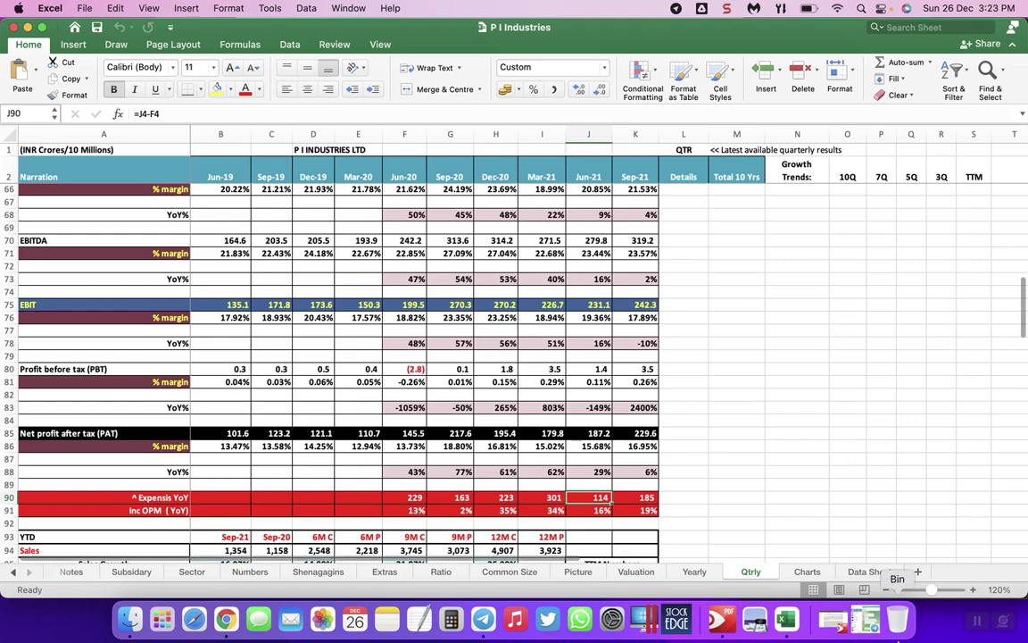
# Switch to Telegram, close the Batch 2 video chat settings to check the screen share, and return to the P I Industries workbook in Excel.
pyautogui.click(482, 618)
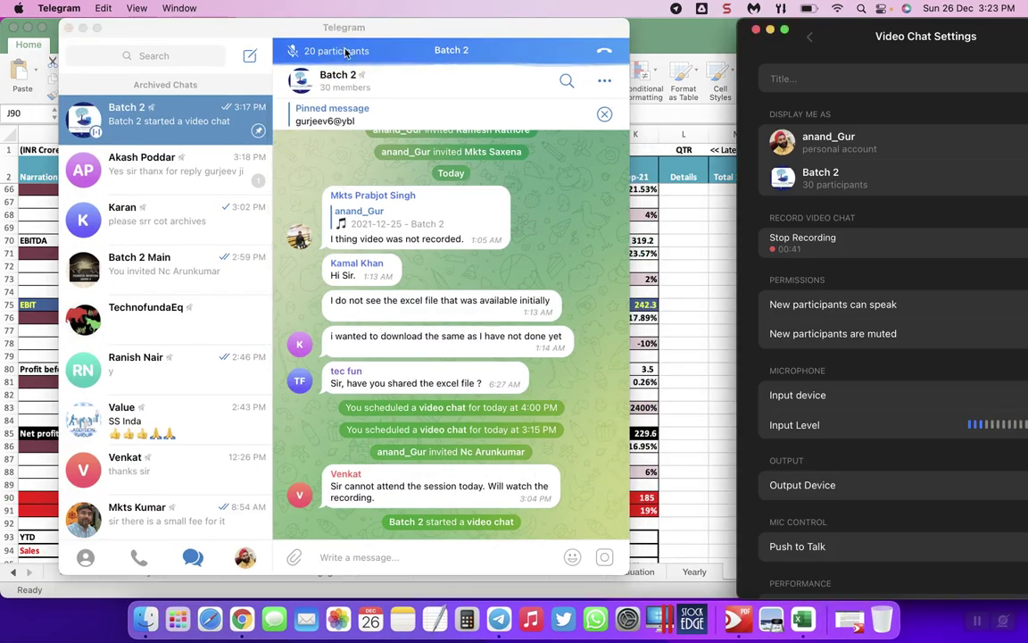
pyautogui.click(810, 43)
pyautogui.click(810, 41)
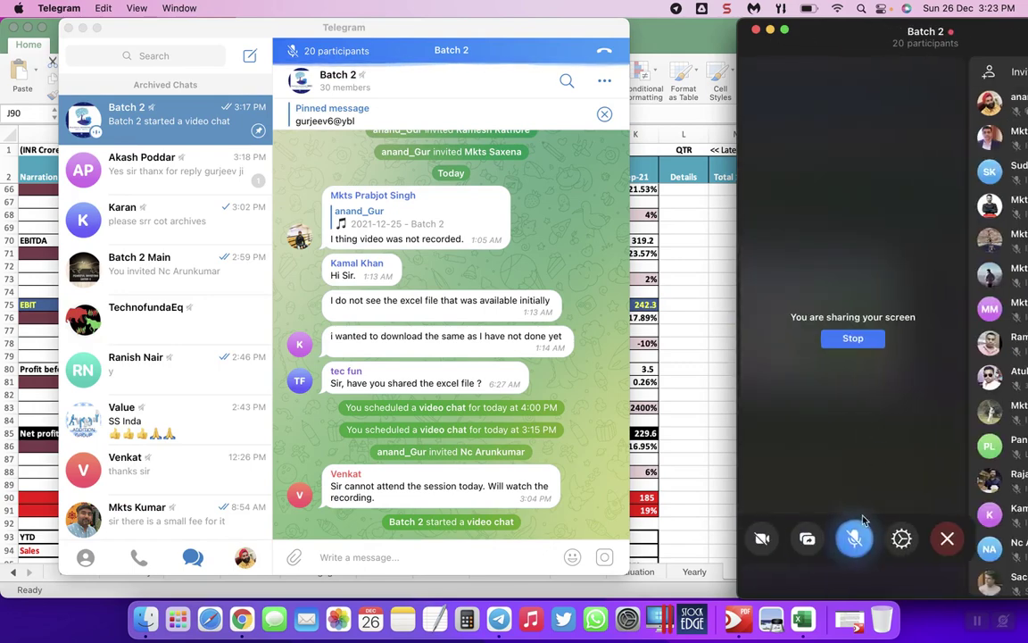
pyautogui.click(698, 445)
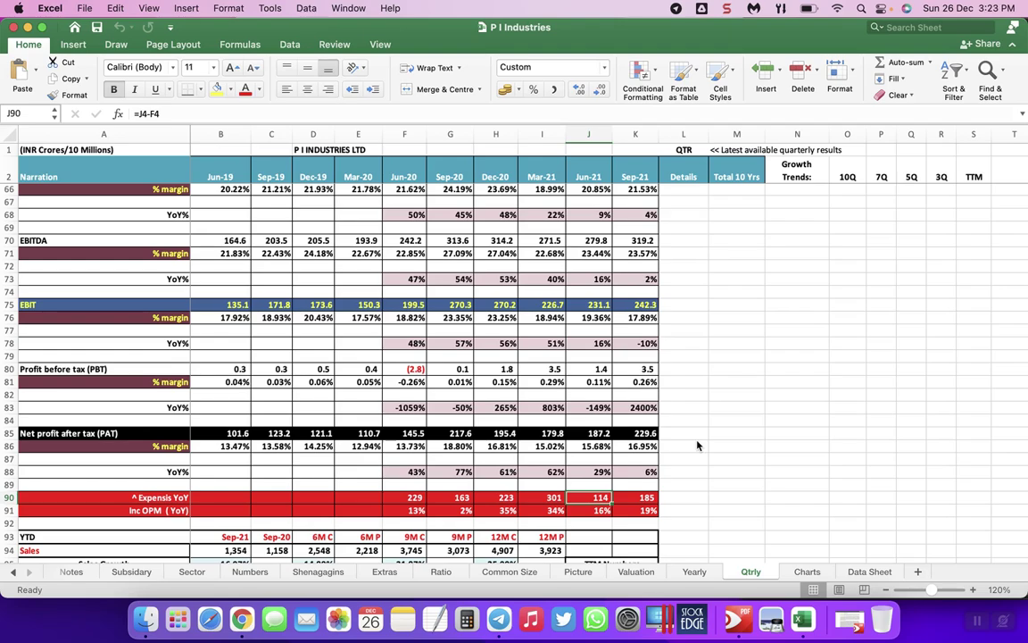
# Review the Inc OPM (QoQ) row on the Qtrly sheet and inspect the formula for Sep-21.
pyautogui.scroll(1, 698, 444)
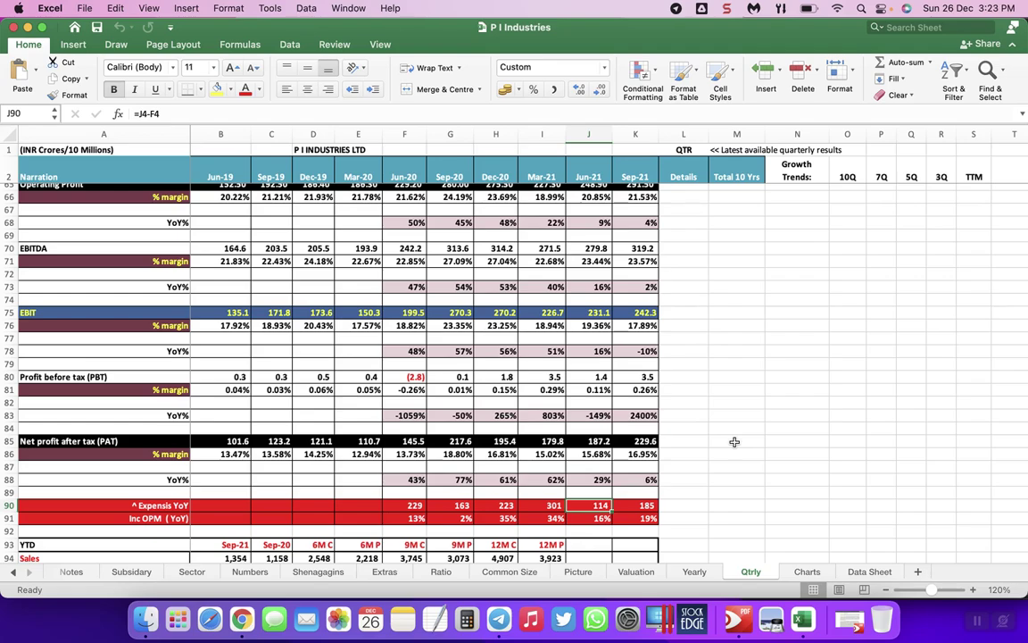
pyautogui.scroll(15, 734, 441)
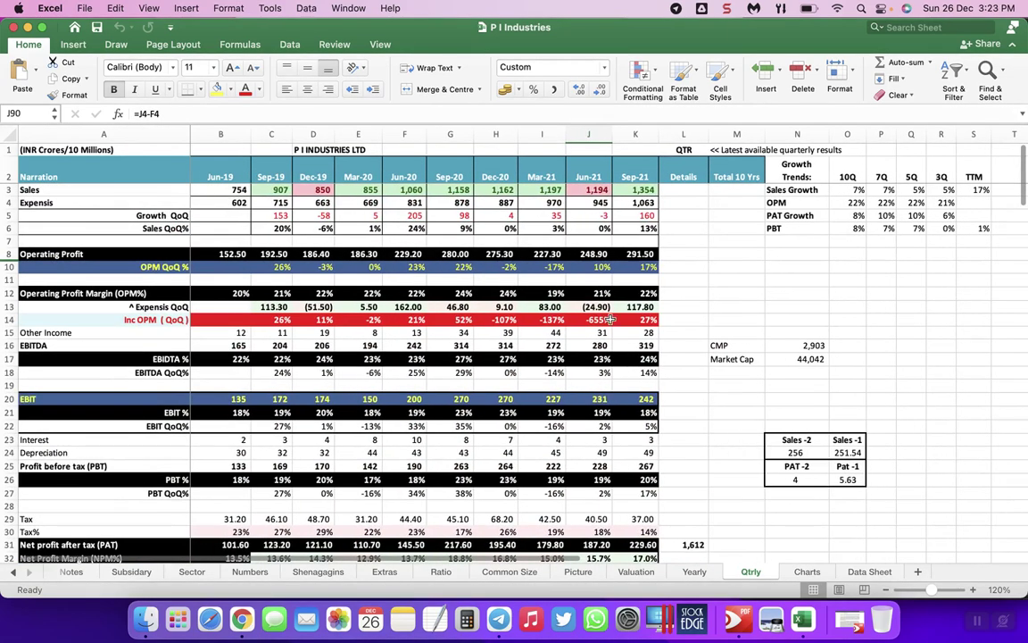
pyautogui.scroll(-2, 737, 442)
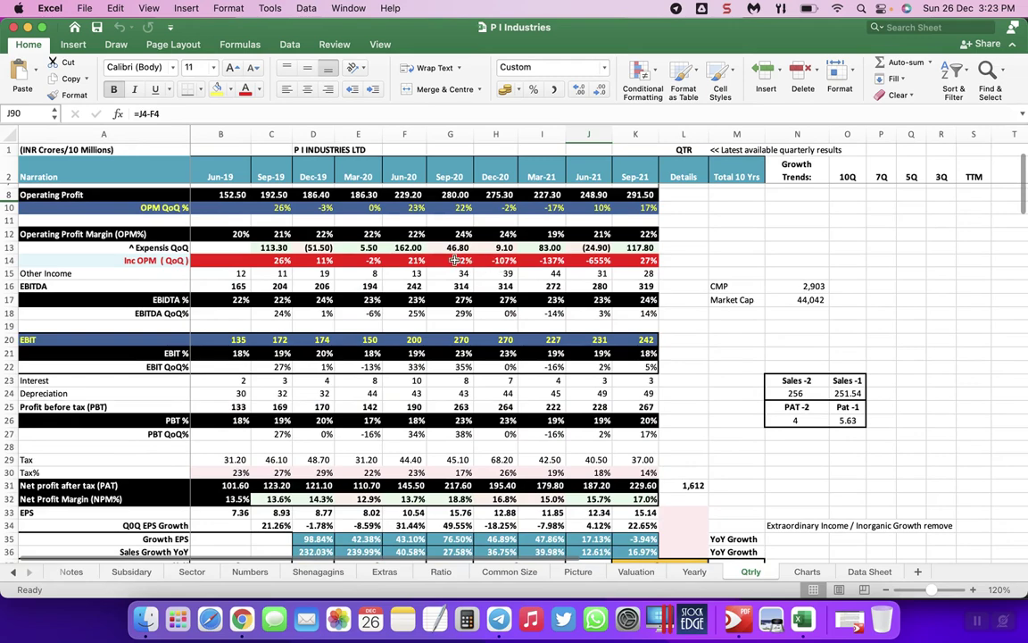
pyautogui.click(500, 260)
pyautogui.click(635, 259)
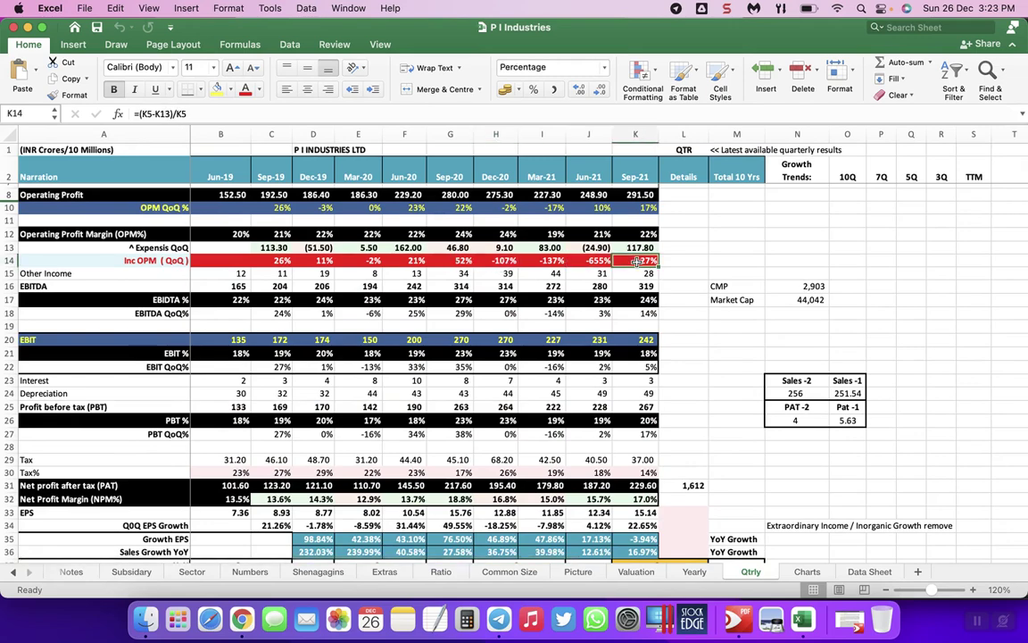
# Inspect the formula behind the 2019 figure in the Period table beside the quarterly comparison.
pyautogui.scroll(-2, 629, 260)
pyautogui.scroll(-3, 432, 294)
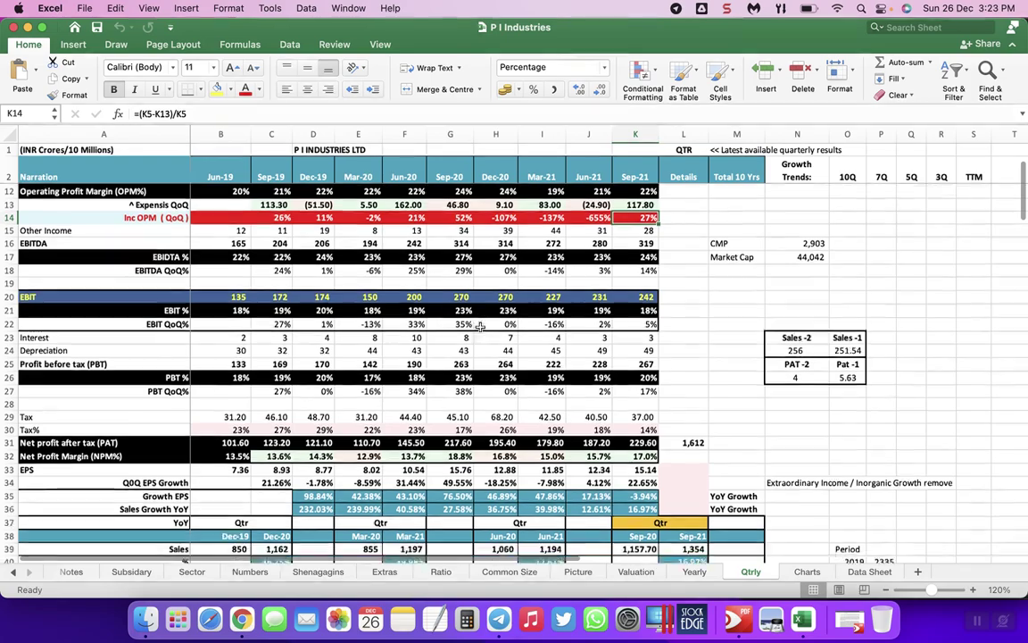
pyautogui.scroll(-5, 442, 361)
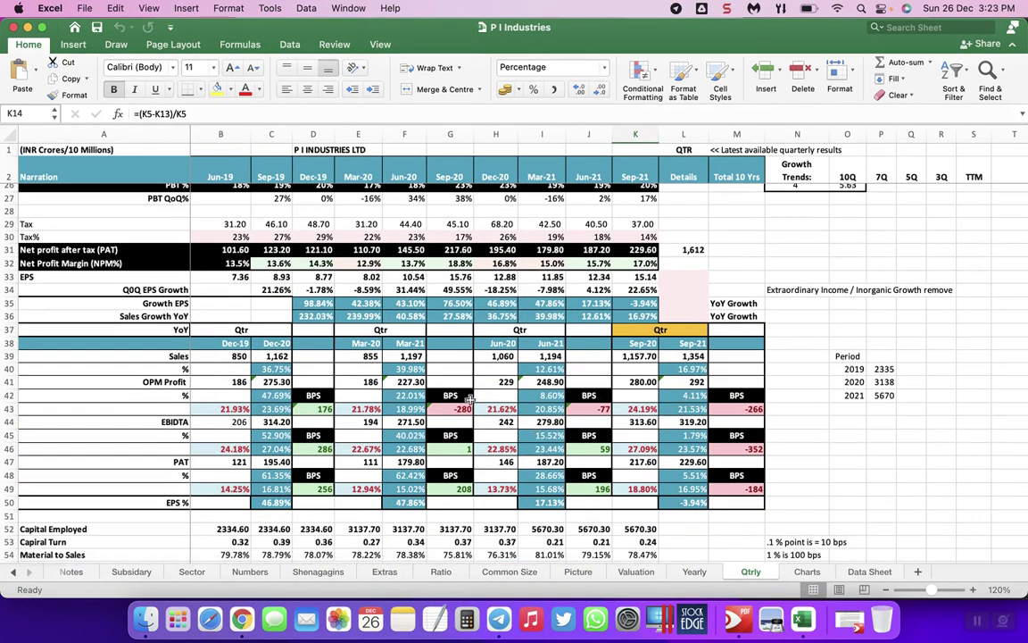
pyautogui.click(884, 396)
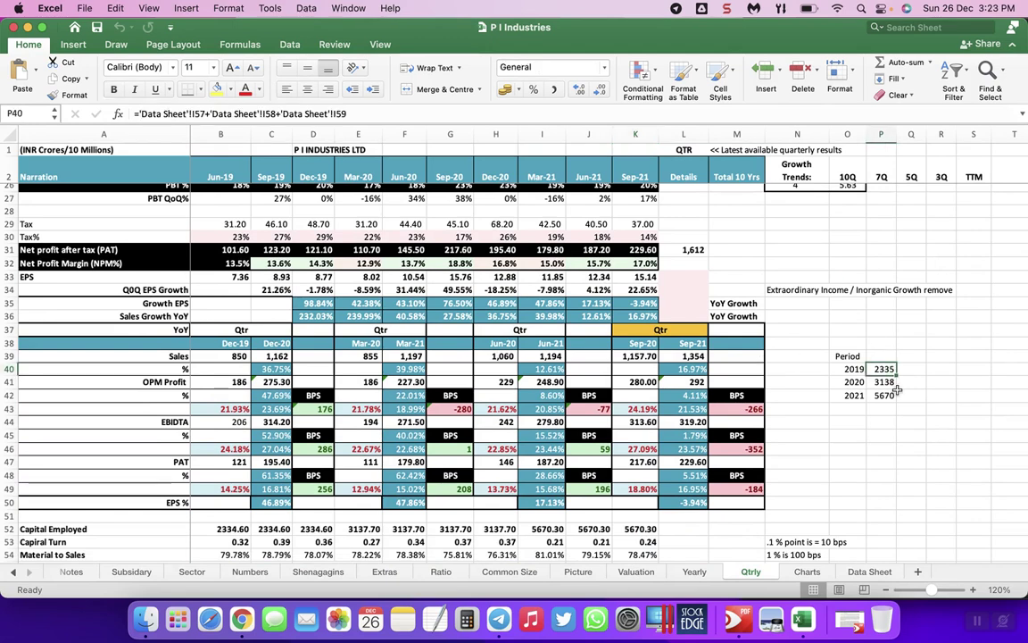
pyautogui.press('Right')
pyautogui.click(886, 369)
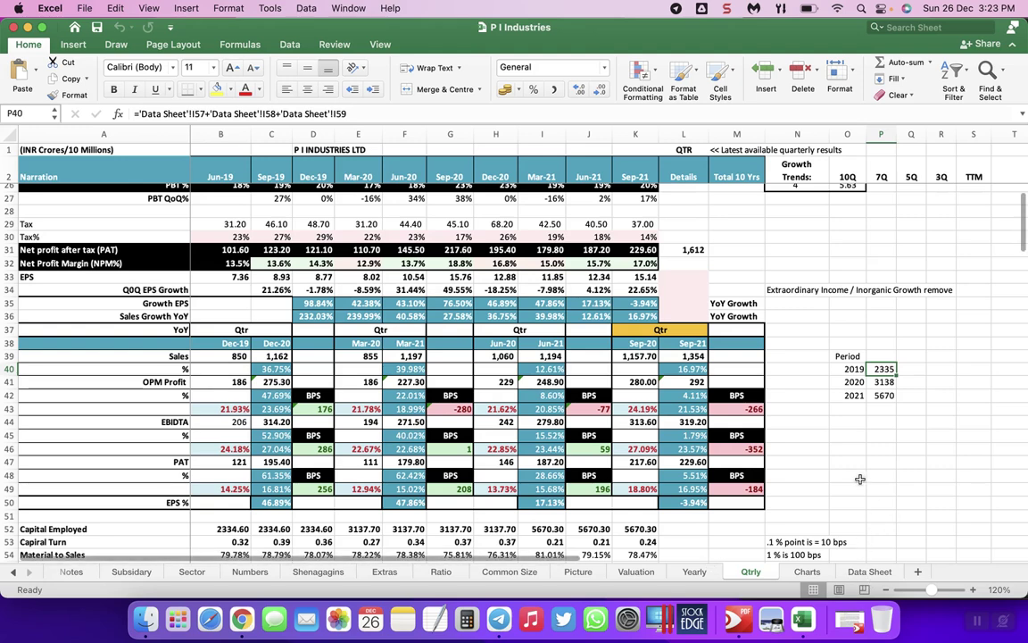
# Inspect the Capital Employed formulas quarter by quarter from Jun-19 to Dec-20.
pyautogui.click(206, 532)
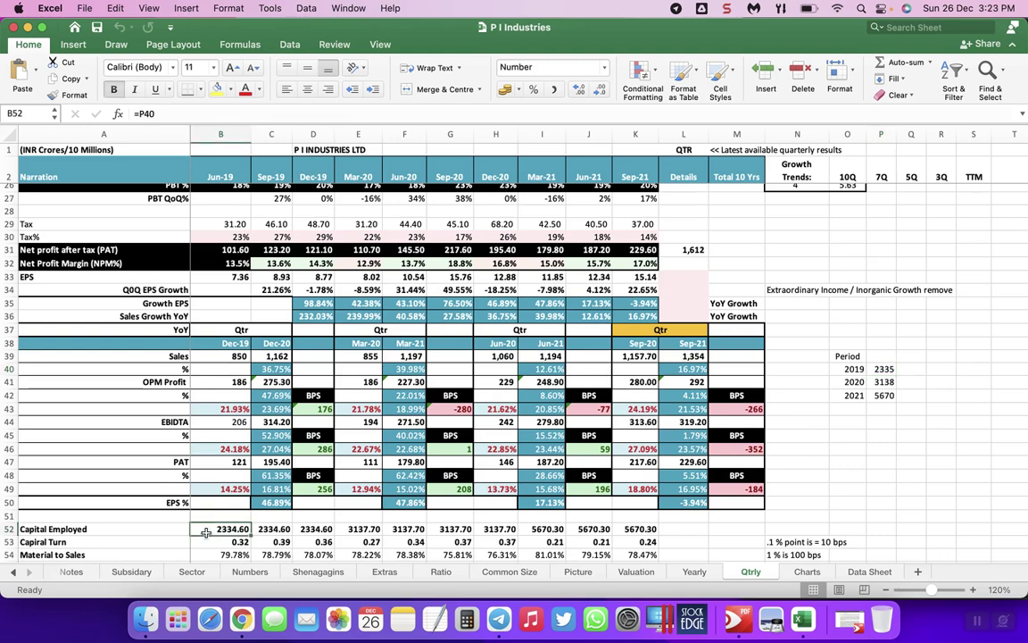
pyautogui.press('Right')
pyautogui.press('Right')
pyautogui.press('Right')
pyautogui.press('Right')
pyautogui.press('Right')
pyautogui.press('Right')
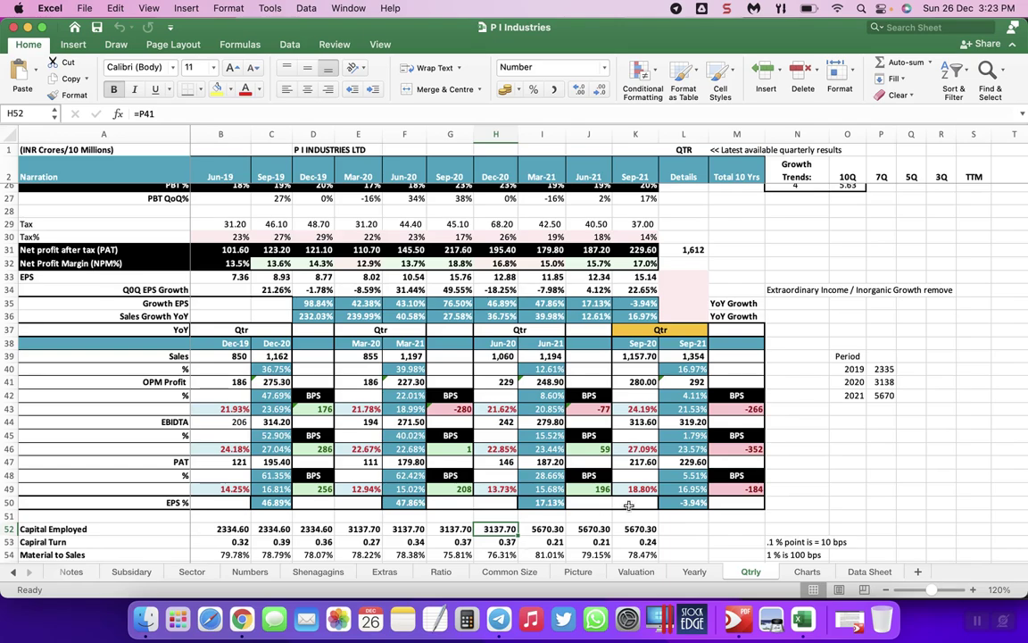
# Review the YOY BOX section and inspect the Inc OPM (YoY) values through Jun-21.
pyautogui.scroll(-3, 615, 496)
pyautogui.scroll(-8, 629, 506)
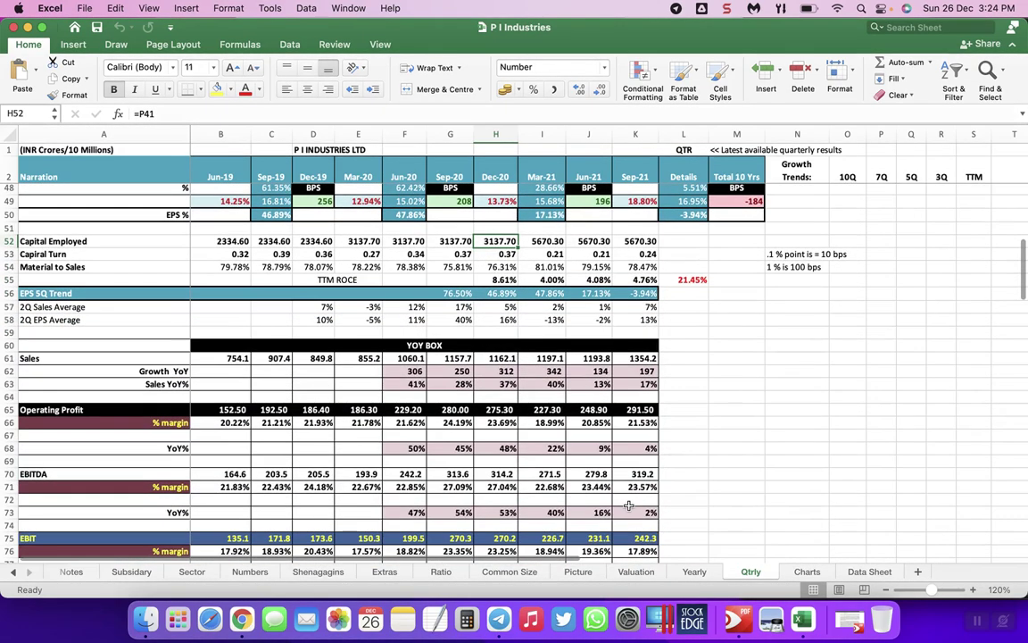
pyautogui.scroll(-5, 459, 423)
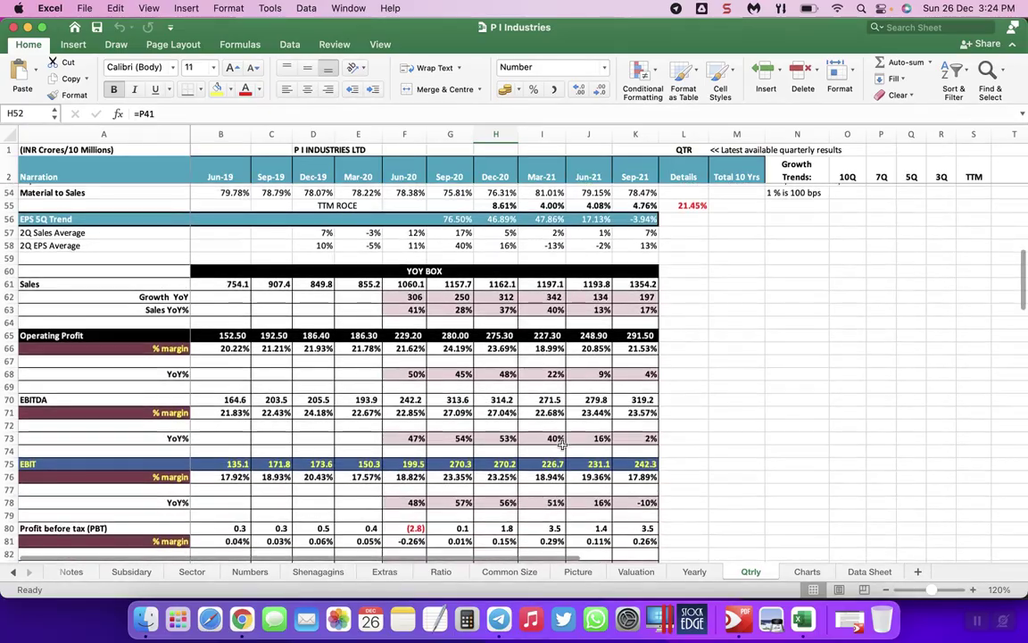
pyautogui.scroll(12, 473, 298)
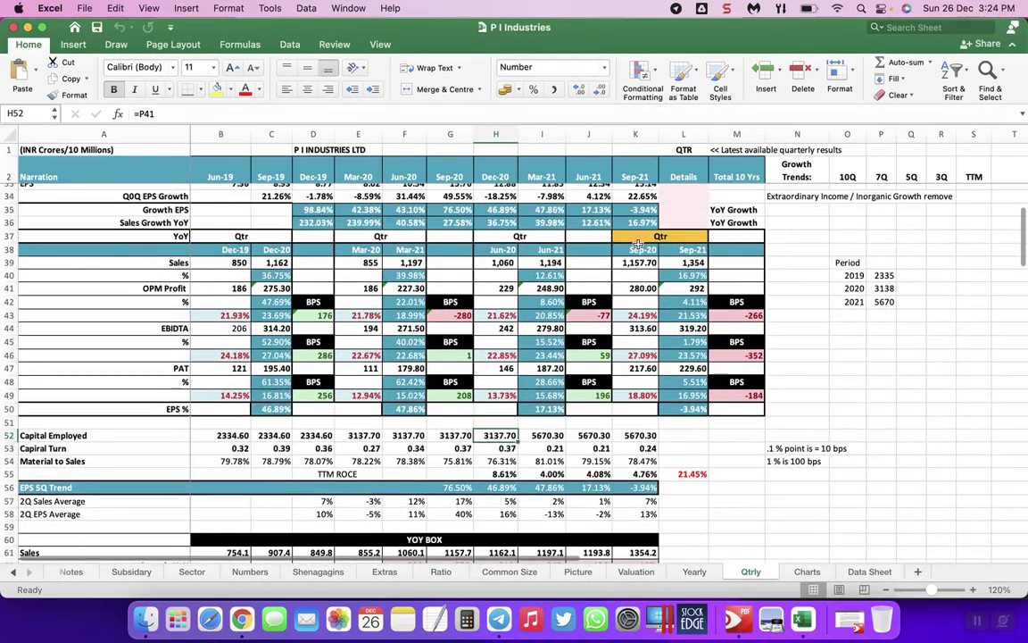
pyautogui.scroll(-12, 594, 286)
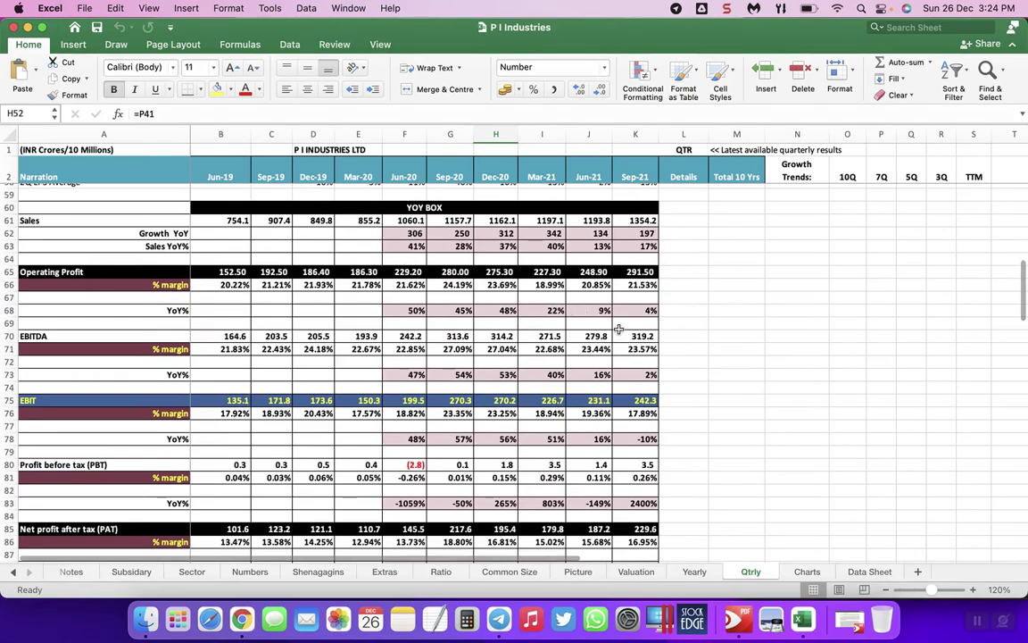
pyautogui.scroll(-1, 618, 329)
pyautogui.scroll(-6, 619, 330)
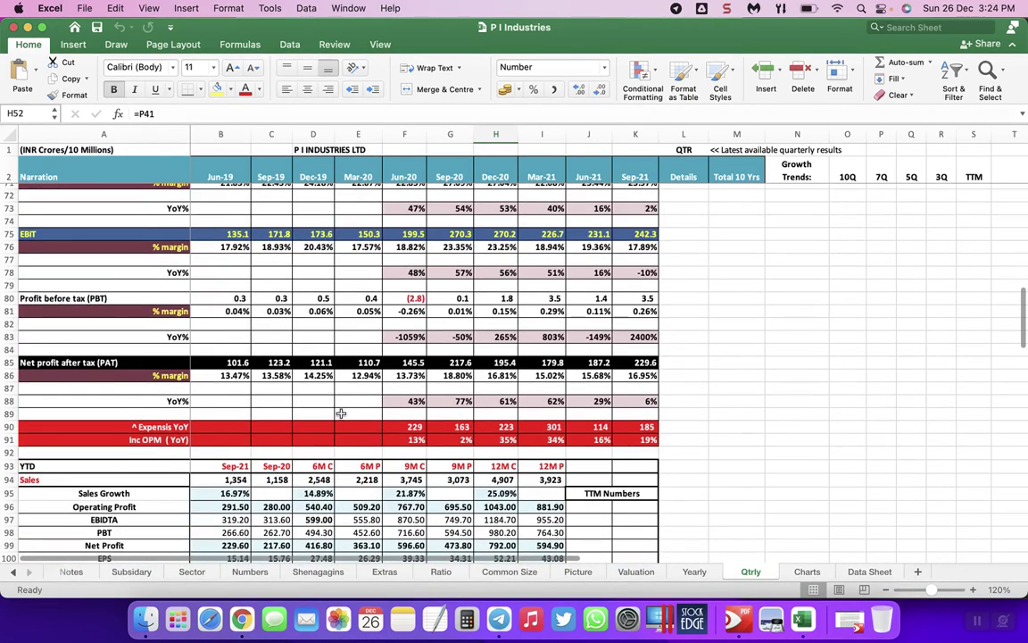
pyautogui.click(513, 440)
pyautogui.click(541, 440)
pyautogui.click(572, 440)
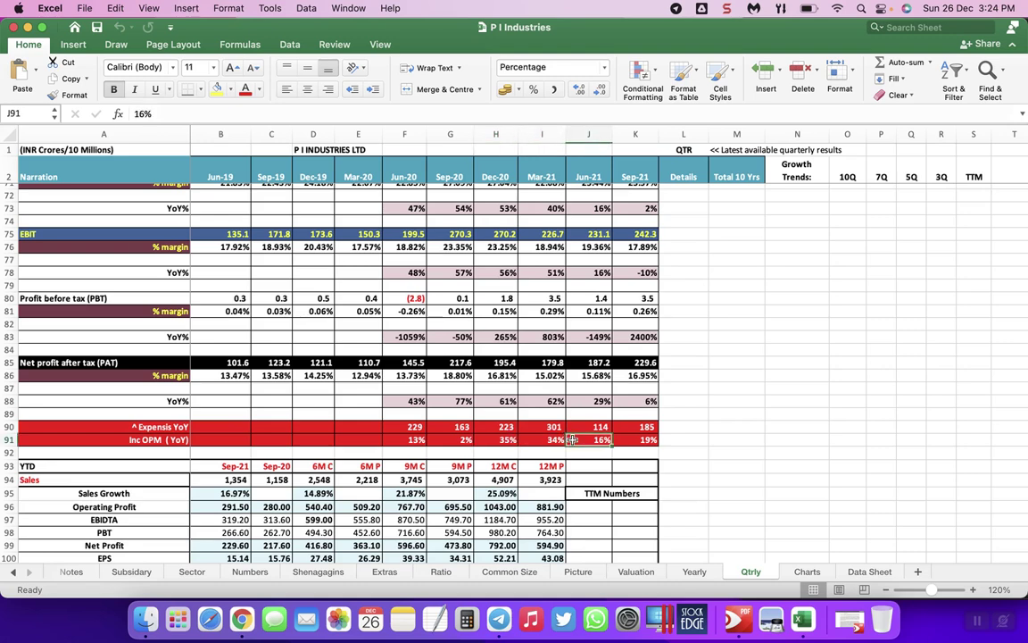
# Examine the YTD table and inspect its Sales formulas from the Sep-21 column through 9M P.
pyautogui.scroll(-8, 572, 440)
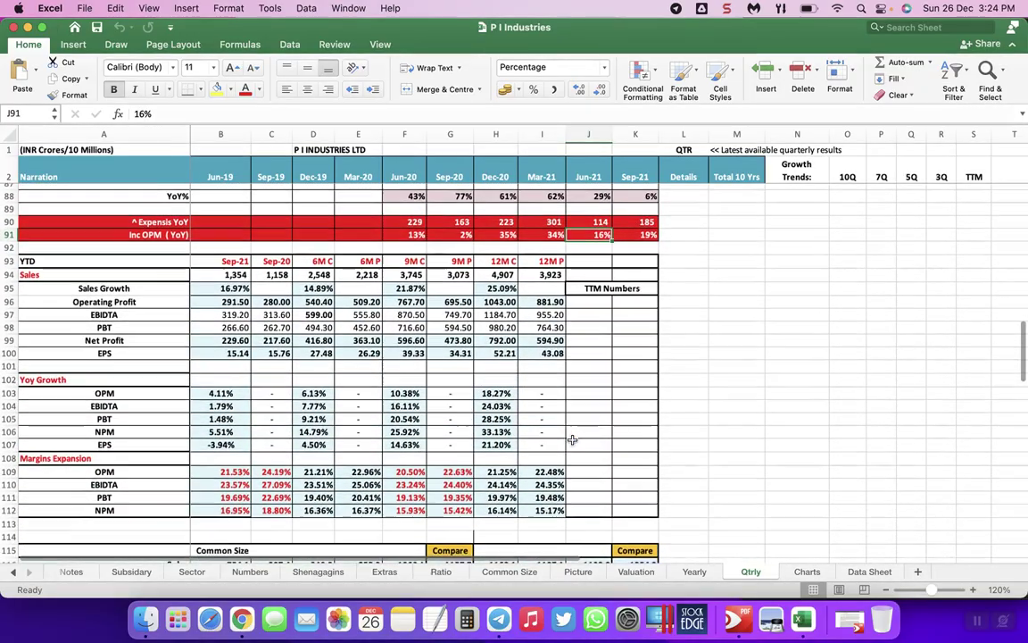
pyautogui.scroll(-1, 573, 433)
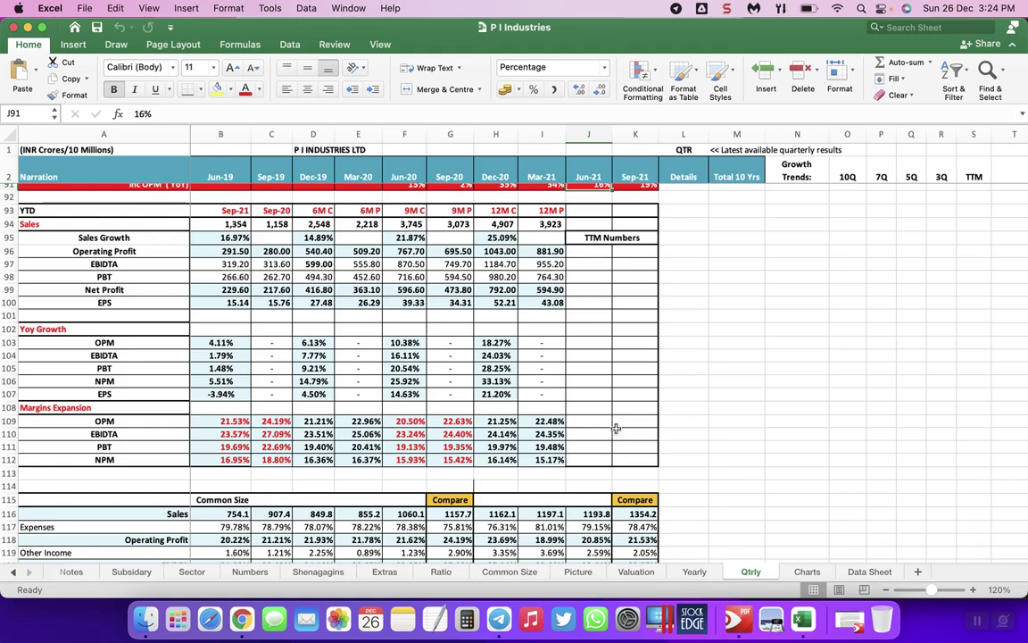
pyautogui.click(225, 210)
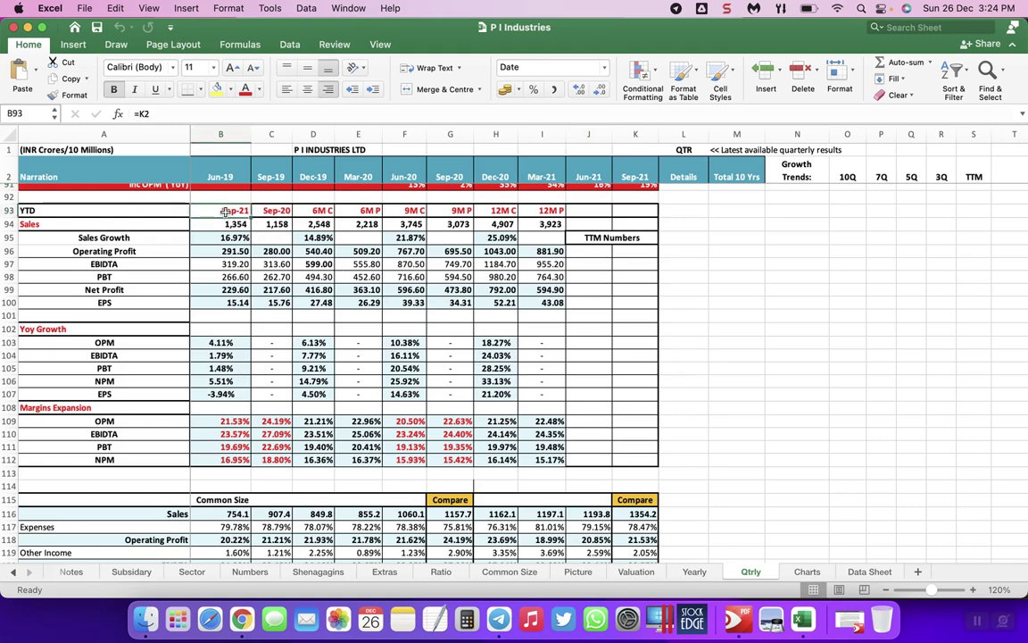
pyautogui.press('Down')
pyautogui.press('Right')
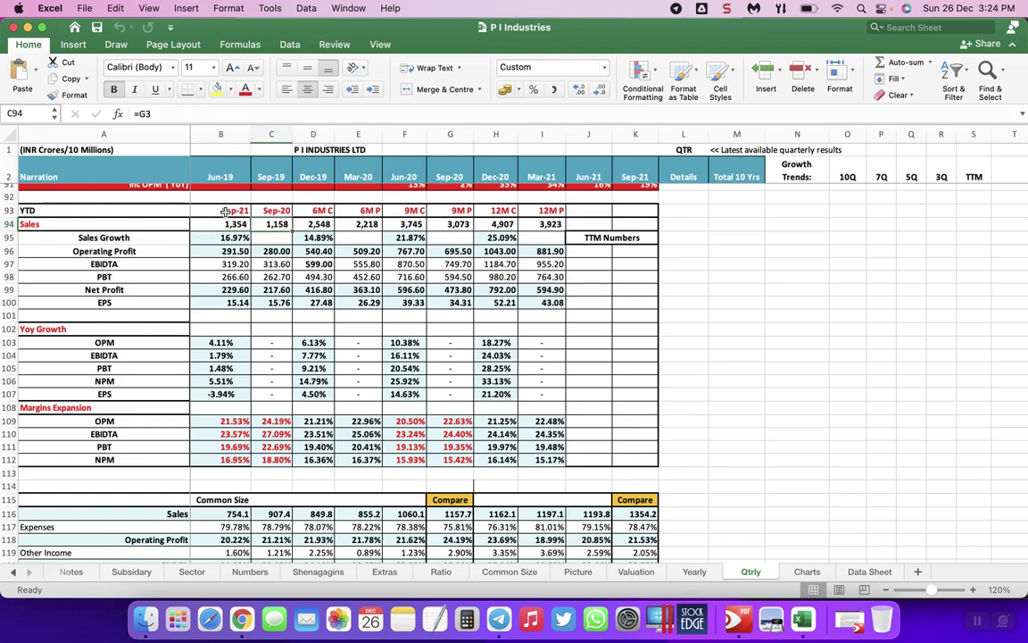
pyautogui.press('Right')
pyautogui.press('Right')
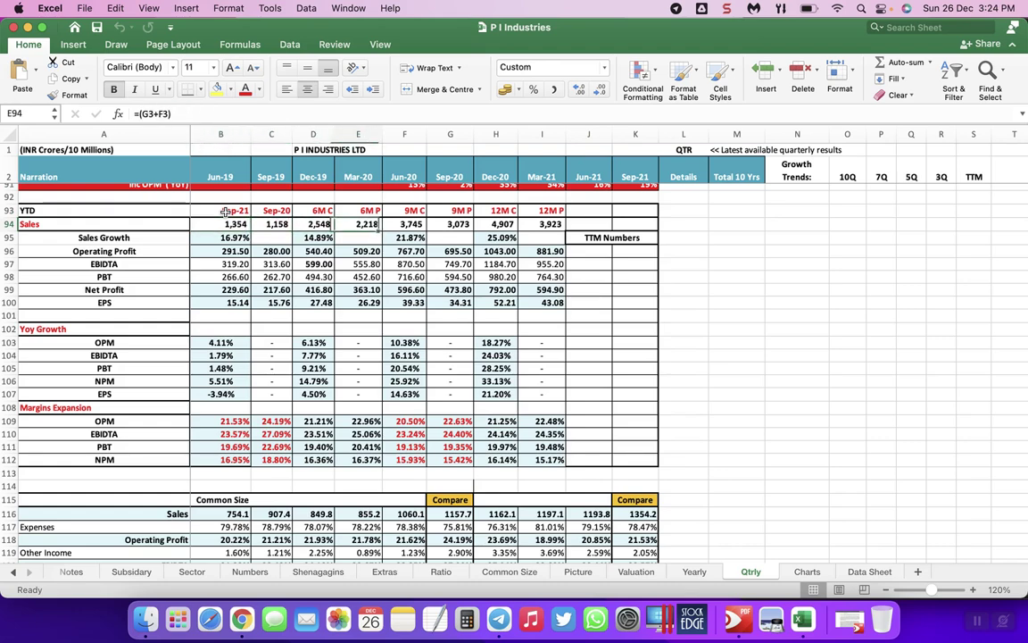
pyautogui.press('Right')
pyautogui.press('Right')
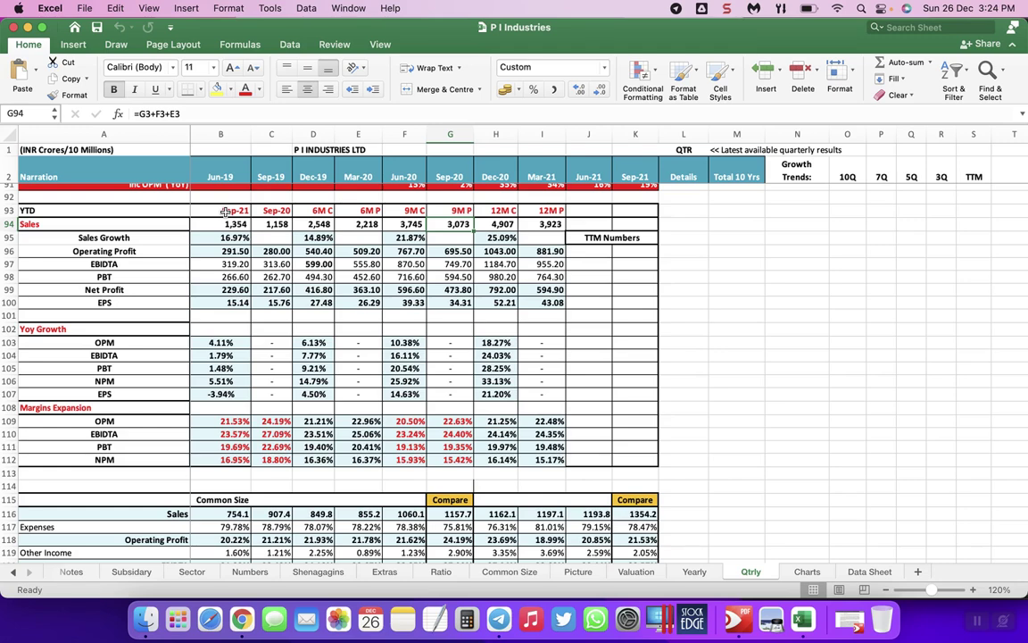
# Inspect the YTD Operating Profit formulas for the 9M C and 12M C columns.
pyautogui.press('Down')
pyautogui.press('Left')
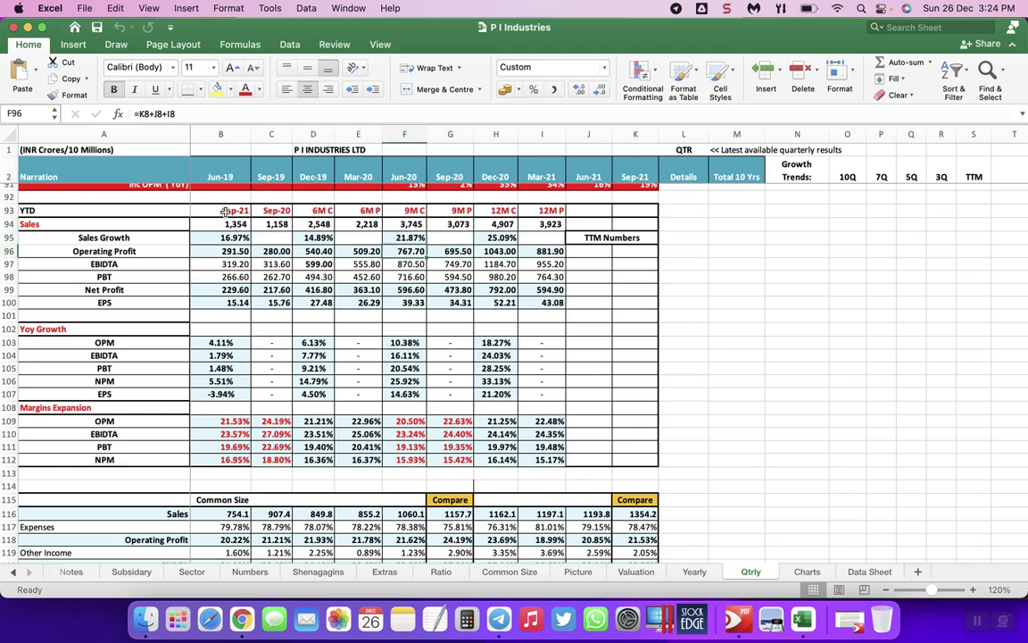
pyautogui.press('Left')
pyautogui.press('Down')
pyautogui.press('Right')
pyautogui.press('Right')
pyautogui.press('Right')
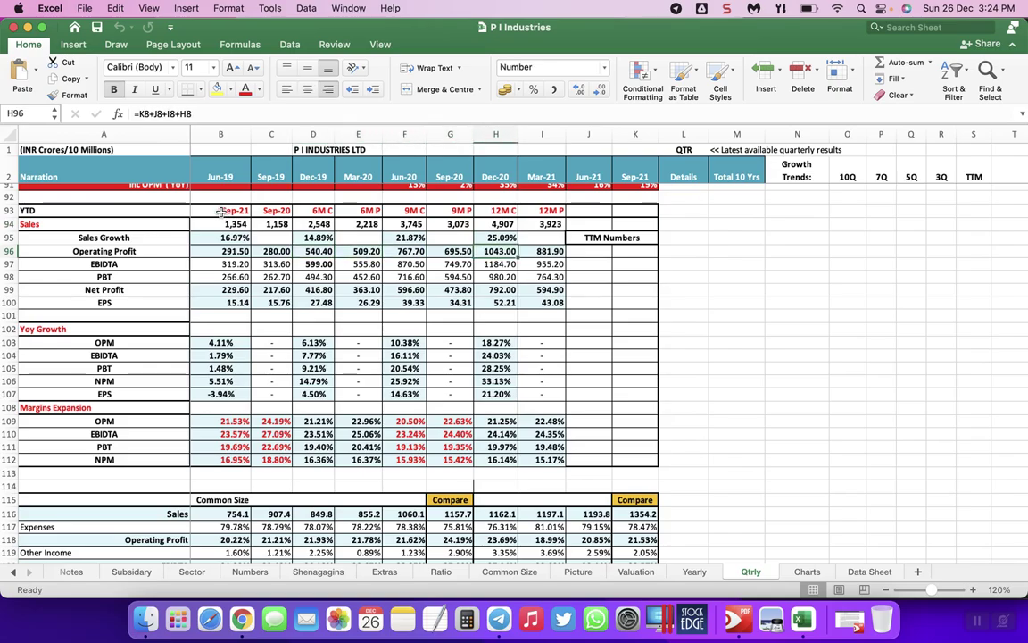
# Review the quarterly comparison block and inspect the Sep-21 OPM formula under Yoy Growth in the YTD table.
pyautogui.scroll(20, 246, 258)
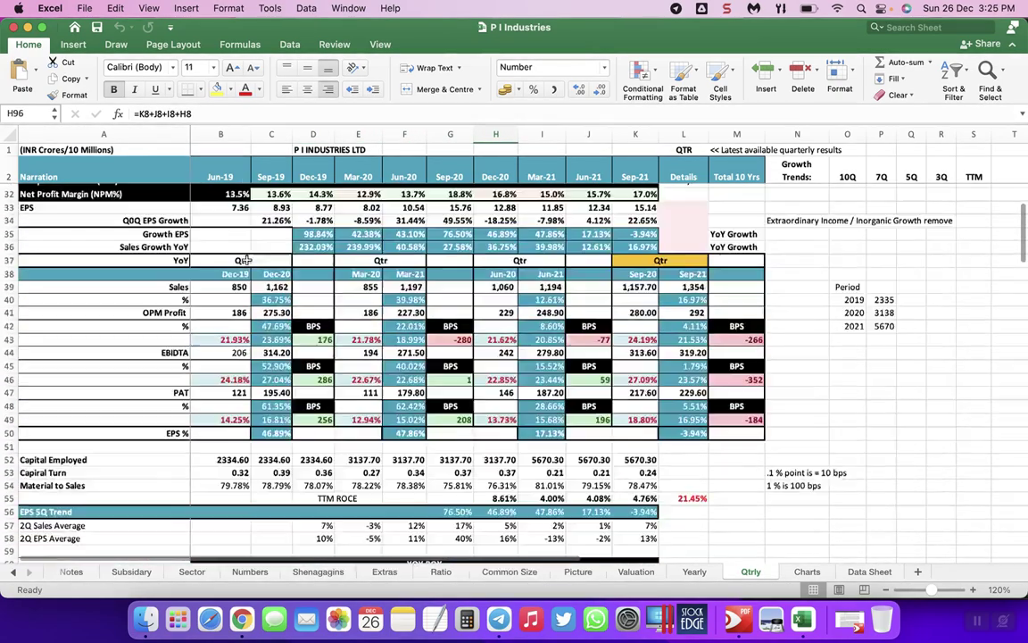
pyautogui.scroll(-20, 406, 329)
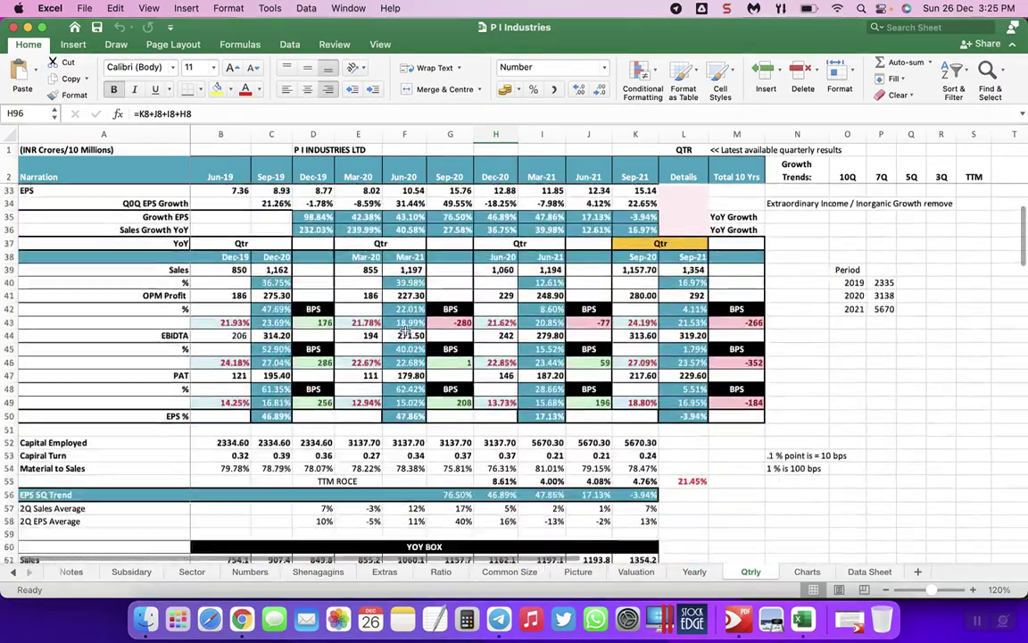
pyautogui.scroll(-5, 406, 329)
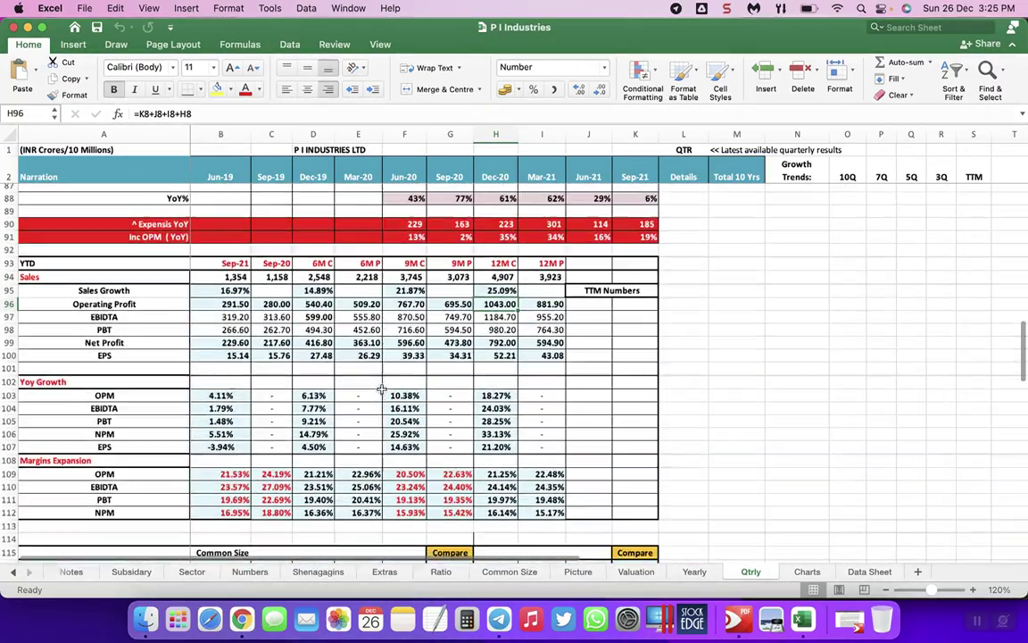
pyautogui.scroll(-1, 381, 389)
pyautogui.click(223, 392)
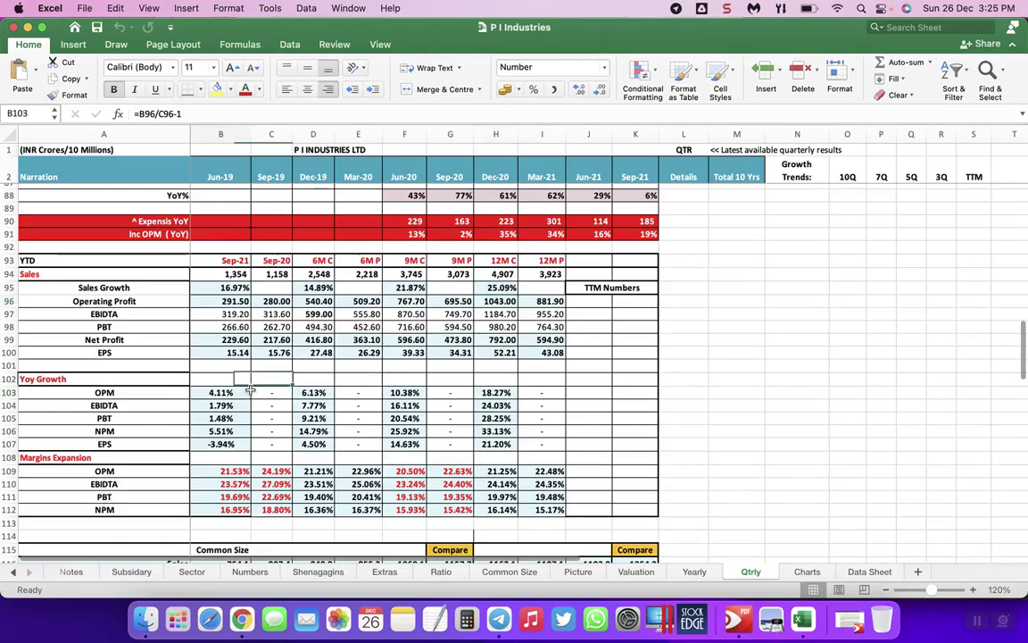
# Check the Sep-20 OPM Profit and the Sep-21 operating margin formula in the quarterly YoY comparison block.
pyautogui.scroll(17, 253, 427)
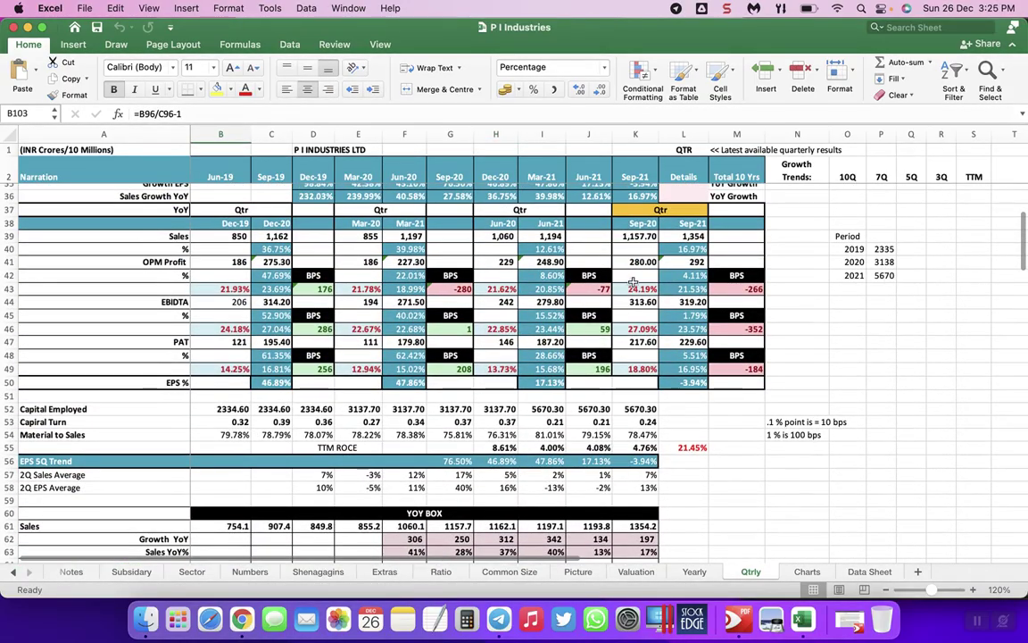
pyautogui.click(636, 261)
pyautogui.click(680, 289)
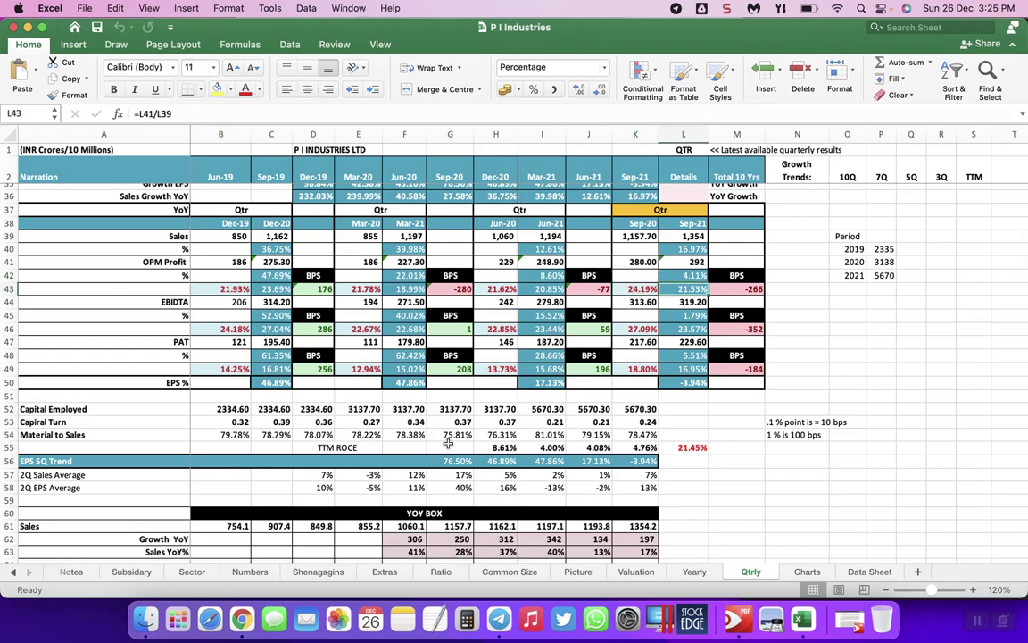
# Review the EBIDTA row under Yoy Growth in the YTD table, from the Sep-20 column through 9M P.
pyautogui.scroll(-17, 428, 420)
pyautogui.scroll(-1, 448, 443)
pyautogui.click(265, 390)
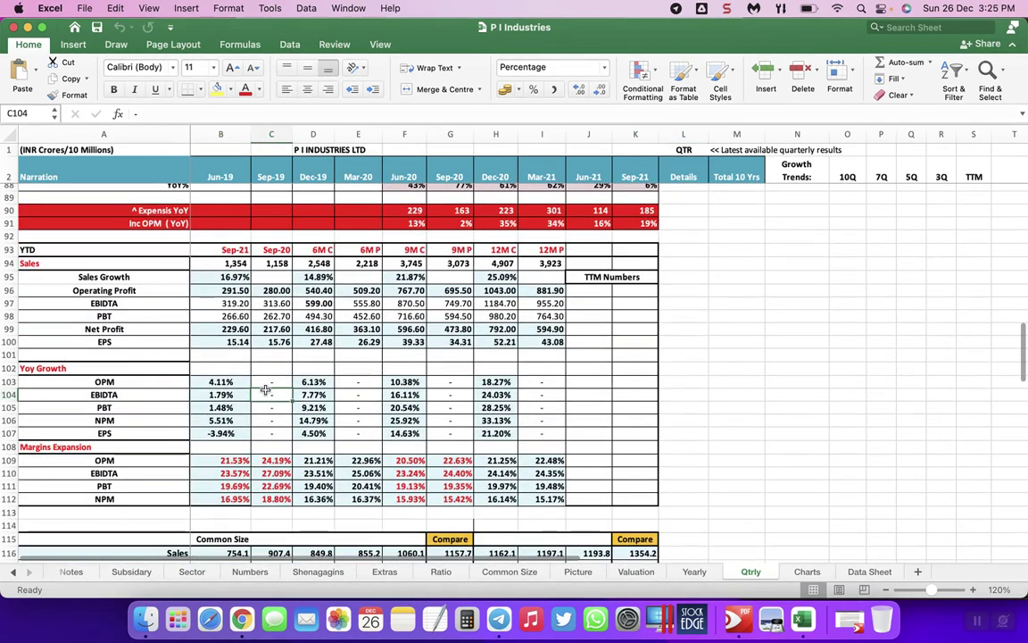
pyautogui.press('Right')
pyautogui.press('Right')
pyautogui.press('Right')
pyautogui.press('Right')
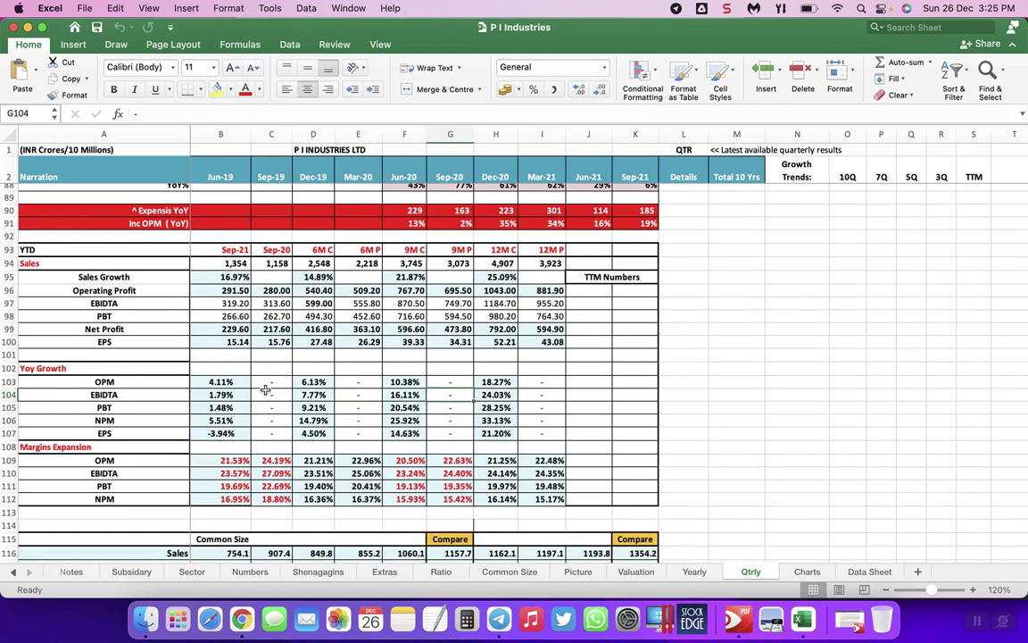
# Inspect the 9M C formulas for OPM and EBIDTA under Margins Expansion in the YTD table.
pyautogui.press('Down')
pyautogui.press('Down')
pyautogui.press('Down')
pyautogui.press('Down')
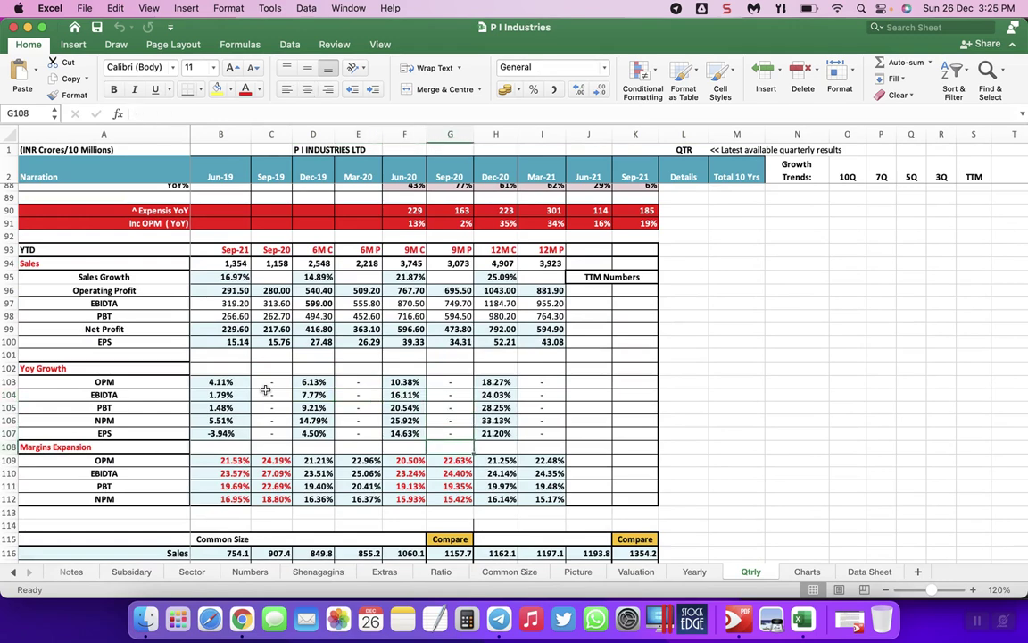
pyautogui.press('Down')
pyautogui.press('Left')
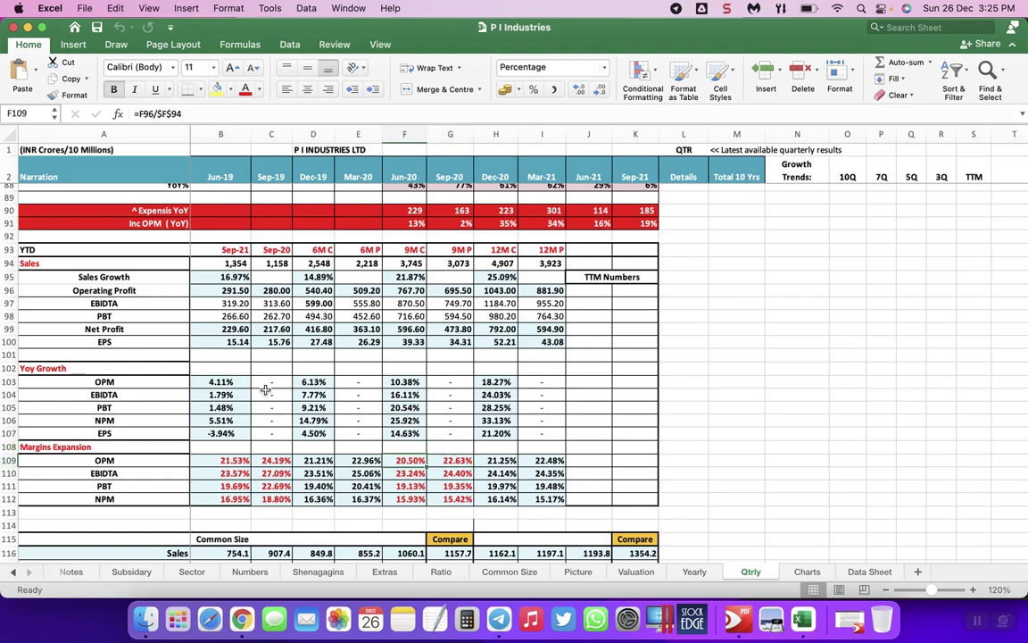
pyautogui.press('Down')
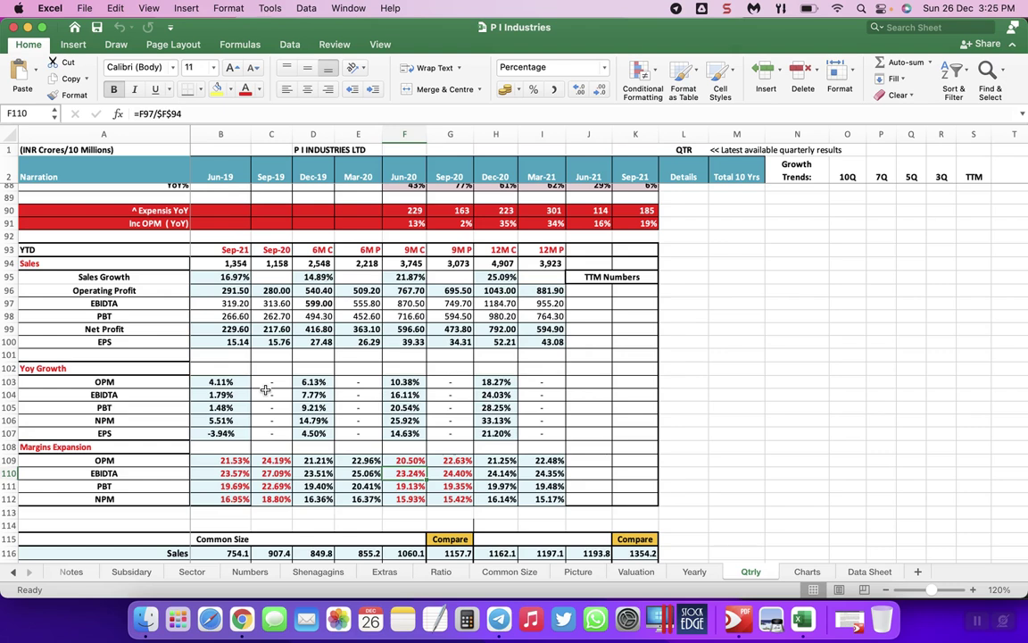
# Inspect the 6M C OPM formula under Margins Expansion.
pyautogui.press('Up')
pyautogui.press('Up')
pyautogui.press('Up')
pyautogui.press('Up')
pyautogui.press('Left')
pyautogui.press('Left')
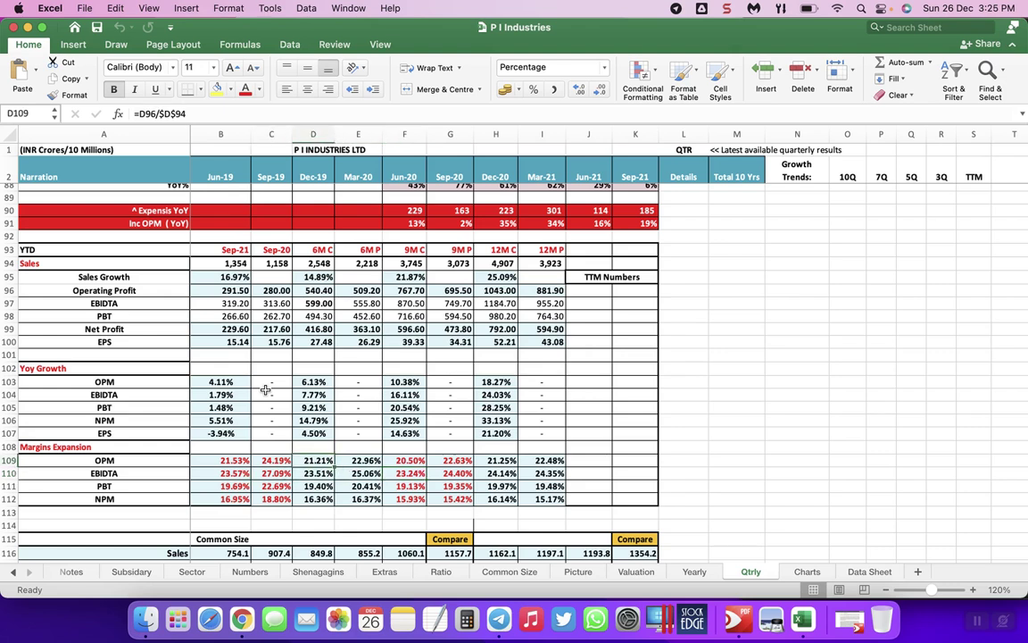
# Highlight the 6M C and 6M P figures from Sales down to EPS under Yoy Growth, range D94:E107.
pyautogui.press('cmd+c')
pyautogui.press('Up')
pyautogui.press('Up')
pyautogui.press('Up')
pyautogui.press('Up')
pyautogui.press('Up')
pyautogui.press('Up')
pyautogui.press('Up')
pyautogui.press('Up')
pyautogui.press('Up')
pyautogui.press('Up')
pyautogui.press('Up')
pyautogui.press('Up')
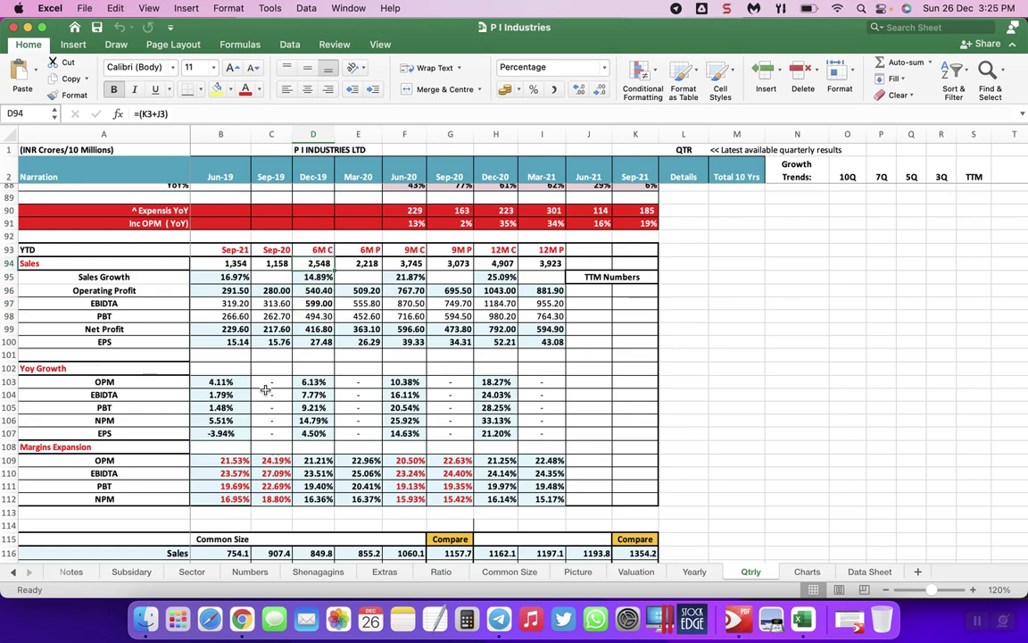
pyautogui.hotkey('shift', 'Right')
pyautogui.hotkey('shift', 'Down')
pyautogui.hotkey('shift', 'Down')
pyautogui.hotkey('shift', 'Down')
pyautogui.hotkey('shift', 'Down')
pyautogui.hotkey('shift', 'Down')
pyautogui.hotkey('shift', 'Down')
pyautogui.hotkey('shift', 'Down')
pyautogui.hotkey('shift', 'Down')
pyautogui.hotkey('shift', 'Down')
pyautogui.hotkey('shift', 'Down')
pyautogui.hotkey('shift', 'Down')
pyautogui.hotkey('shift', 'Down')
pyautogui.hotkey('shift', 'Down')
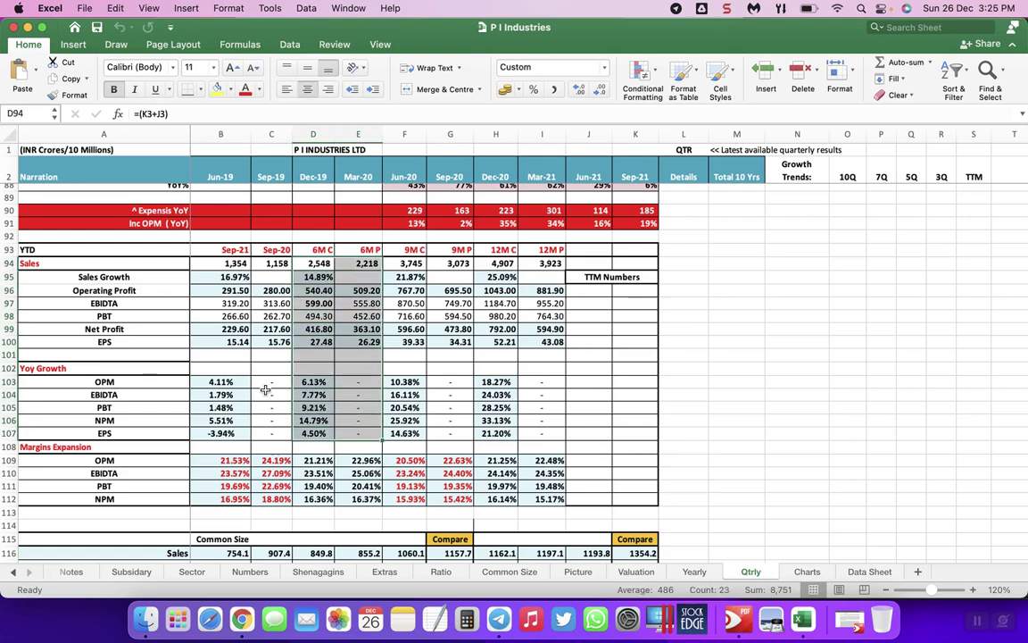
# Highlight the 9M C and 9M P figures from Sales down to EPS under Yoy Growth, range F94:G107.
pyautogui.press('Right')
pyautogui.press('Right')
pyautogui.hotkey('shift', 'Right')
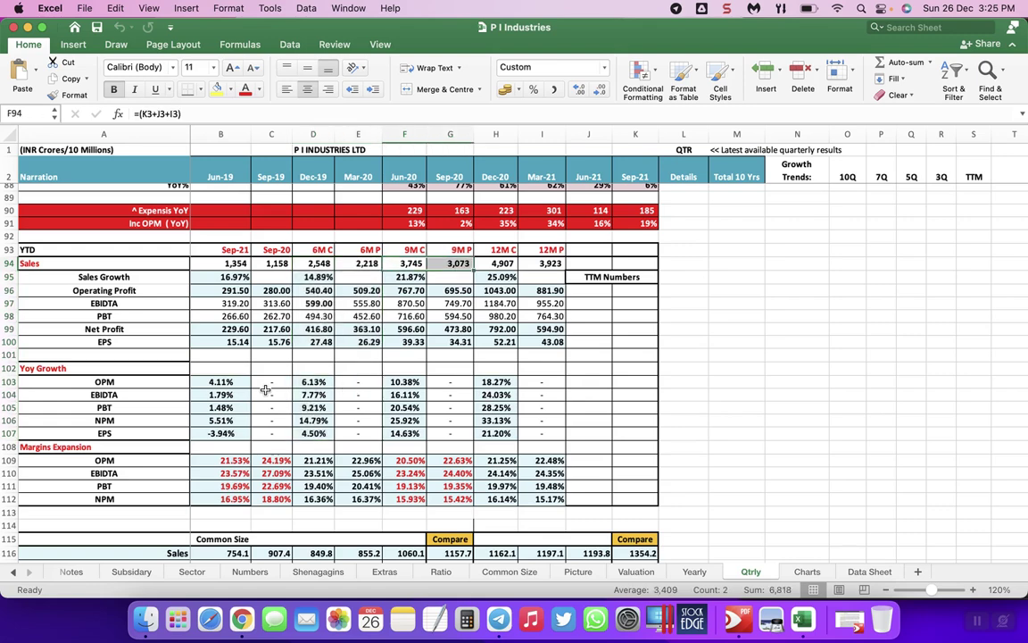
pyautogui.hotkey('shift', 'Down')
pyautogui.hotkey('shift', 'Down')
pyautogui.hotkey('shift', 'Down')
pyautogui.hotkey('shift', 'Down')
pyautogui.hotkey('shift', 'Down')
pyautogui.hotkey('shift', 'Down')
pyautogui.hotkey('shift', 'Down')
pyautogui.hotkey('shift', 'Down')
pyautogui.hotkey('shift', 'Down')
pyautogui.hotkey('shift', 'Down')
pyautogui.hotkey('shift', 'Down')
pyautogui.hotkey('shift', 'Down')
pyautogui.hotkey('shift', 'Down')
pyautogui.hotkey('shift', 'Down')
pyautogui.hotkey('shift', 'Down')
pyautogui.hotkey('shift', 'Down')
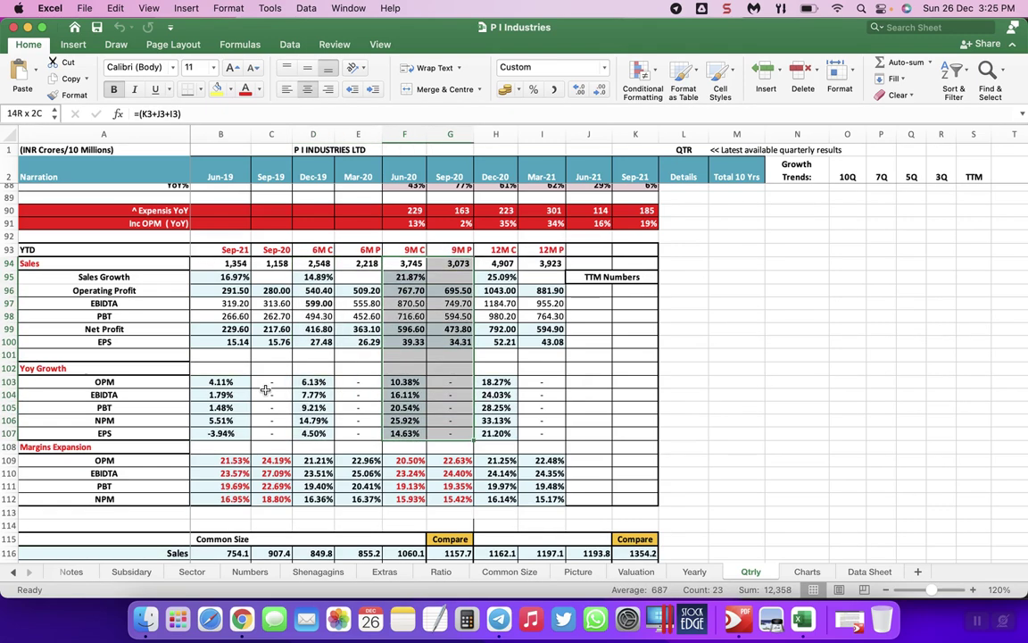
# Highlight the YTD table's Sep-21 and Sep-20 figures from Sales down to NPM under Margins Expansion, range B94:C112.
pyautogui.press('Left')
pyautogui.press('Left')
pyautogui.press('Left')
pyautogui.press('Left')
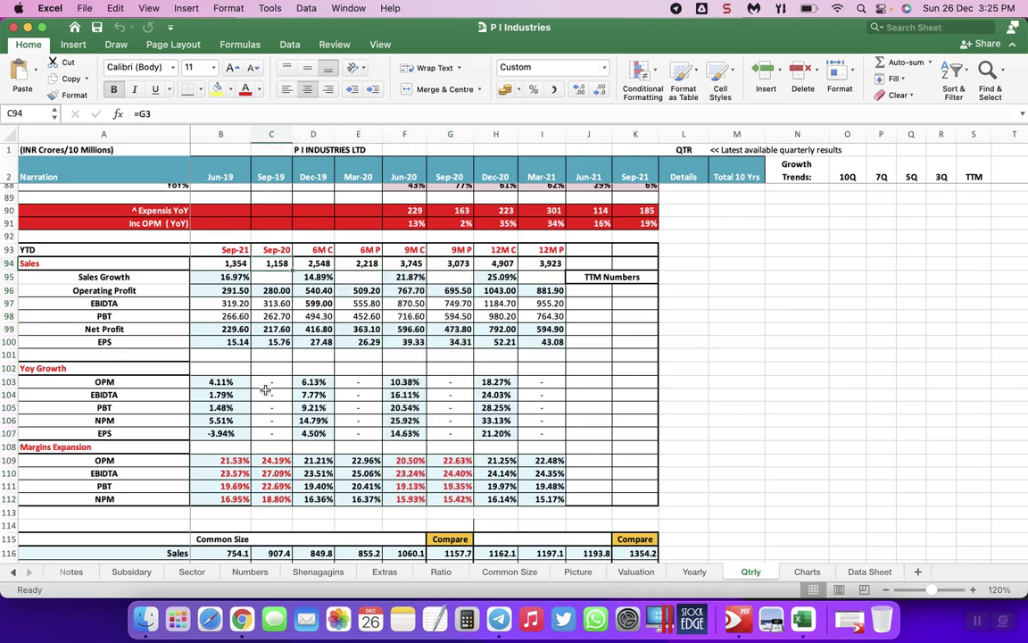
pyautogui.hotkey('shift', 'Left')
pyautogui.hotkey('shift', 'Down')
pyautogui.hotkey('shift', 'Down')
pyautogui.hotkey('shift', 'Down')
pyautogui.hotkey('shift', 'Down')
pyautogui.hotkey('shift', 'Down')
pyautogui.hotkey('shift', 'Down')
pyautogui.hotkey('shift', 'Down')
pyautogui.hotkey('shift', 'Down')
pyautogui.hotkey('shift', 'Down')
pyautogui.hotkey('shift', 'Down')
pyautogui.hotkey('shift', 'Down')
pyautogui.hotkey('shift', 'Down')
pyautogui.hotkey('shift', 'Down')
pyautogui.hotkey('shift', 'Down')
pyautogui.hotkey('shift', 'Down')
pyautogui.hotkey('shift', 'Down')
pyautogui.hotkey('shift', 'Down')
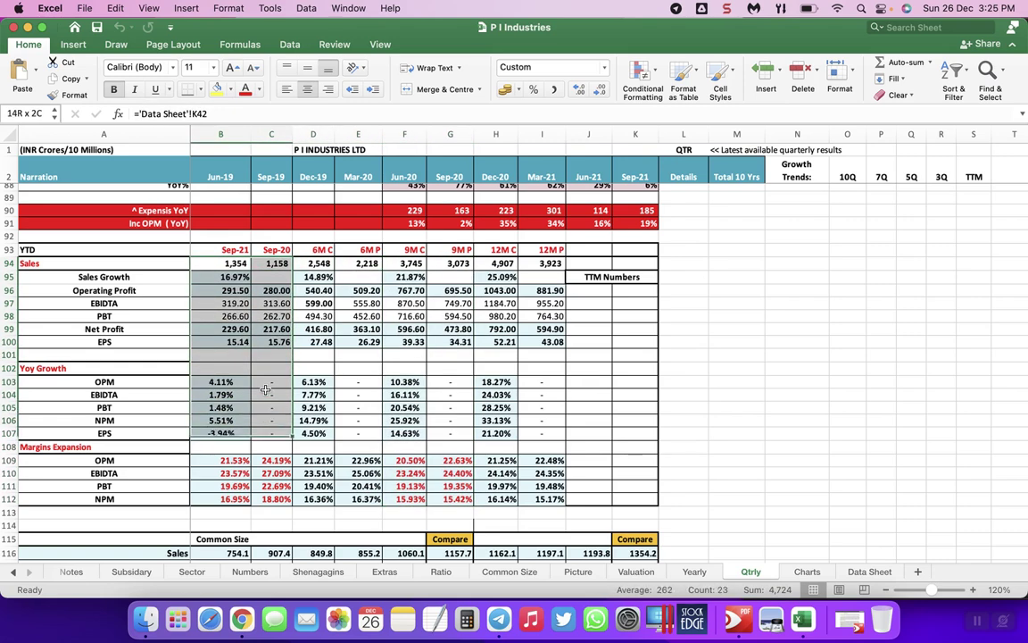
pyautogui.hotkey('shift', 'Down')
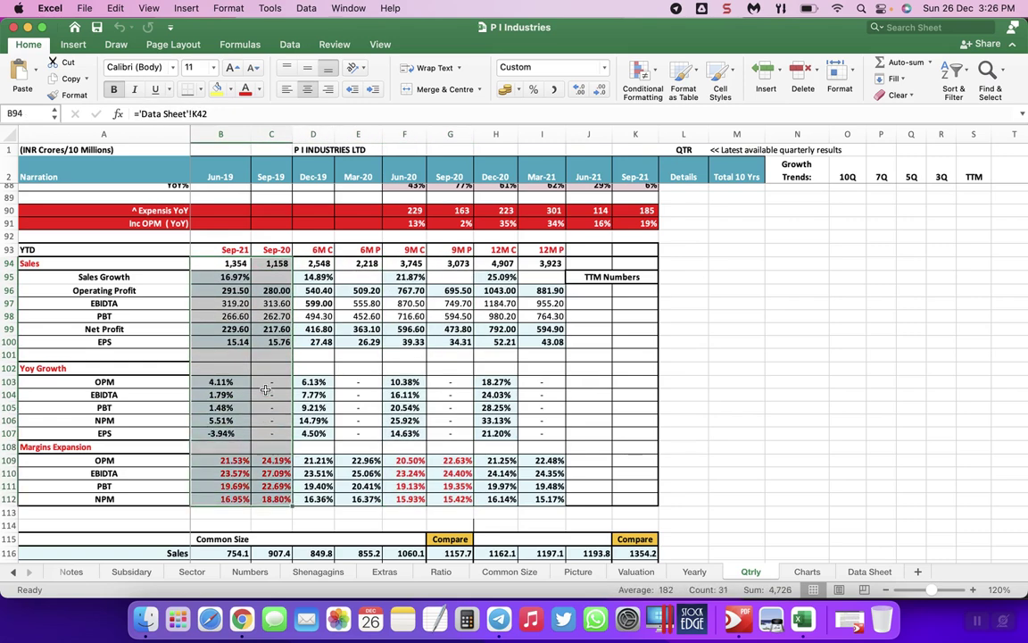
# Compare the Sep-21 and Sep-20 Sales cells in the Common Size table.
pyautogui.click(691, 410)
pyautogui.scroll(-5, 690, 413)
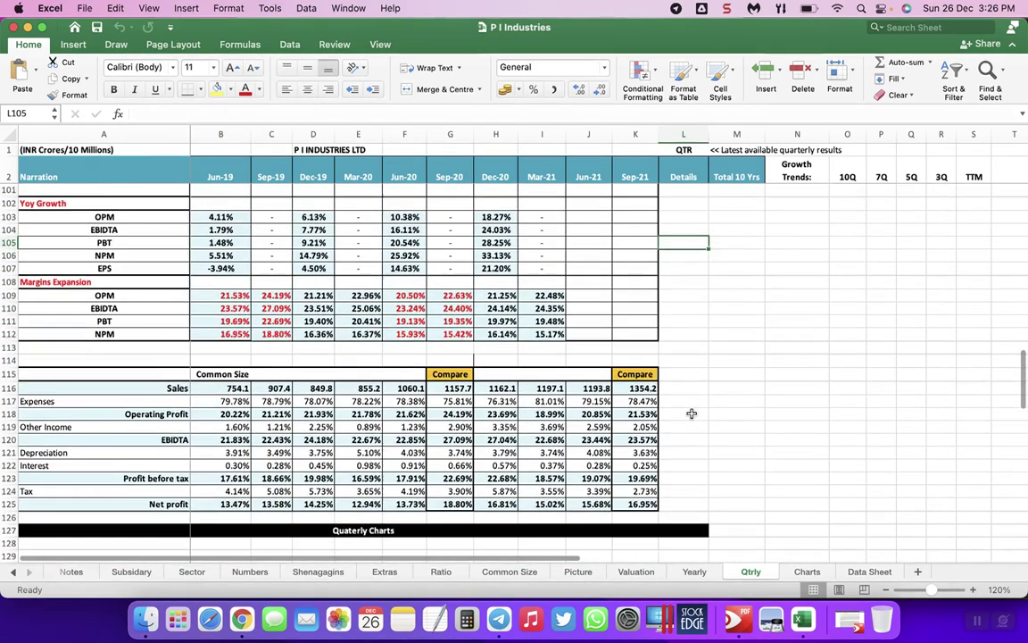
pyautogui.scroll(-1, 691, 413)
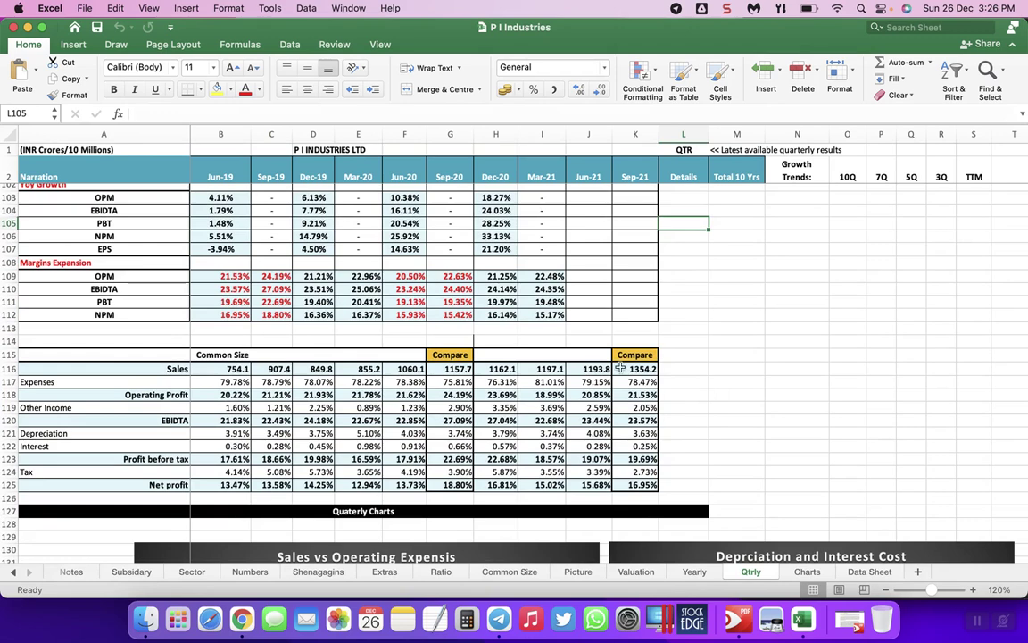
pyautogui.click(581, 371)
pyautogui.press('Right')
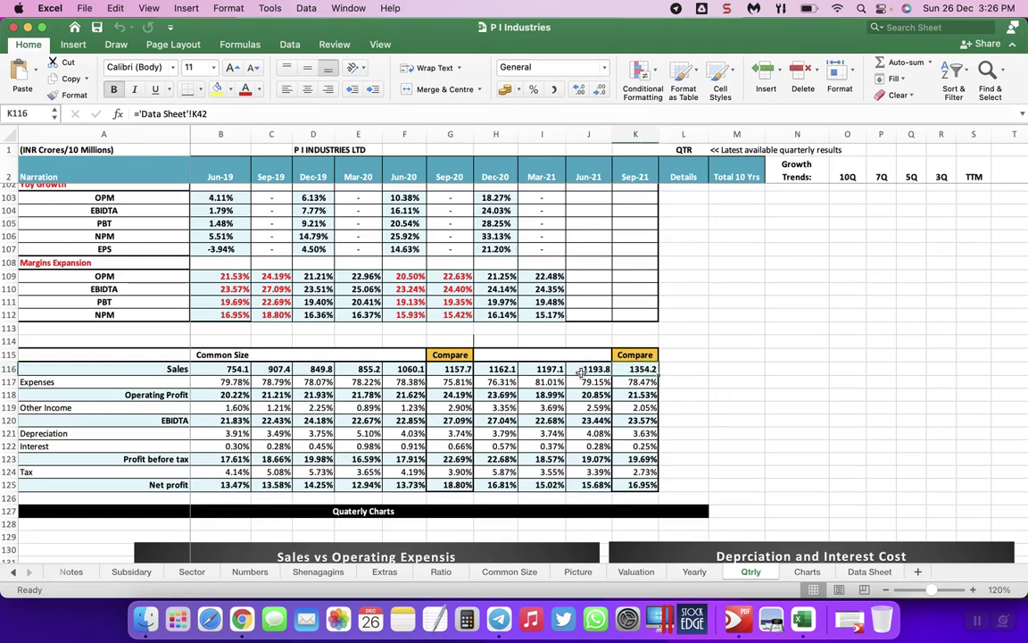
pyautogui.press('Up')
pyautogui.press('Down')
pyautogui.press('Up')
pyautogui.press('Left')
pyautogui.press('Left')
pyautogui.press('Left')
pyautogui.press('Left')
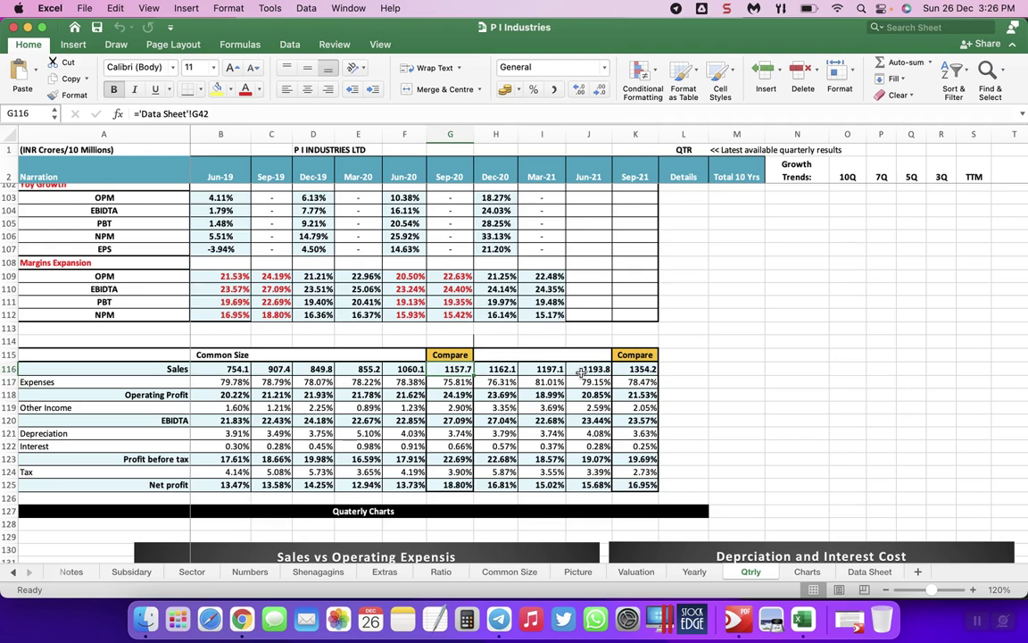
# Compare the Sep-20 and Sep-21 Expenses percentages and their formulas in the Common Size table.
pyautogui.press('Down')
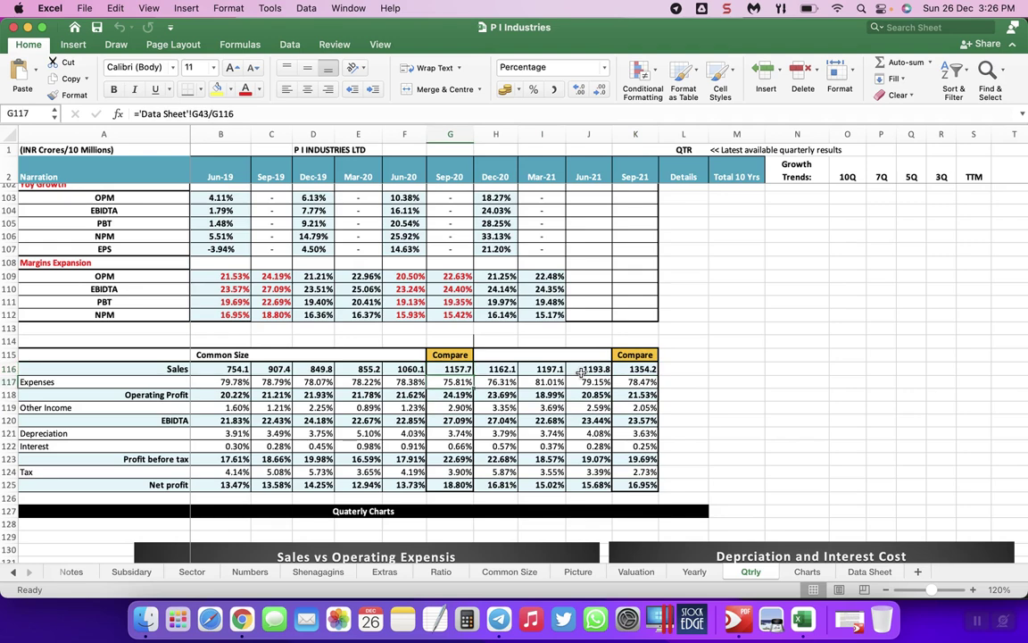
pyautogui.press('Right')
pyautogui.press('Right')
pyautogui.press('Right')
pyautogui.press('Right')
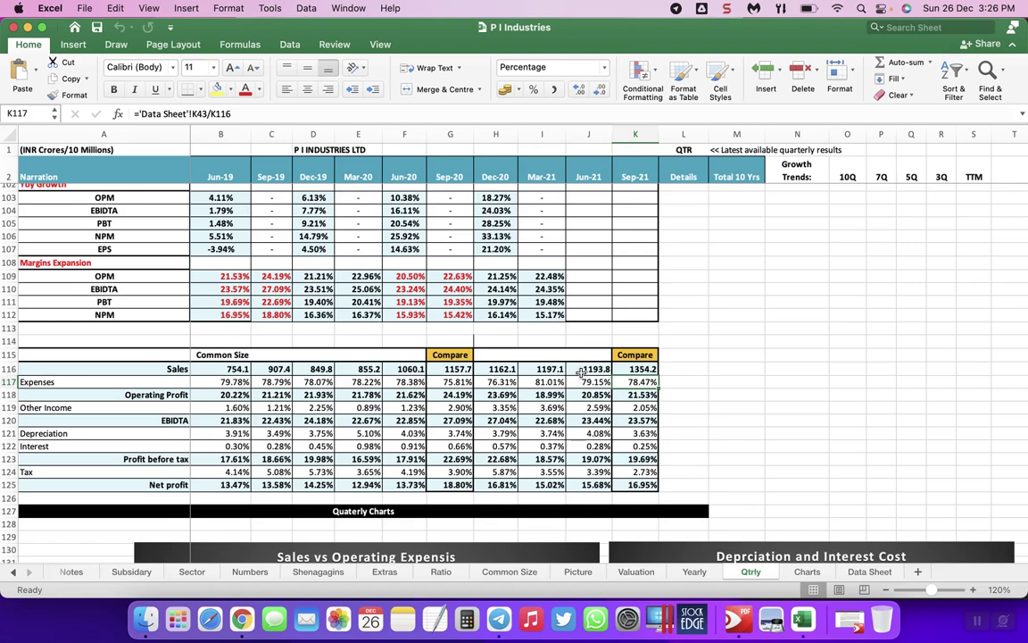
# Inspect the Sep-21 Common Size formulas for Operating Profit, Other Income and EBIDTA against the Sales base.
pyautogui.press('Down')
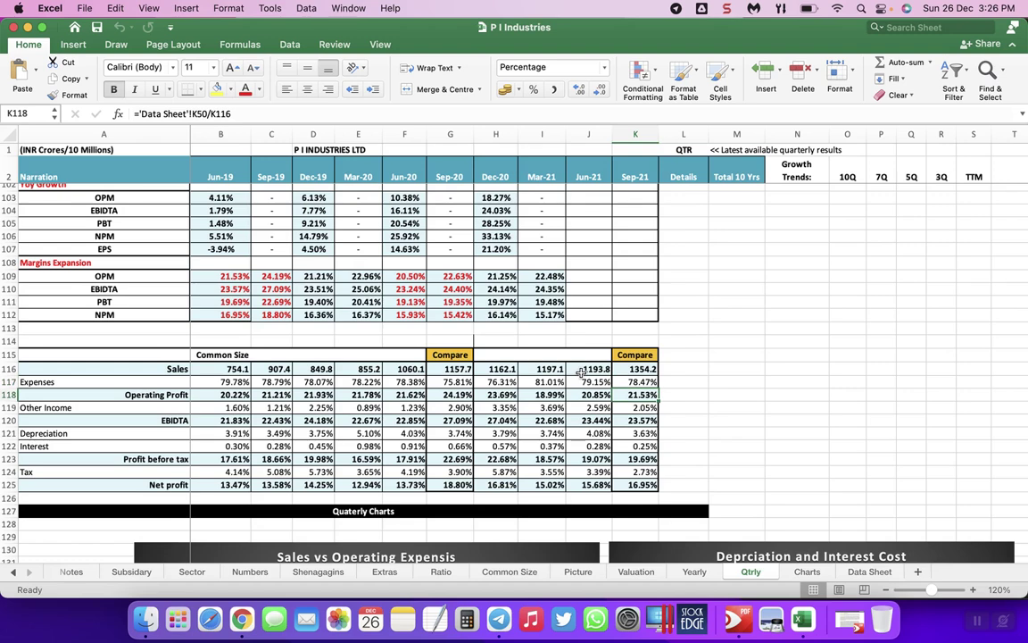
pyautogui.press('Down')
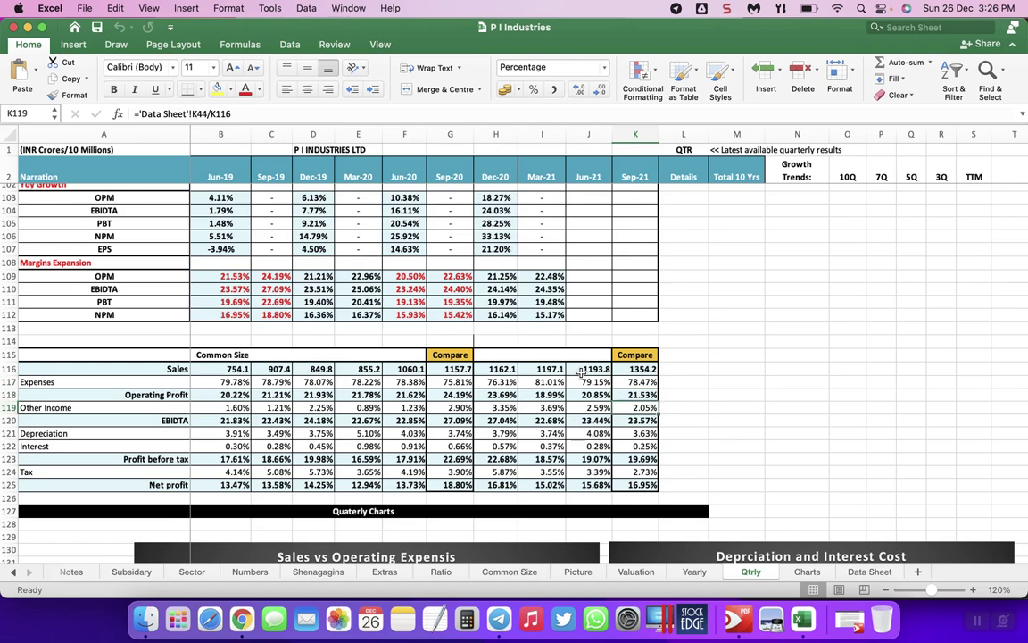
pyautogui.press('Up')
pyautogui.press('Up')
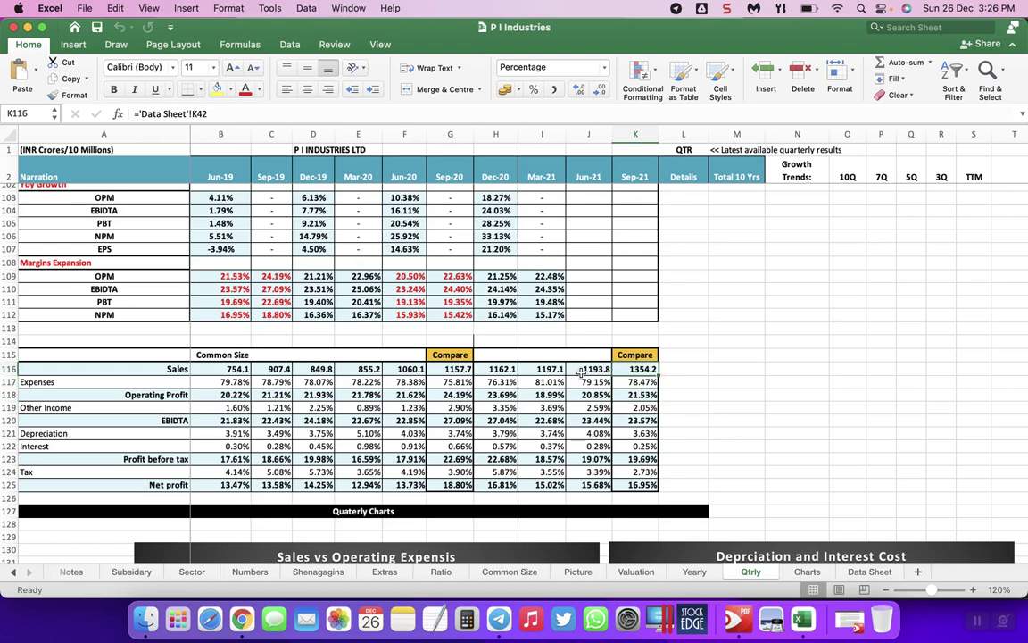
pyautogui.press('Down')
pyautogui.press('Down')
pyautogui.press('Down')
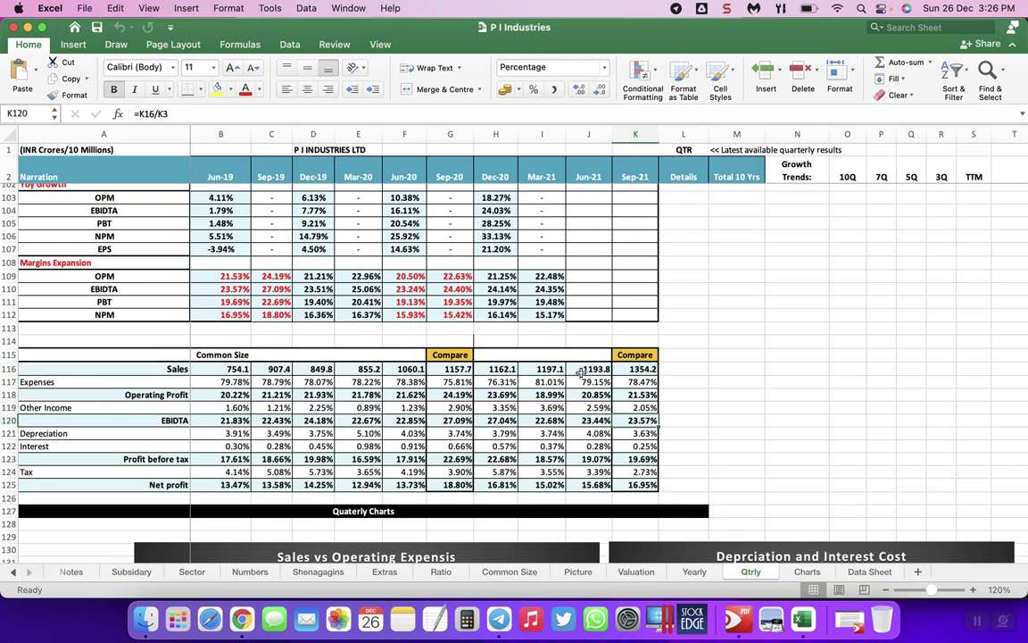
# Compare Common Size Depreciation for Sep-21 and Sep-20, and check the Sep-20 Profit before tax formula.
pyautogui.press('Down')
pyautogui.press('Down')
pyautogui.press('Up')
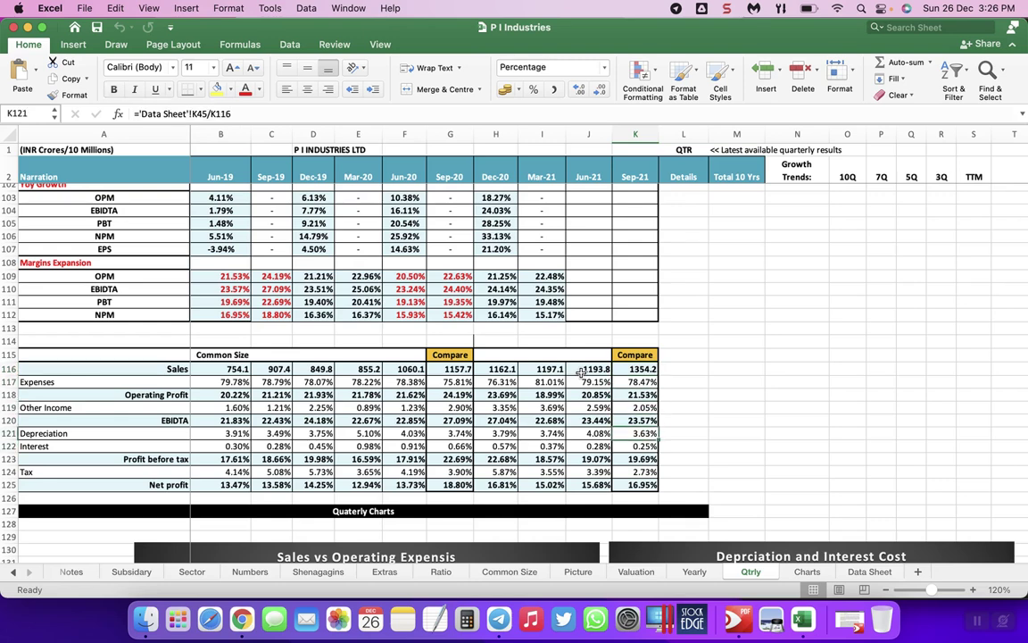
pyautogui.press('Left')
pyautogui.press('Left')
pyautogui.press('Left')
pyautogui.press('Left')
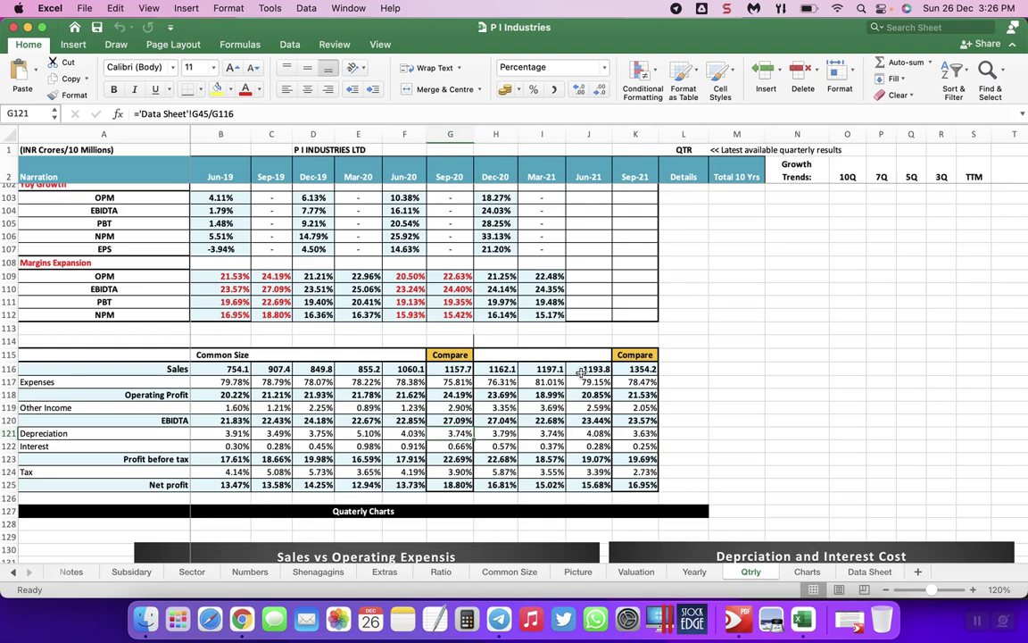
pyautogui.press('Down')
pyautogui.press('Down')
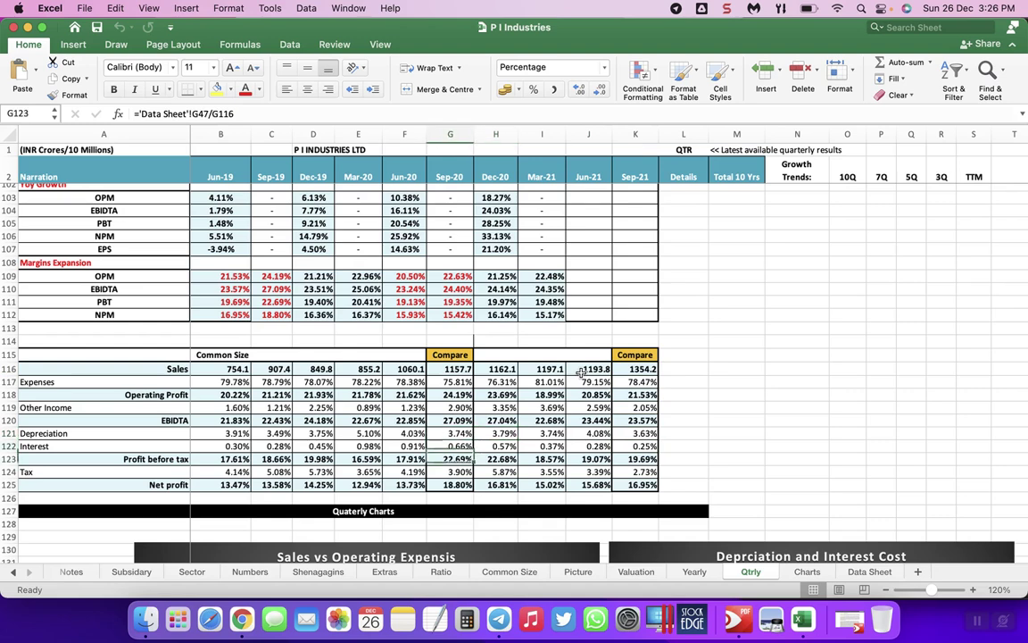
# Review the Sep-21 Common Size percentages from Profit before tax back up to Expenses.
pyautogui.press('Right')
pyautogui.press('Right')
pyautogui.press('Right')
pyautogui.press('Right')
pyautogui.press('Up')
pyautogui.press('Up')
pyautogui.press('Up')
pyautogui.press('Up')
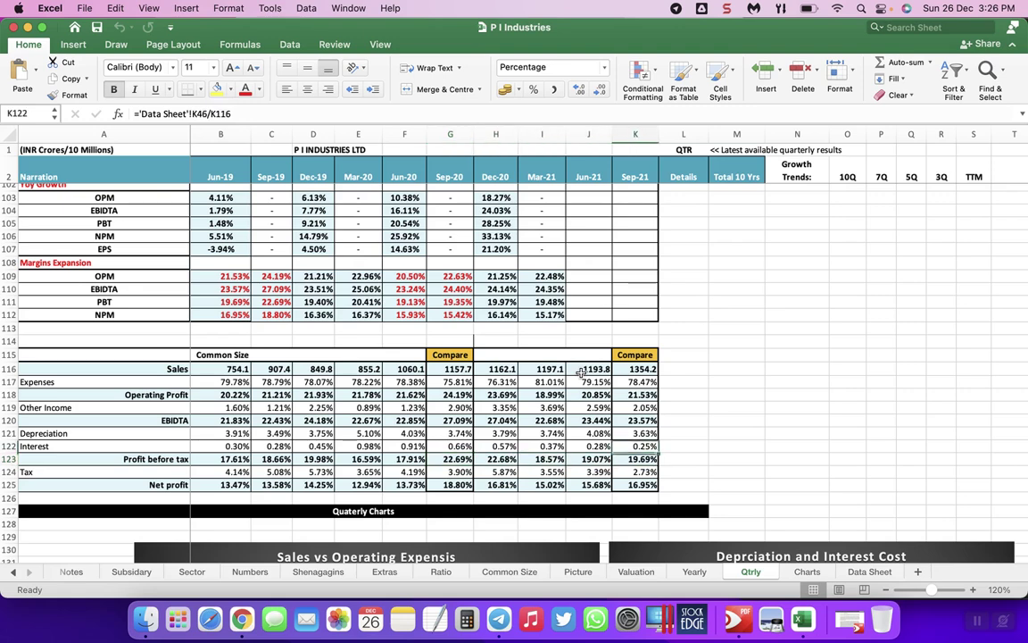
pyautogui.press('Up')
pyautogui.press('Up')
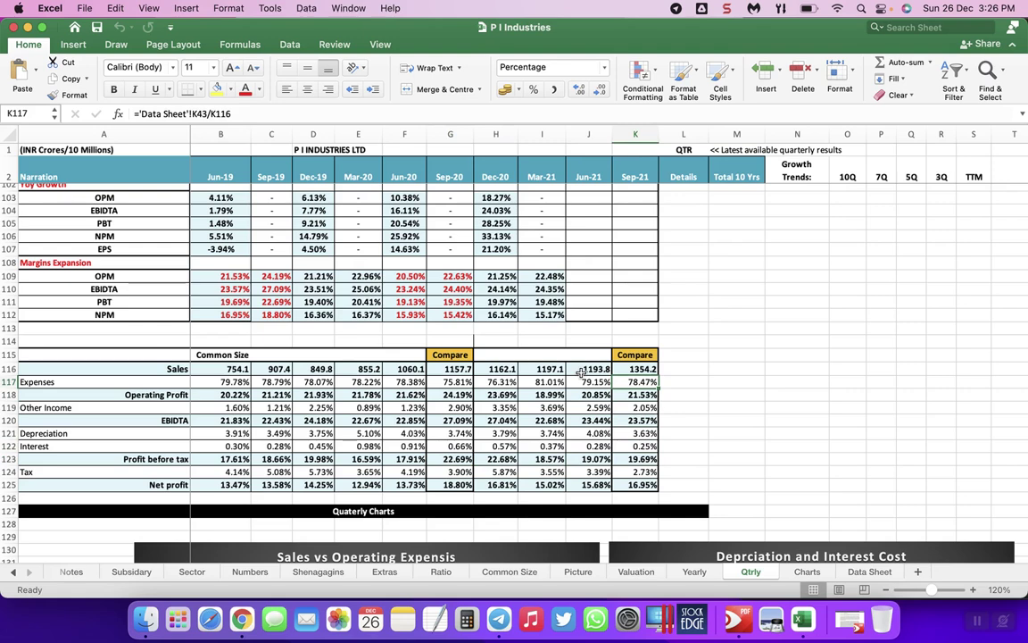
# Review the Sep-21 Common Size column from Operating Profit down to the Net profit formula.
pyautogui.press('Down')
pyautogui.press('Down')
pyautogui.press('Down')
pyautogui.press('Down')
pyautogui.press('Down')
pyautogui.press('Down')
pyautogui.press('Down')
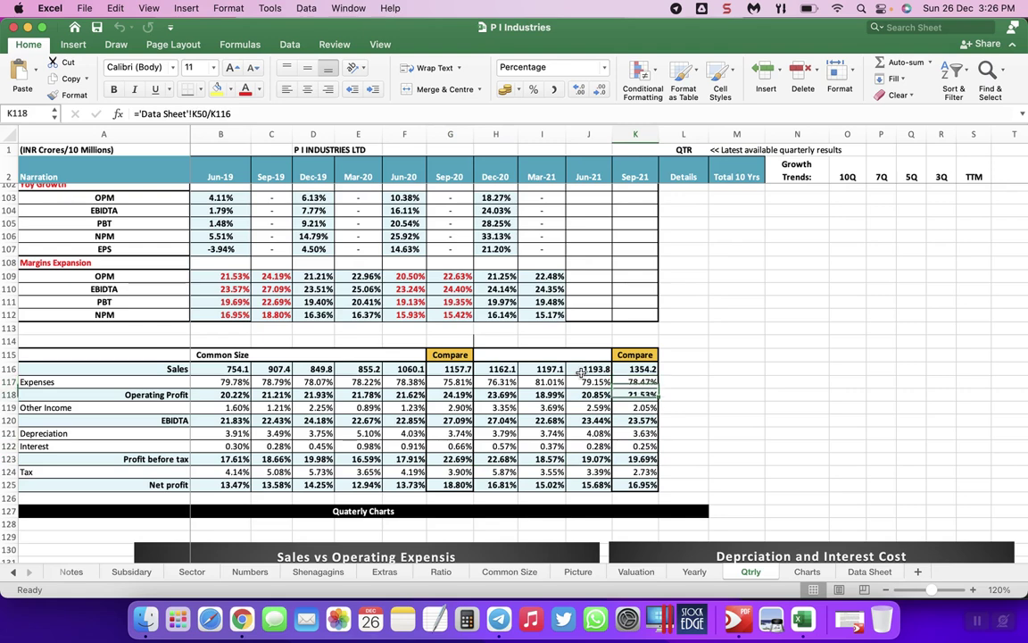
pyautogui.press('Down')
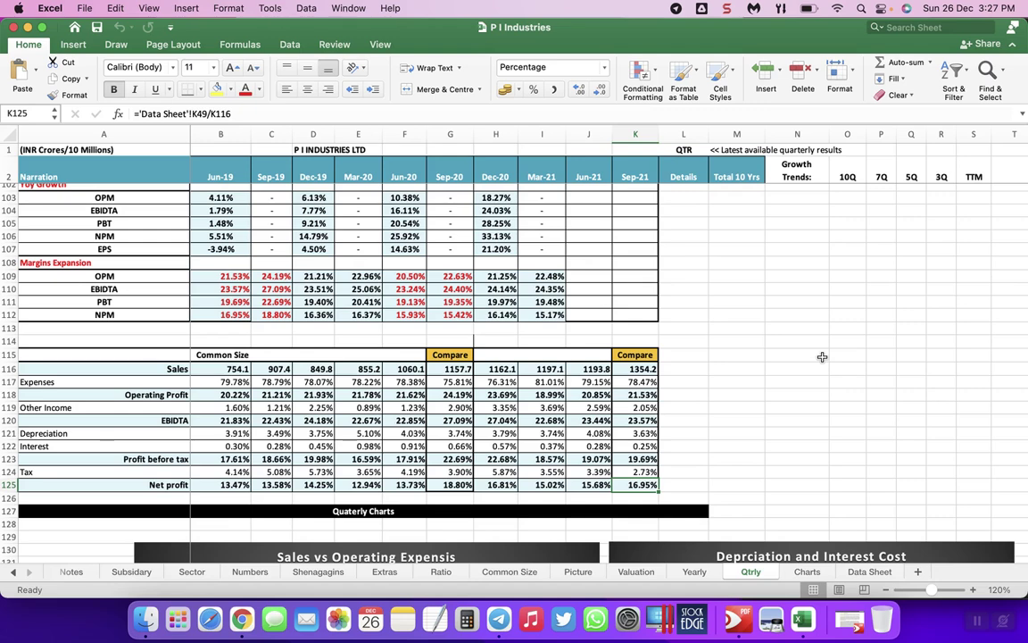
# Examine the quarterly charts for Sales vs Operating Expensis and Deprciation and Interest Cost.
pyautogui.scroll(-10, 822, 357)
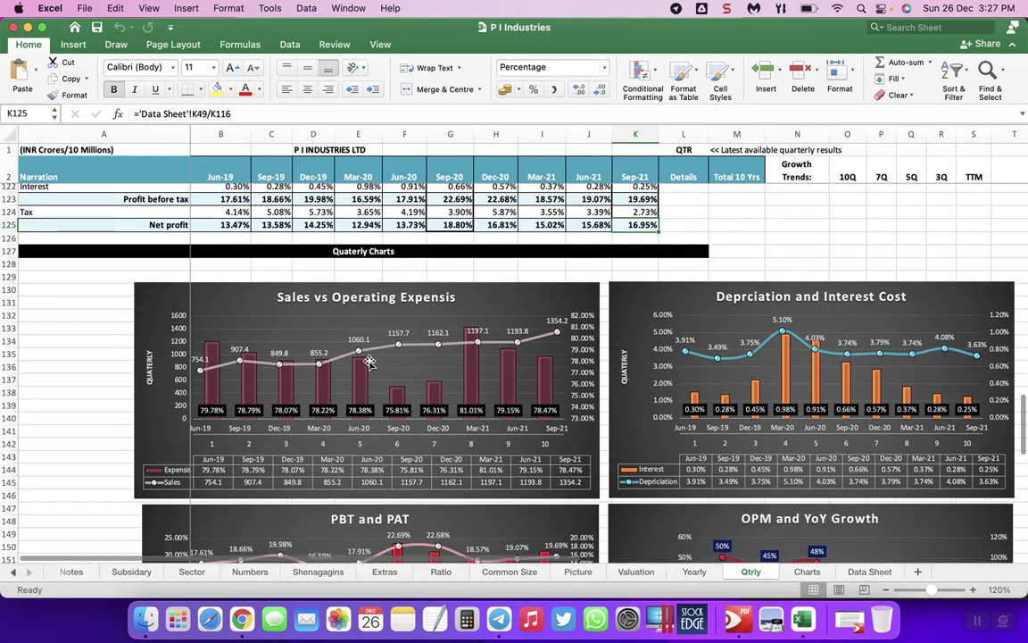
pyautogui.scroll(1, 75, 438)
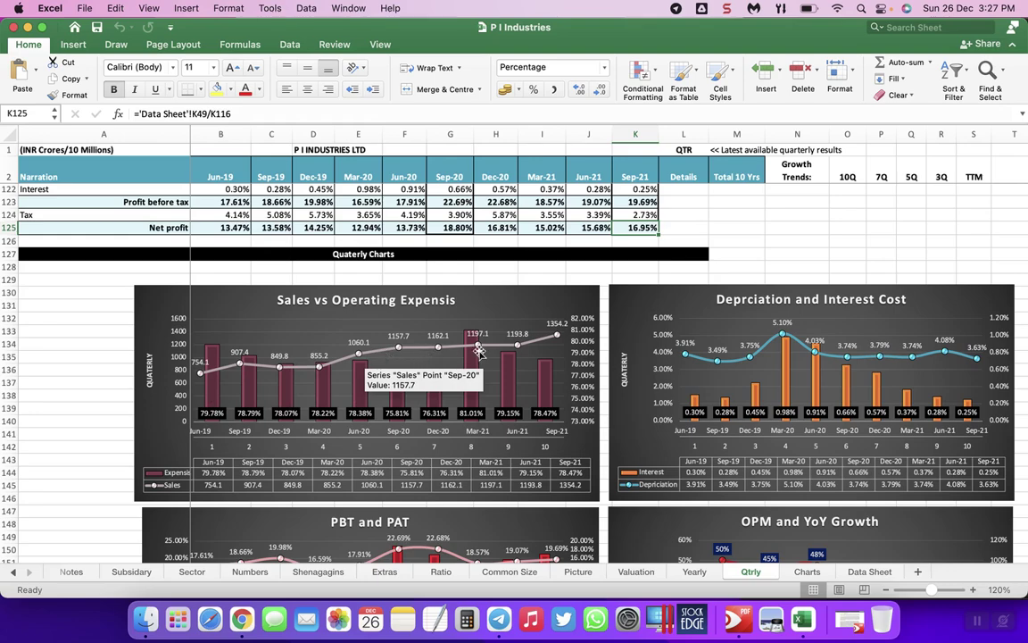
pyautogui.hscroll(2, 495, 374)
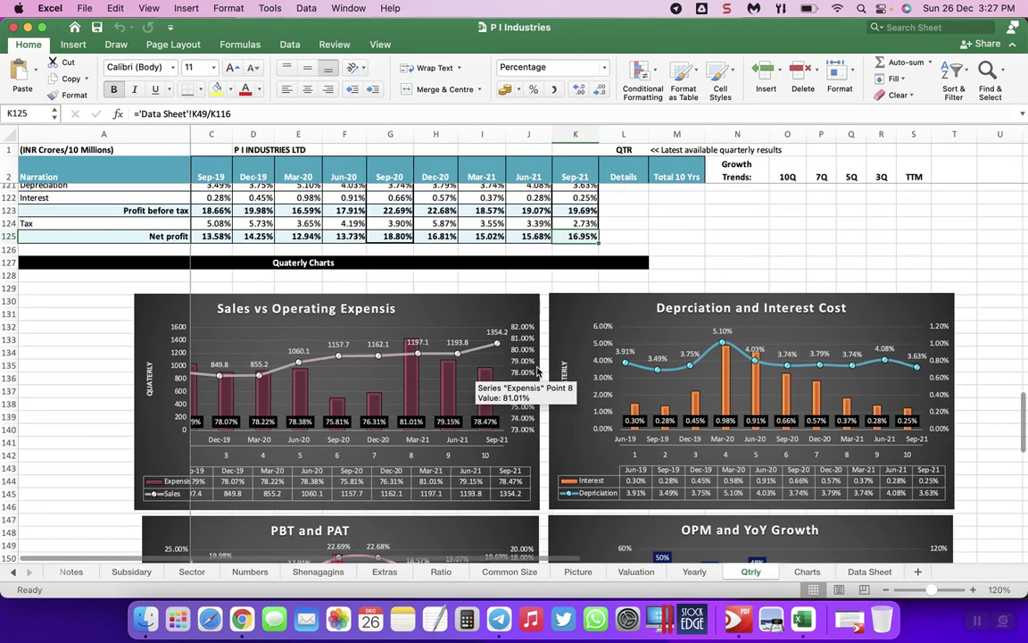
pyautogui.scroll(-1, 1011, 392)
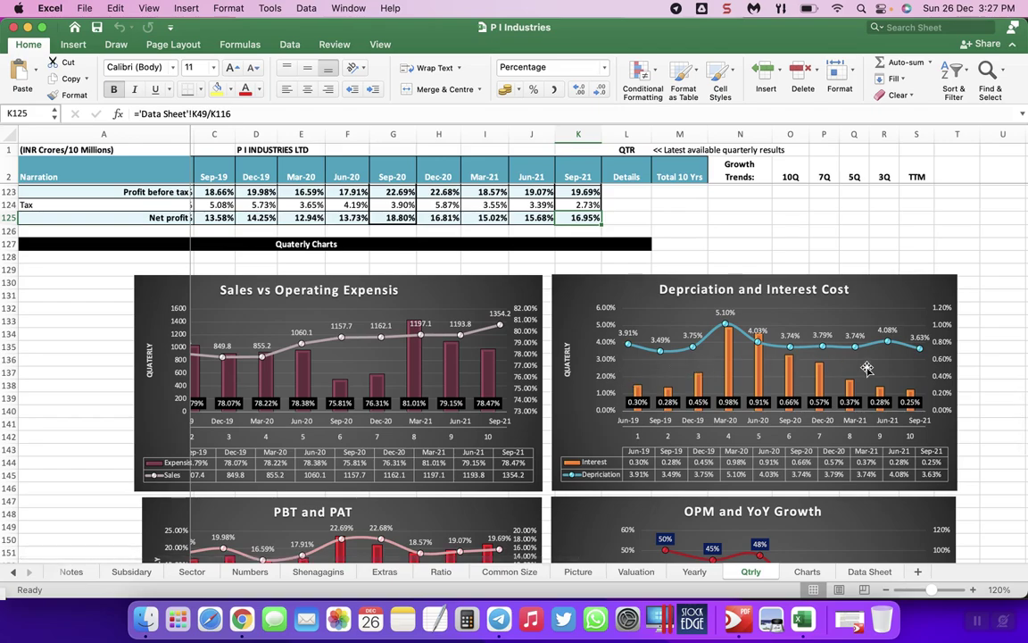
# Examine the quarterly PBT and PAT chart and the OPM and YoY Growth chart.
pyautogui.scroll(-5, 865, 368)
pyautogui.hscroll(-2, 866, 368)
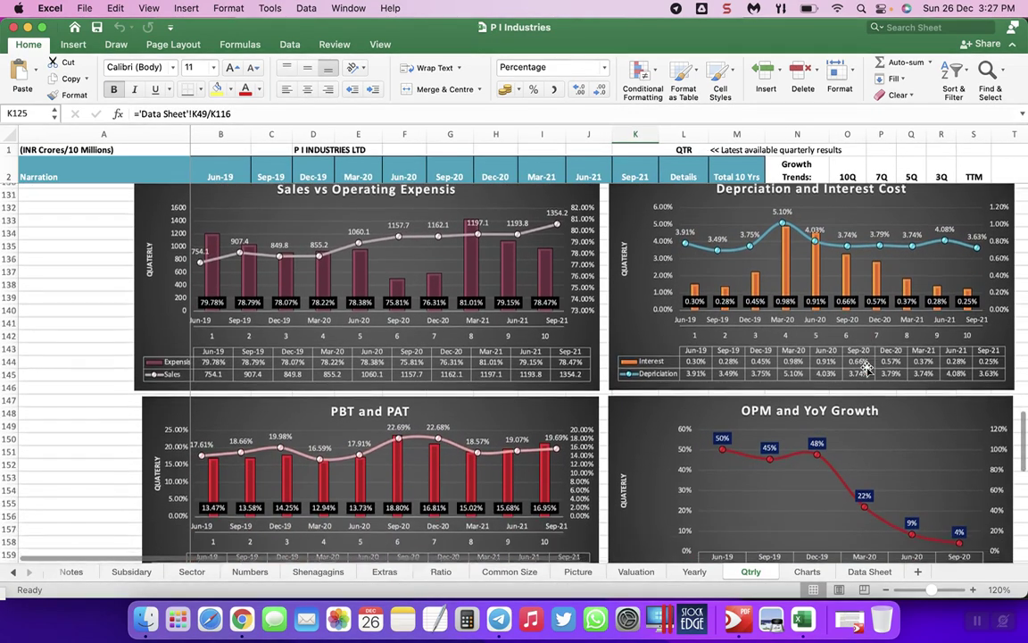
pyautogui.scroll(-2, 865, 368)
pyautogui.moveTo(377, 422)
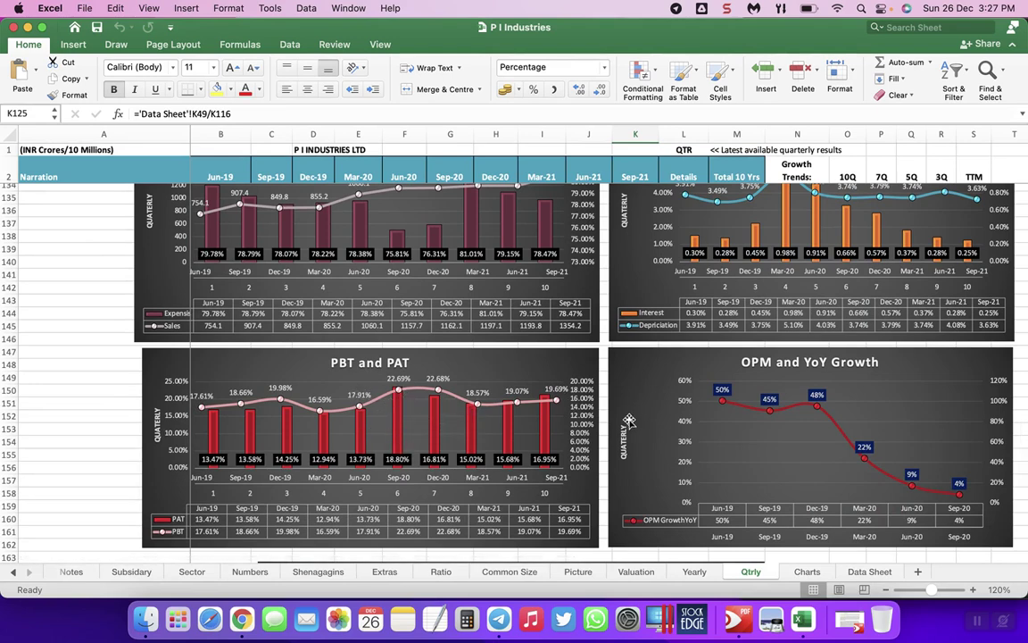
pyautogui.scroll(-1, 629, 419)
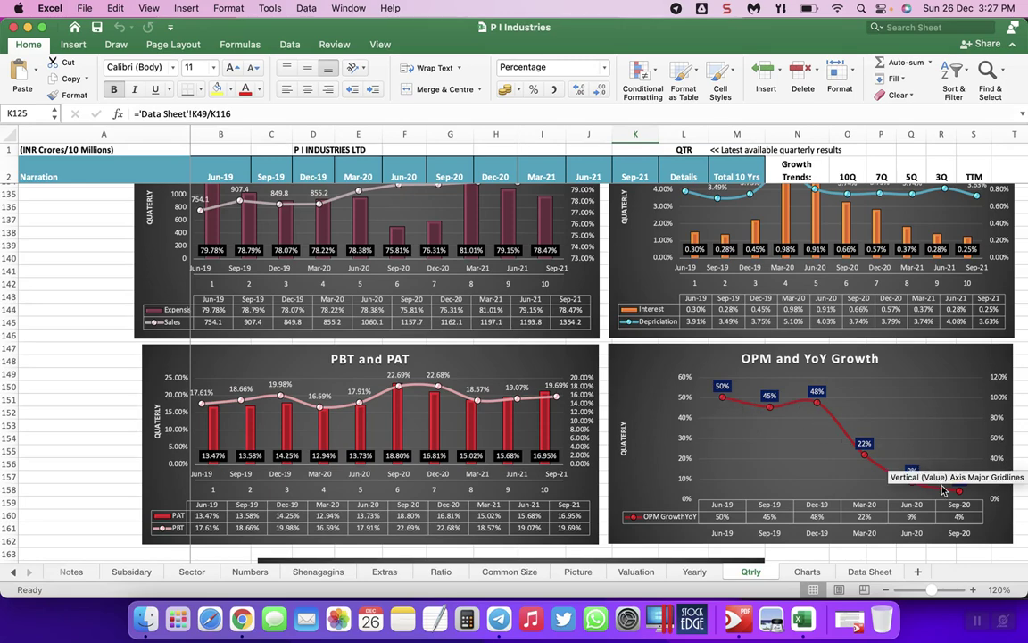
# Examine the Eps and YoY Eps chart and the 2Q Sales Qtrly and 2Q EPS line charts.
pyautogui.scroll(-5, 964, 500)
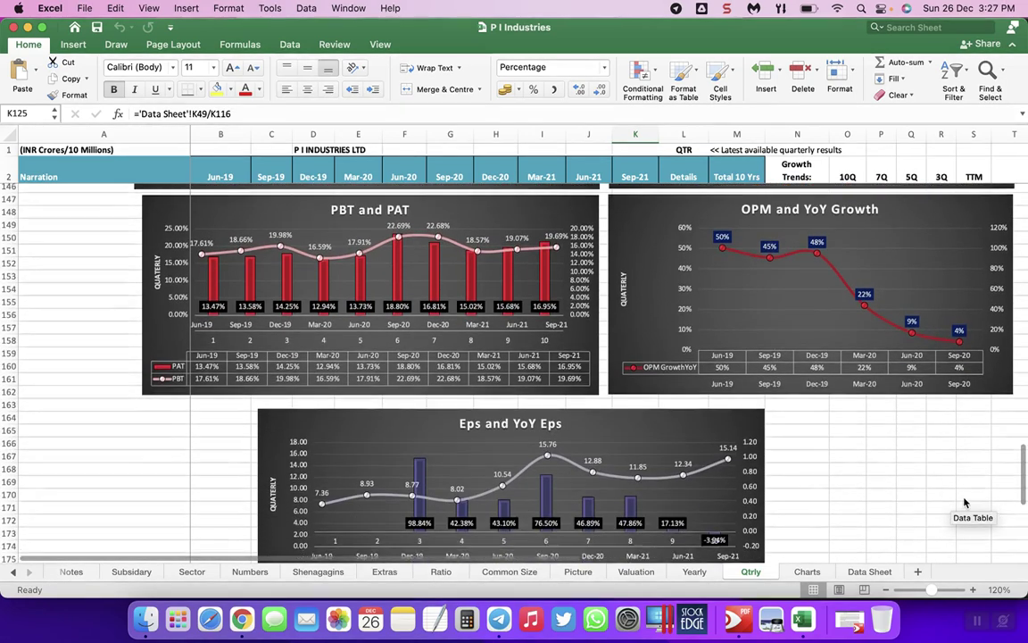
pyautogui.scroll(-5, 964, 502)
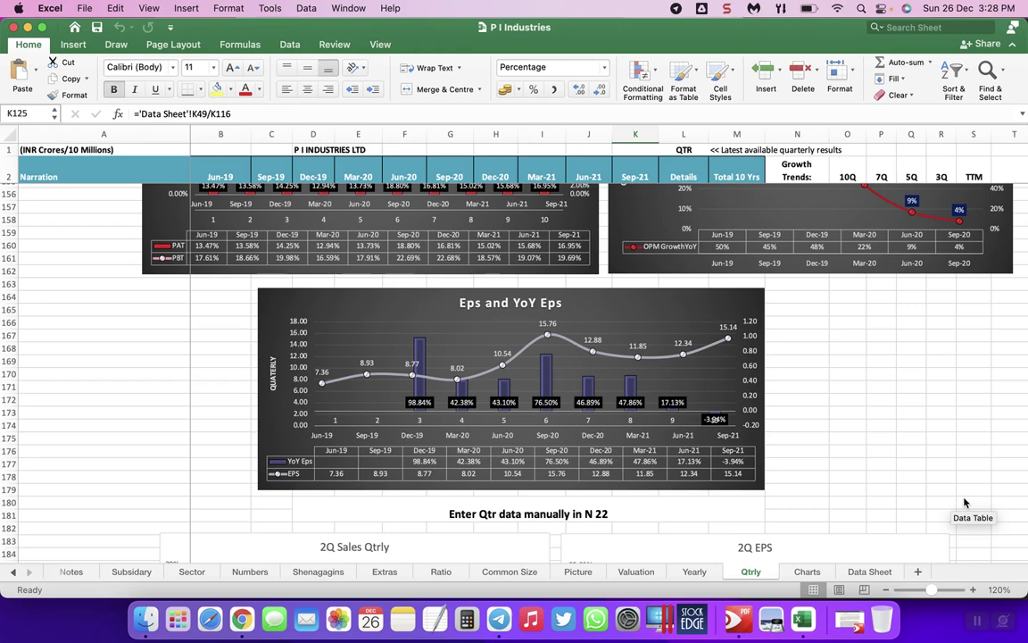
pyautogui.scroll(-7, 964, 502)
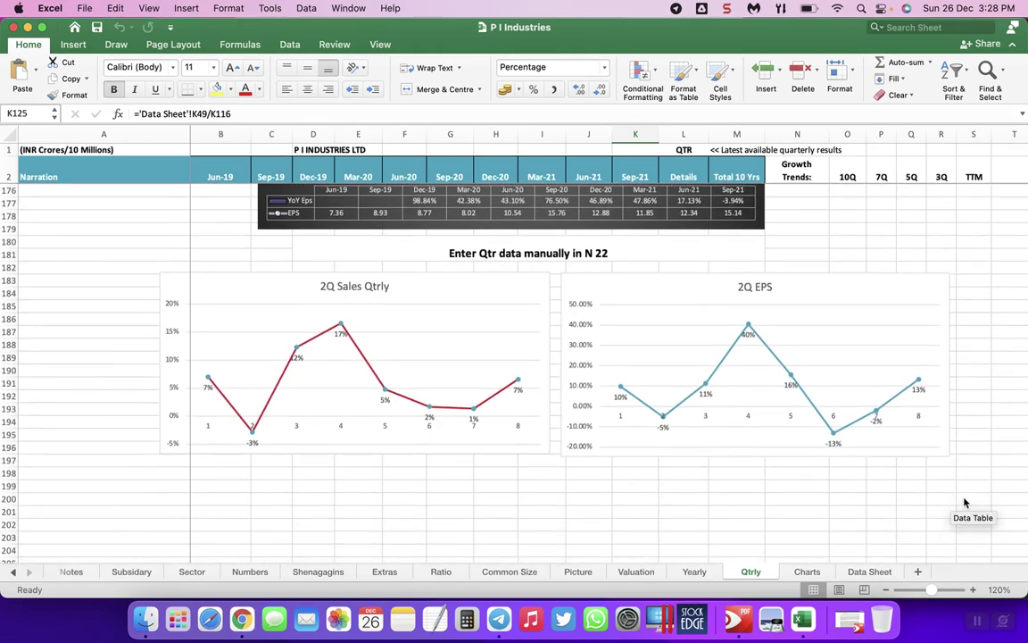
pyautogui.click(834, 434)
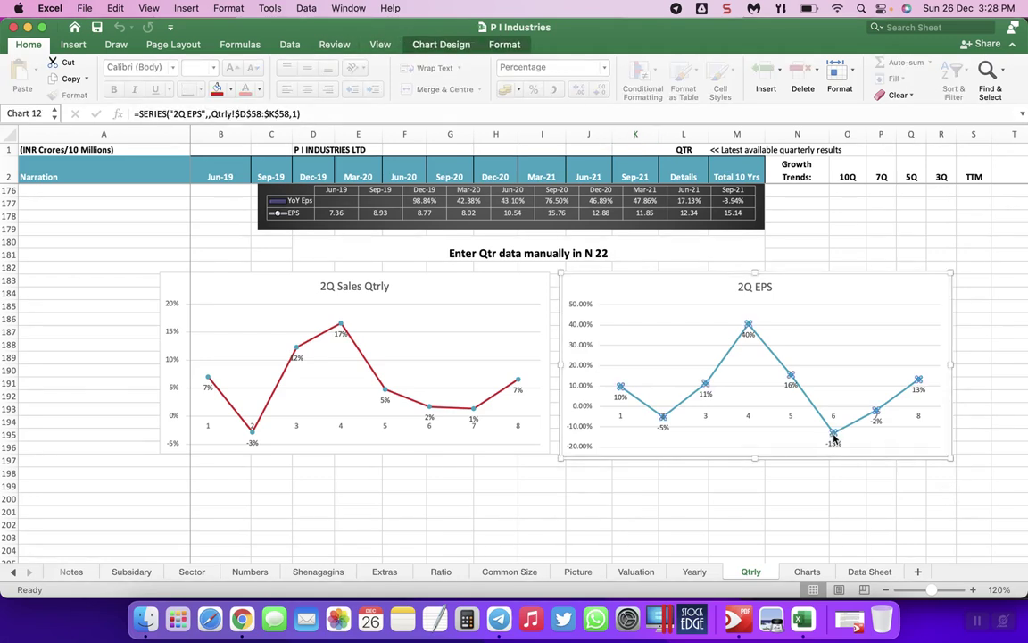
pyautogui.click(838, 498)
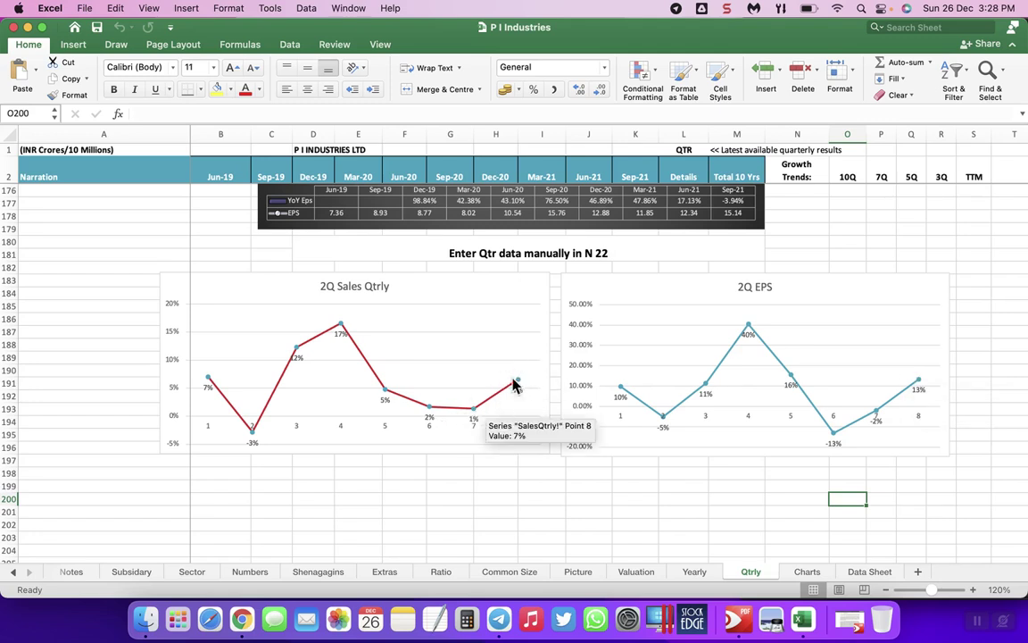
pyautogui.scroll(-6, 515, 453)
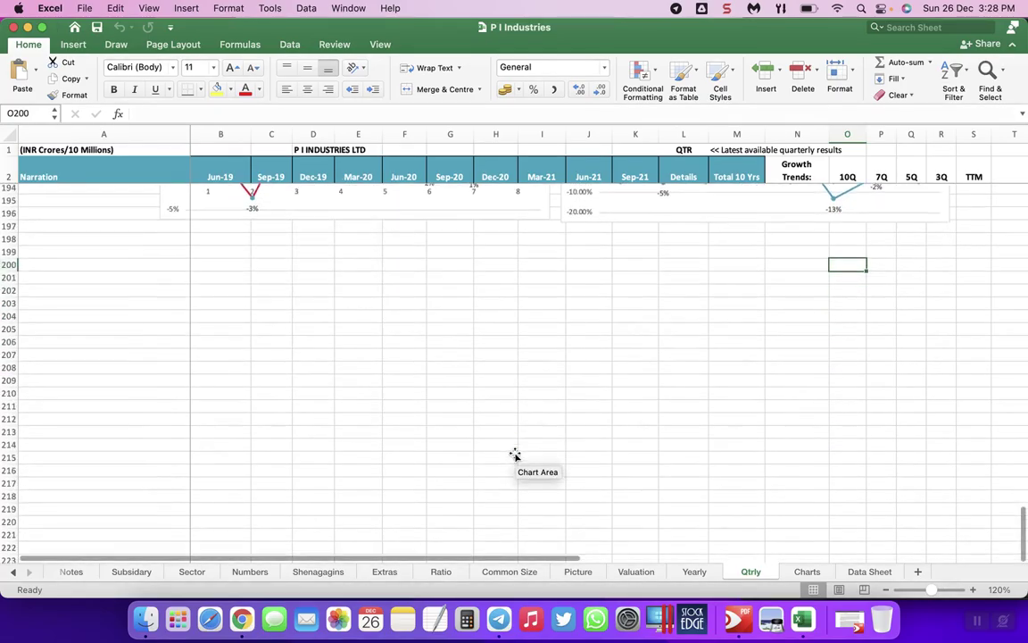
# Return to the first rows of the Qtrly sheet and inspect the manual Sales -2, Sales -1, PAT -2 and Pat -1 inputs.
pyautogui.scroll(20, 515, 456)
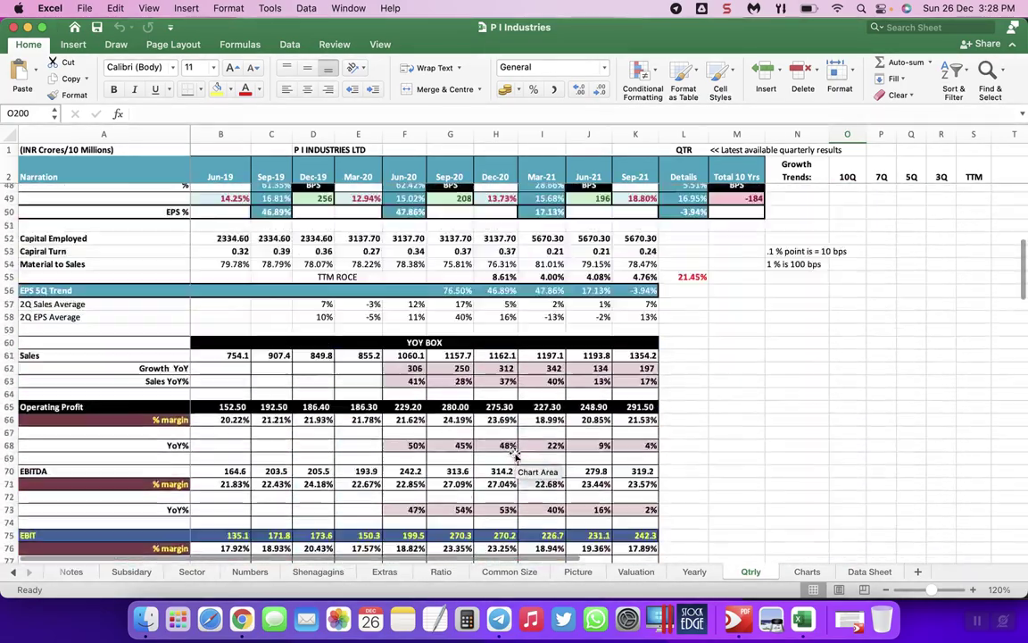
pyautogui.scroll(10, 515, 455)
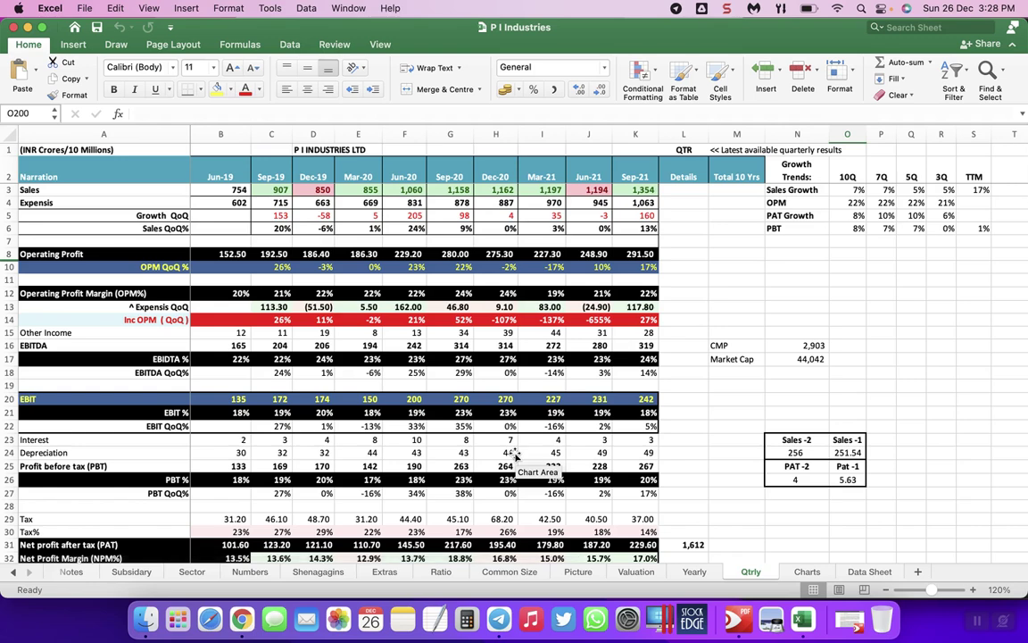
pyautogui.click(802, 454)
pyautogui.press('Right')
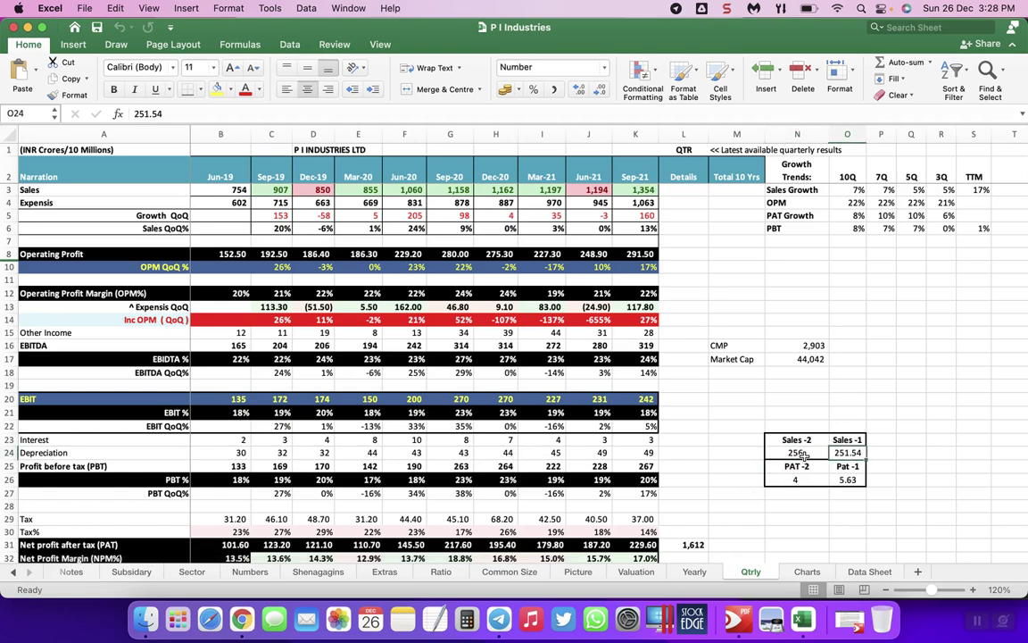
pyautogui.press('Left')
pyautogui.press('Up')
pyautogui.press('Down')
pyautogui.press('Down')
pyautogui.press('Down')
# Inspect the Dec-19 Growth EPS formula and the quarter dates in the header row.
pyautogui.scroll(-5, 617, 463)
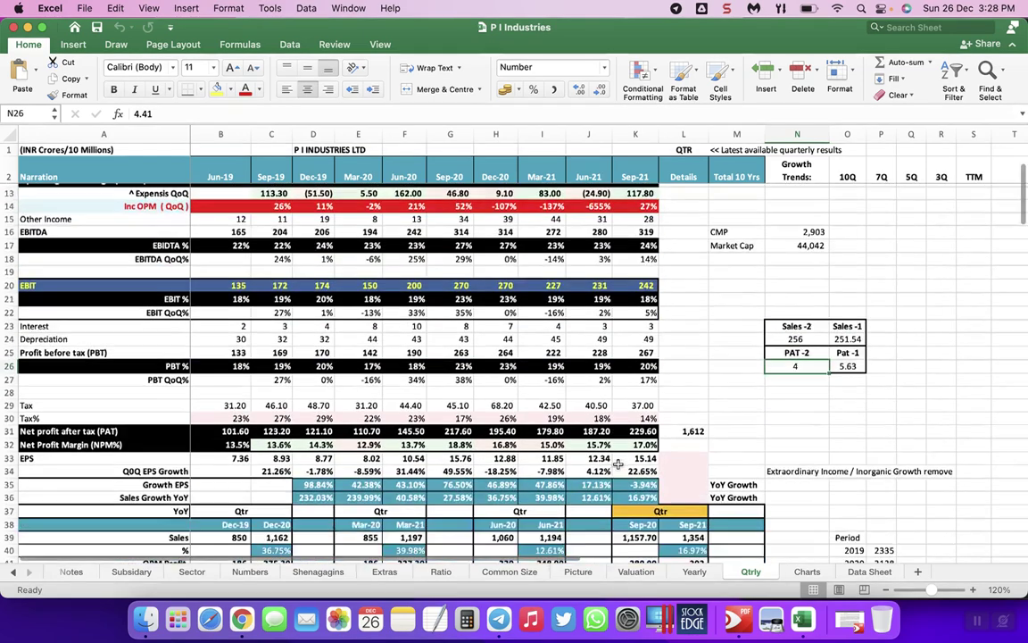
pyautogui.scroll(-4, 618, 463)
pyautogui.click(234, 396)
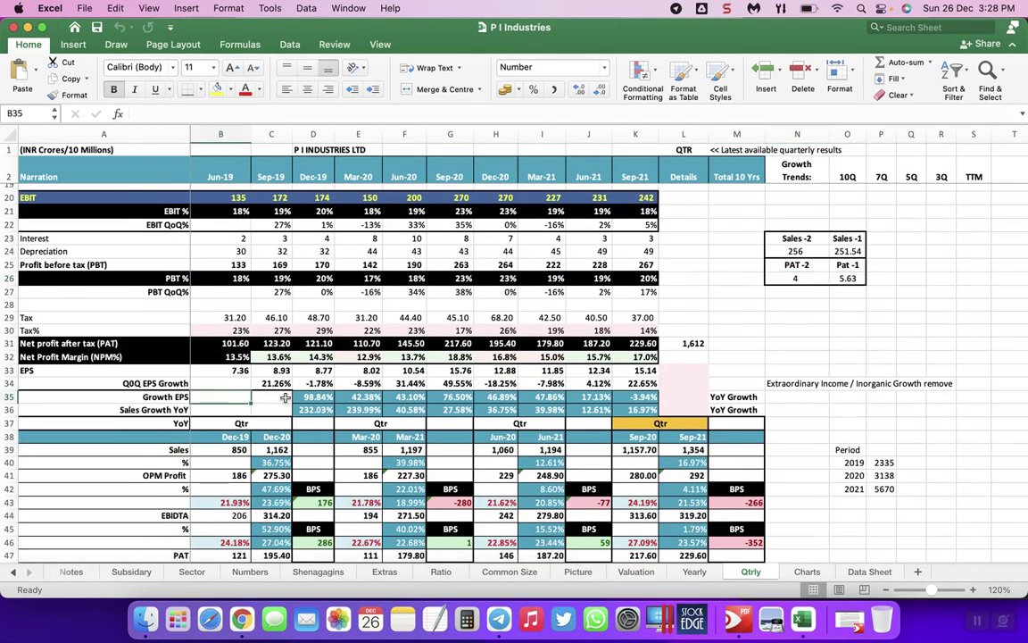
pyautogui.moveTo(308, 396); pyautogui.dragTo(373, 411)
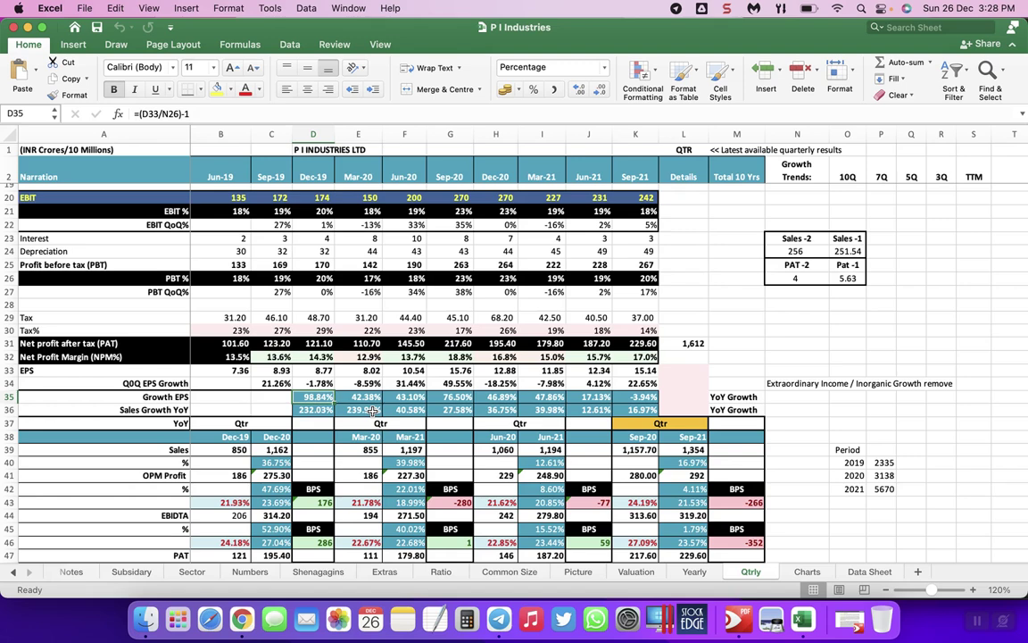
pyautogui.click(321, 178)
pyautogui.click(218, 175)
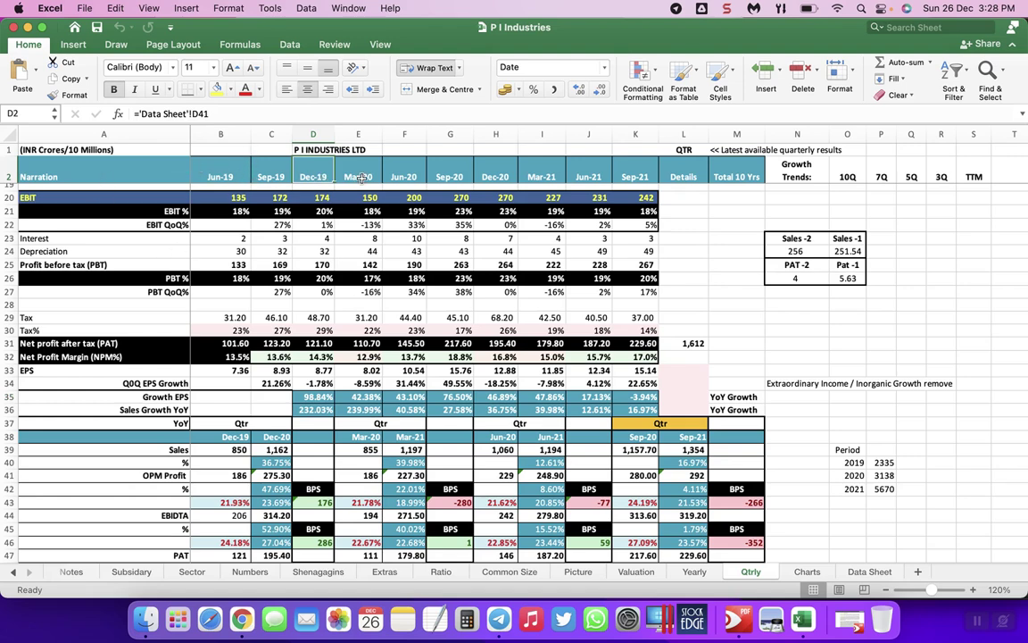
# Switch to Chrome, go to screener.in and bring up P I Industries' consolidated Quarterly Results table.
pyautogui.click(241, 634)
pyautogui.write('screener.in')
pyautogui.press('Return')
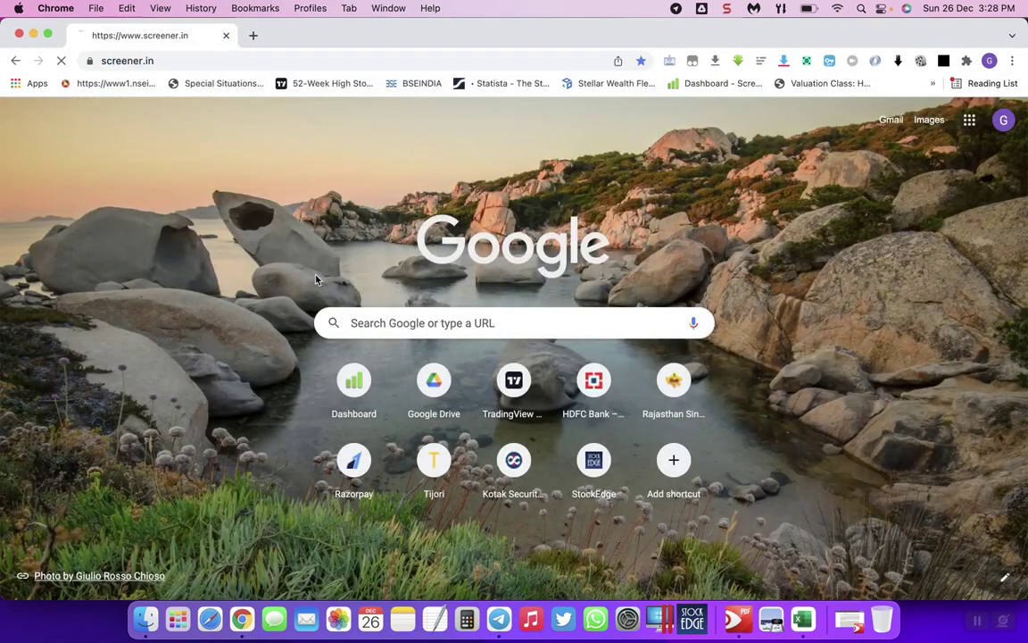
pyautogui.click(748, 110)
pyautogui.write('pi')
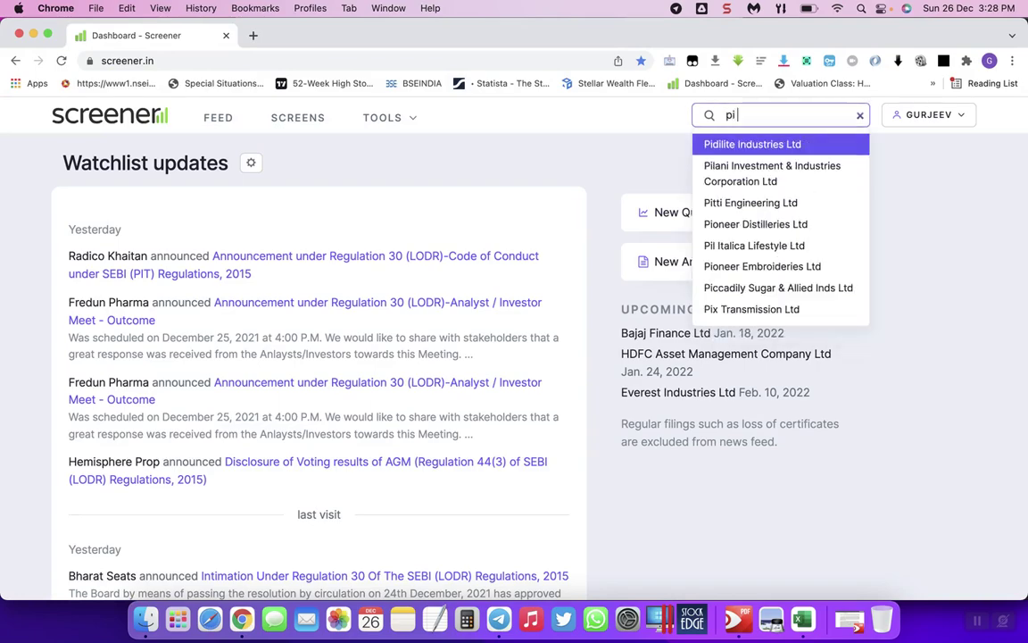
pyautogui.write(' i')
pyautogui.click(748, 142)
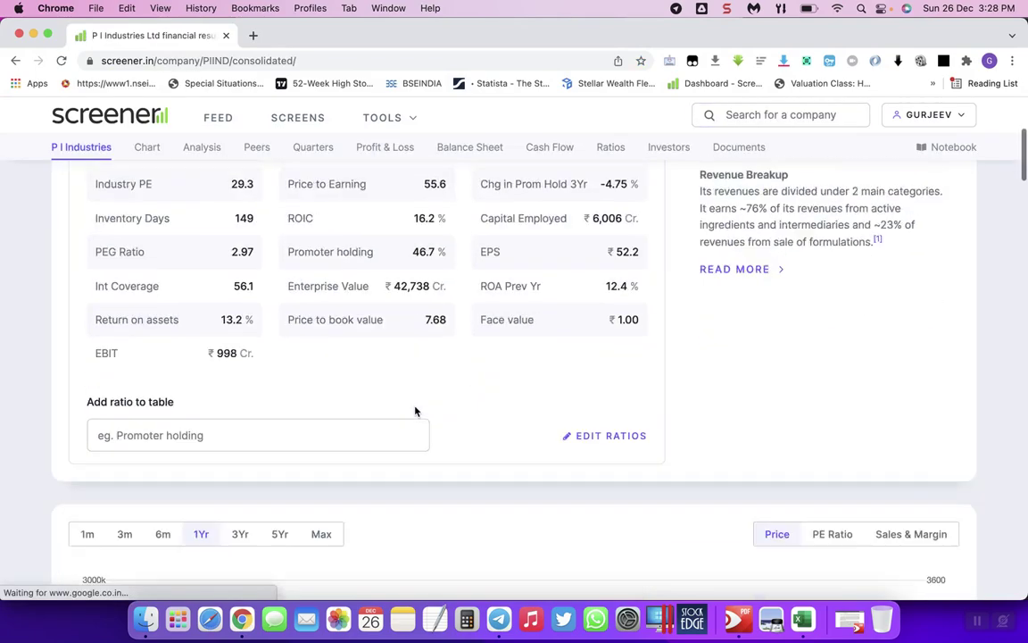
pyautogui.scroll(-20, 415, 411)
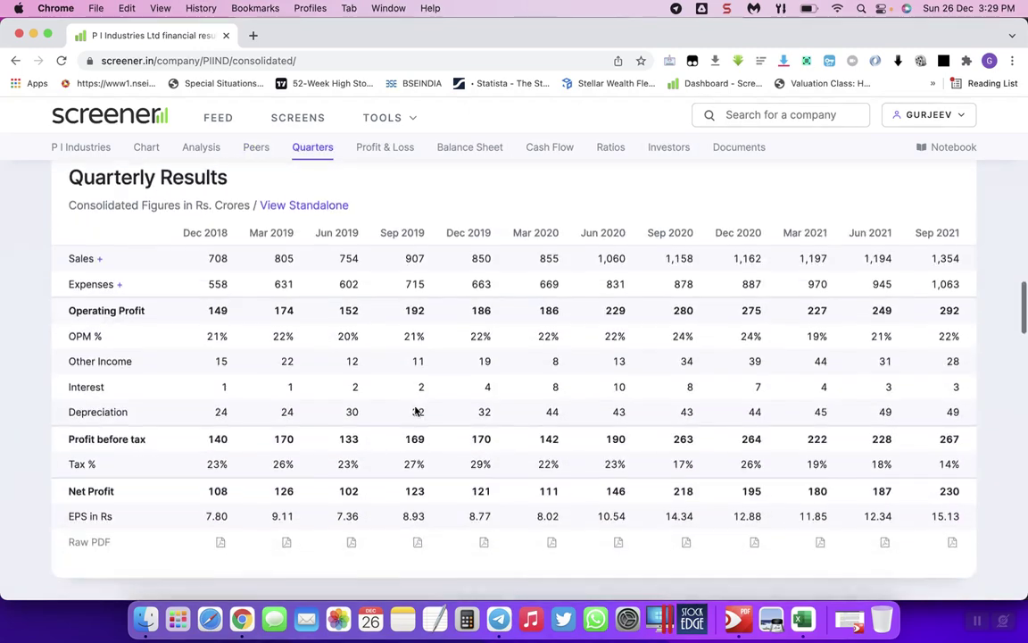
pyautogui.scroll(-1, 415, 411)
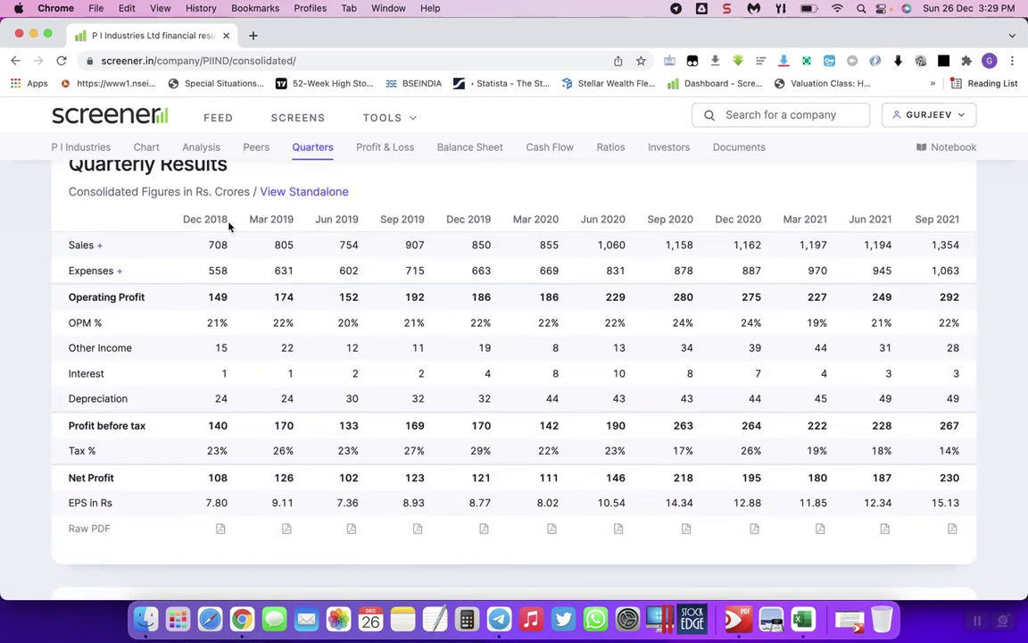
# Set Sales -2 in the Excel Qtrly sheet to 708, the Dec 2018 sales listed on Screener.
pyautogui.press('super+Tab')
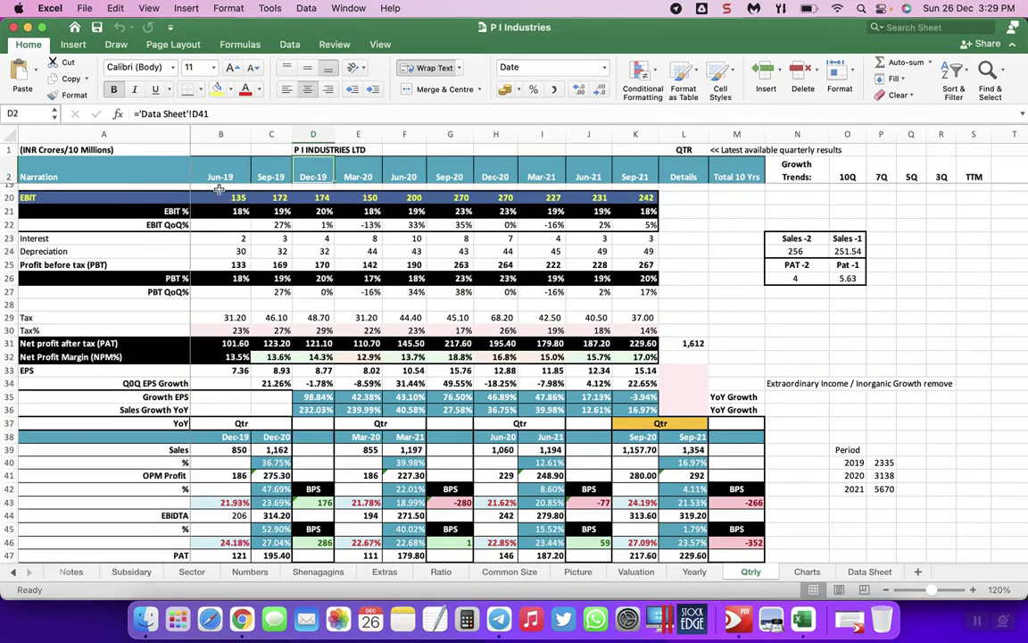
pyautogui.press('super+Tab')
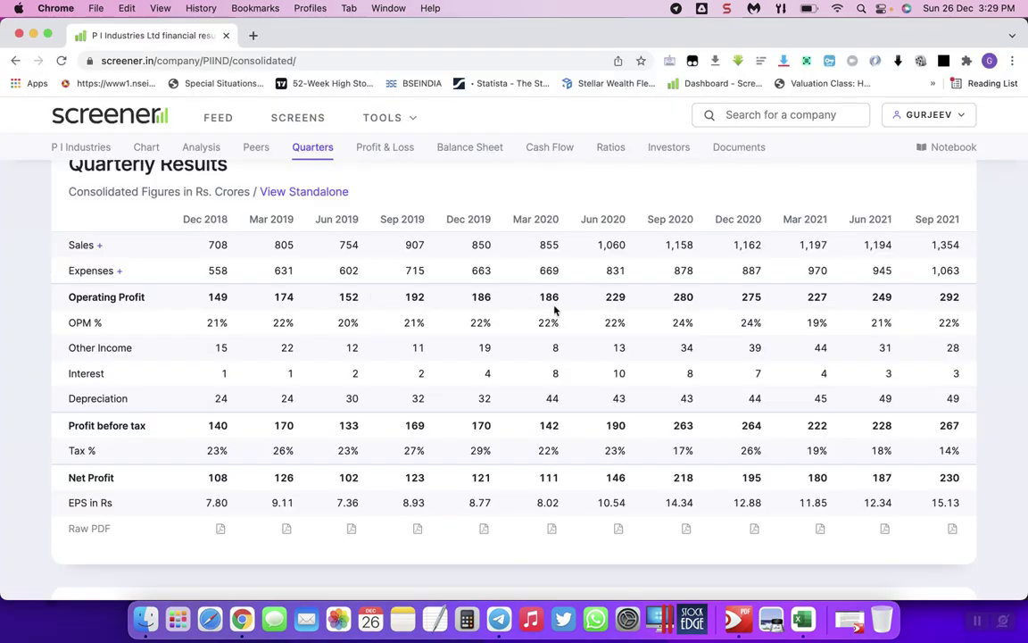
pyautogui.press('super+Tab')
pyautogui.click(795, 250)
pyautogui.press('super+Tab')
pyautogui.press('super+Tab')
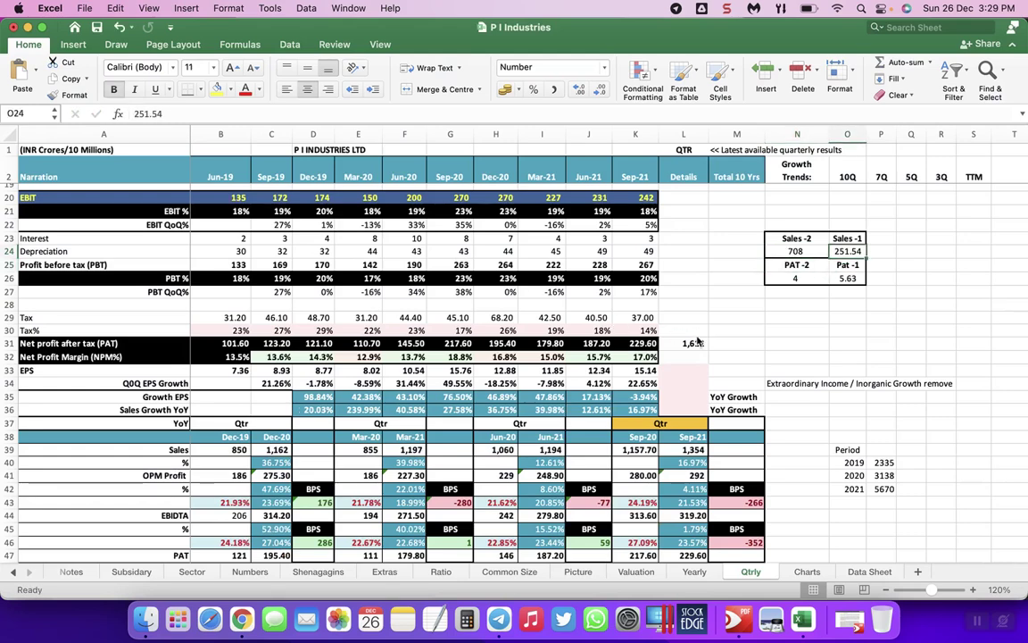
# Look up the Mar 2019 sales on Screener and set Sales -1 in the Qtrly sheet to 805.
pyautogui.press('super+Tab')
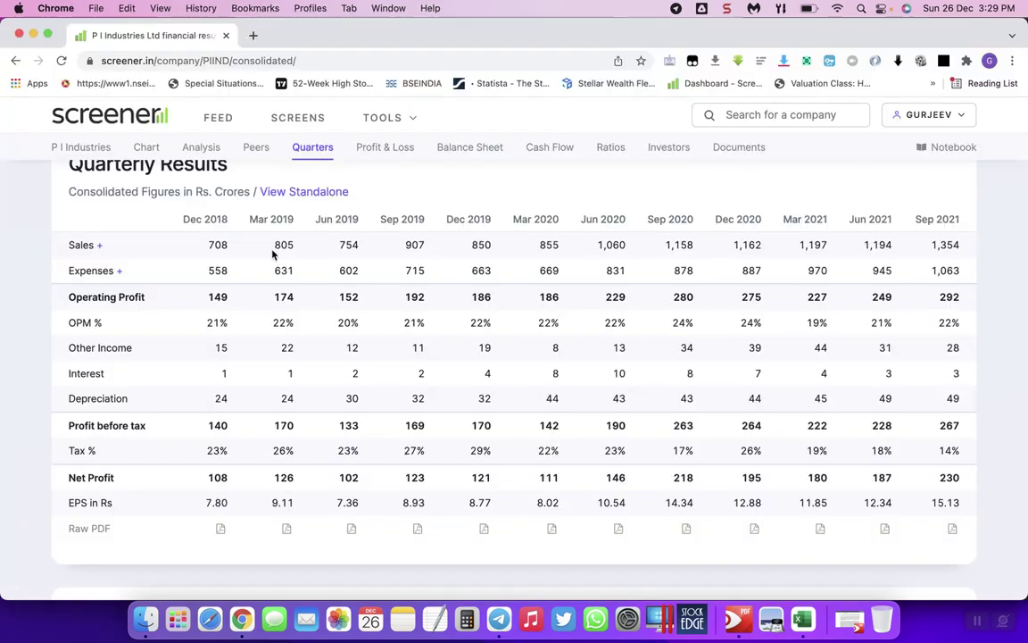
pyautogui.press('super+Tab')
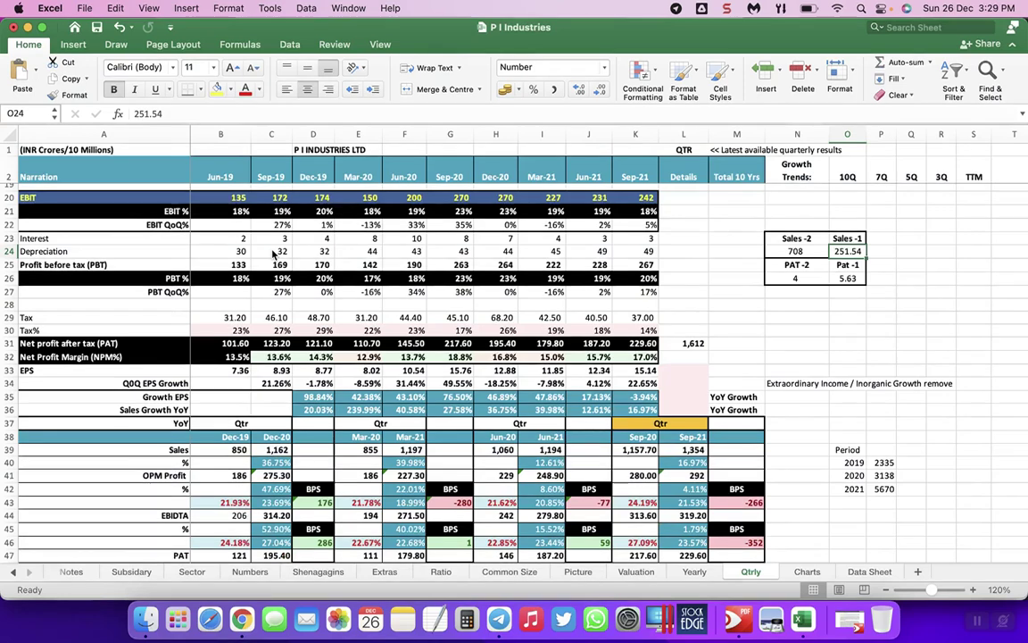
pyautogui.write('805')
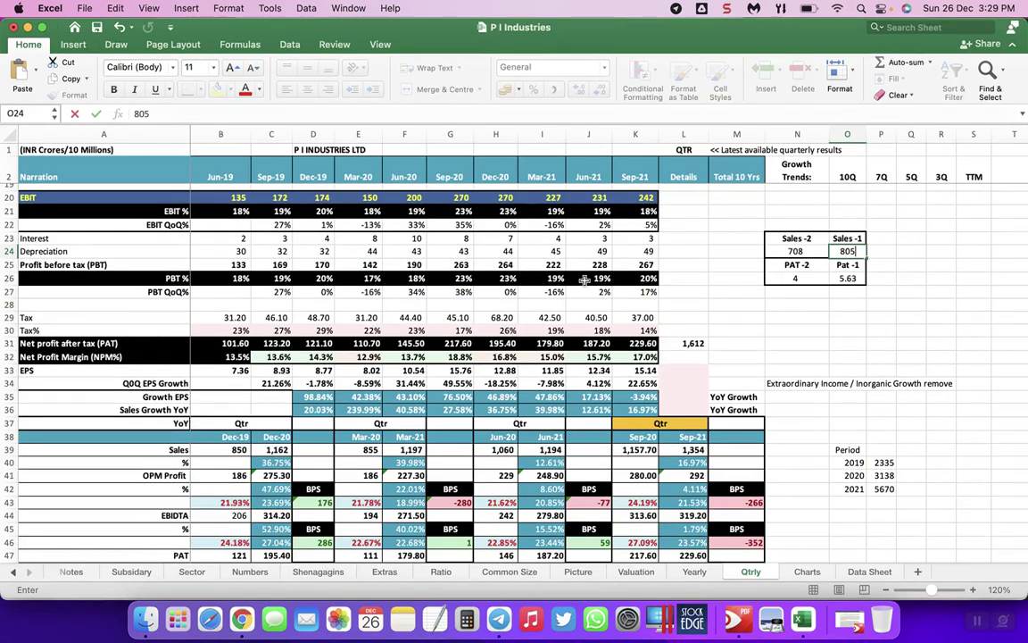
pyautogui.press('Return')
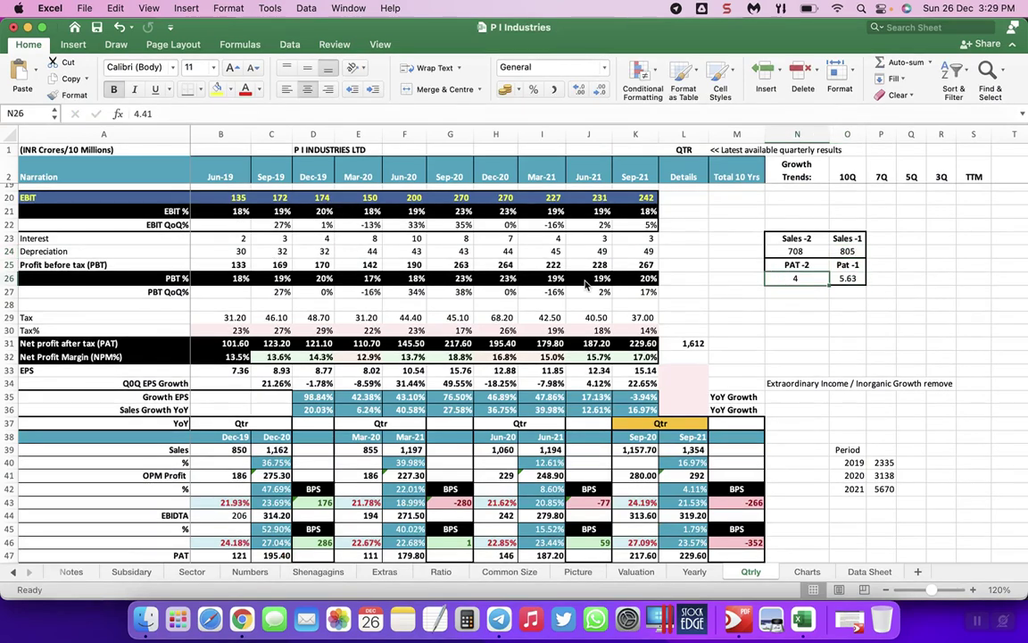
# Set PAT -2 to 108 and Pat -1 to 126, using Screener's Dec 2018 and Mar 2019 net profits.
pyautogui.press('super+Tab')
pyautogui.scroll(-1, 536, 339)
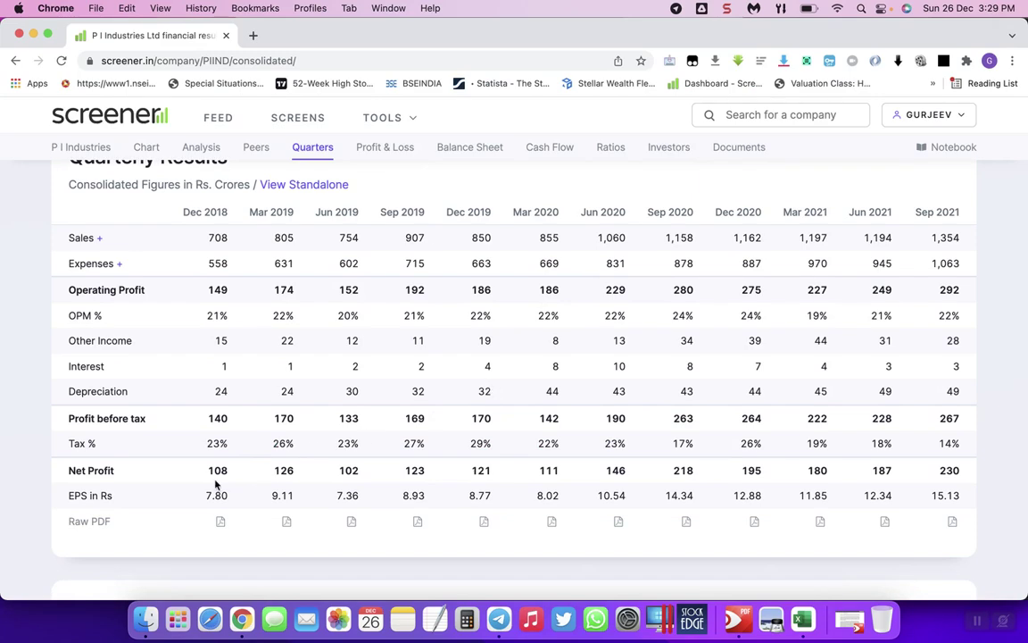
pyautogui.press('super+Tab')
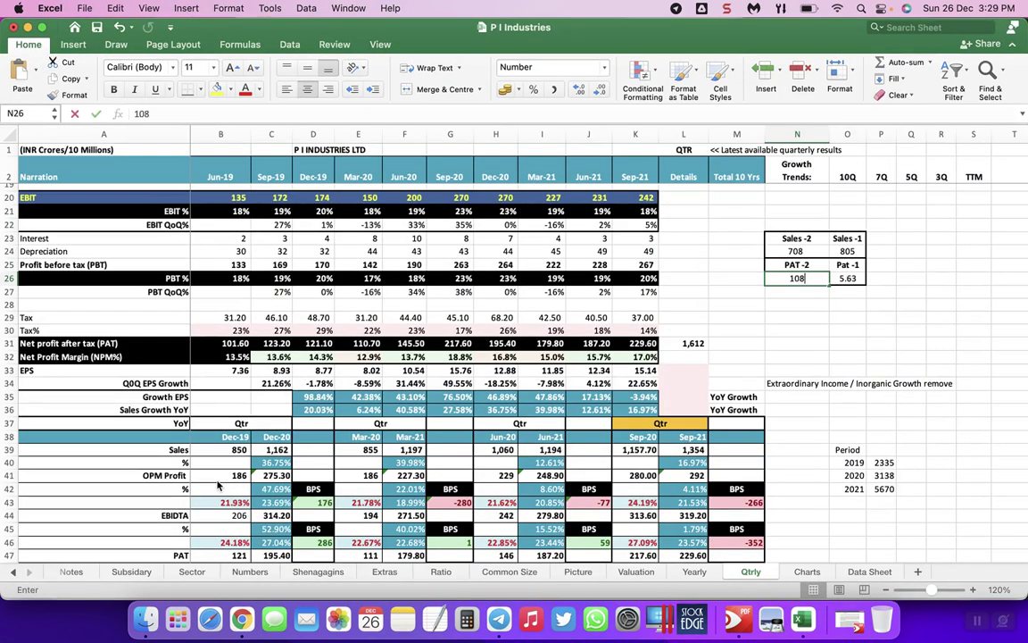
pyautogui.press('super+Tab')
pyautogui.press('super+Tab')
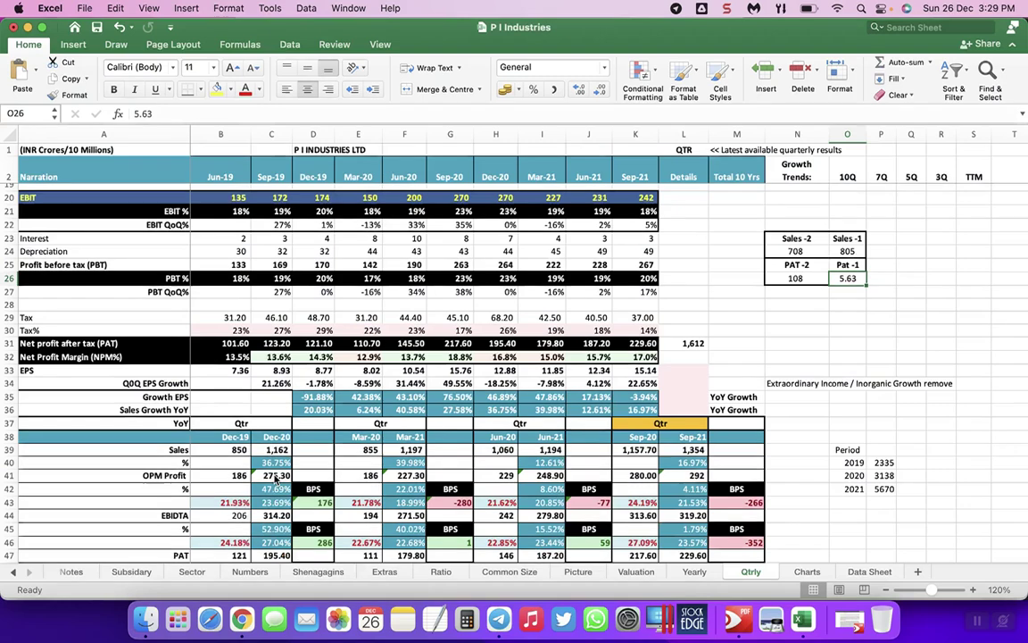
pyautogui.write('126')
pyautogui.press('Tab')
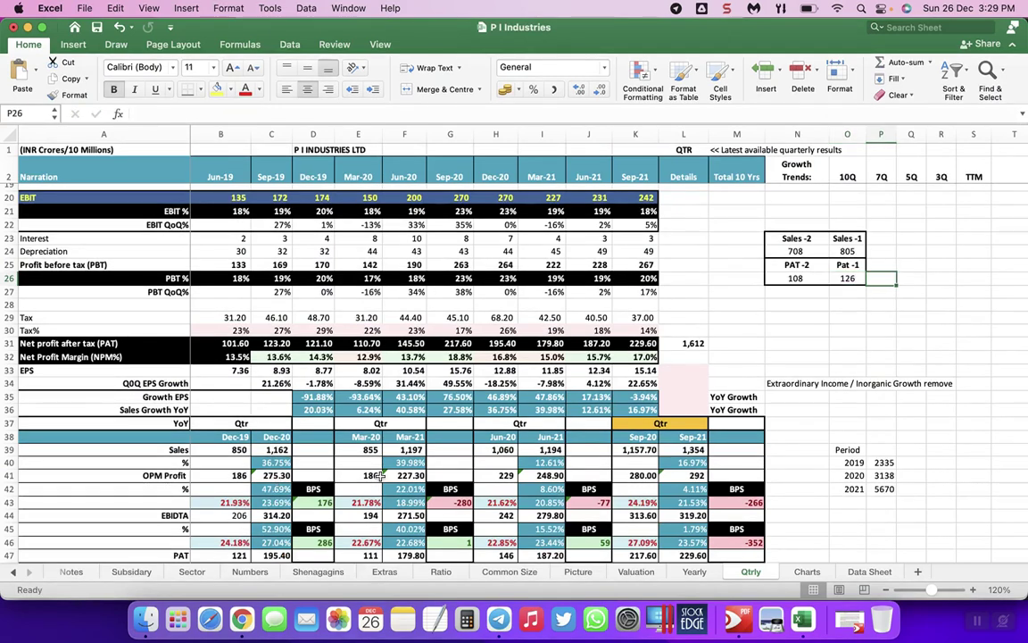
# Review the Growth EPS formulas across the row from Dec-19 to Jun-21.
pyautogui.click(319, 398)
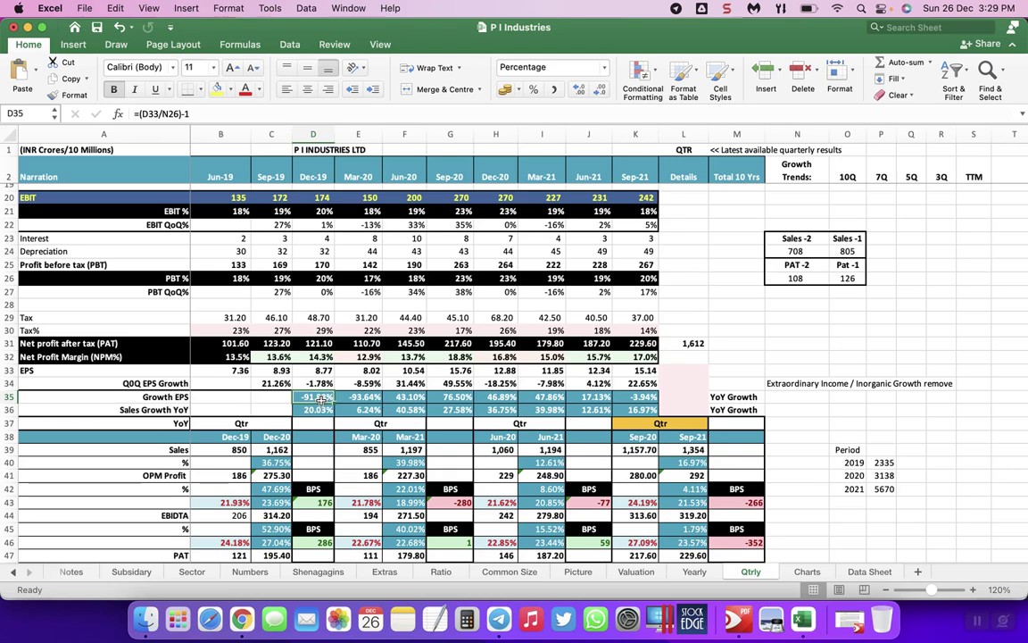
pyautogui.press('Right')
pyautogui.press('Right')
pyautogui.press('Right')
pyautogui.press('Right')
pyautogui.press('Right')
pyautogui.press('Right')
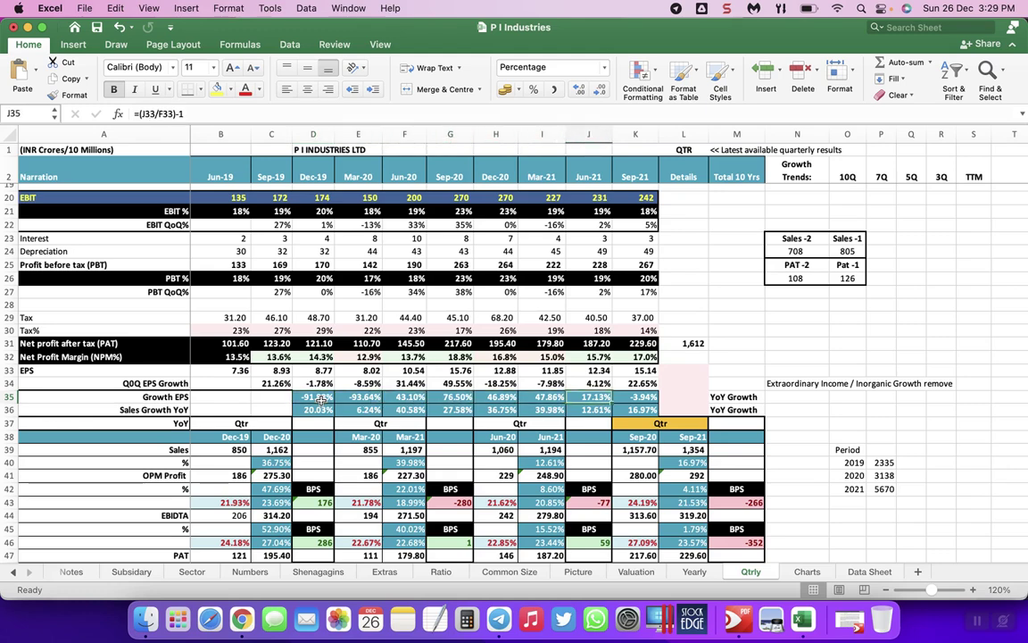
pyautogui.press('Left')
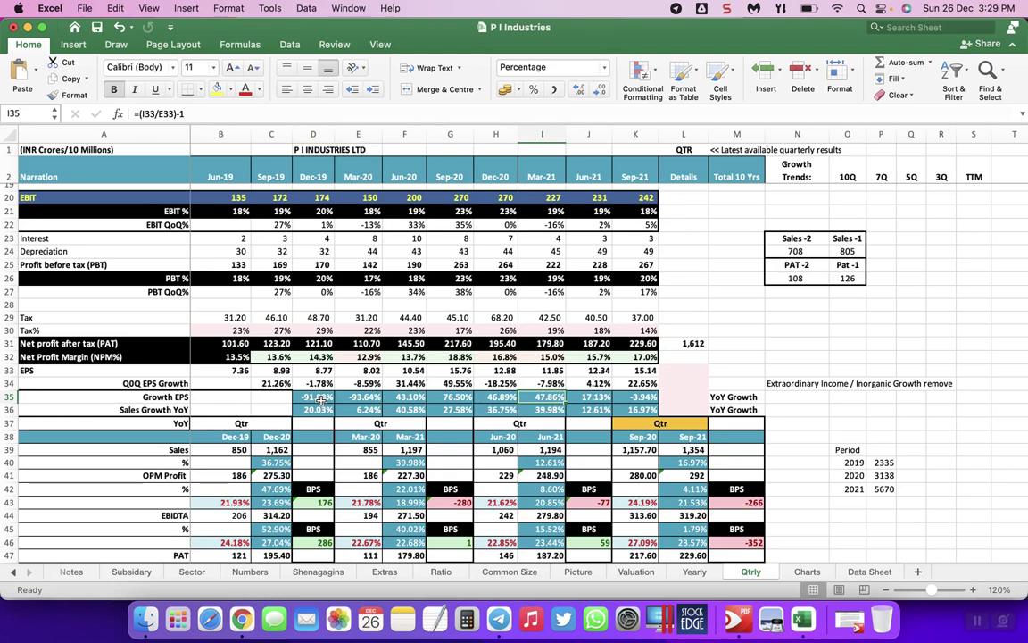
# Review the Sales Growth YoY formulas across the quarters, ending at Sep-21.
pyautogui.press('Down')
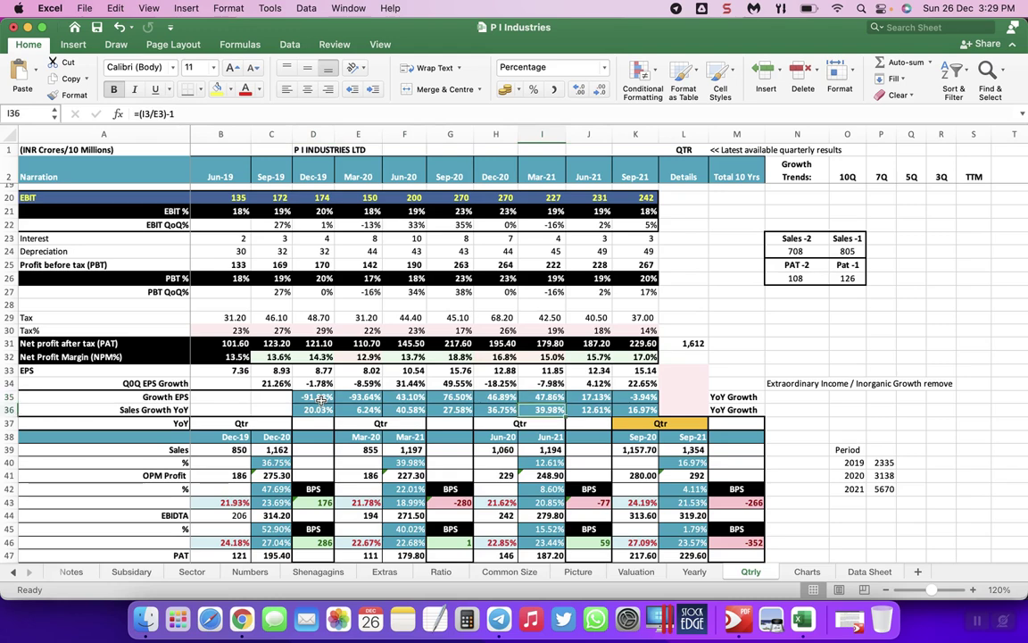
pyautogui.press('Left')
pyautogui.press('Left')
pyautogui.press('Left')
pyautogui.press('Right')
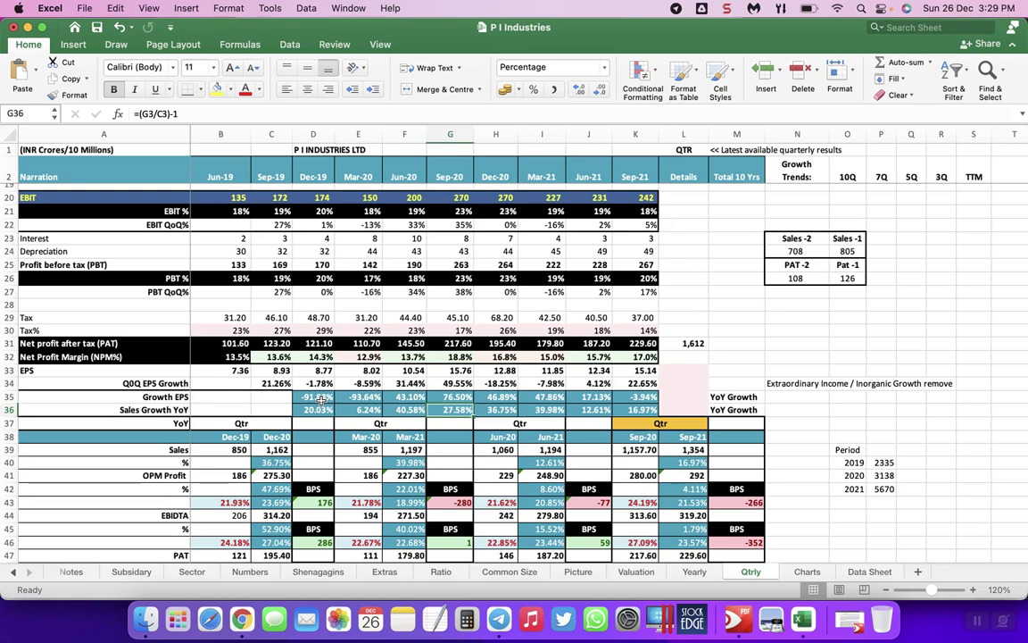
pyautogui.press('Right')
pyautogui.press('Right')
pyautogui.press('Right')
pyautogui.press('Right')
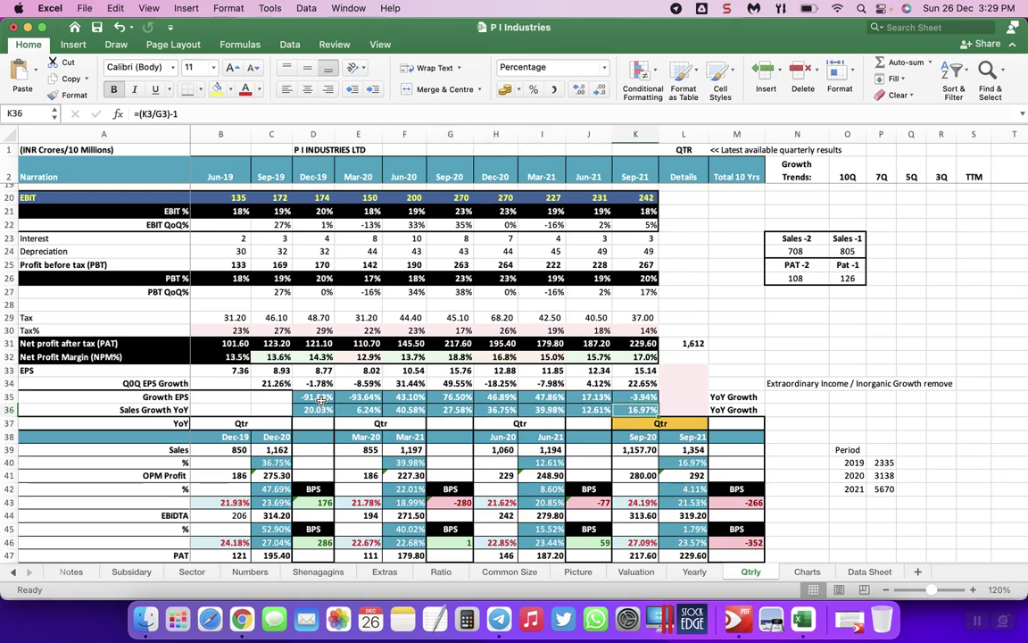
# Review the Growth EPS formulas across the quarters from Mar-20 to Sep-21.
pyautogui.press('Up')
pyautogui.press('Left')
pyautogui.press('Left')
pyautogui.press('Left')
pyautogui.press('Left')
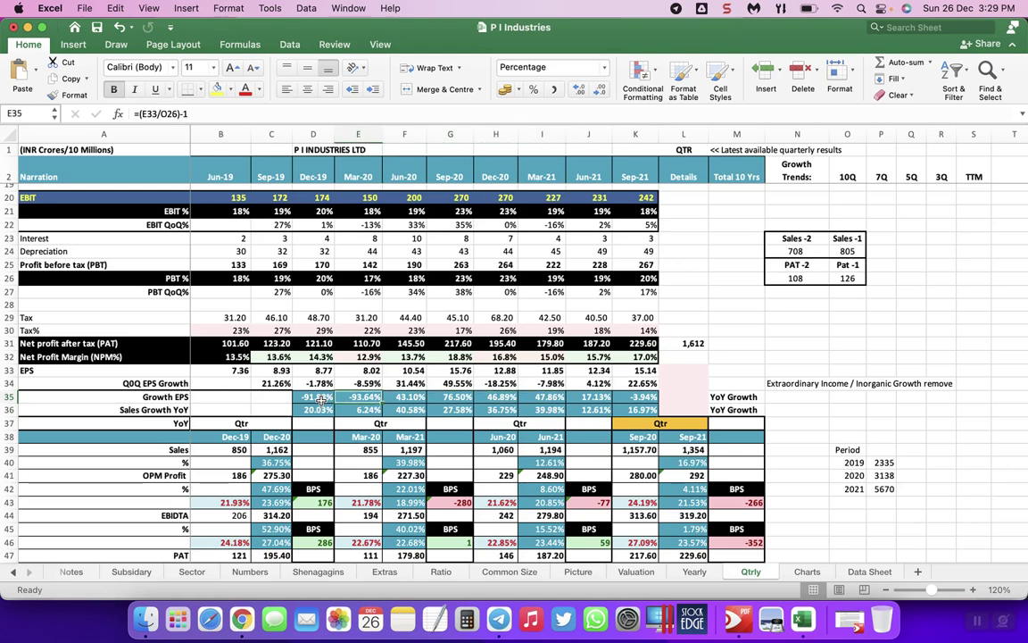
pyautogui.press('Right')
pyautogui.press('Right')
pyautogui.press('Right')
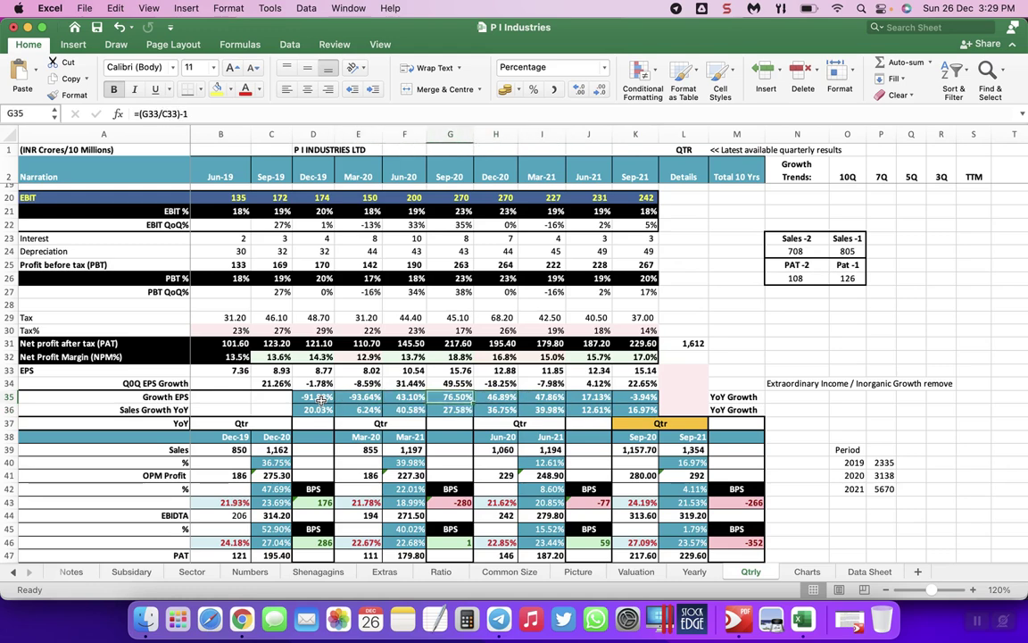
pyautogui.press('Left')
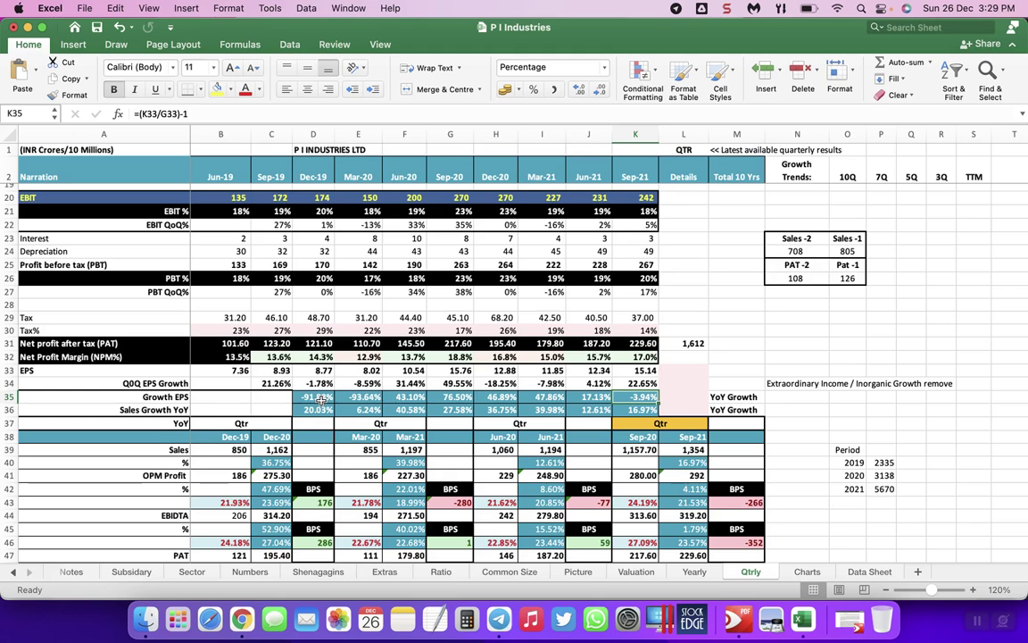
pyautogui.press('Left')
pyautogui.press('Left')
pyautogui.press('Left')
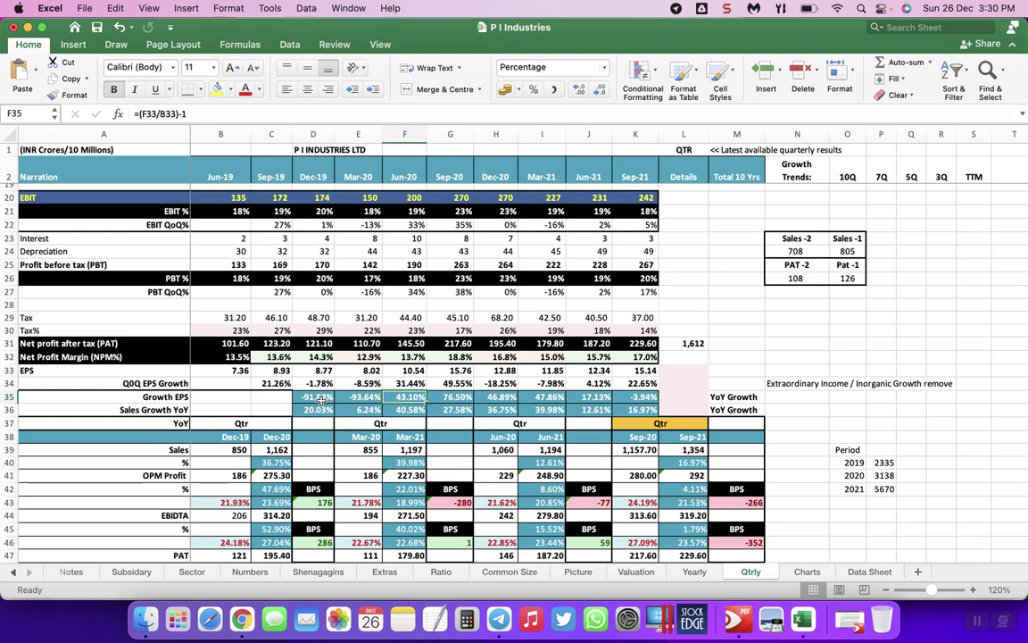
pyautogui.press('Right')
pyautogui.press('Right')
pyautogui.press('Right')
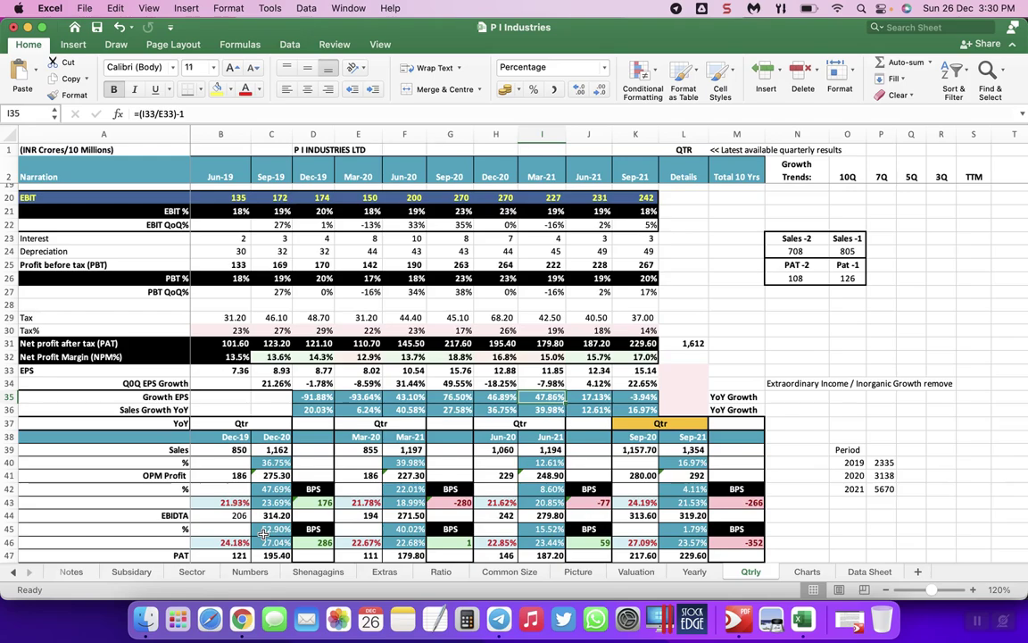
# Switch to Screener in Chrome and view the P I Industries price chart over its maximum period.
pyautogui.click(242, 619)
pyautogui.scroll(5, 289, 320)
pyautogui.scroll(10, 289, 320)
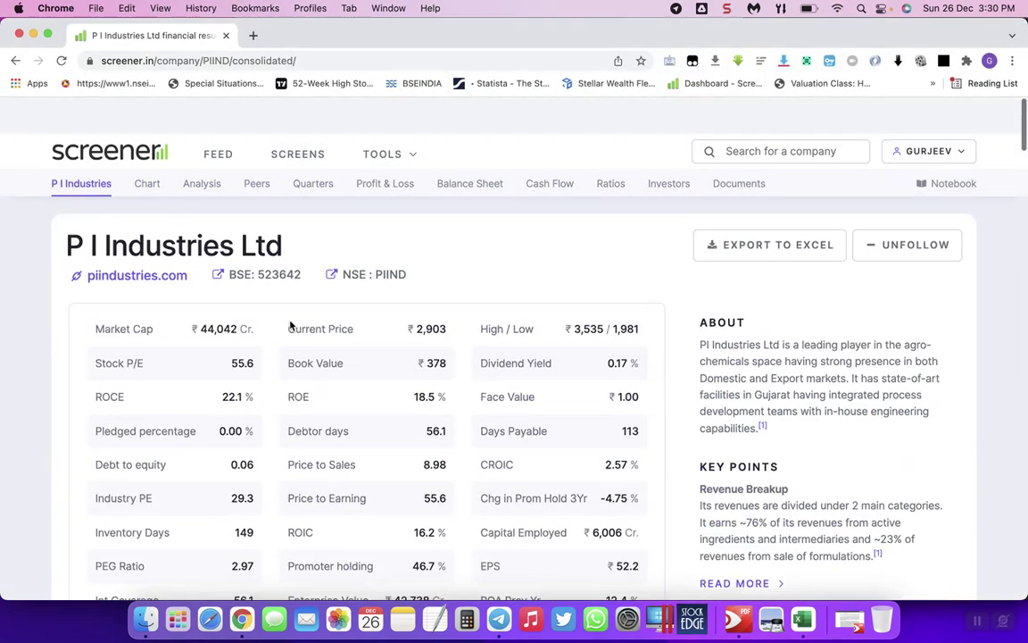
pyautogui.scroll(-5, 289, 298)
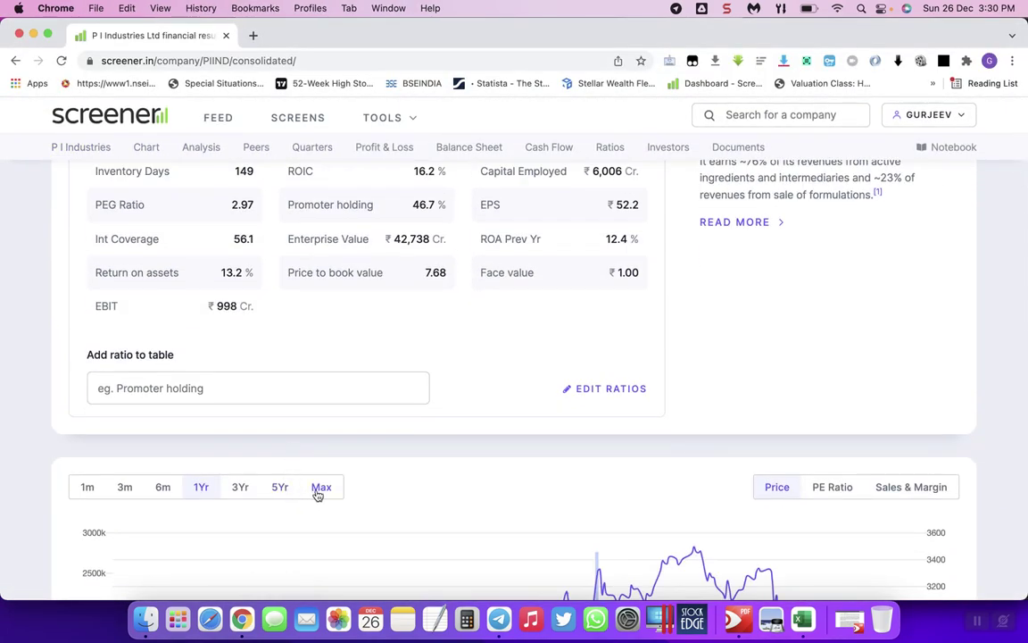
pyautogui.click(319, 487)
pyautogui.scroll(-3, 401, 457)
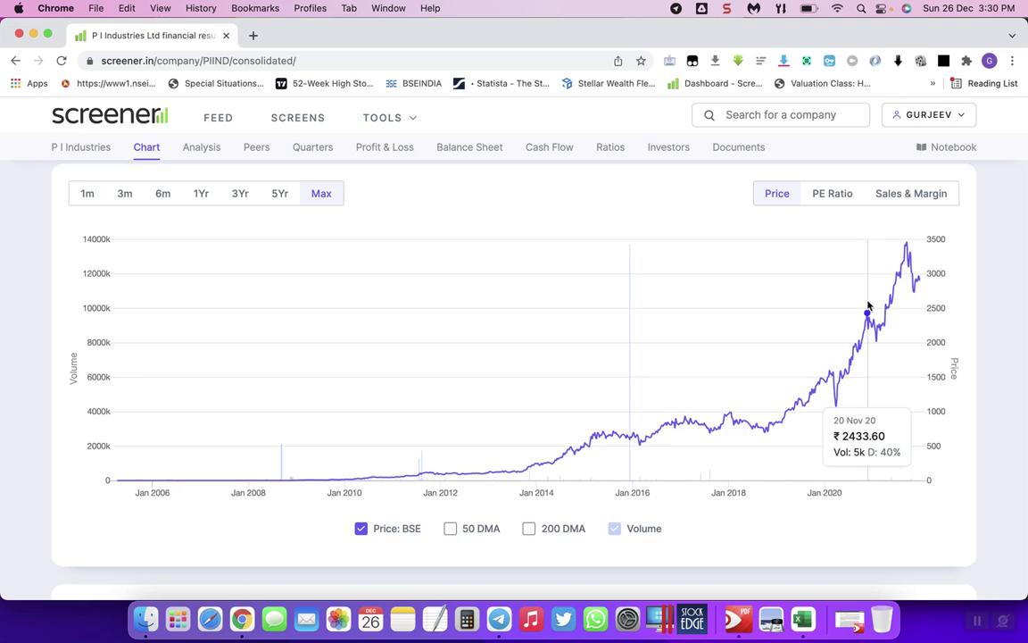
# Return to Excel and compare the Growth EPS and Sales Growth YoY figures from Jun-20 to Sep-21 with Screener's price chart.
pyautogui.press('super+Tab')
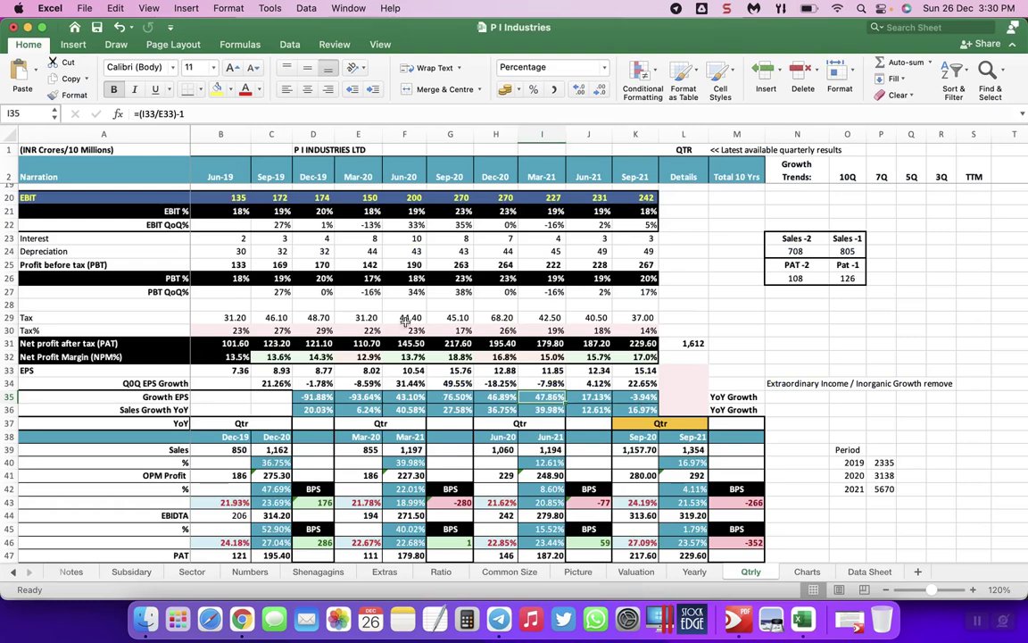
pyautogui.click(390, 402)
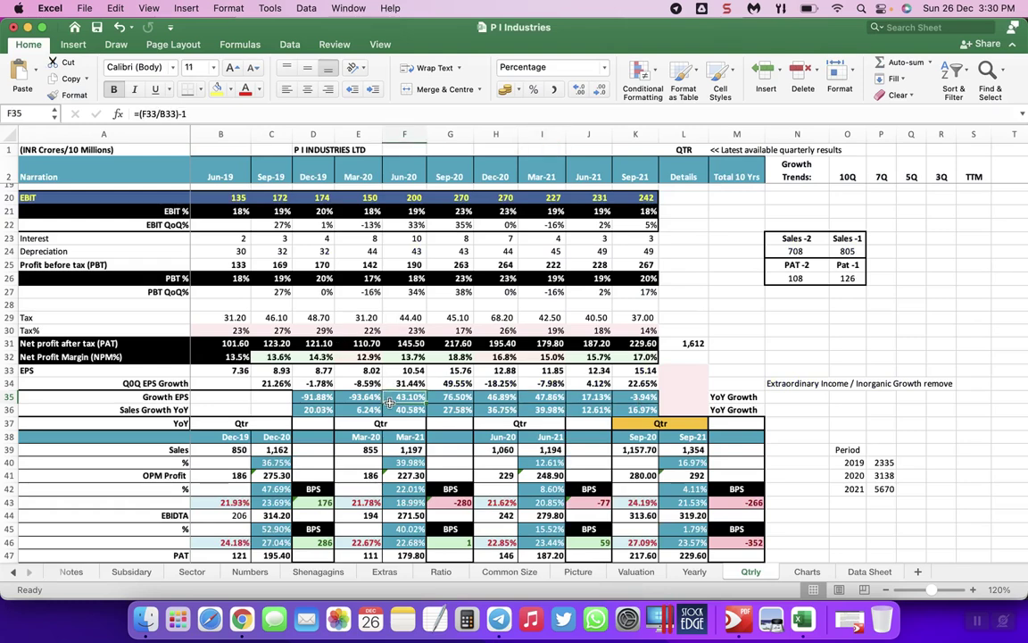
pyautogui.press('Right')
pyautogui.press('Right')
pyautogui.press('Right')
pyautogui.press('Right')
pyautogui.press('Right')
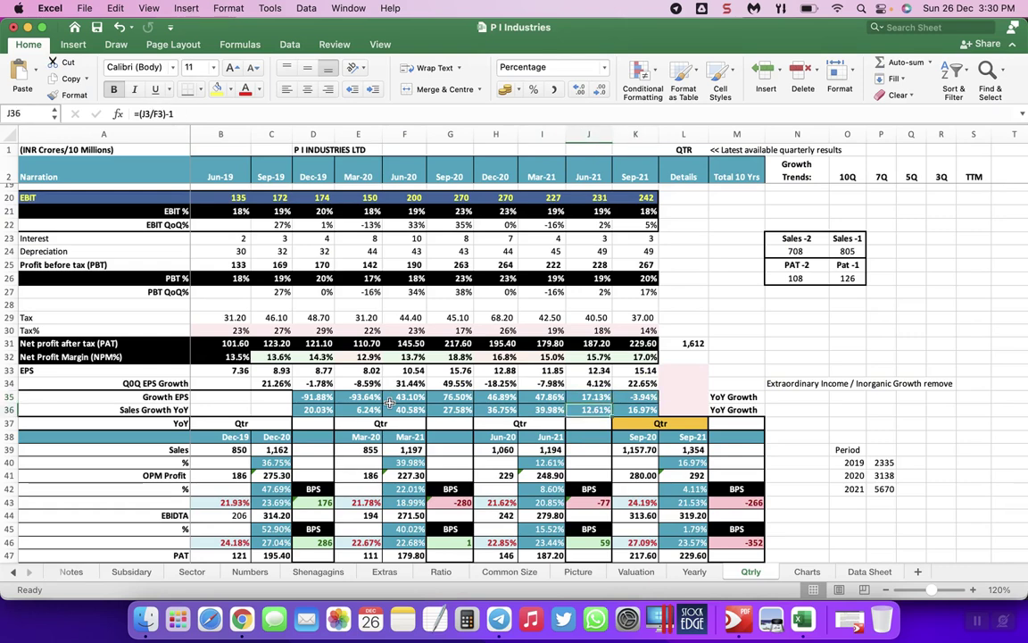
pyautogui.press('super+Tab')
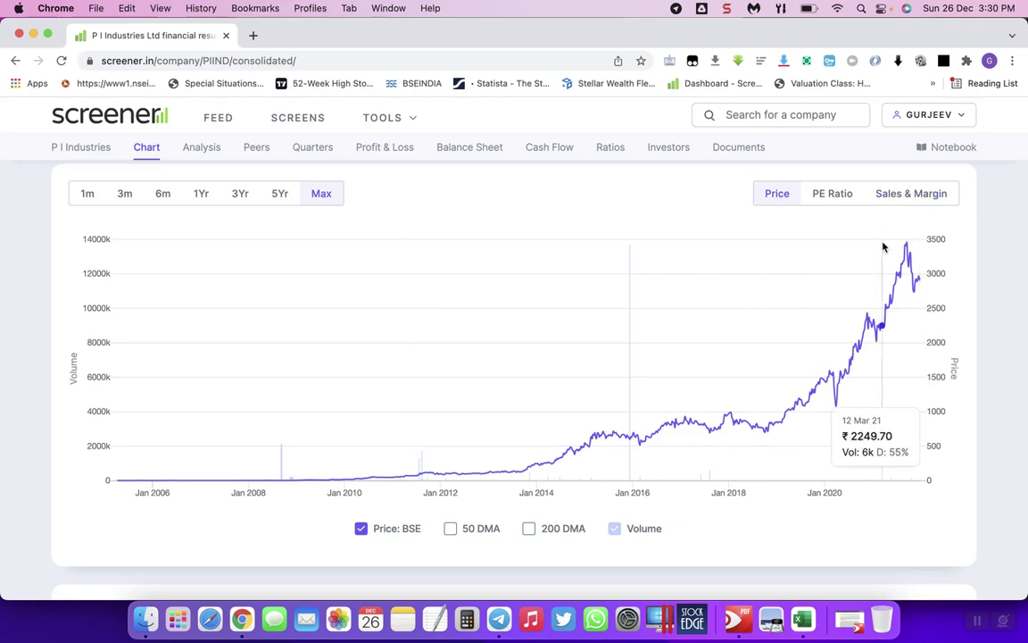
pyautogui.press('super+Tab')
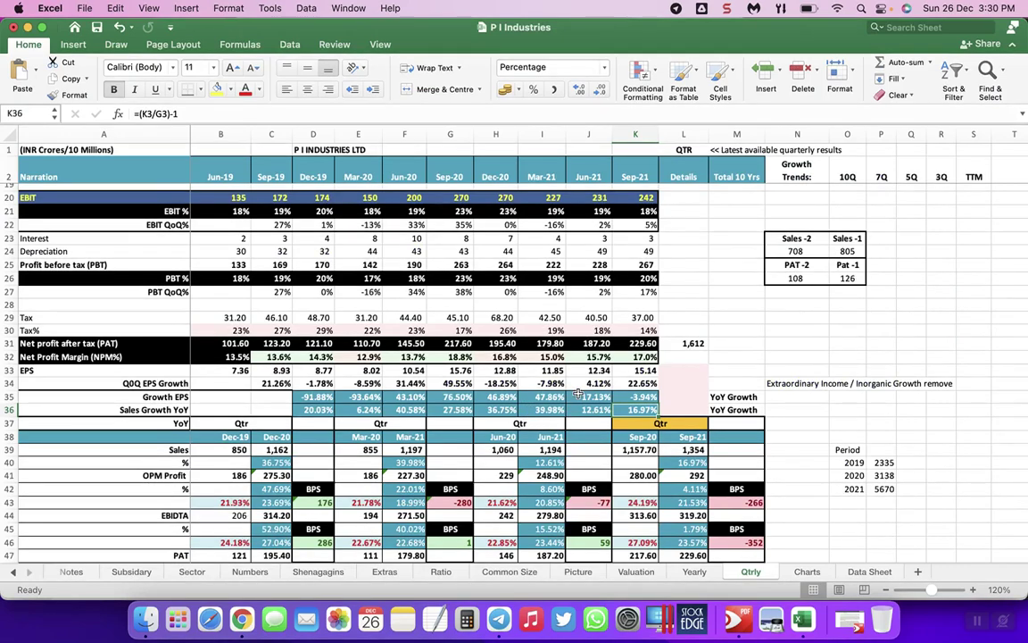
# Examine the Qtrly sheet's sections from the quarterly results through the YoY, YTD and Common Size tables, ending back at the Sales row.
pyautogui.scroll(1, 577, 393)
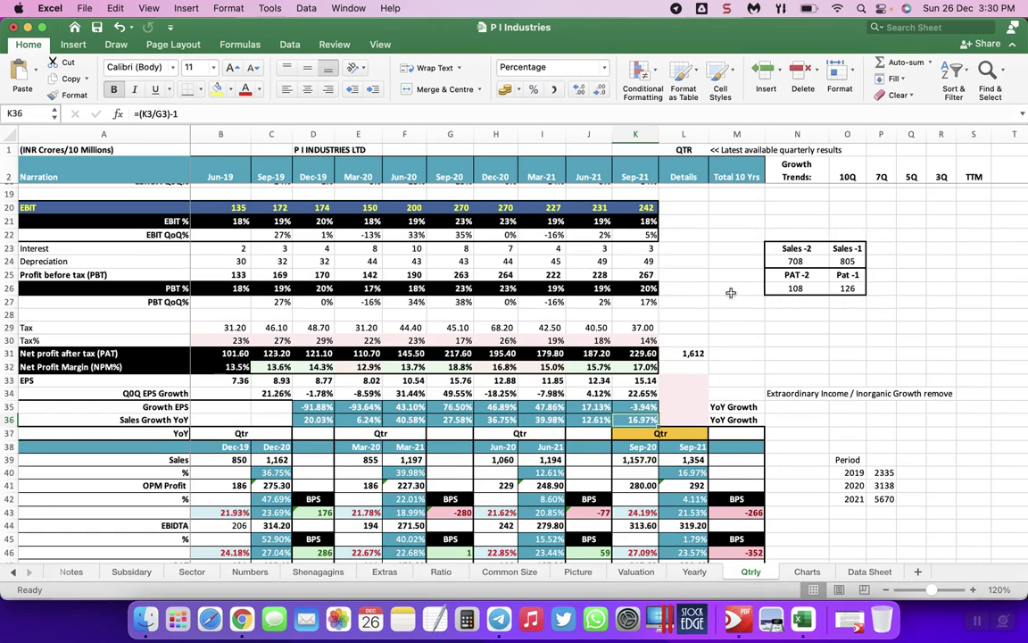
pyautogui.scroll(8, 730, 293)
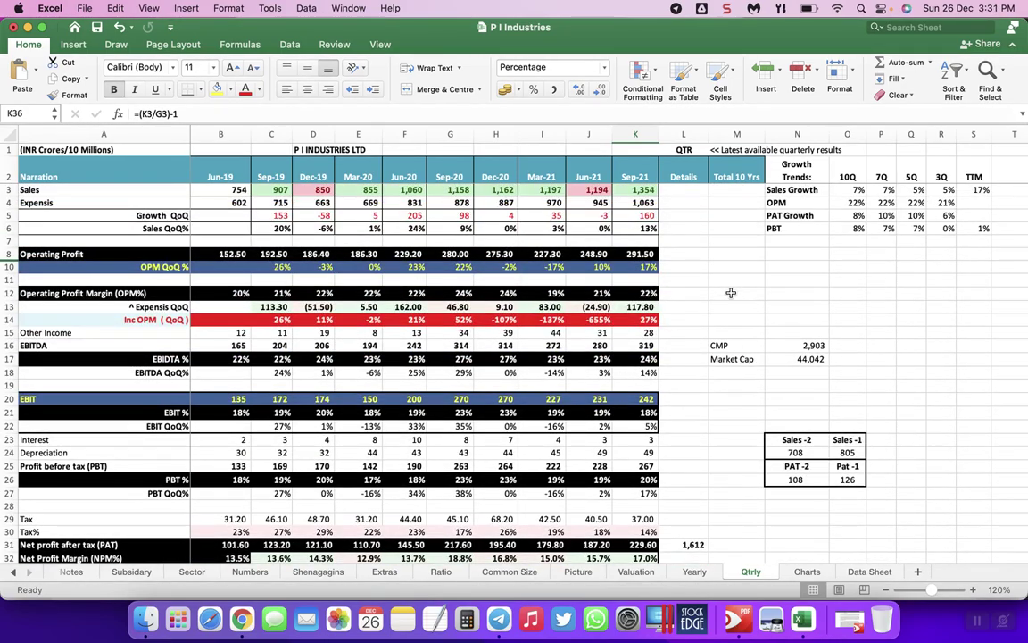
pyautogui.scroll(-15, 730, 292)
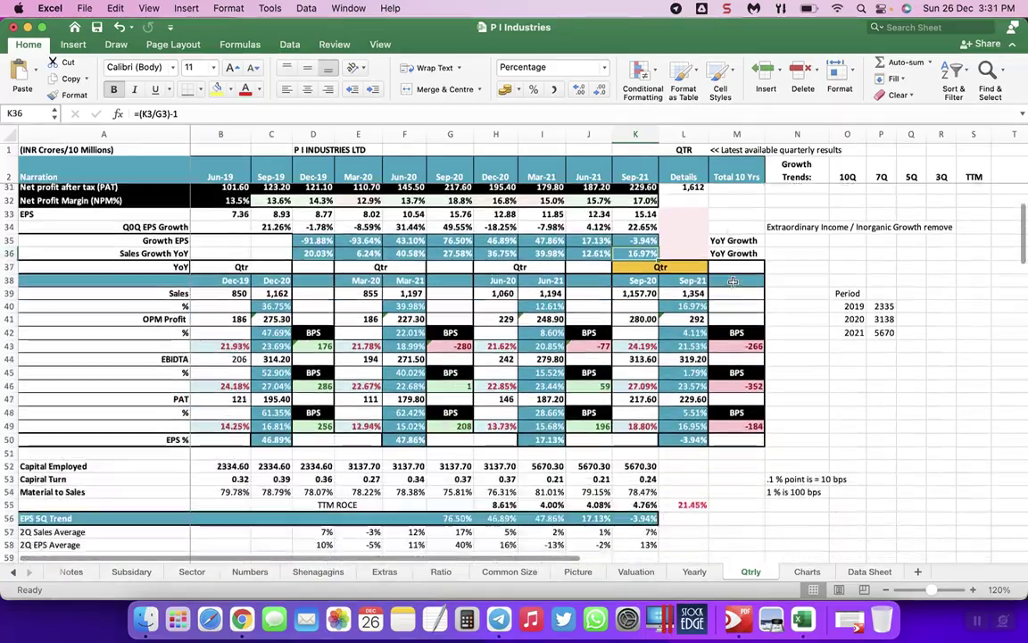
pyautogui.scroll(-16, 733, 282)
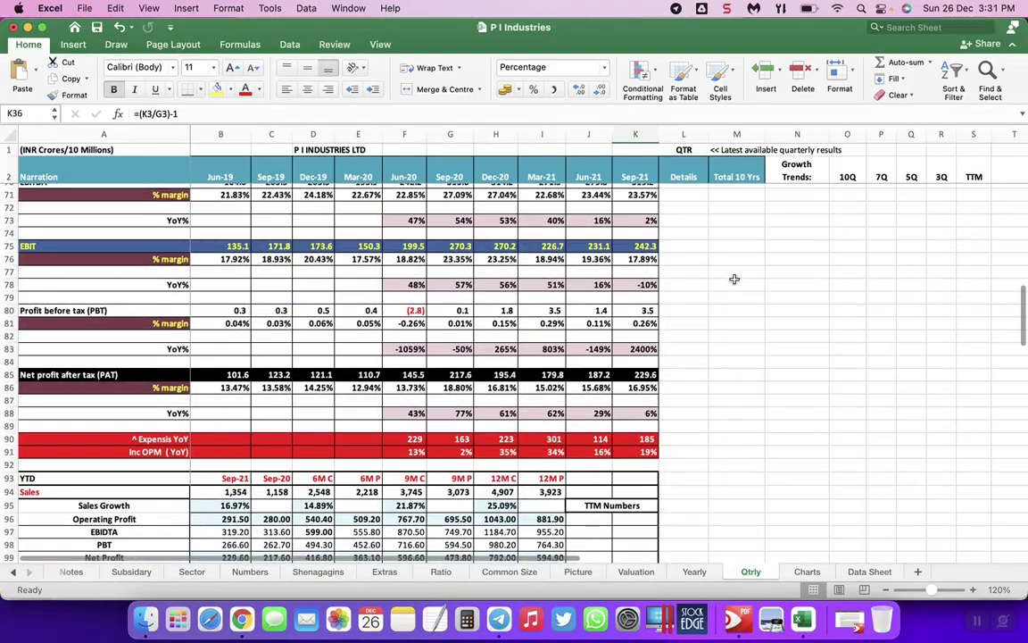
pyautogui.scroll(-9, 734, 279)
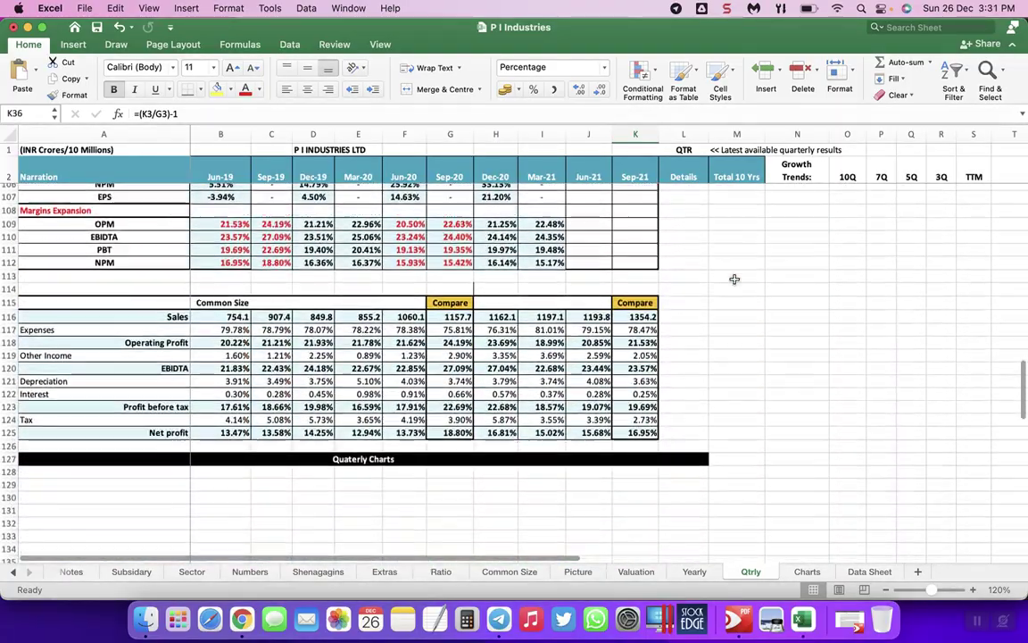
pyautogui.scroll(-2, 734, 279)
pyautogui.scroll(20, 734, 280)
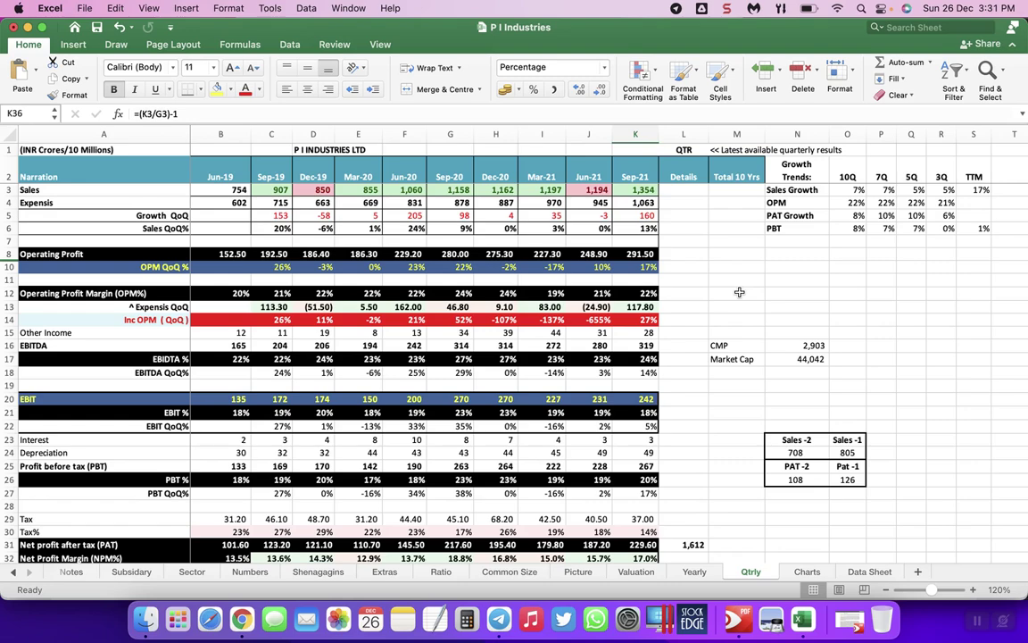
pyautogui.scroll(-20, 739, 292)
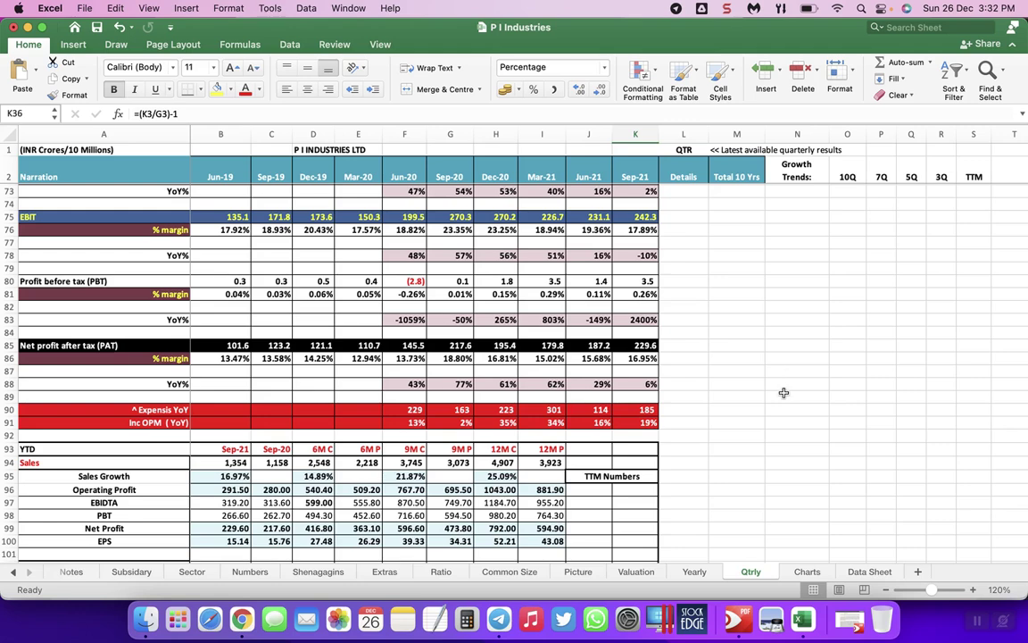
pyautogui.scroll(10, 783, 393)
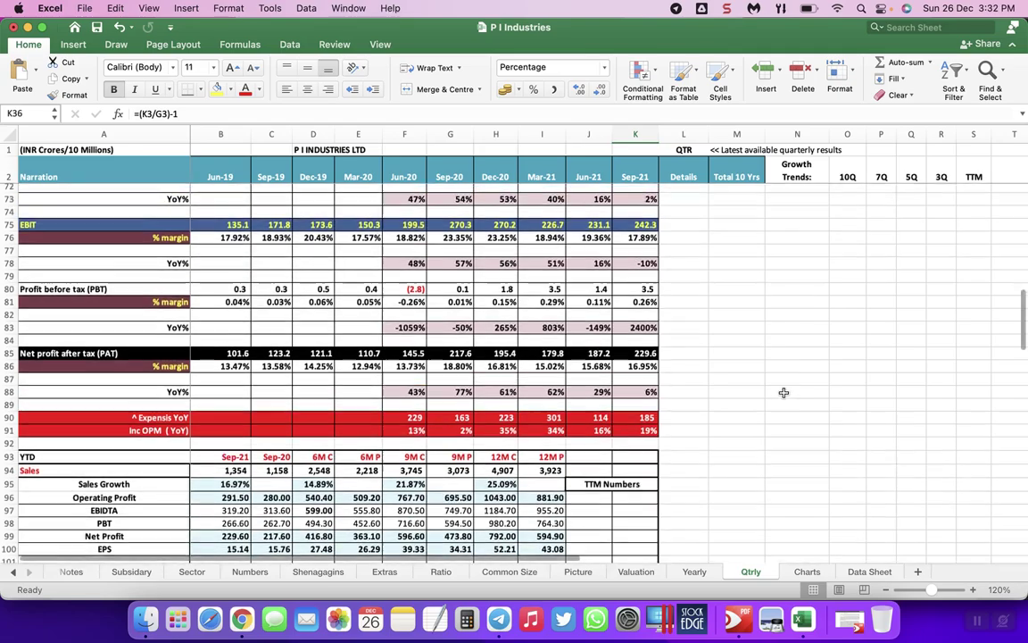
pyautogui.scroll(4, 784, 393)
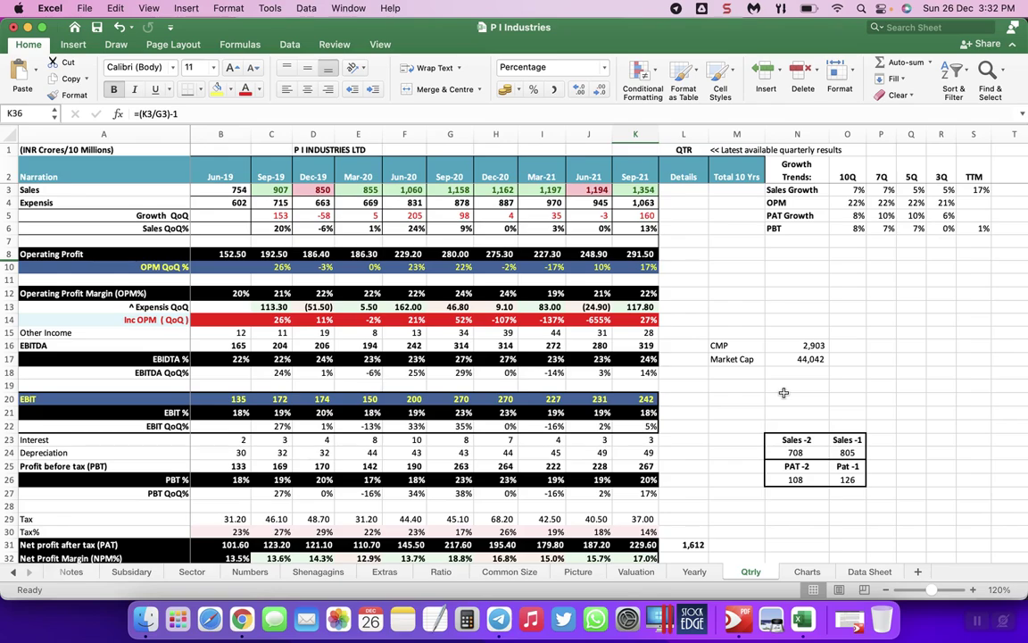
pyautogui.scroll(-5, 783, 393)
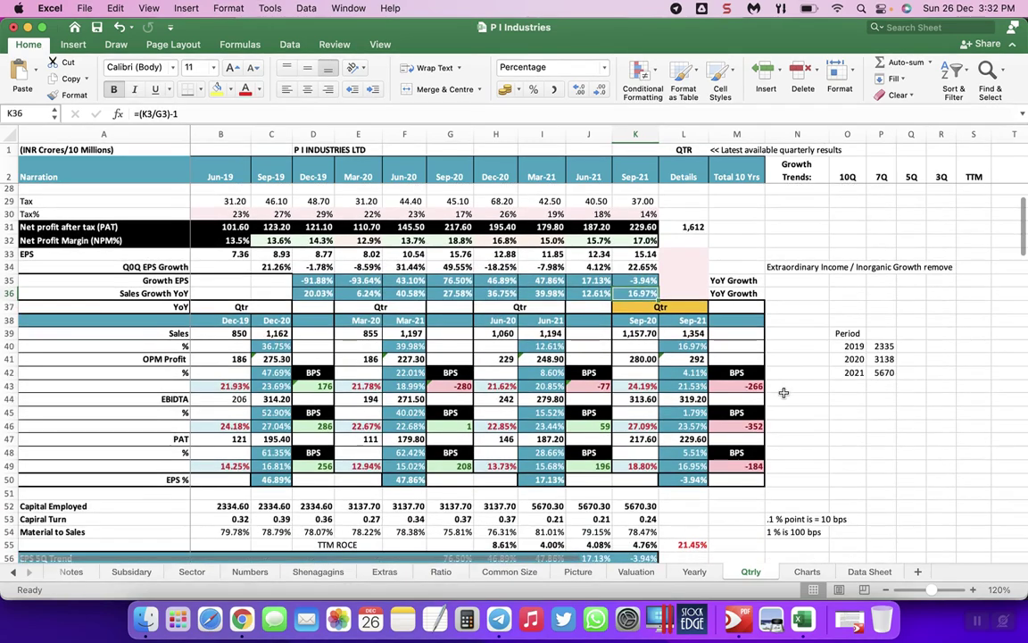
pyautogui.scroll(5, 784, 393)
pyautogui.scroll(1, 784, 393)
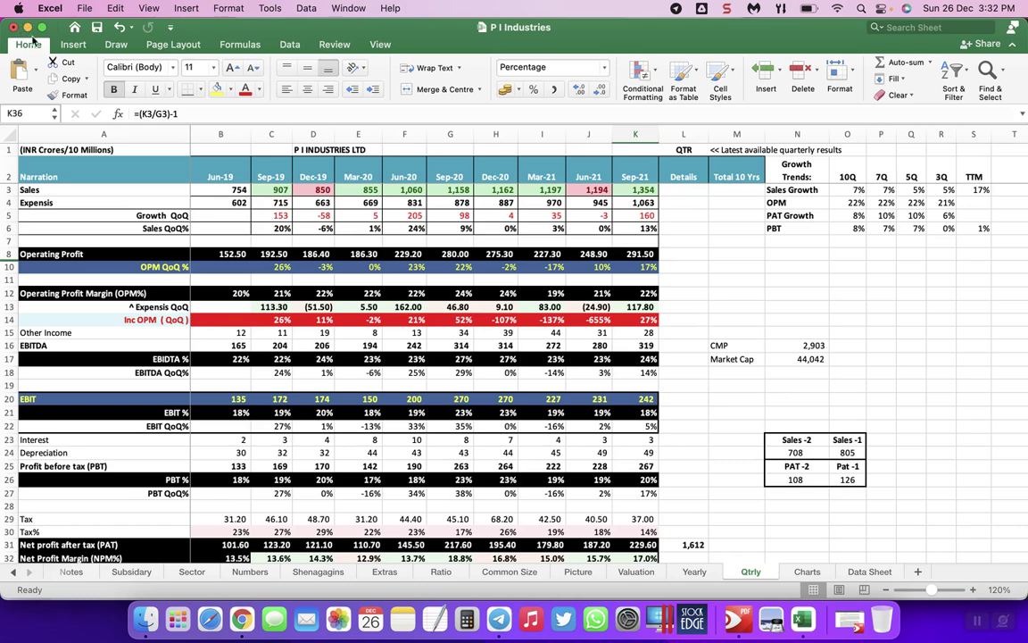
# Select the Sales row from its label through Sep-21, cells A3 to K3.
pyautogui.click(30, 190)
pyautogui.hotkey('shift', 'Right')
pyautogui.hotkey('shift', 'Right')
pyautogui.hotkey('shift', 'Right')
pyautogui.hotkey('shift', 'Right')
pyautogui.hotkey('shift', 'Right')
pyautogui.hotkey('shift', 'Right')
pyautogui.hotkey('shift', 'Right')
pyautogui.hotkey('shift', 'Right')
pyautogui.hotkey('shift', 'Right')
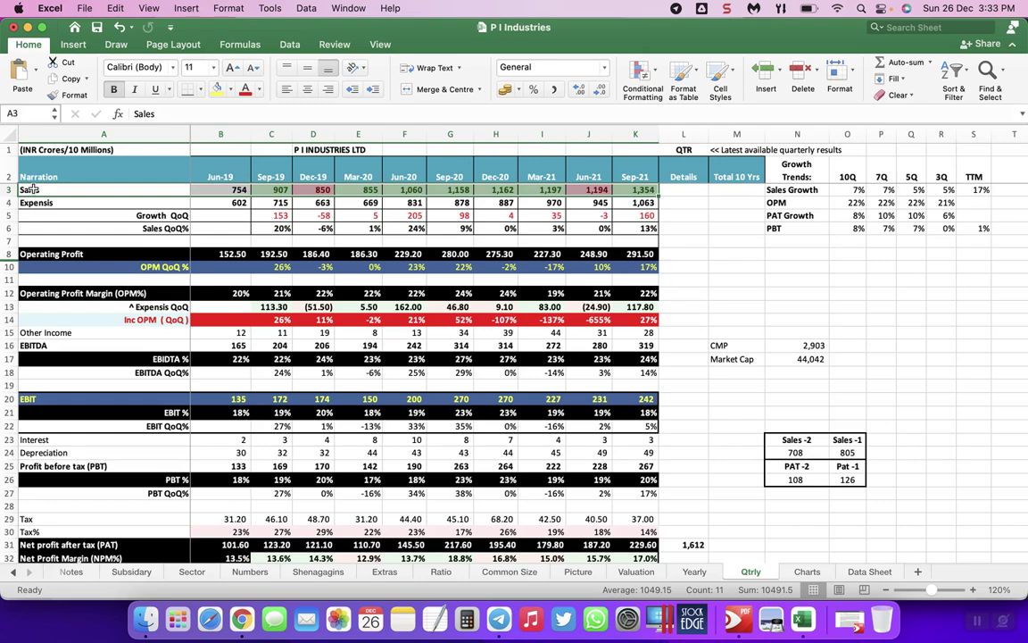
# Minimize the Excel and Chrome windows and open audit.pdf from the desktop in PDF Expert.
pyautogui.click(30, 27)
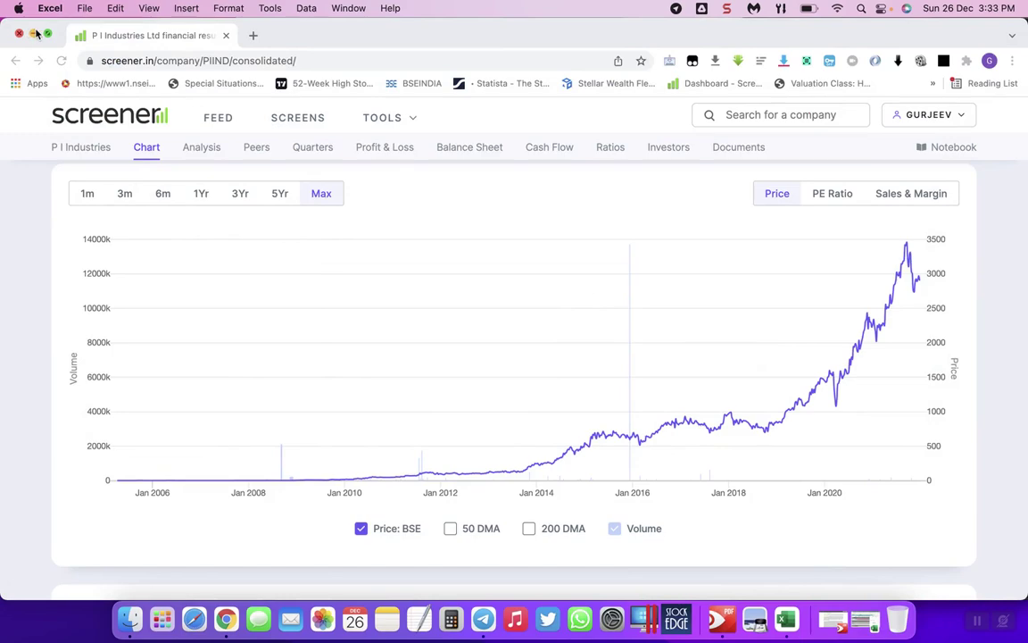
pyautogui.click(33, 34)
pyautogui.moveTo(883, 27); pyautogui.dragTo(413, 27)
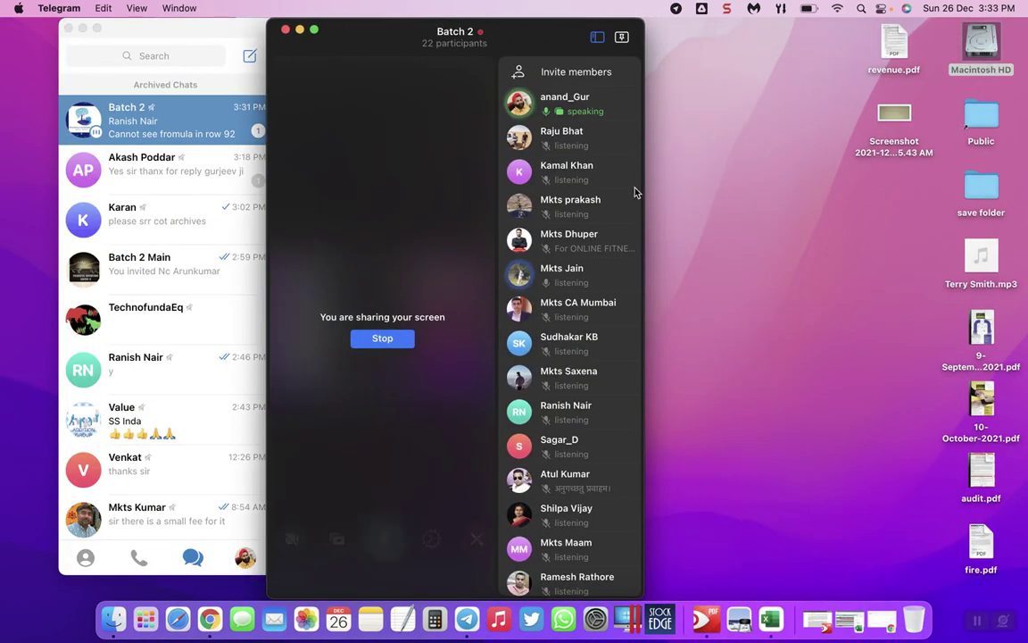
pyautogui.doubleClick(982, 472)
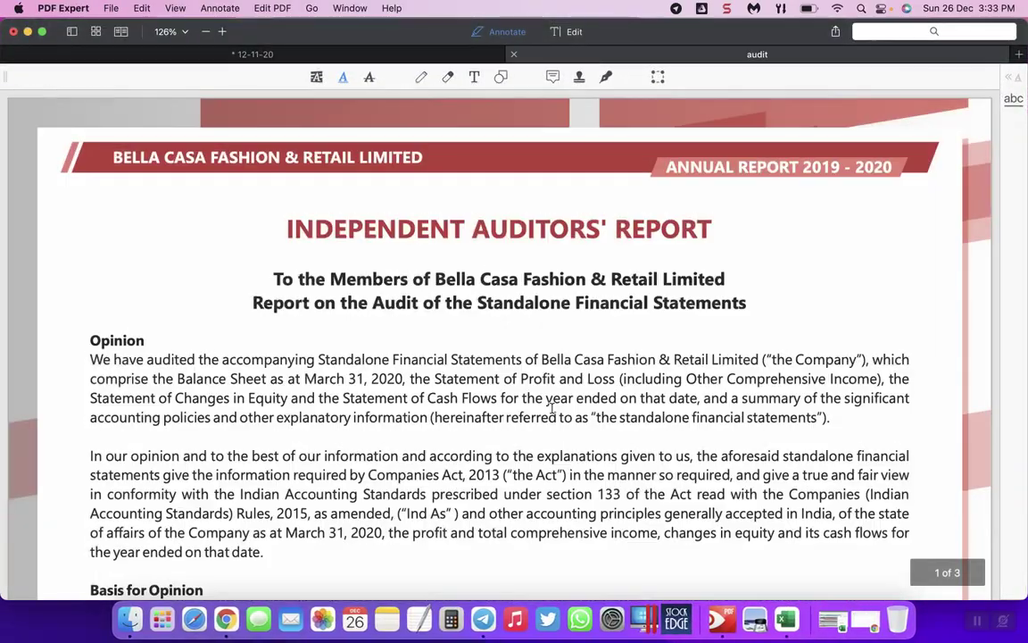
# Underline the sentence on page 82 under Revenue Recognition about the risk of revenue being presented higher than actually generated.
pyautogui.scroll(-3, 551, 406)
pyautogui.scroll(-15, 552, 407)
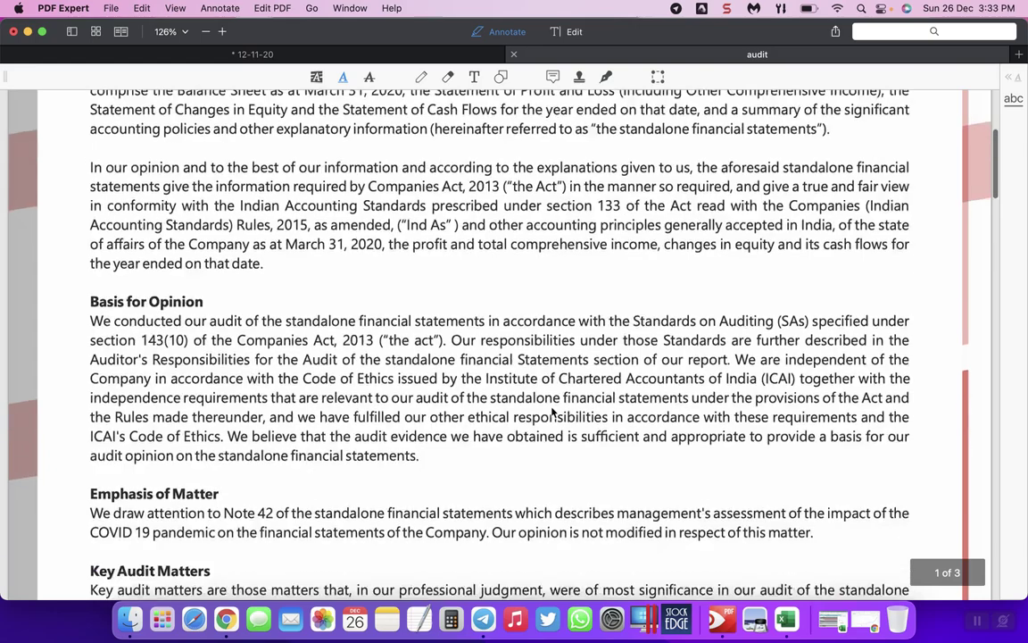
pyautogui.scroll(-3, 553, 408)
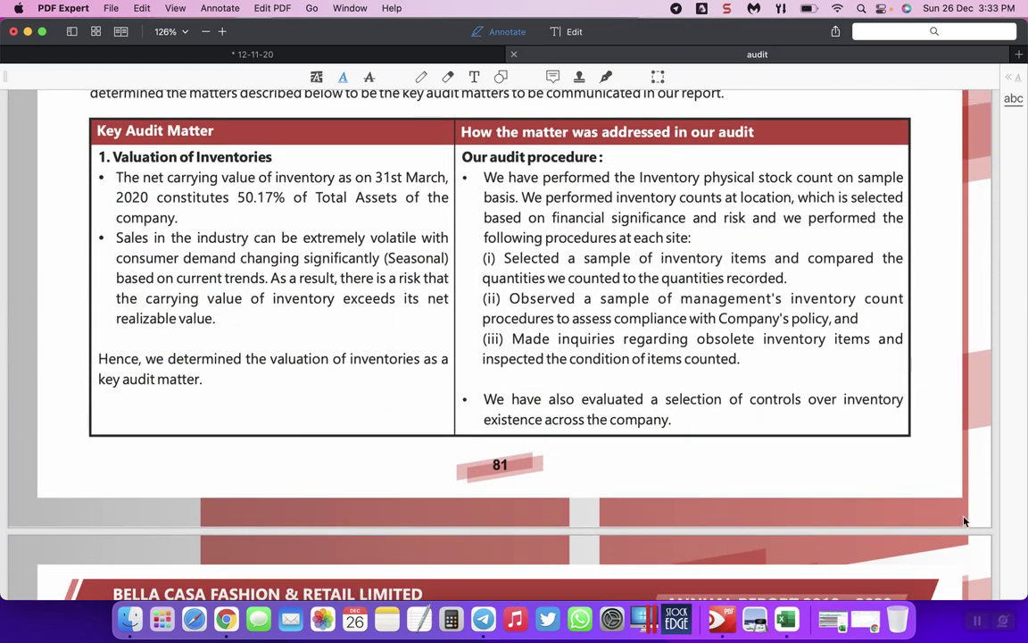
pyautogui.scroll(-10, 964, 521)
pyautogui.scroll(-10, 964, 521)
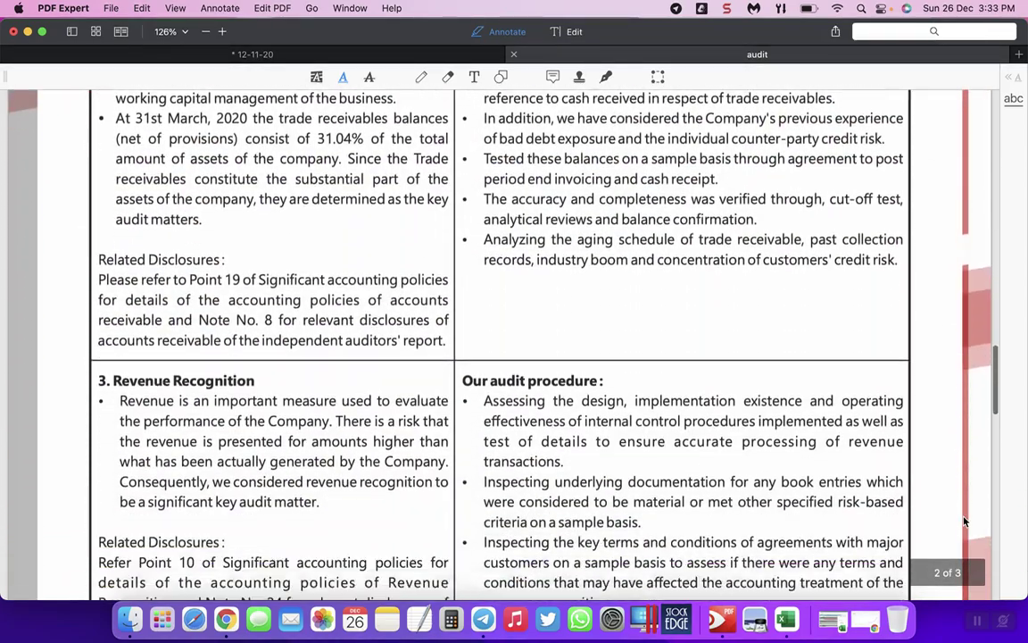
pyautogui.scroll(-1, 963, 522)
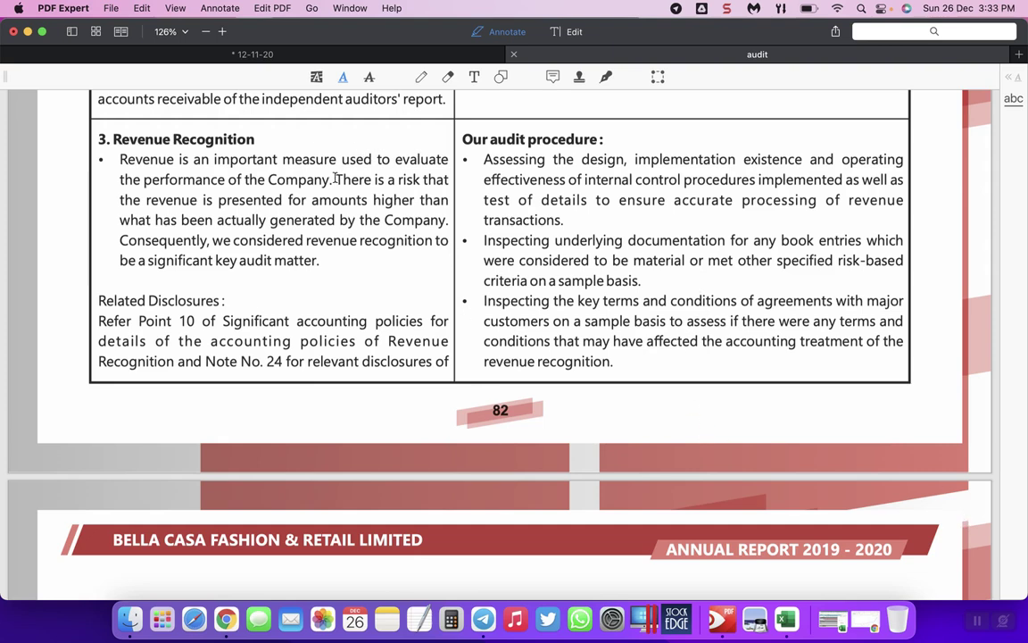
pyautogui.moveTo(334, 178)
pyautogui.mouseDown()
pyautogui.moveTo(407, 198)
pyautogui.moveTo(288, 200)
pyautogui.moveTo(343, 223)
pyautogui.moveTo(268, 223)
pyautogui.moveTo(437, 229)
pyautogui.mouseUp()
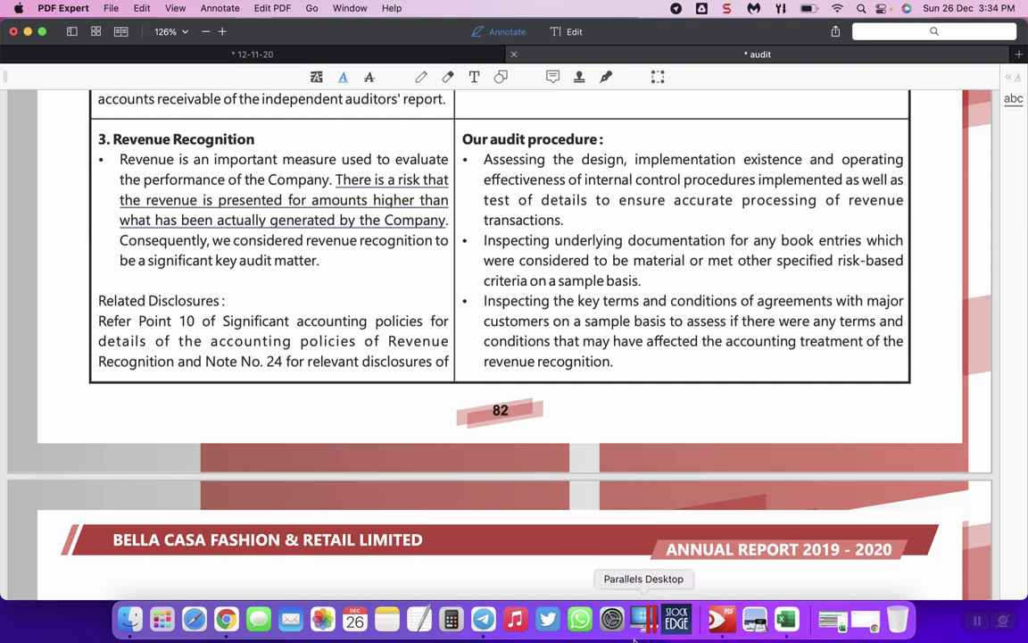
# Restore the P I Industries workbook in Excel and inspect the formula of the Dec-19 Sales cell.
pyautogui.click(832, 618)
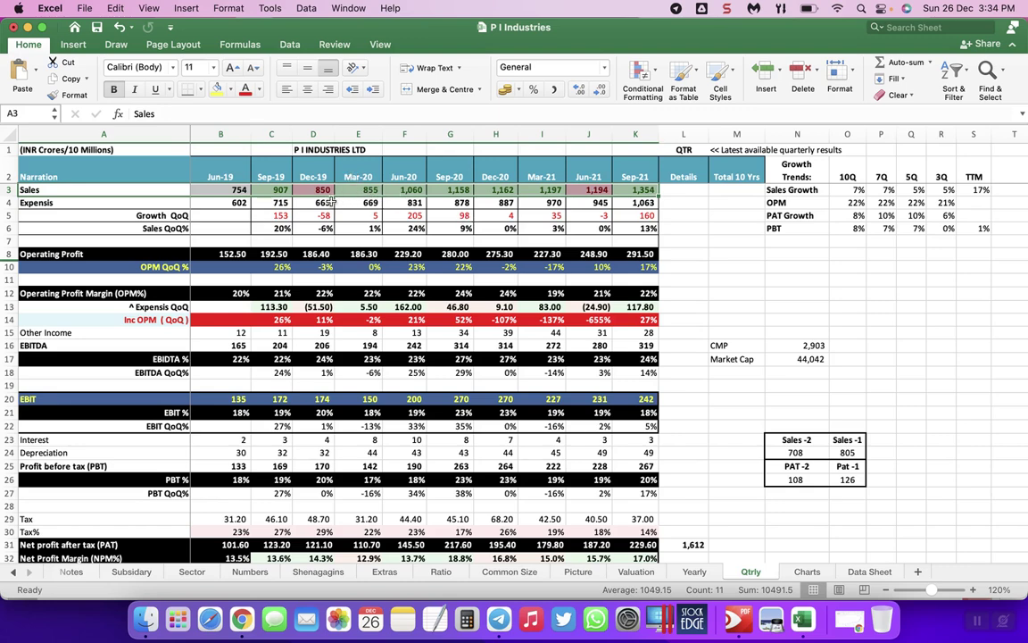
pyautogui.click(317, 202)
pyautogui.click(314, 188)
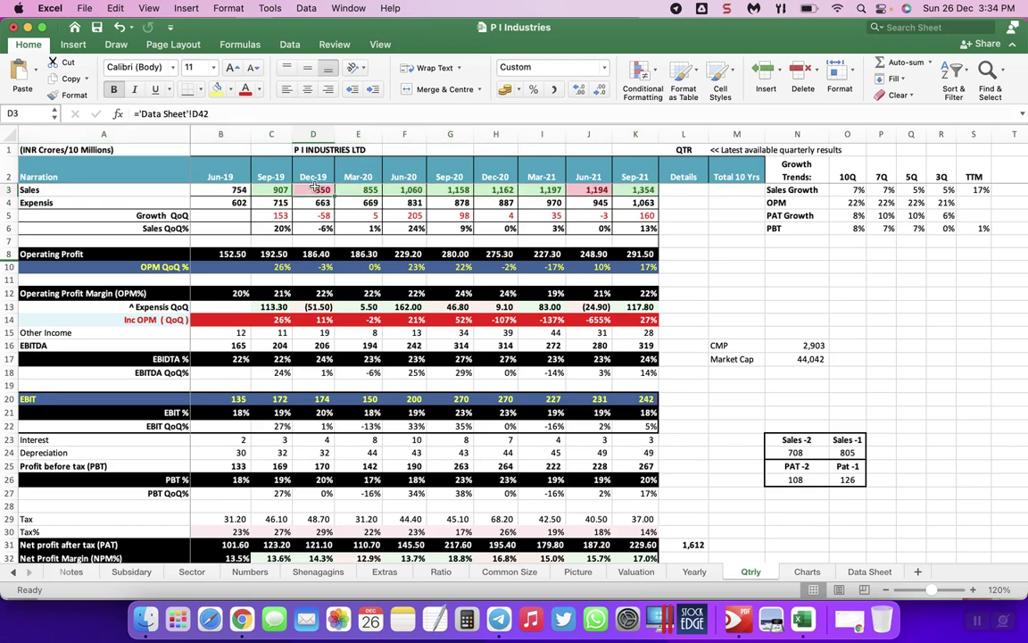
# Compare the Sales cells for Sep-19, Dec-19 and Sep-20 on the Qtrly sheet.
pyautogui.press('Left')
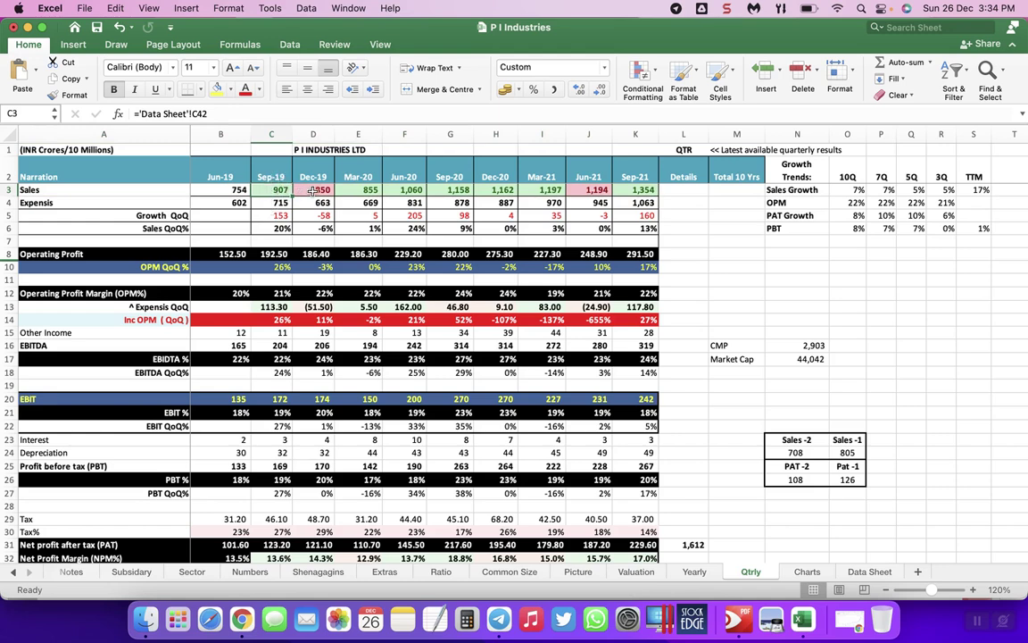
pyautogui.click(313, 190)
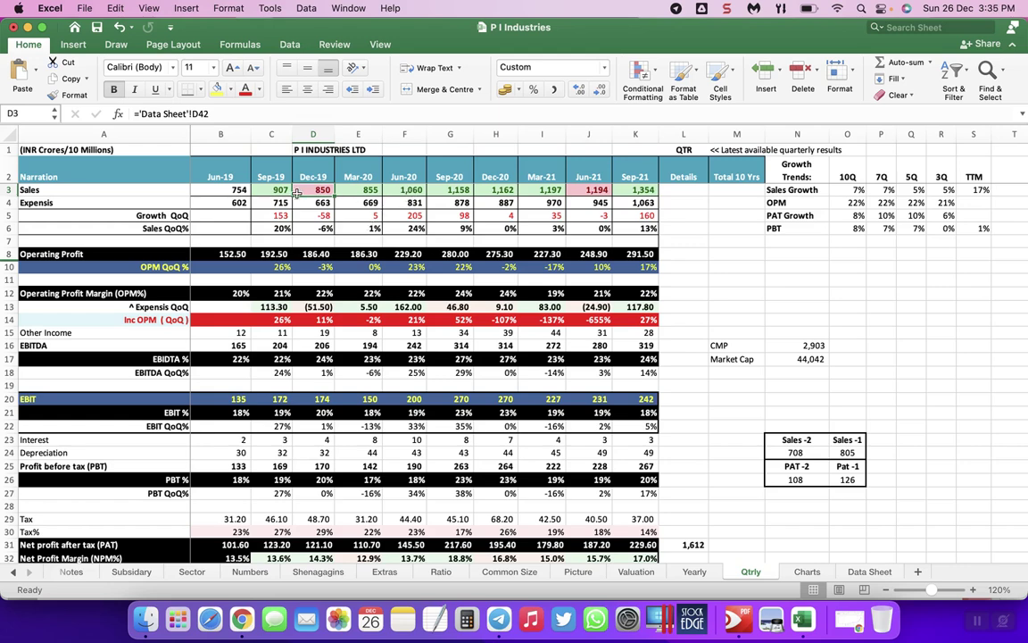
pyautogui.click(267, 192)
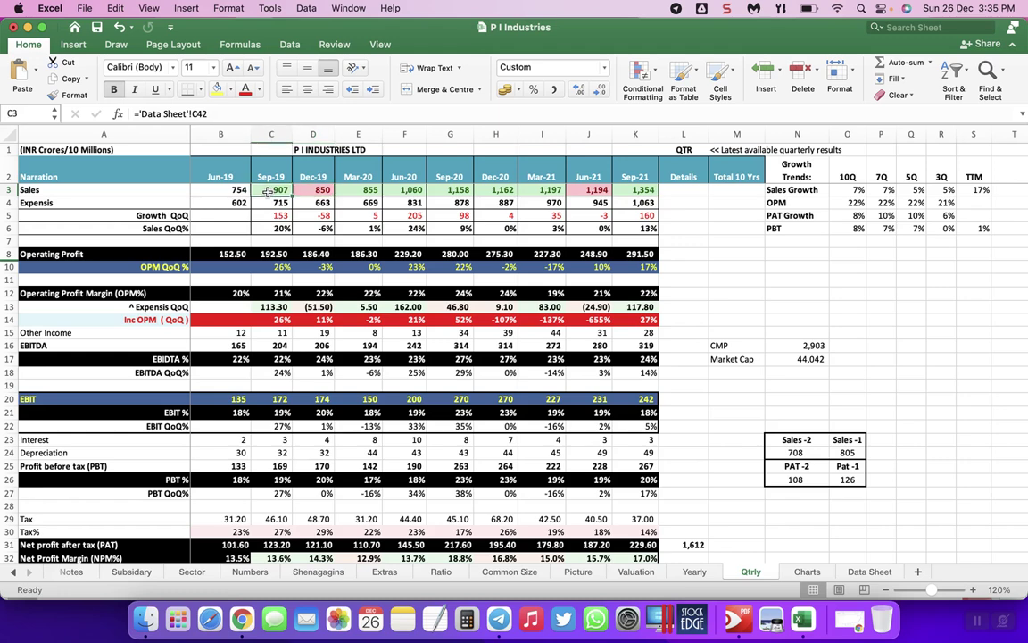
pyautogui.click(443, 190)
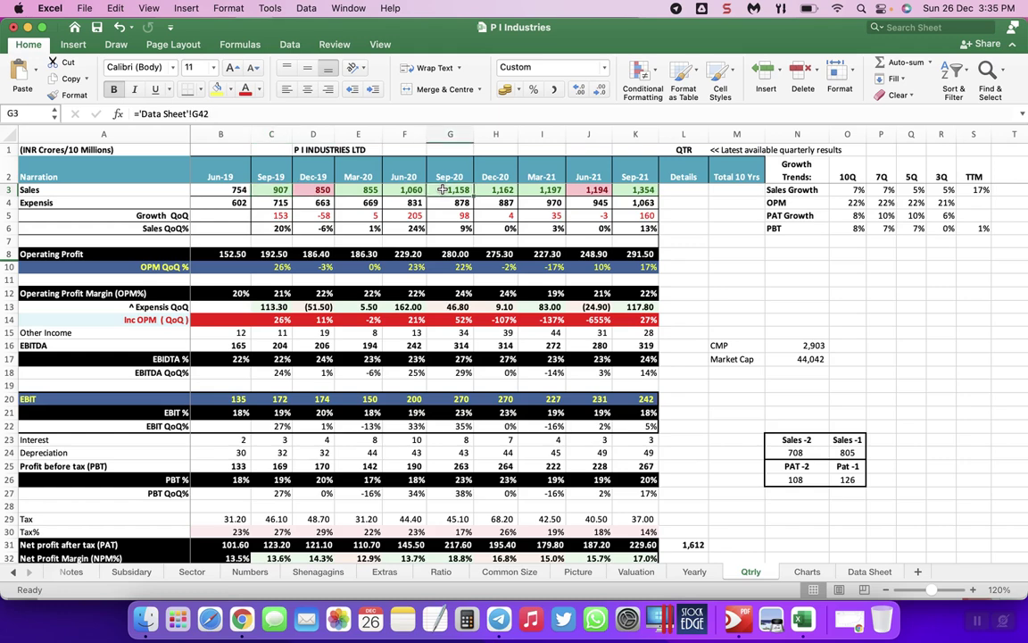
pyautogui.click(271, 190)
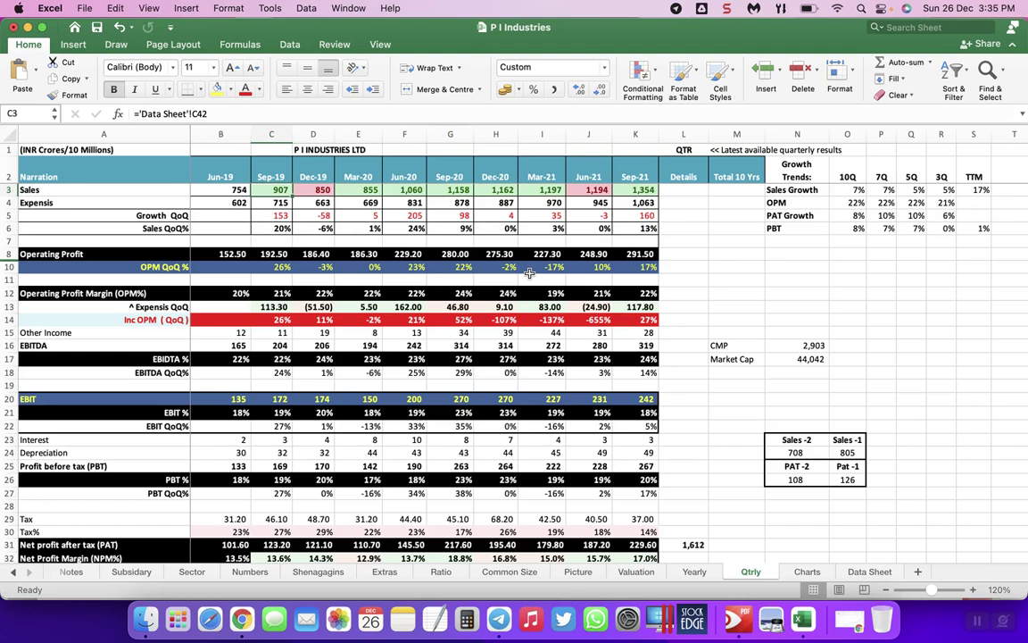
# Switch to the audit PDF in PDF Expert and underline "50.17% of Total Assets of" under Valuation of Inventories on page 81.
pyautogui.click(729, 617)
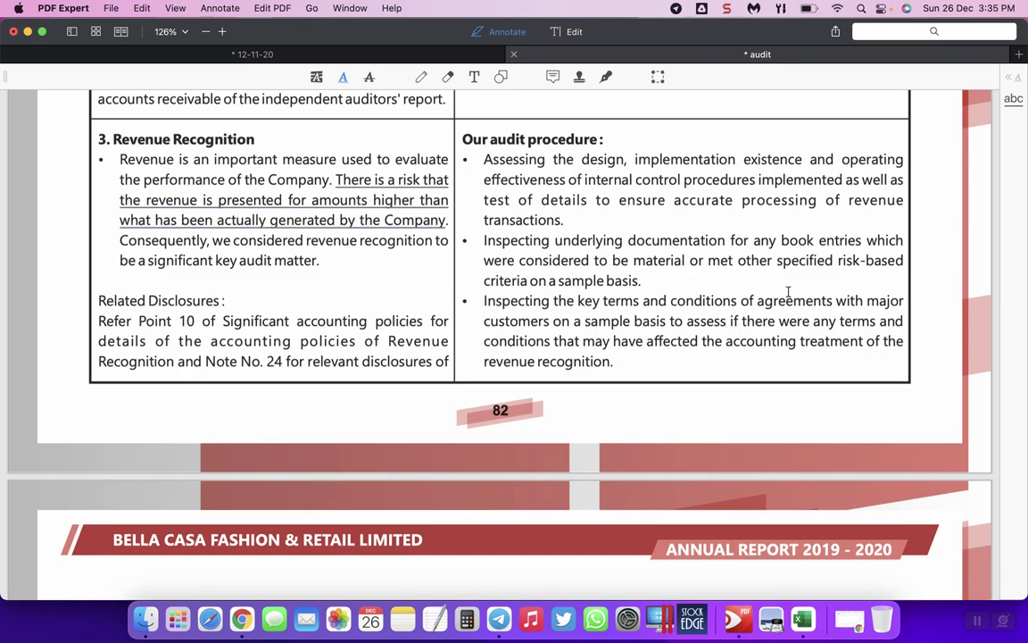
pyautogui.scroll(15, 788, 291)
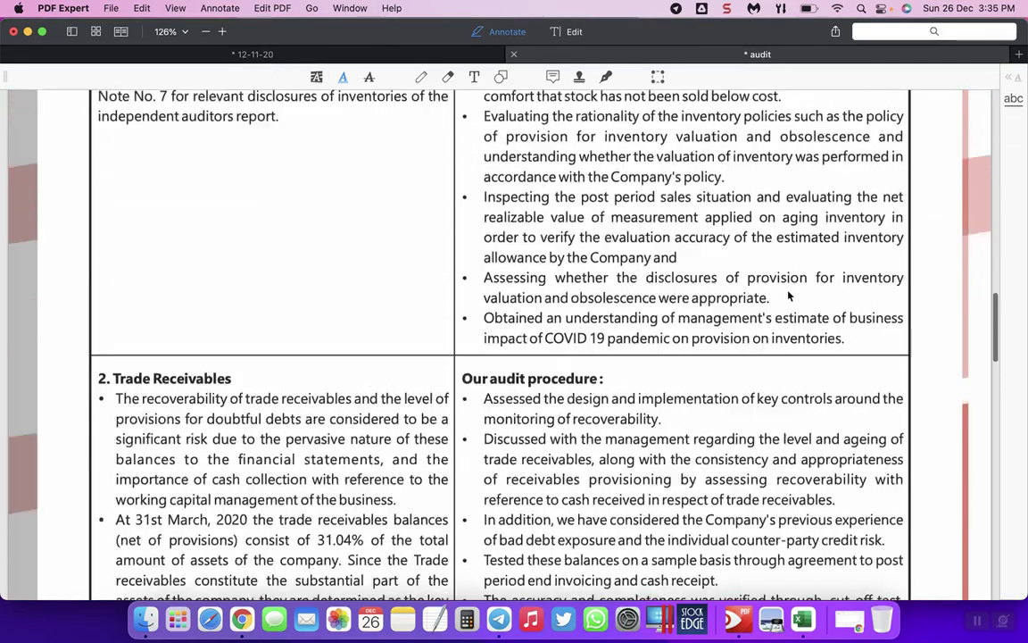
pyautogui.scroll(20, 788, 297)
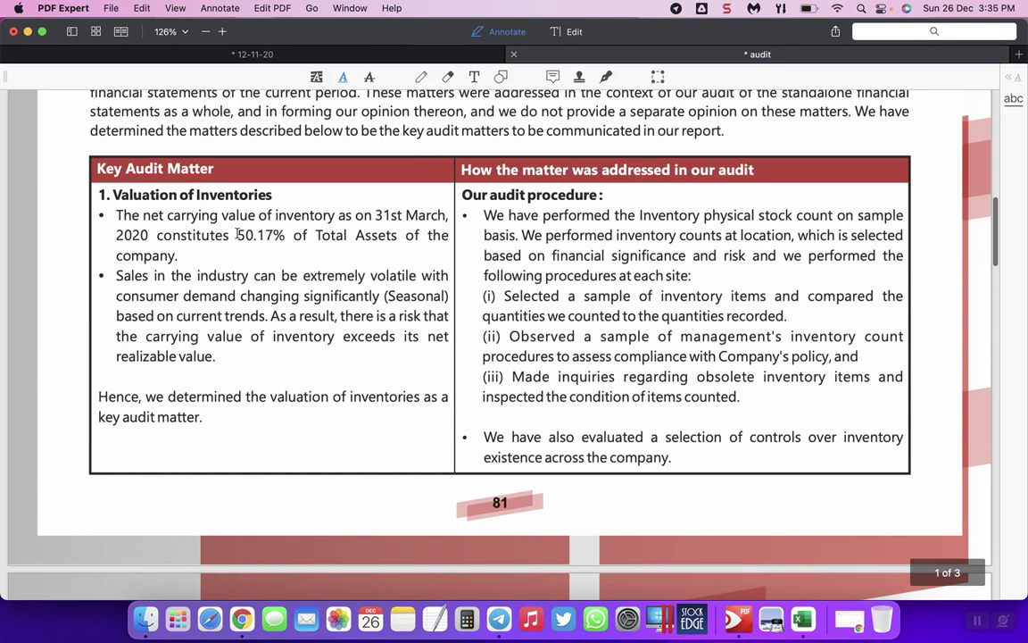
pyautogui.moveTo(237, 234); pyautogui.dragTo(416, 239)
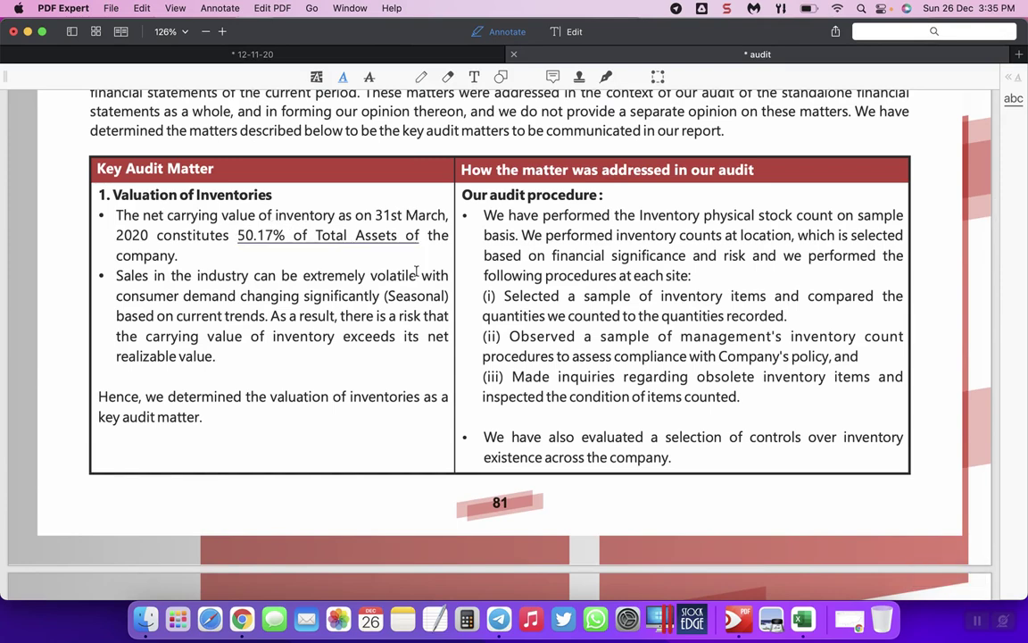
# Review the Trade Receivables and Revenue Recognition audit matters, and minimize the PDF Expert window.
pyautogui.scroll(-20, 416, 272)
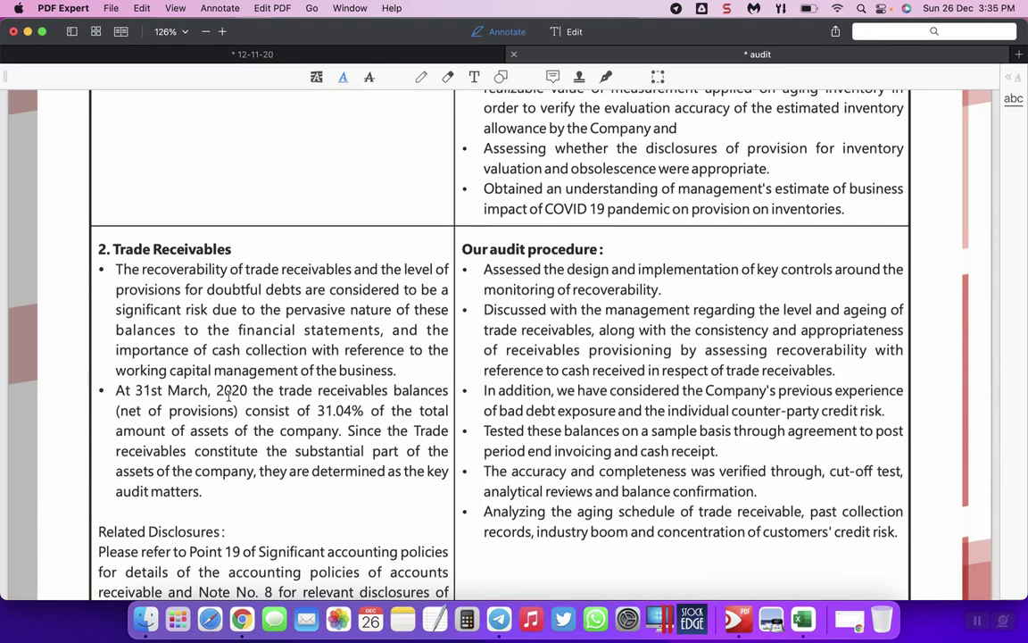
pyautogui.scroll(-5, 389, 514)
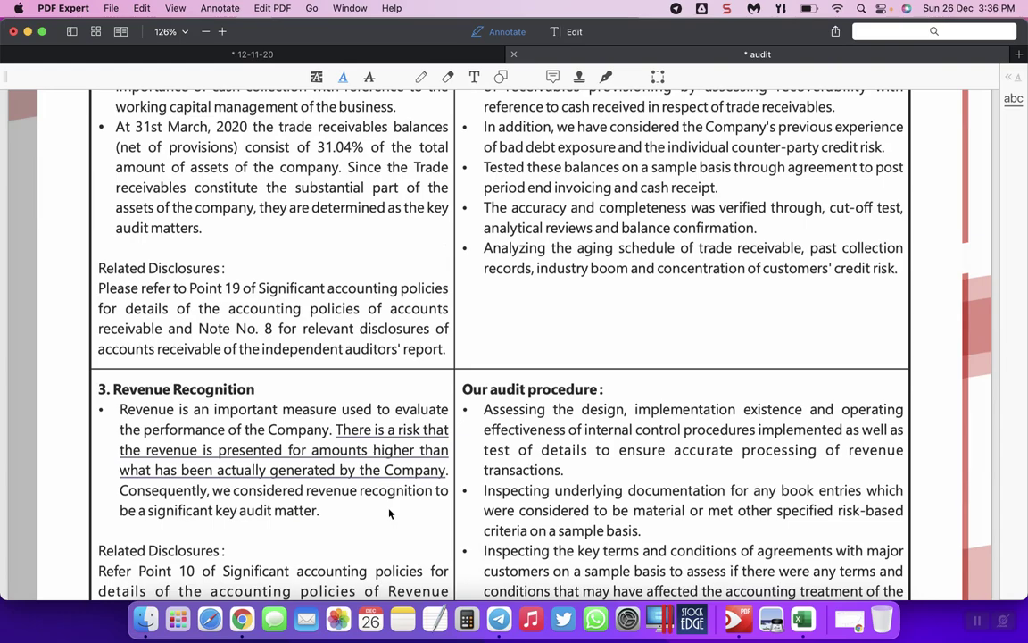
pyautogui.click(28, 32)
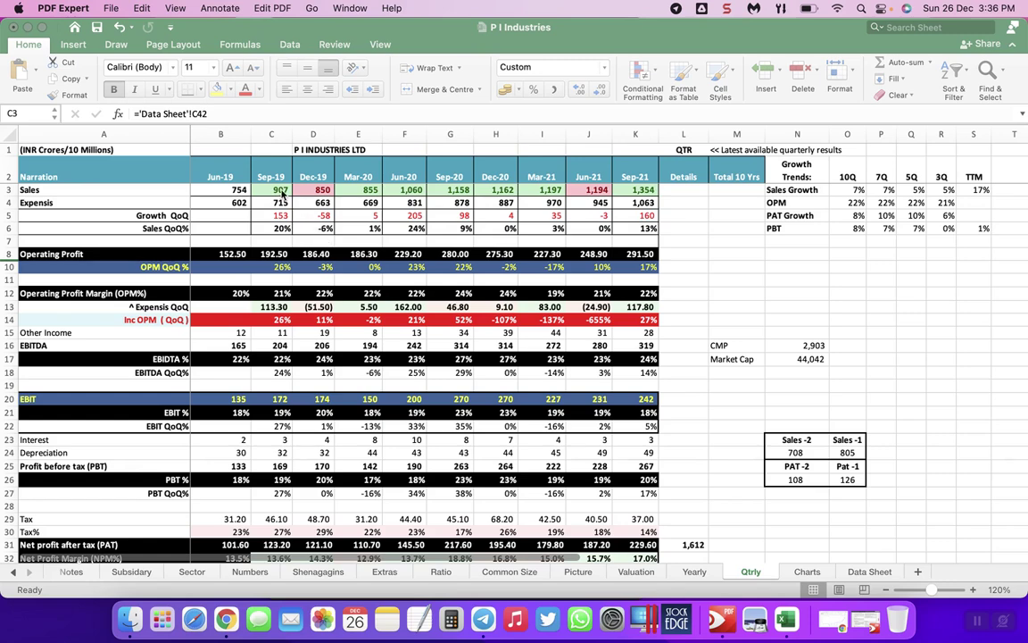
# Compare the Sales figures quarter by quarter along row 3 through Sep-21, and return to the Sep-19 cell.
pyautogui.click(443, 199)
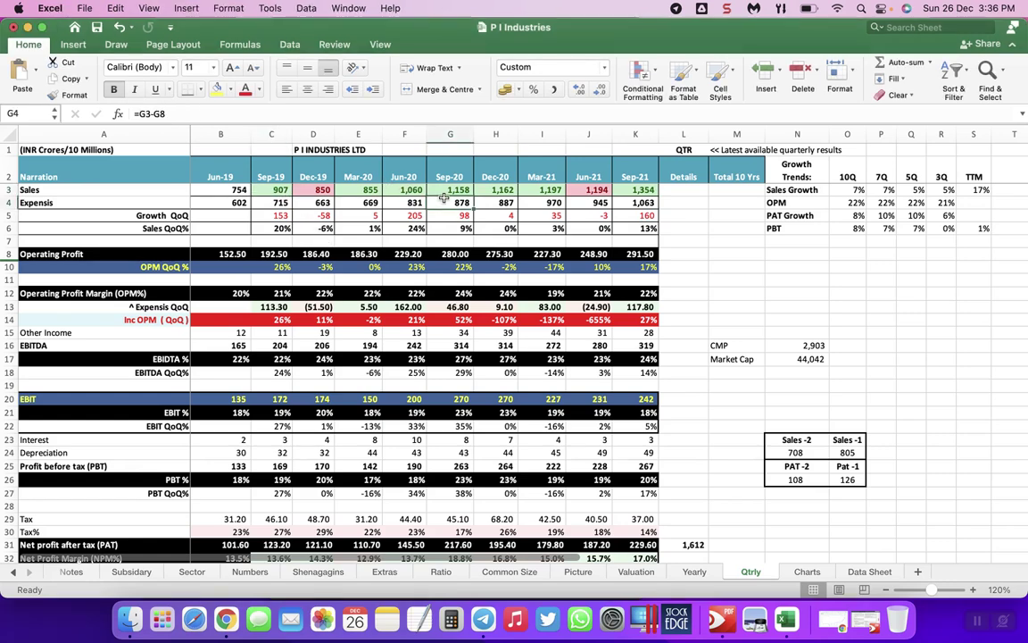
pyautogui.click(444, 190)
pyautogui.click(307, 191)
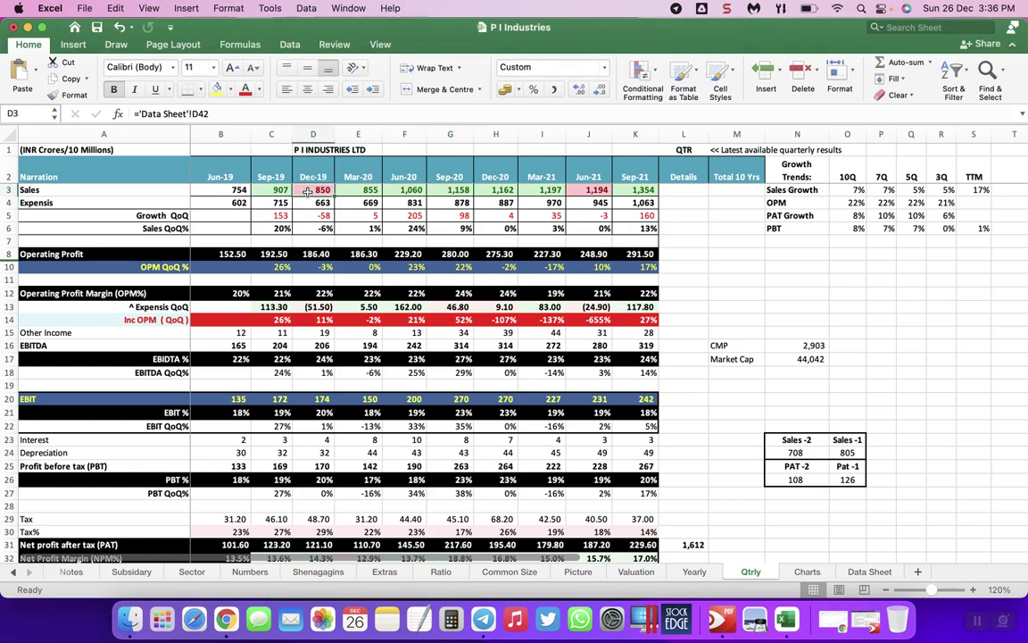
pyautogui.press('Left')
pyautogui.press('Left')
pyautogui.press('Right')
pyautogui.press('Right')
pyautogui.press('Right')
pyautogui.press('Right')
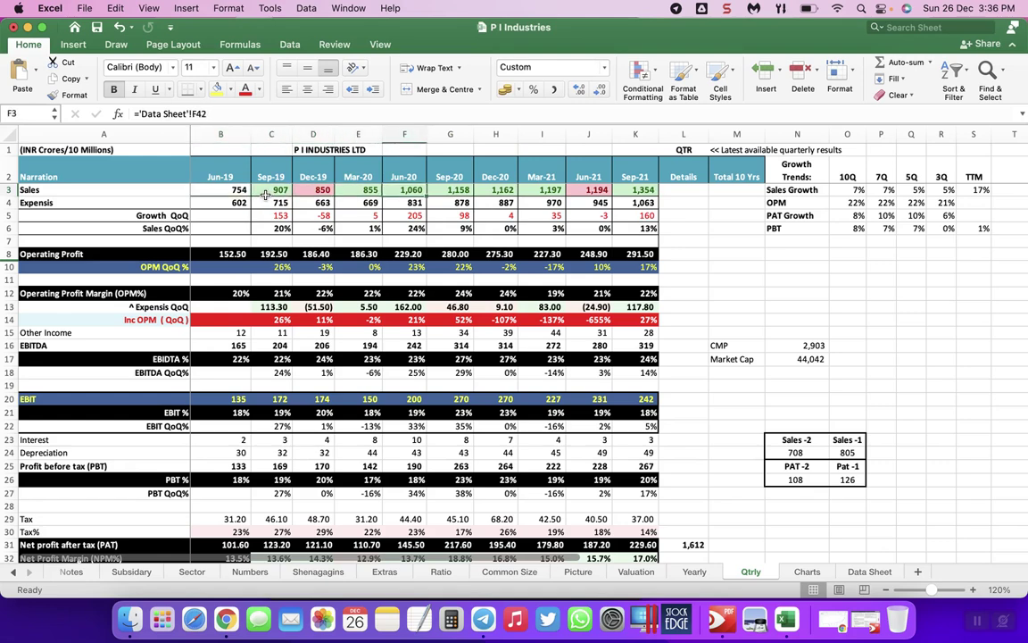
pyautogui.press('Right')
pyautogui.press('Right')
pyautogui.press('Right')
pyautogui.press('Right')
pyautogui.press('Right')
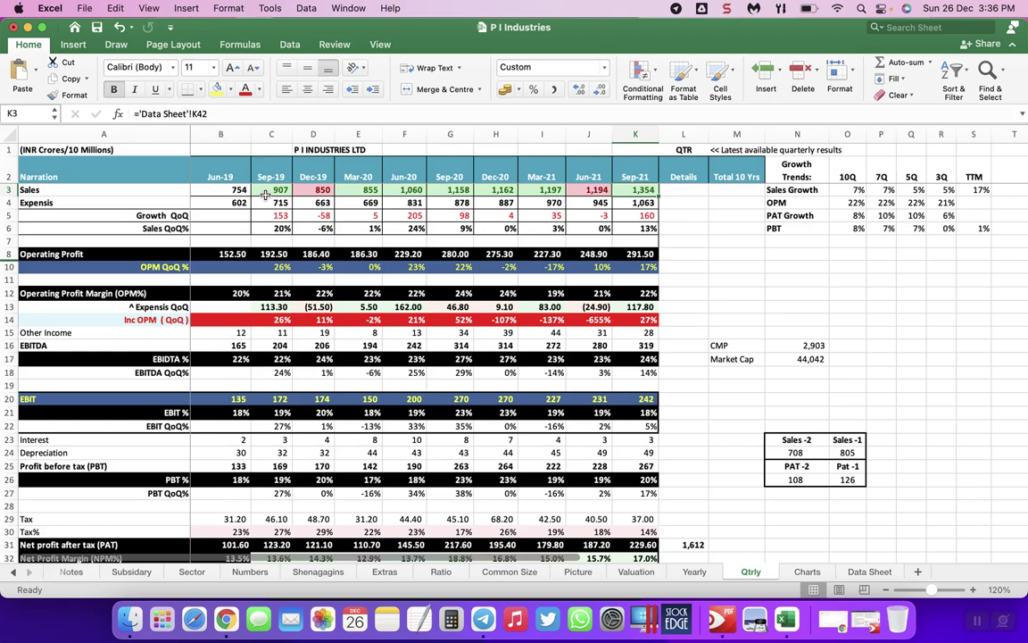
pyautogui.click(407, 190)
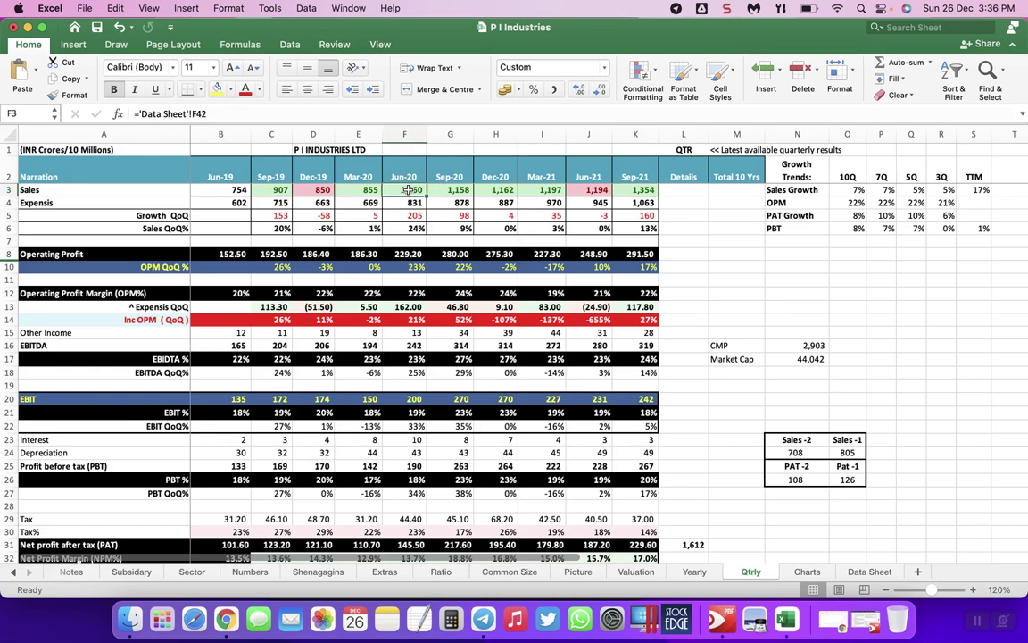
pyautogui.click(290, 188)
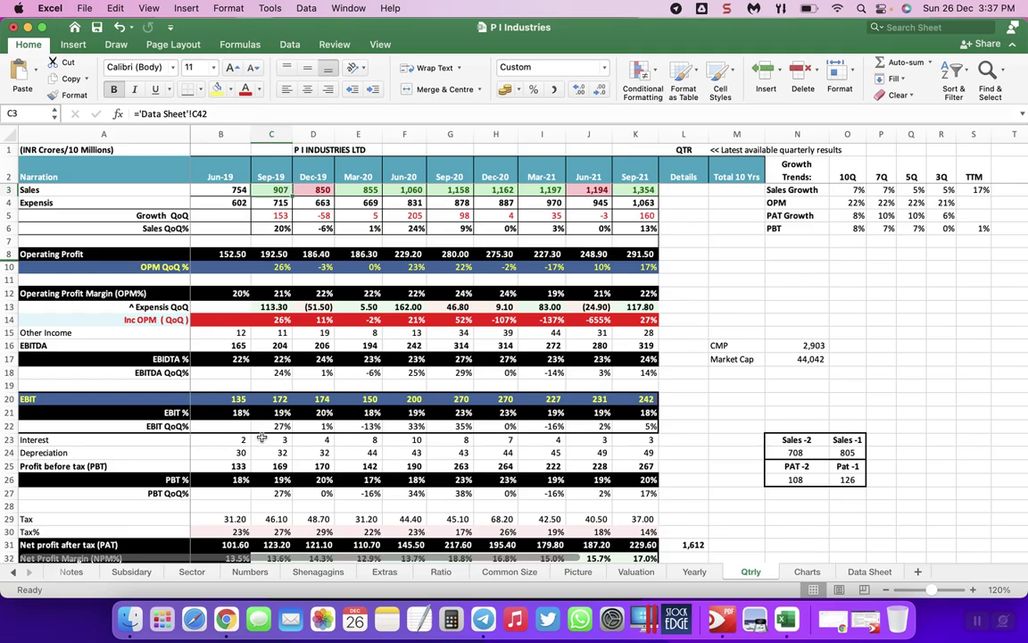
# Switch to the Screener page in Chrome and highlight Debtor Days from Mar 2016 to Mar 2021 in the Ratios table.
pyautogui.click(226, 619)
pyautogui.scroll(-20, 503, 482)
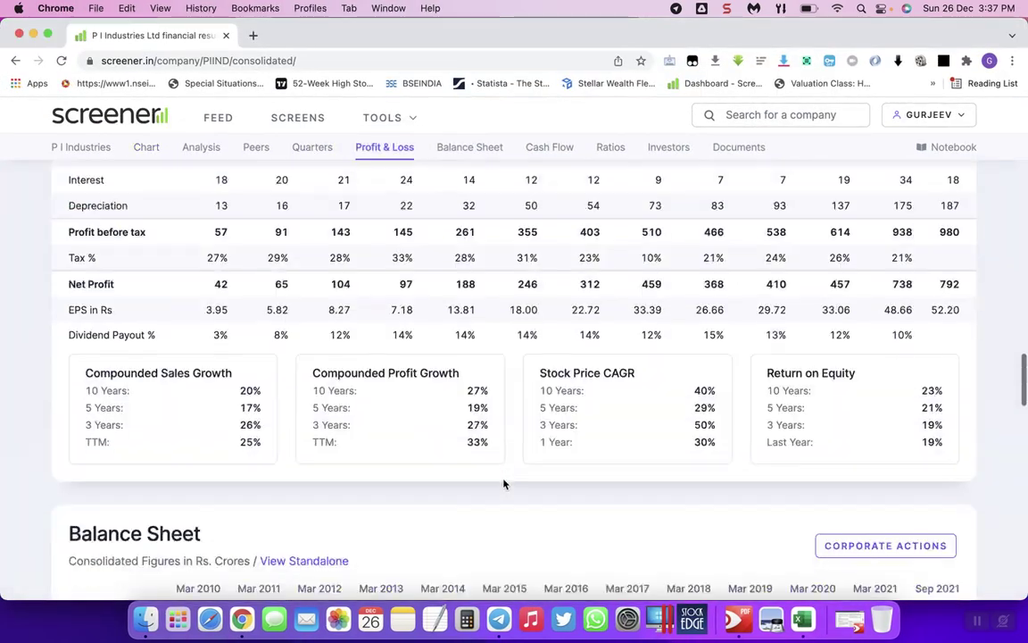
pyautogui.scroll(10, 503, 482)
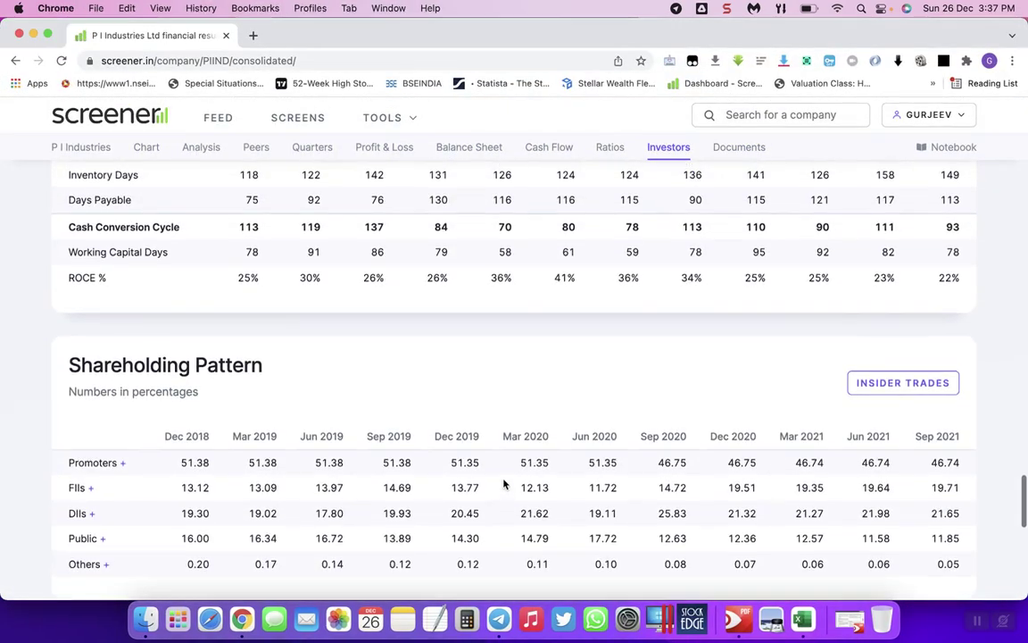
pyautogui.scroll(3, 503, 483)
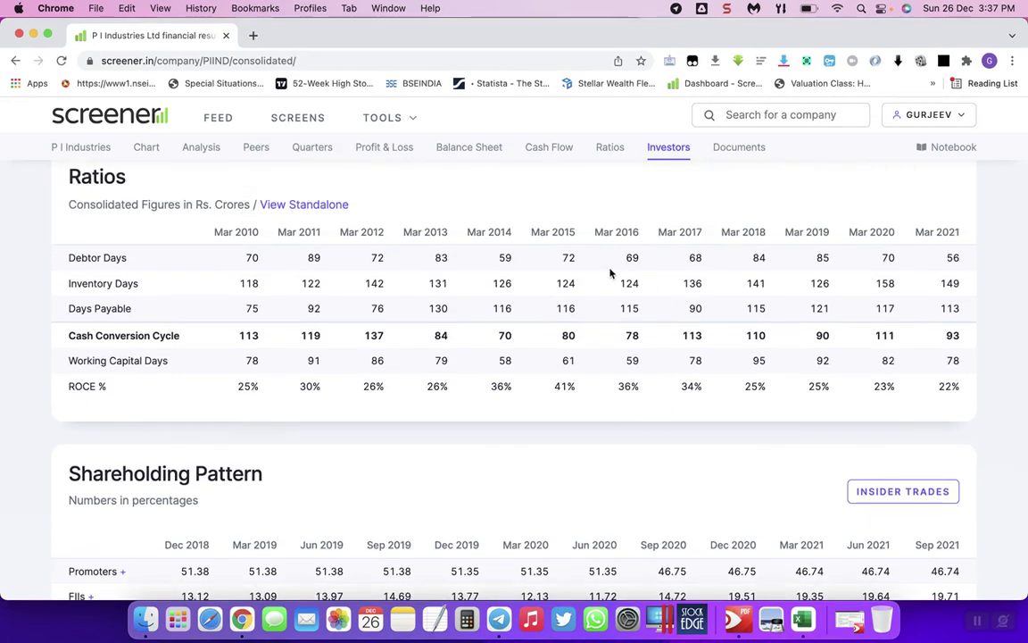
pyautogui.moveTo(616, 258); pyautogui.dragTo(962, 266)
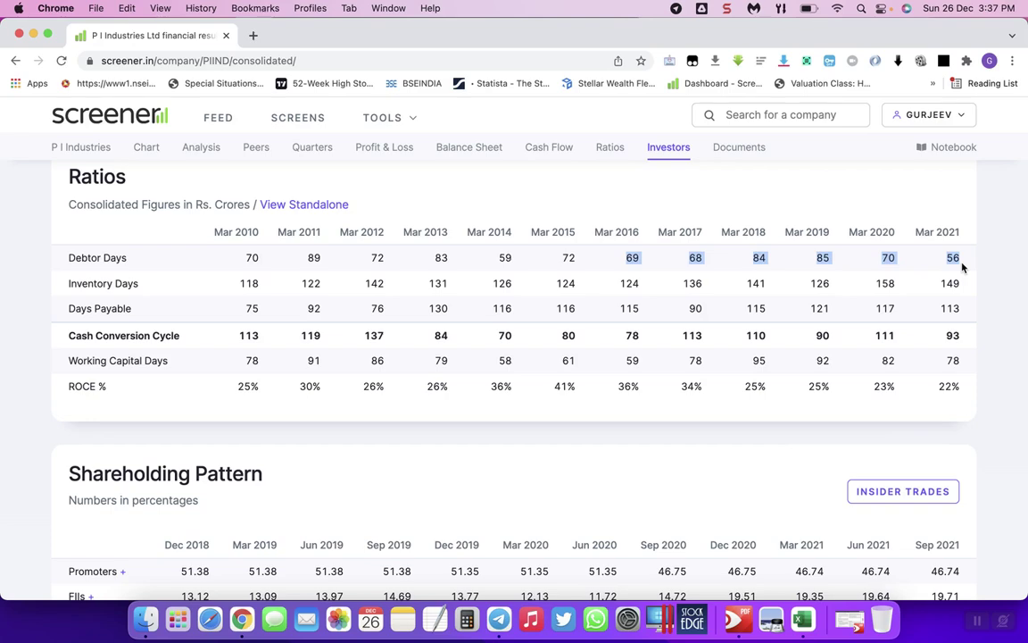
# Expand Other Assets in the Balance Sheet and highlight Trade receivables from Mar 2018 to Mar 2021.
pyautogui.scroll(5, 962, 266)
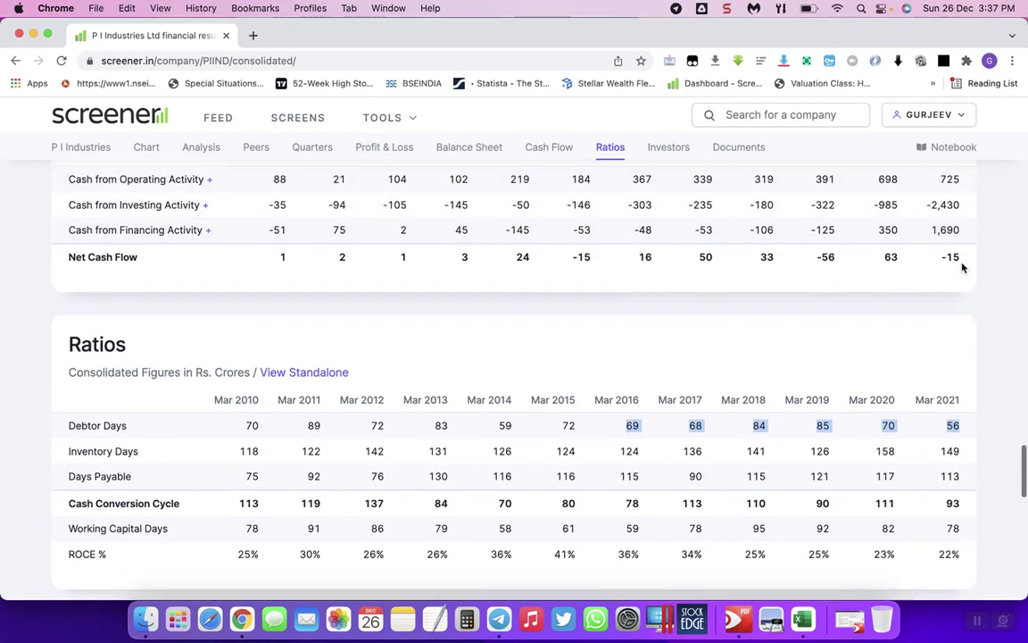
pyautogui.scroll(5, 962, 266)
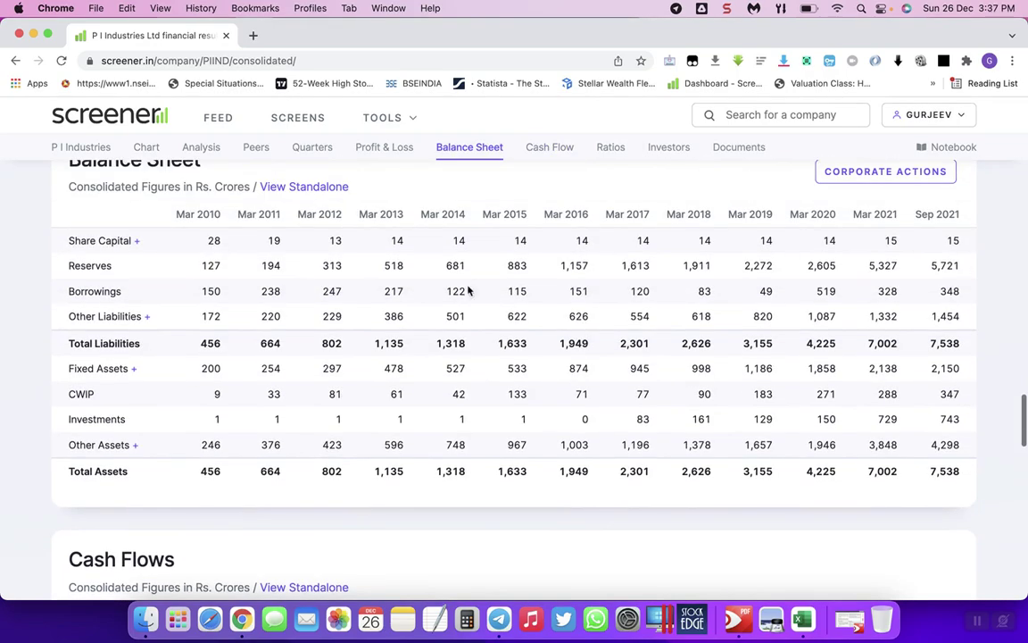
pyautogui.click(133, 446)
pyautogui.scroll(-1, 204, 459)
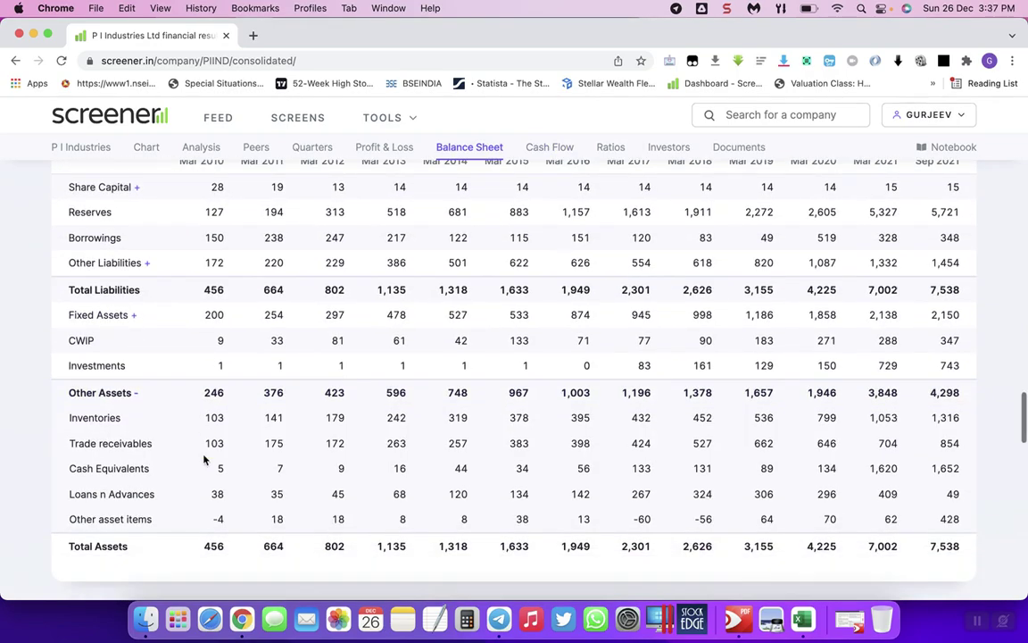
pyautogui.moveTo(691, 442); pyautogui.dragTo(898, 458)
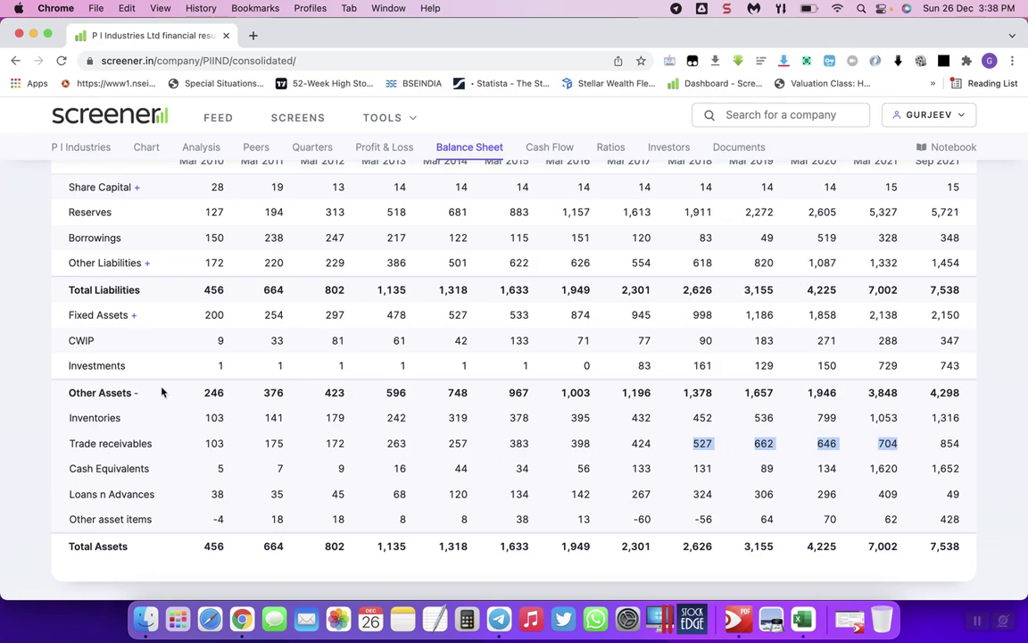
# Collapse and re-expand Other Assets, and examine the Mar 2018 Trade receivables, Cash Equivalents, Fixed Assets, CWIP, Total Liabilities and Total Assets figures.
pyautogui.click(135, 395)
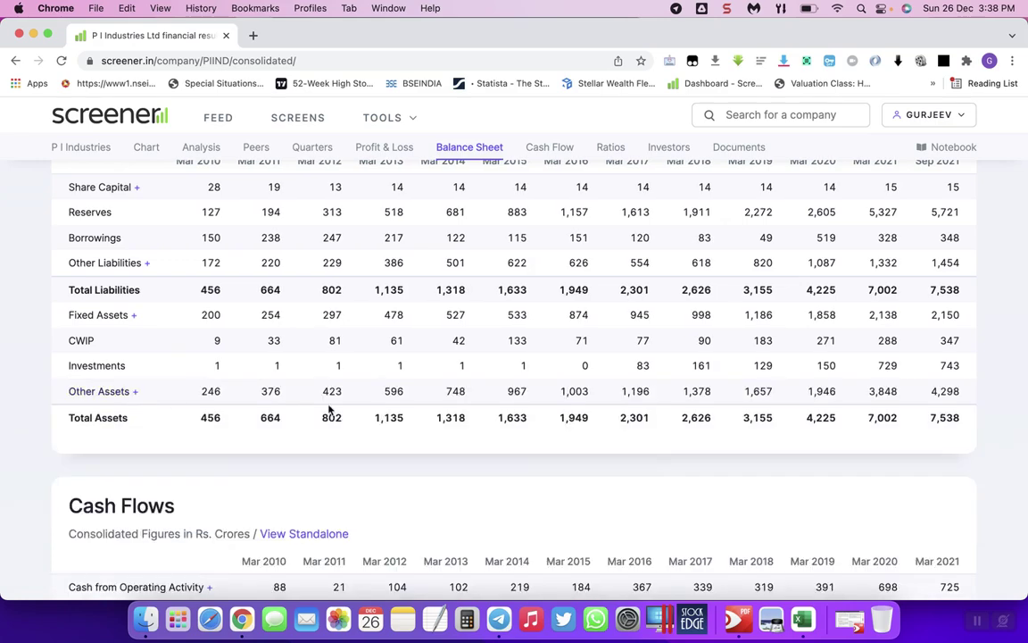
pyautogui.click(135, 393)
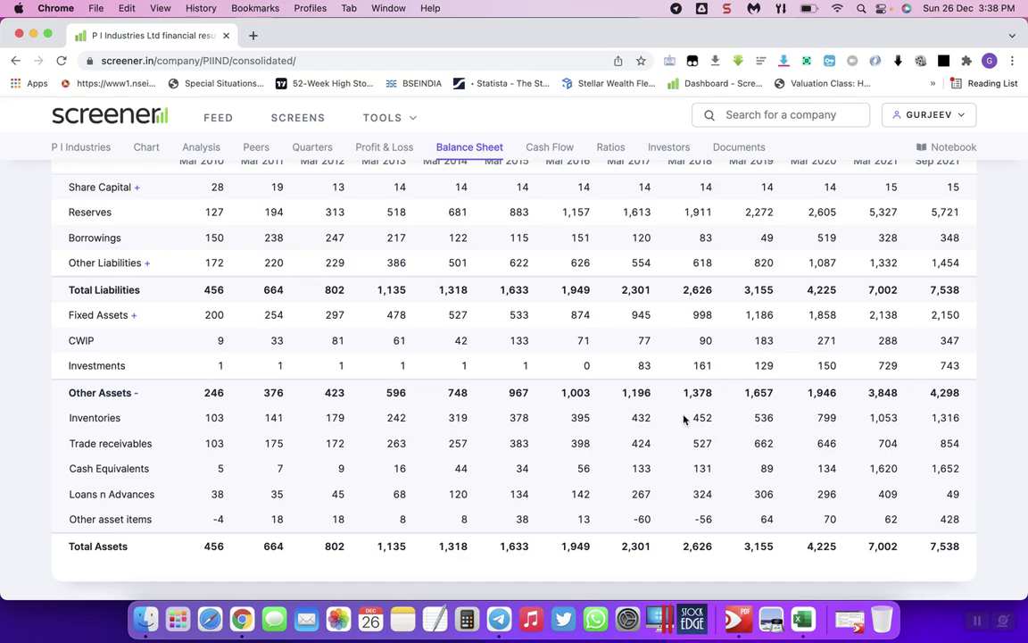
pyautogui.moveTo(692, 444); pyautogui.dragTo(714, 451)
pyautogui.doubleClick(701, 315)
pyautogui.doubleClick(696, 290)
pyautogui.moveTo(683, 546); pyautogui.dragTo(714, 552)
pyautogui.click(689, 469)
pyautogui.moveTo(689, 469); pyautogui.dragTo(719, 468)
pyautogui.doubleClick(703, 313)
pyautogui.doubleClick(706, 340)
# Highlight the Mar 2018 Sales figure in the Profit & Loss table.
pyautogui.scroll(2, 724, 345)
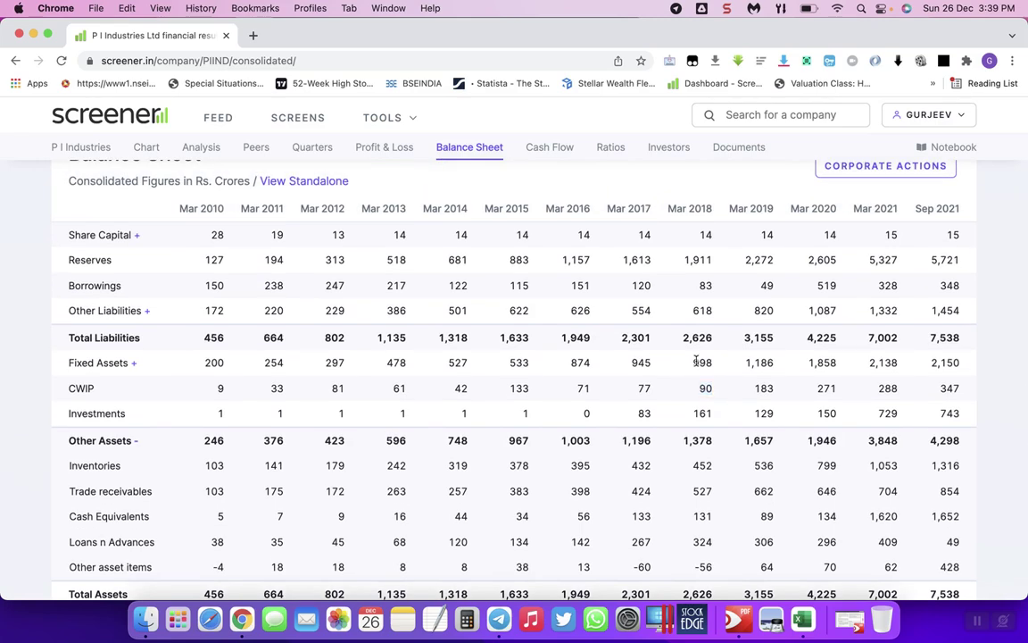
pyautogui.scroll(5, 679, 346)
pyautogui.scroll(5, 680, 346)
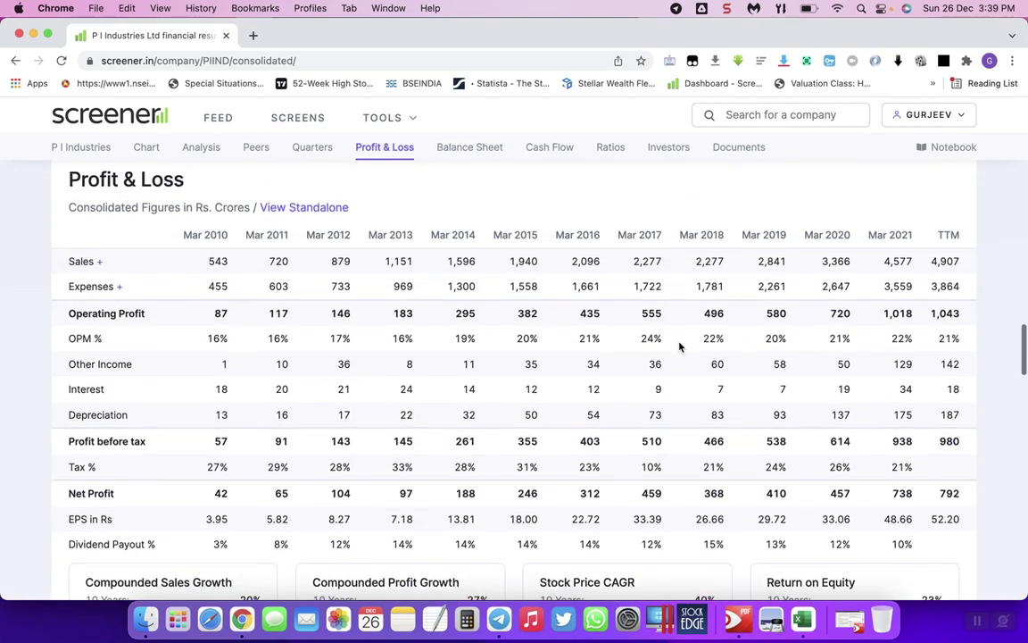
pyautogui.moveTo(690, 267); pyautogui.dragTo(726, 279)
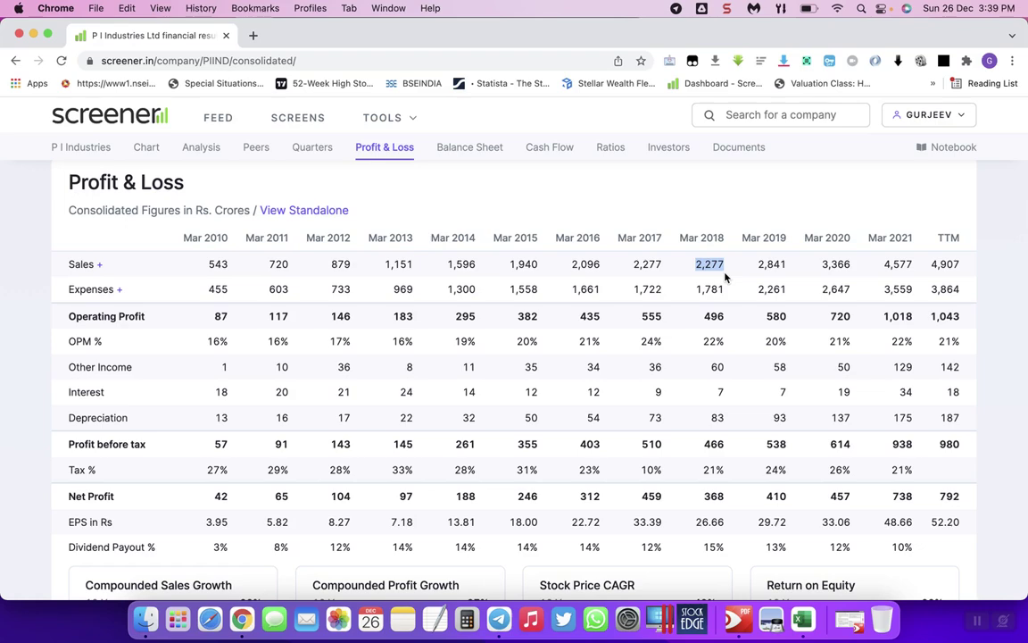
# Compare the Balance Sheet figures with Profit & Loss Sales from Mar 2018 to Mar 2020, and minimize Chrome to return to the workbook.
pyautogui.scroll(-7, 724, 278)
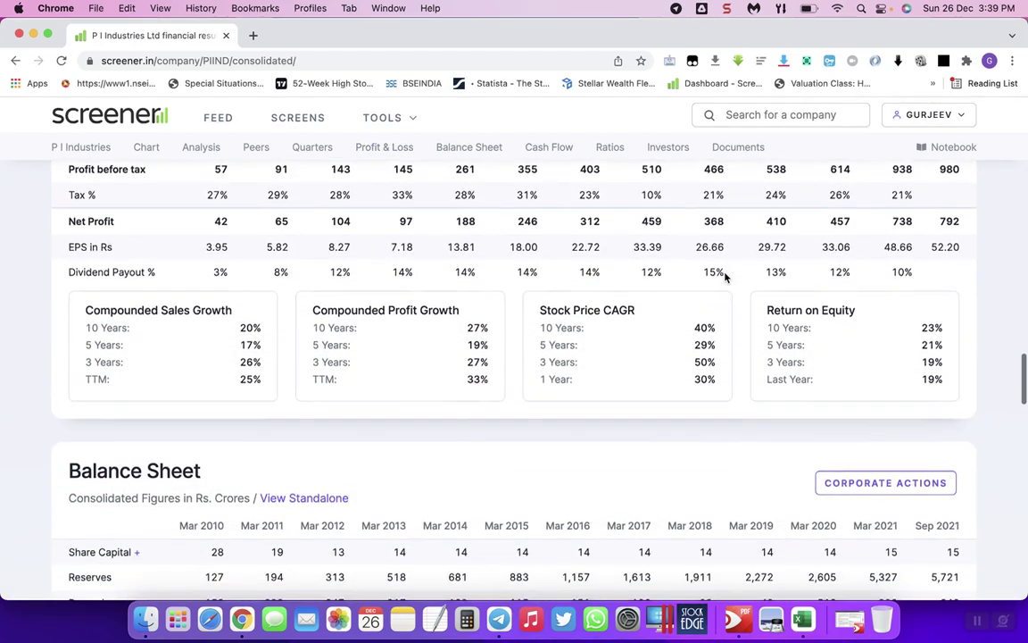
pyautogui.moveTo(680, 426); pyautogui.dragTo(826, 430)
pyautogui.scroll(8, 830, 453)
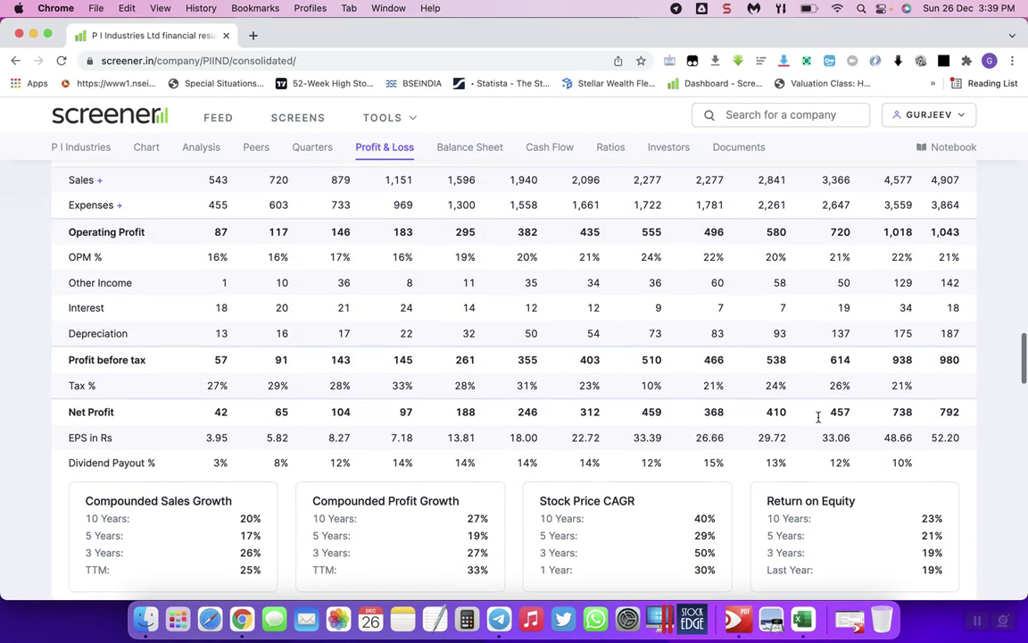
pyautogui.moveTo(700, 265); pyautogui.dragTo(819, 257)
pyautogui.click(813, 259)
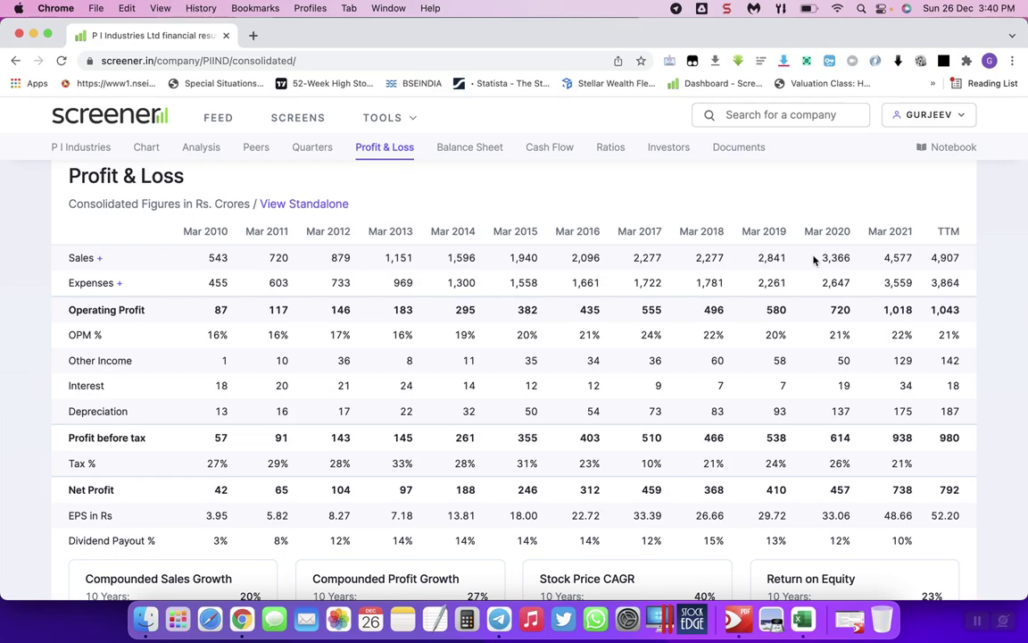
pyautogui.click(33, 34)
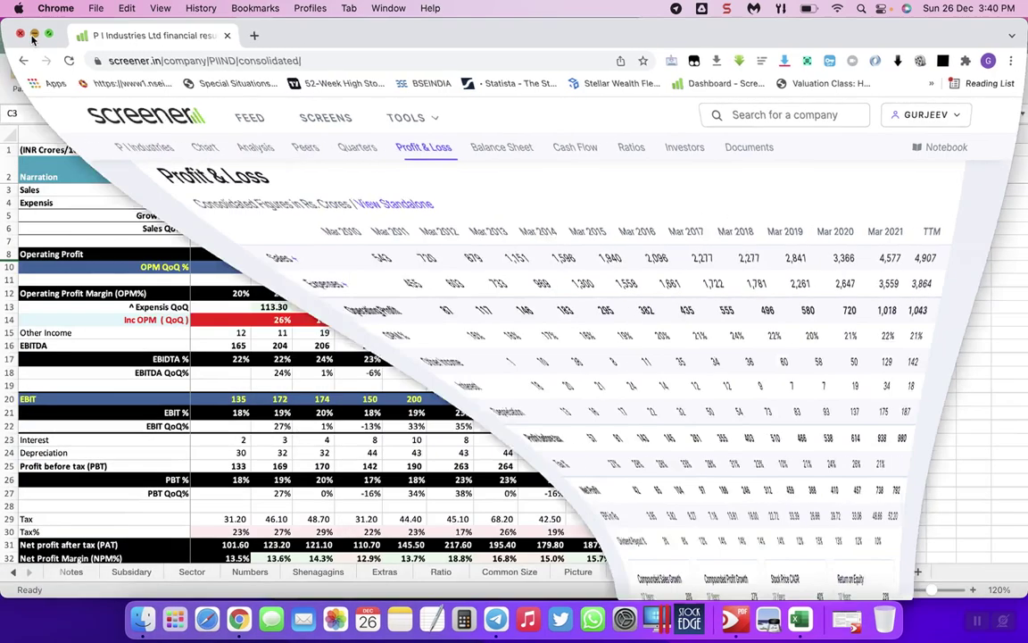
# Minimize the workbook, open revenue.pdf from the desktop and underline the REVENUE RECOGNITION heading in section B.
pyautogui.click(28, 27)
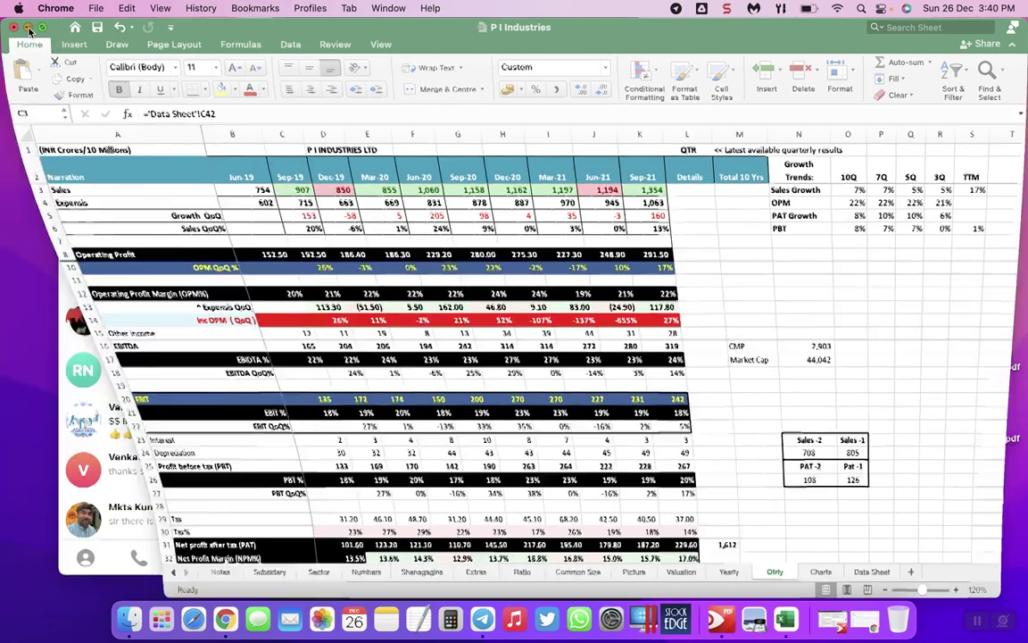
pyautogui.click(896, 45)
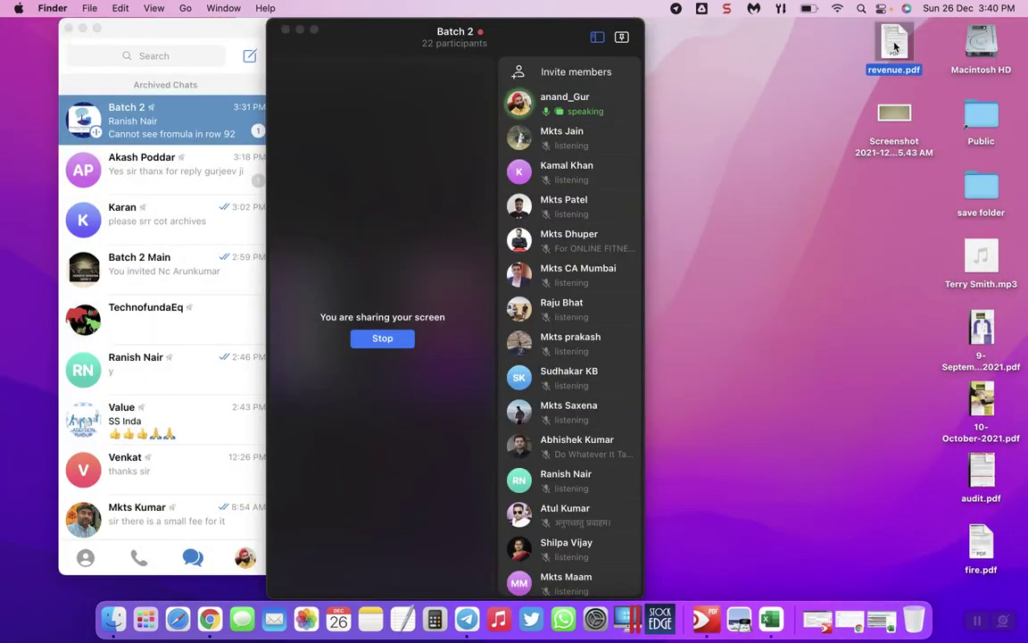
pyautogui.doubleClick(895, 46)
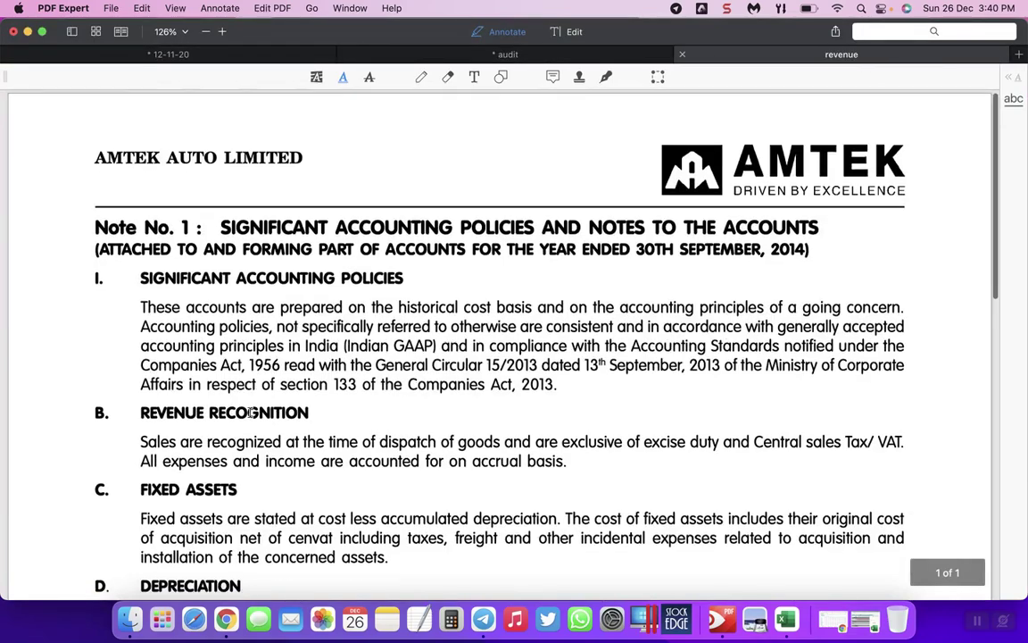
pyautogui.scroll(-2, 252, 413)
pyautogui.moveTo(141, 376); pyautogui.dragTo(316, 376)
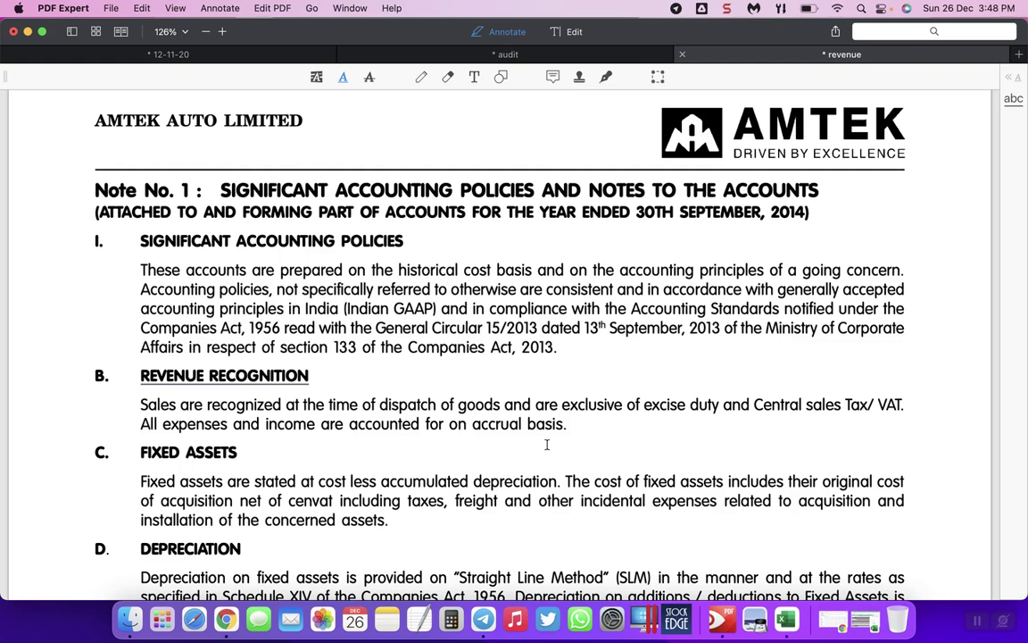
# Draw red freehand brackets around both sides of the Revenue Recognition section.
pyautogui.click(422, 79)
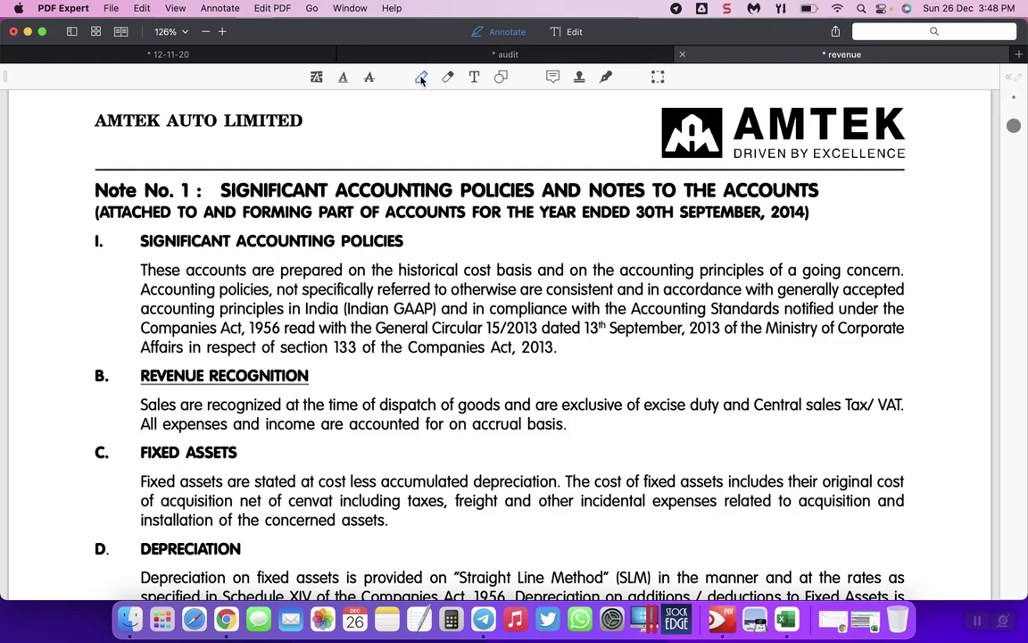
pyautogui.moveTo(140, 359)
pyautogui.mouseDown()
pyautogui.moveTo(126, 383)
pyautogui.moveTo(134, 429)
pyautogui.mouseUp()
pyautogui.moveTo(893, 360)
pyautogui.mouseDown()
pyautogui.moveTo(916, 368)
pyautogui.moveTo(909, 432)
pyautogui.mouseUp()
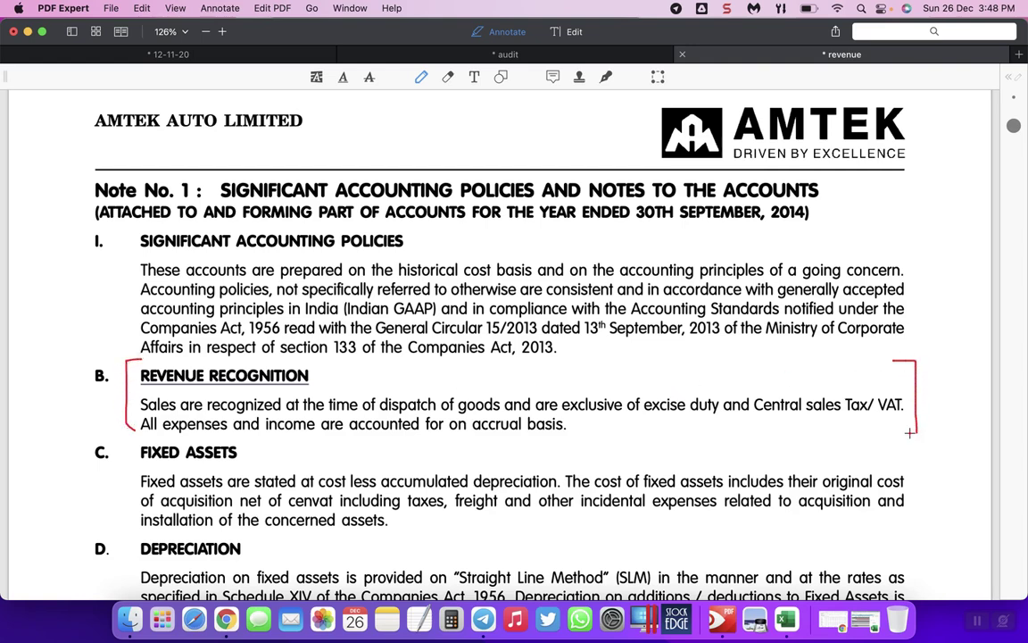
# Switch to Chrome and open the Amtek Auto Ltd company page on Screener.
pyautogui.click(228, 619)
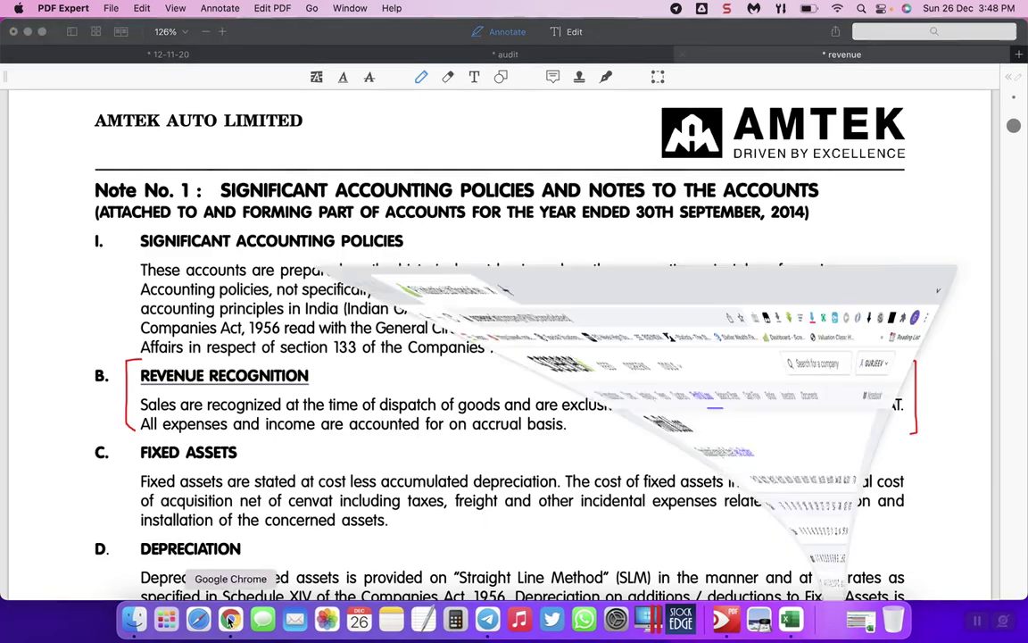
pyautogui.click(700, 113)
pyautogui.write('am')
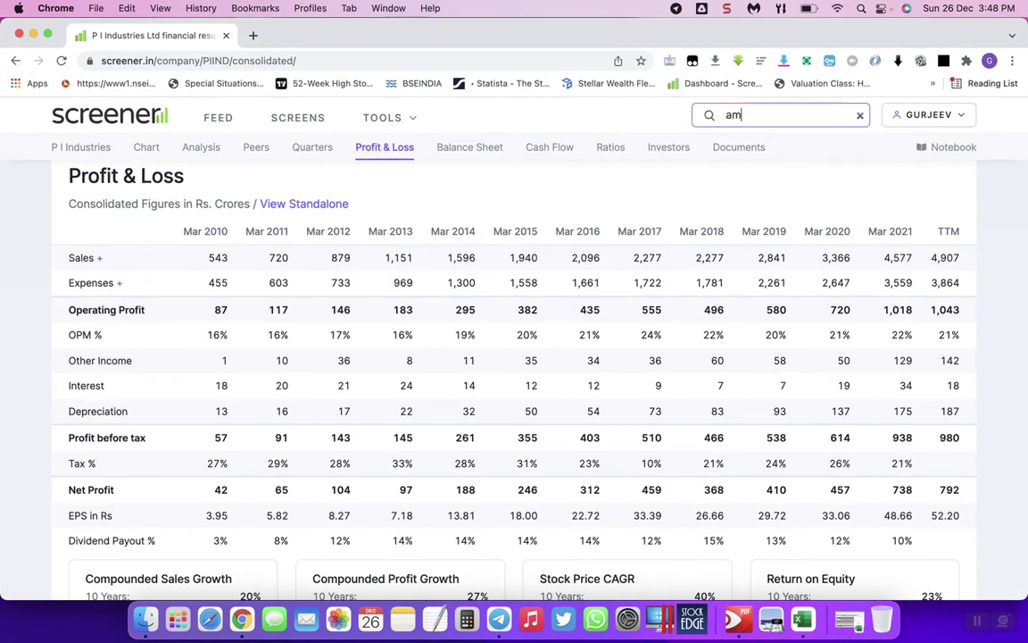
pyautogui.write('tek')
pyautogui.click(778, 145)
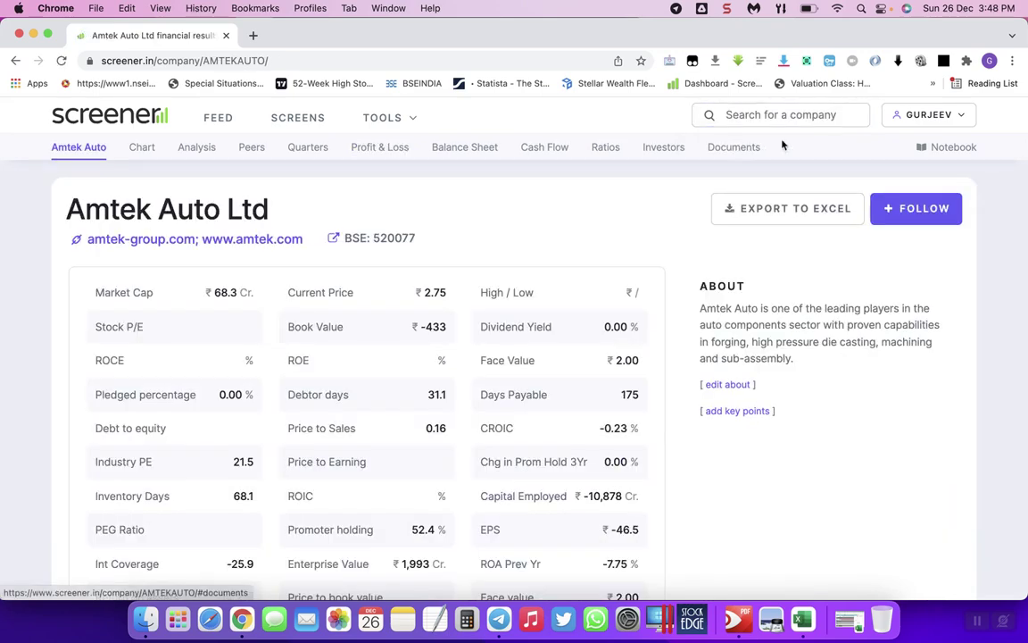
# Export Amtek Auto's data to Excel and open Amtek Auto.xlsx at its Qtrly sheet.
pyautogui.click(819, 208)
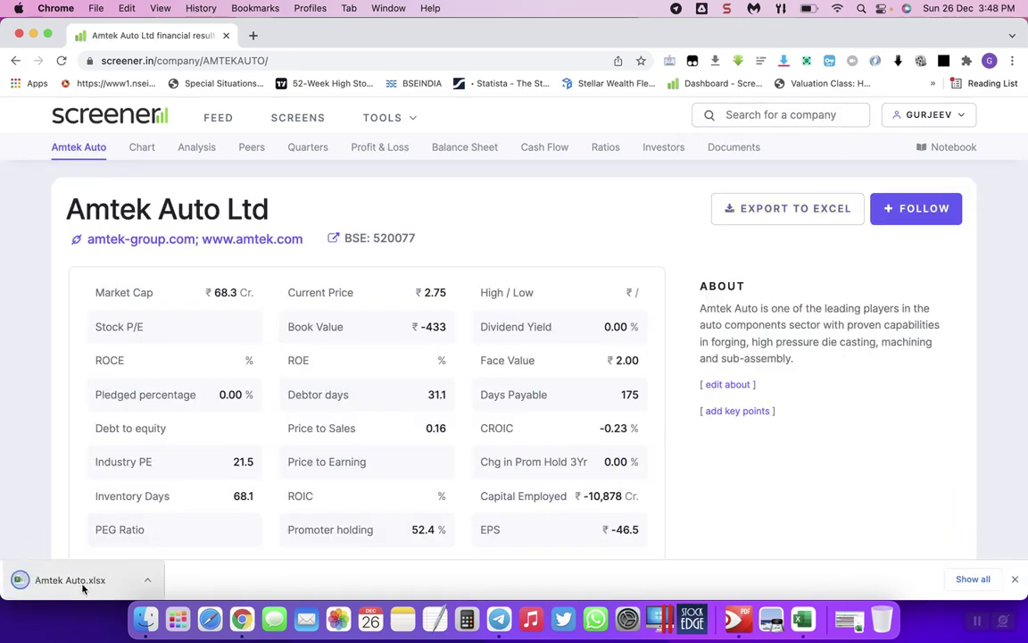
pyautogui.click(82, 585)
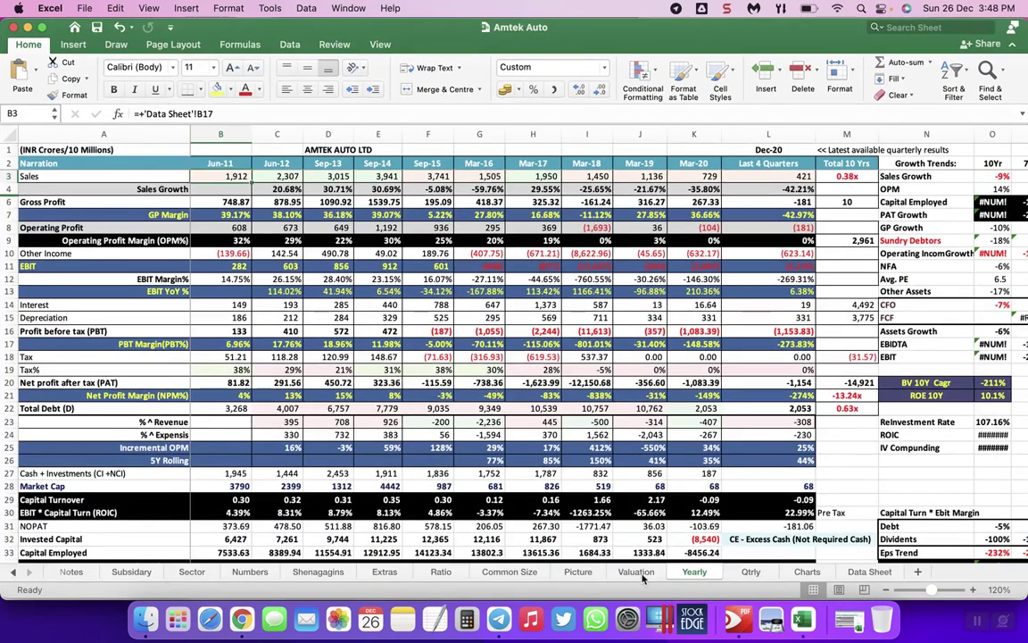
pyautogui.hotkey('ctrl', 'pagedown')
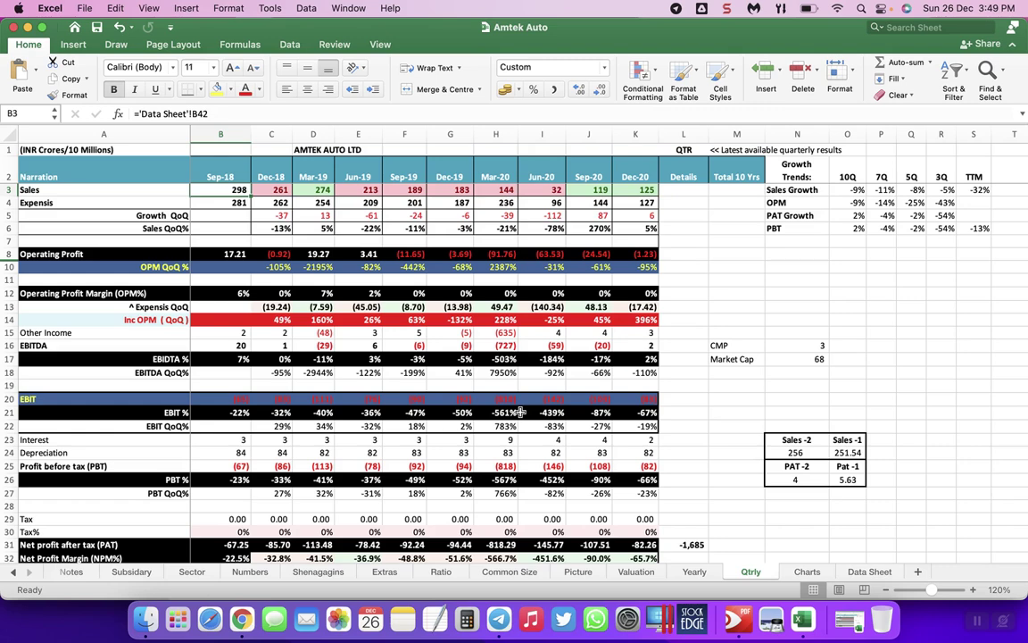
# Examine Amtek Auto's quarterly Sales cells from Jun-19 to Jun-20, moving forward and back along the row.
pyautogui.click(358, 189)
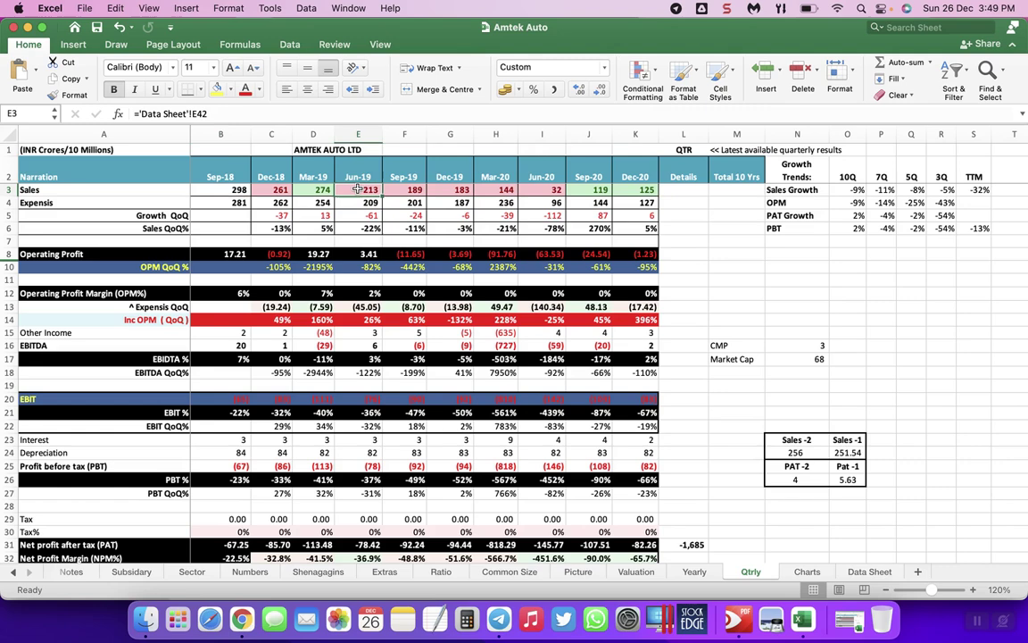
pyautogui.press('Right')
pyautogui.press('Right')
pyautogui.press('Right')
pyautogui.press('Right')
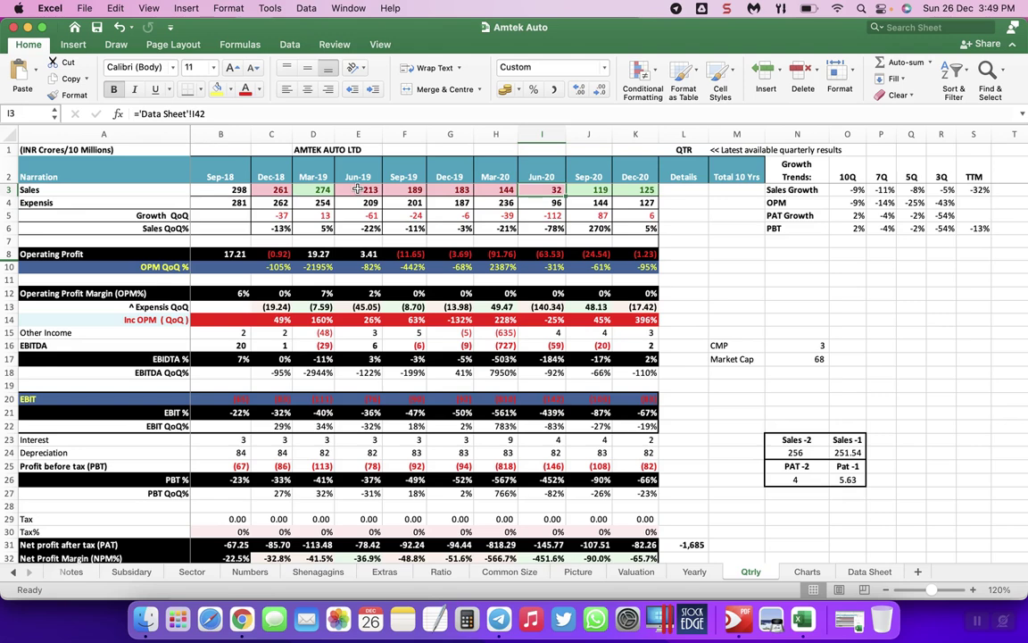
pyautogui.press('Left')
pyautogui.press('Left')
pyautogui.press('Left')
pyautogui.press('Left')
pyautogui.press('Left')
pyautogui.press('Left')
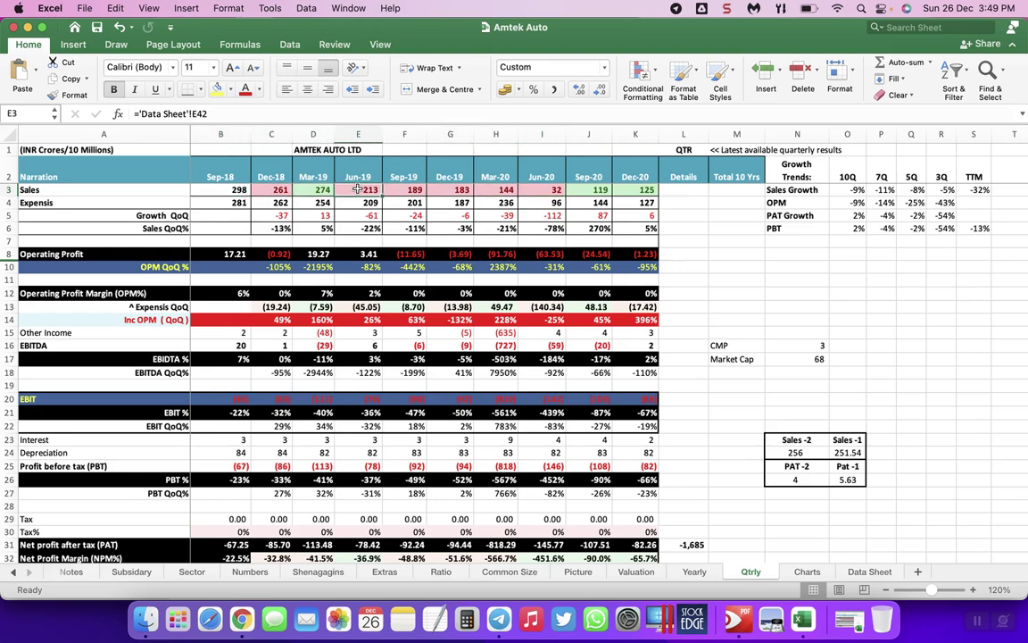
# Highlight the quarterly figures from B4 across to column N and down through the YOY BOX, clear the selection and return to the sheet's top.
pyautogui.press('Left')
pyautogui.press('Down')
pyautogui.hotkey('shift', 'Down')
pyautogui.hotkey('shift', 'Down')
pyautogui.hotkey('shift', 'Down')
pyautogui.hotkey('shift', 'Down')
pyautogui.hotkey('shift', 'Down')
pyautogui.hotkey('shift', 'Down')
pyautogui.hotkey('shift', 'Down')
pyautogui.hotkey('shift', 'Down')
pyautogui.hotkey('shift', 'Down')
pyautogui.hotkey('shift', 'Down')
pyautogui.hotkey('shift', 'Down')
pyautogui.hotkey('shift', 'Down')
pyautogui.hotkey('shift', 'Down')
pyautogui.hotkey('shift', 'Down')
pyautogui.hotkey('shift', 'Down')
pyautogui.hotkey('shift', 'Down')
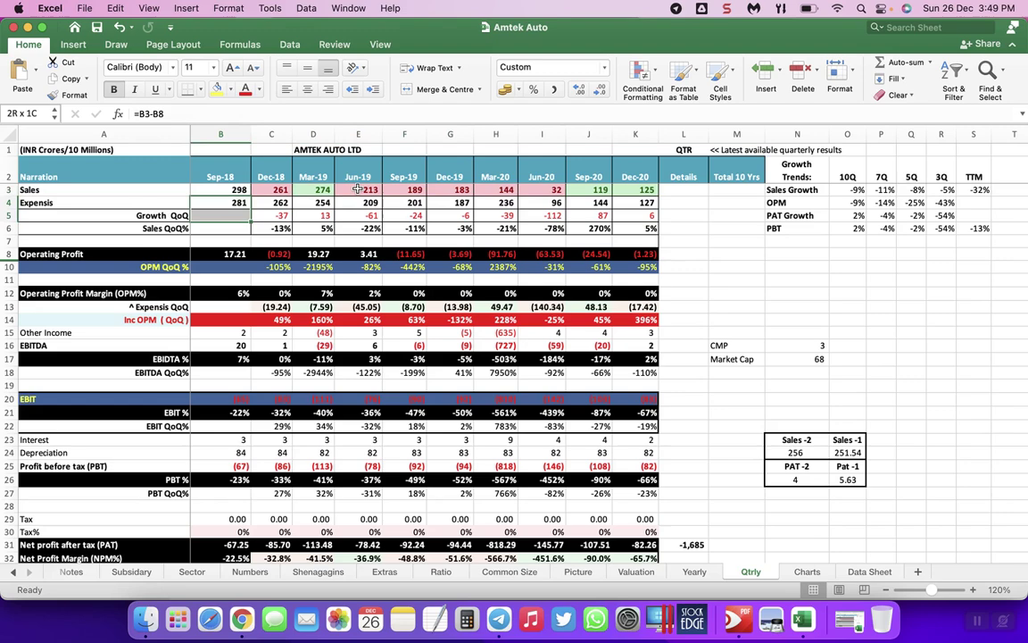
pyautogui.hotkey('shift', 'Down')
pyautogui.hotkey('shift', 'Down')
pyautogui.hotkey('shift', 'Down')
pyautogui.hotkey('shift', 'Down')
pyautogui.hotkey('shift', 'Down')
pyautogui.hotkey('shift', 'Down')
pyautogui.hotkey('shift', 'Down')
pyautogui.hotkey('shift', 'Down')
pyautogui.hotkey('shift', 'Down')
pyautogui.hotkey('shift', 'Down')
pyautogui.hotkey('shift', 'Down')
pyautogui.hotkey('shift', 'Down')
pyautogui.hotkey('shift', 'Down')
pyautogui.hotkey('shift', 'Down')
pyautogui.hotkey('shift', 'Down')
pyautogui.hotkey('shift', 'Down')
pyautogui.hotkey('shift', 'Down')
pyautogui.hotkey('shift', 'Down')
pyautogui.hotkey('shift', 'Down')
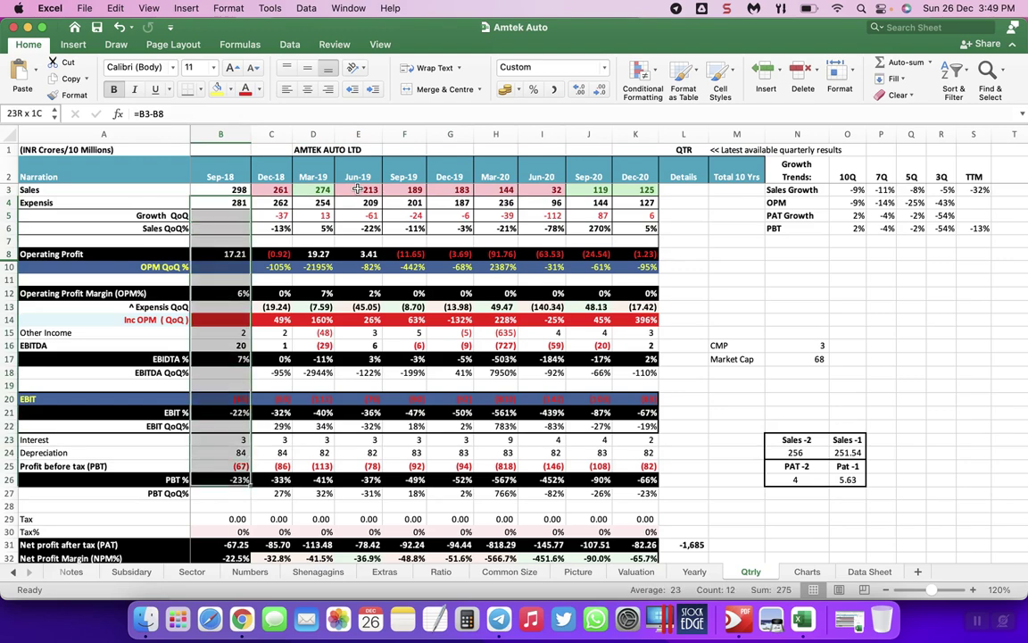
pyautogui.hotkey('shift', 'Right')
pyautogui.hotkey('shift', 'Right')
pyautogui.hotkey('shift', 'Right')
pyautogui.hotkey('shift', 'Right')
pyautogui.hotkey('shift', 'Right')
pyautogui.hotkey('shift', 'Right')
pyautogui.hotkey('shift', 'Right')
pyautogui.hotkey('shift', 'Right')
pyautogui.hotkey('shift', 'Right')
pyautogui.hotkey('shift', 'Right')
pyautogui.hotkey('shift', 'Right')
pyautogui.hotkey('shift', 'Right')
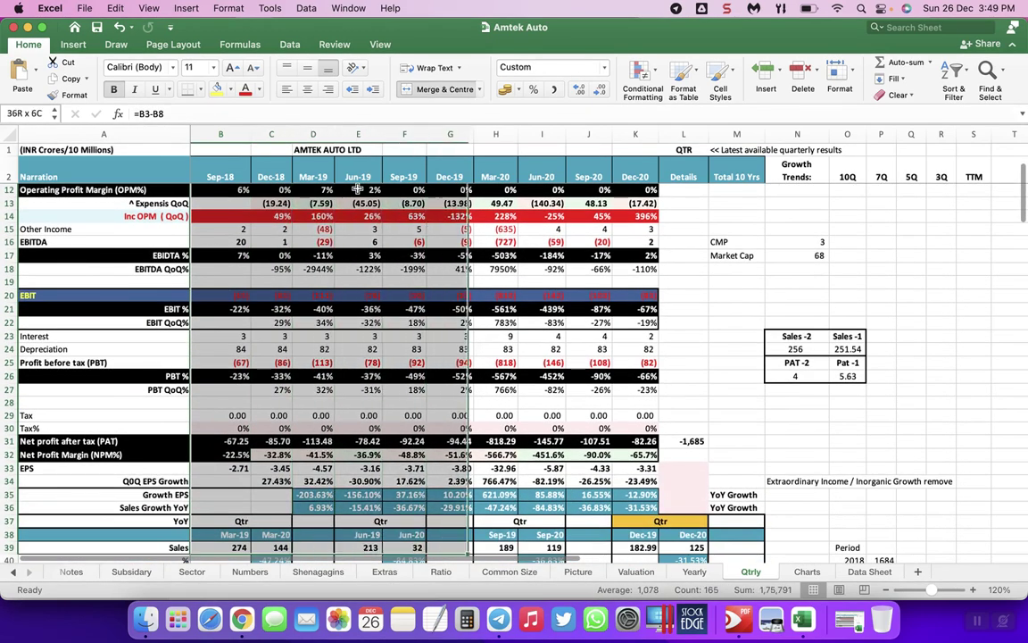
pyautogui.hotkey('shift', 'Down')
pyautogui.hotkey('shift', 'Down')
pyautogui.hotkey('shift', 'Down')
pyautogui.hotkey('shift', 'Down')
pyautogui.hotkey('shift', 'Down')
pyautogui.hotkey('shift', 'Down')
pyautogui.hotkey('shift', 'Down')
pyautogui.hotkey('shift', 'Down')
pyautogui.hotkey('shift', 'Down')
pyautogui.hotkey('shift', 'Down')
pyautogui.hotkey('shift', 'Down')
pyautogui.hotkey('shift', 'Down')
pyautogui.hotkey('shift', 'Down')
pyautogui.hotkey('shift', 'Down')
pyautogui.hotkey('shift', 'Down')
pyautogui.hotkey('shift', 'Down')
pyautogui.hotkey('shift', 'Down')
pyautogui.hotkey('shift', 'Down')
pyautogui.hotkey('shift', 'Down')
pyautogui.hotkey('shift', 'Down')
pyautogui.hotkey('shift', 'Down')
pyautogui.hotkey('shift', 'Down')
pyautogui.hotkey('shift', 'Down')
pyautogui.hotkey('shift', 'Down')
pyautogui.hotkey('shift', 'Down')
pyautogui.hotkey('shift', 'Down')
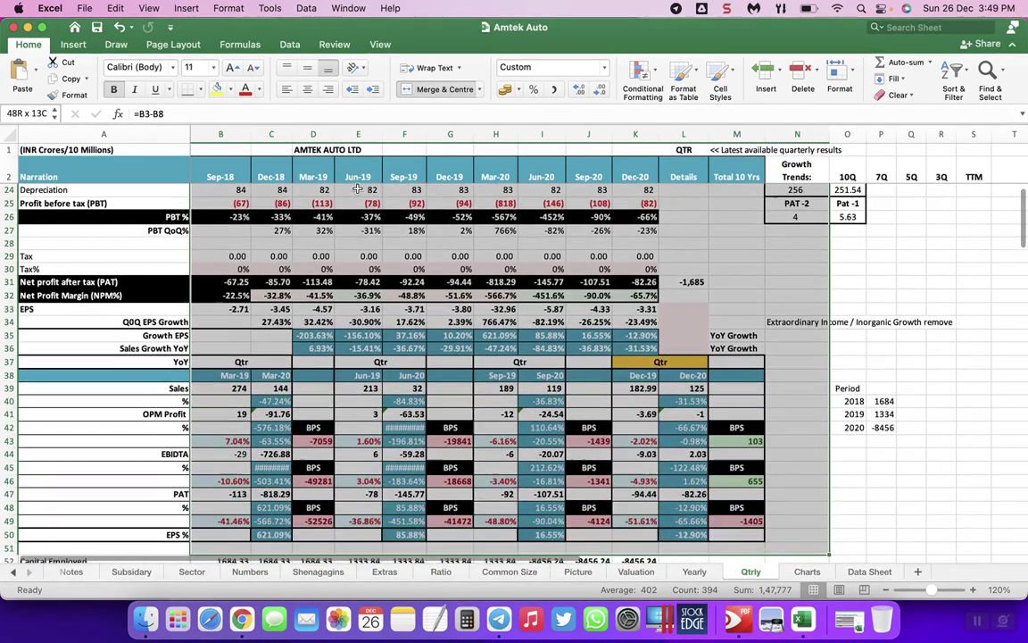
pyautogui.hotkey('shift', 'Down')
pyautogui.hotkey('shift', 'Down')
pyautogui.hotkey('shift', 'Down')
pyautogui.hotkey('shift', 'Down')
pyautogui.hotkey('shift', 'Down')
pyautogui.hotkey('shift', 'Down')
pyautogui.hotkey('shift', 'Down')
pyautogui.hotkey('shift', 'Down')
pyautogui.hotkey('shift', 'Down')
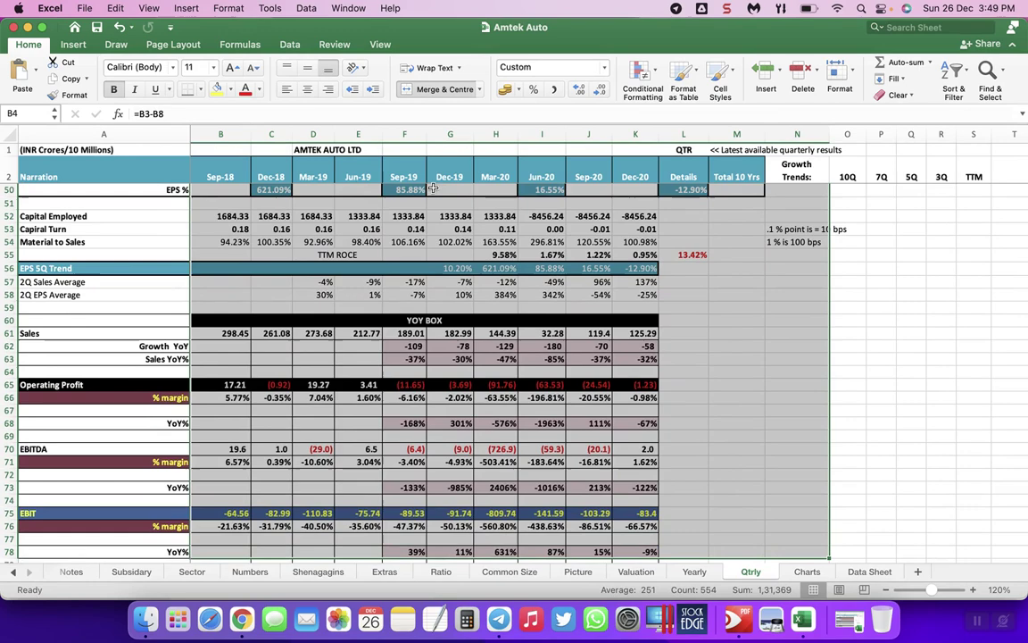
pyautogui.click(911, 371)
pyautogui.scroll(15, 589, 335)
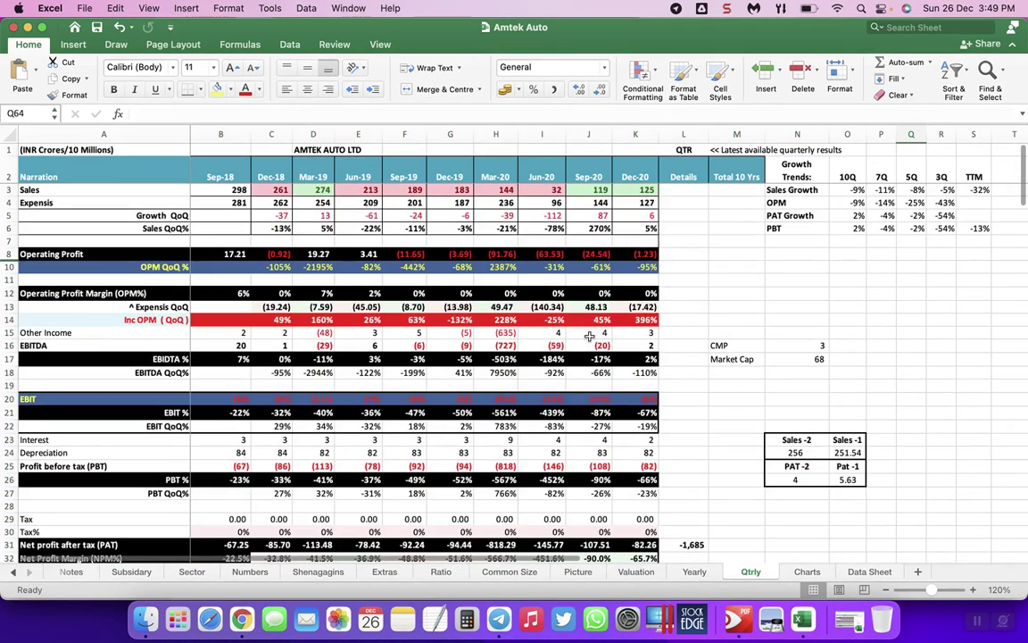
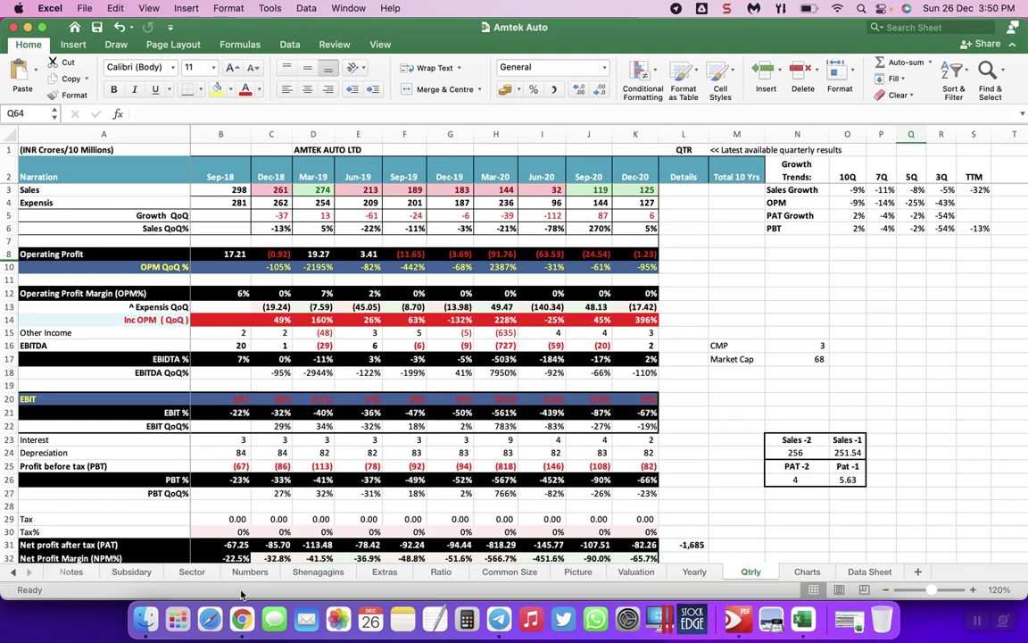
# Switch back to Chrome and open the Asian Paints Ltd company page on Screener.
pyautogui.click(241, 617)
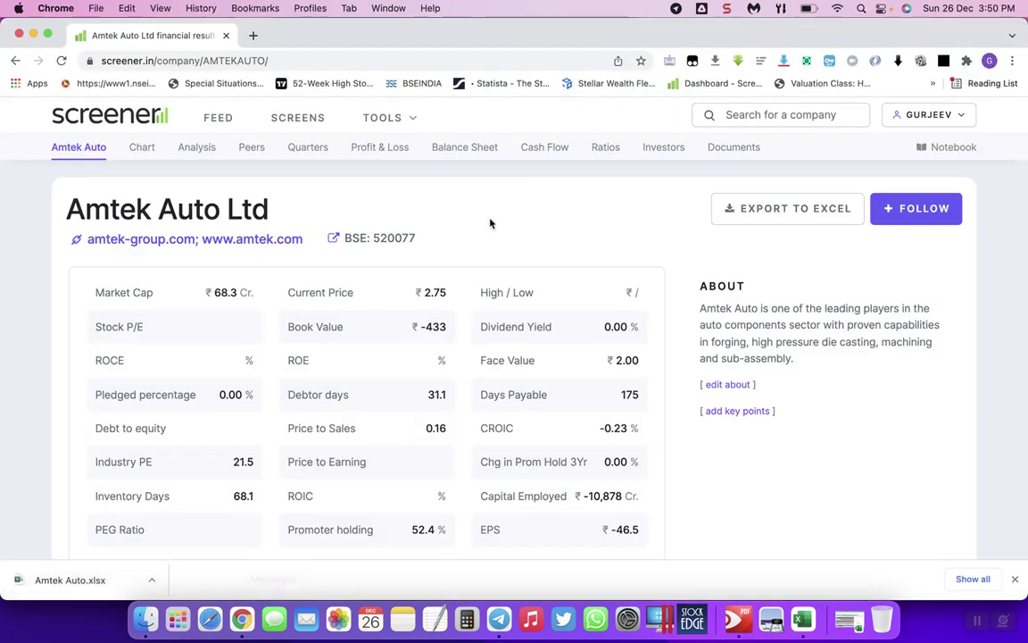
pyautogui.click(737, 111)
pyautogui.write('asia')
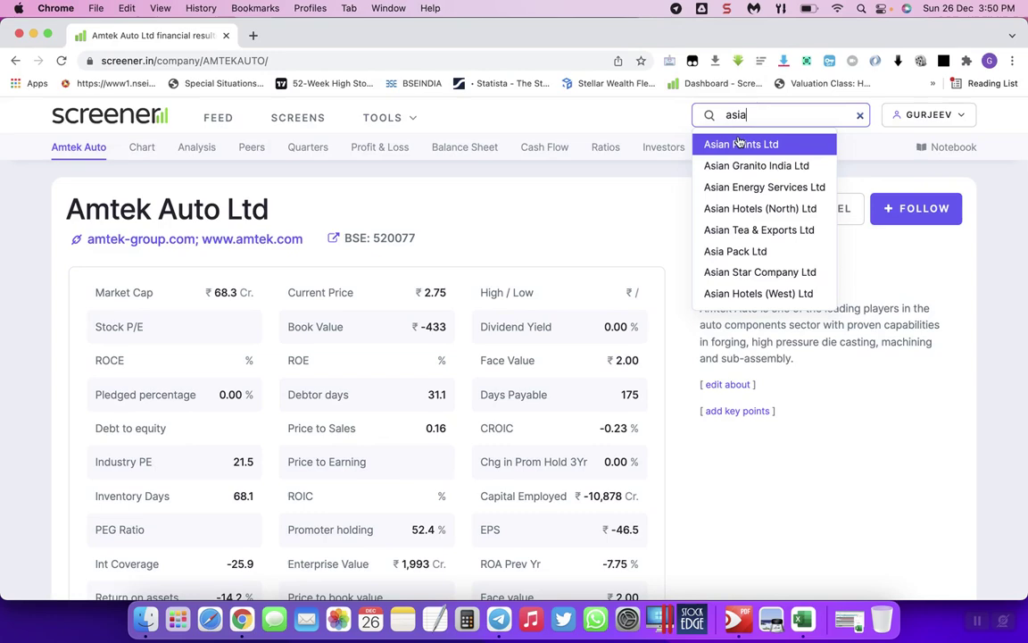
pyautogui.click(739, 144)
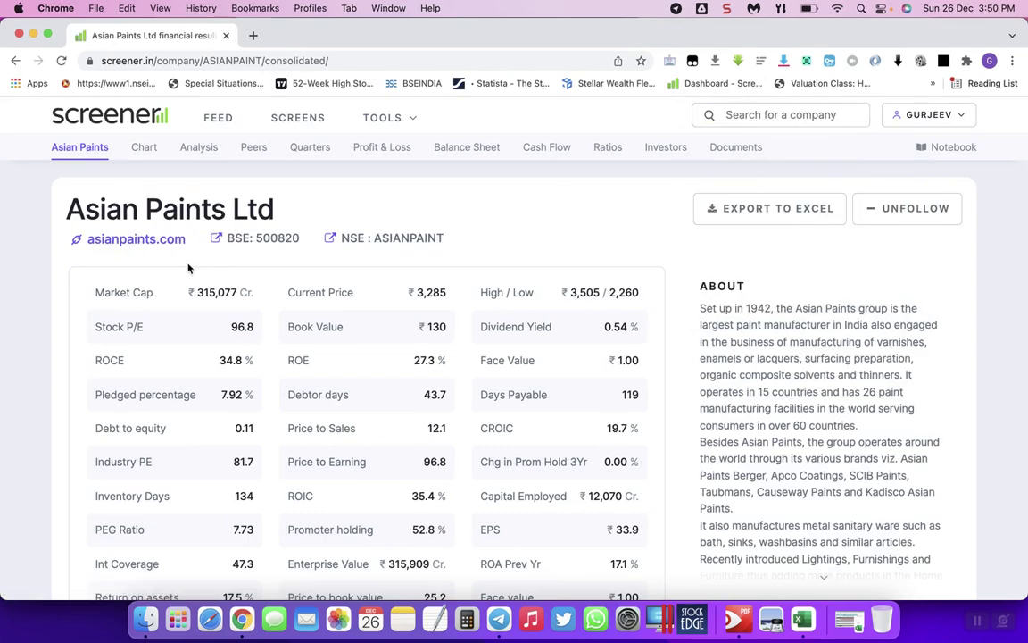
# Look up Relaxo Footwears Ltd on Screener and open its Financial Year 2021 annual report.
pyautogui.click(742, 118)
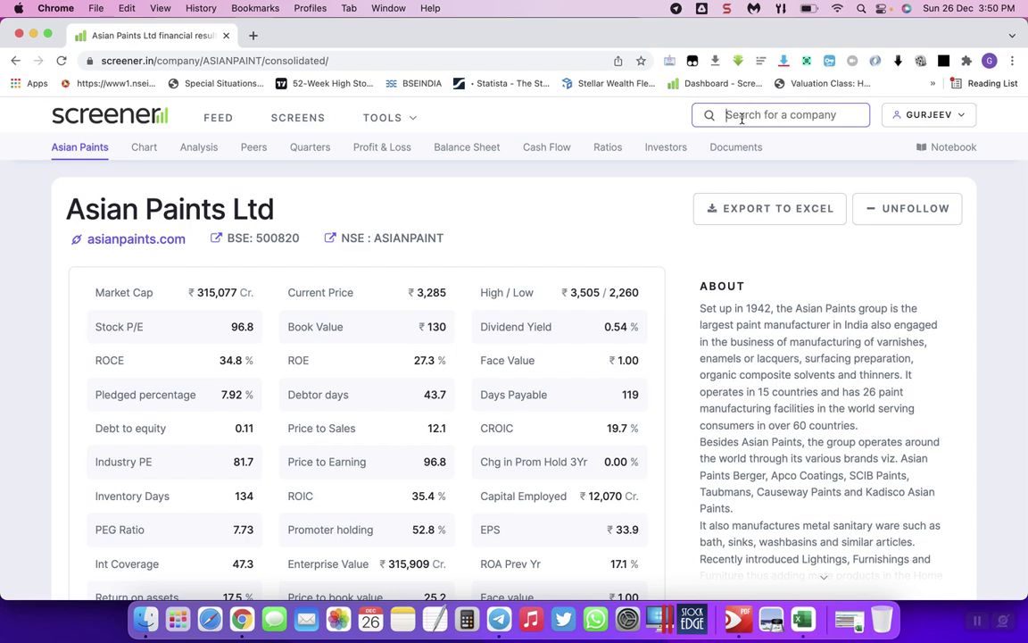
pyautogui.write('rela')
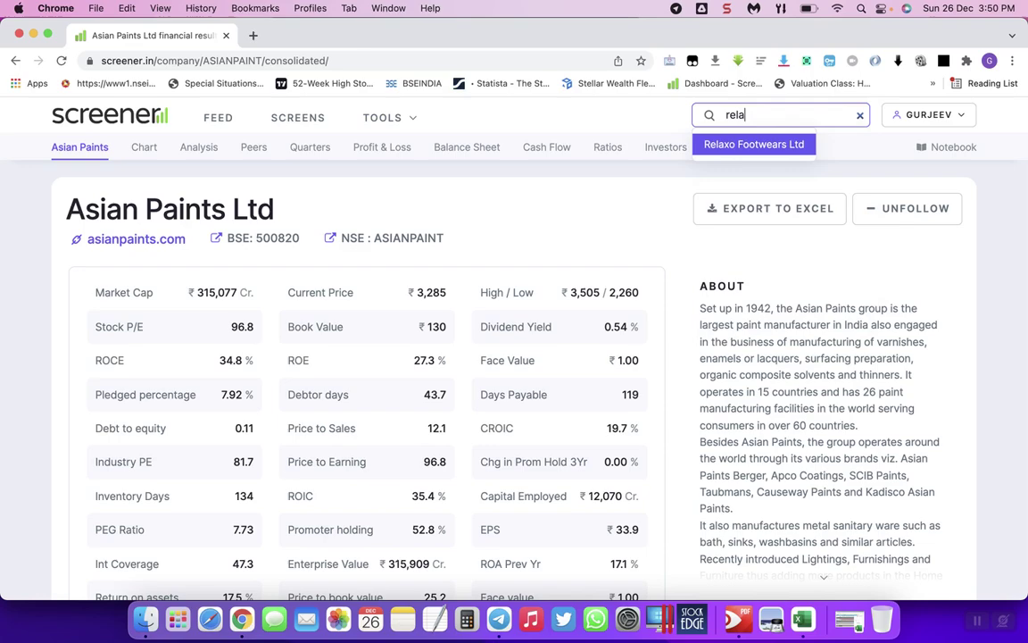
pyautogui.press('Return')
pyautogui.scroll(-20, 537, 486)
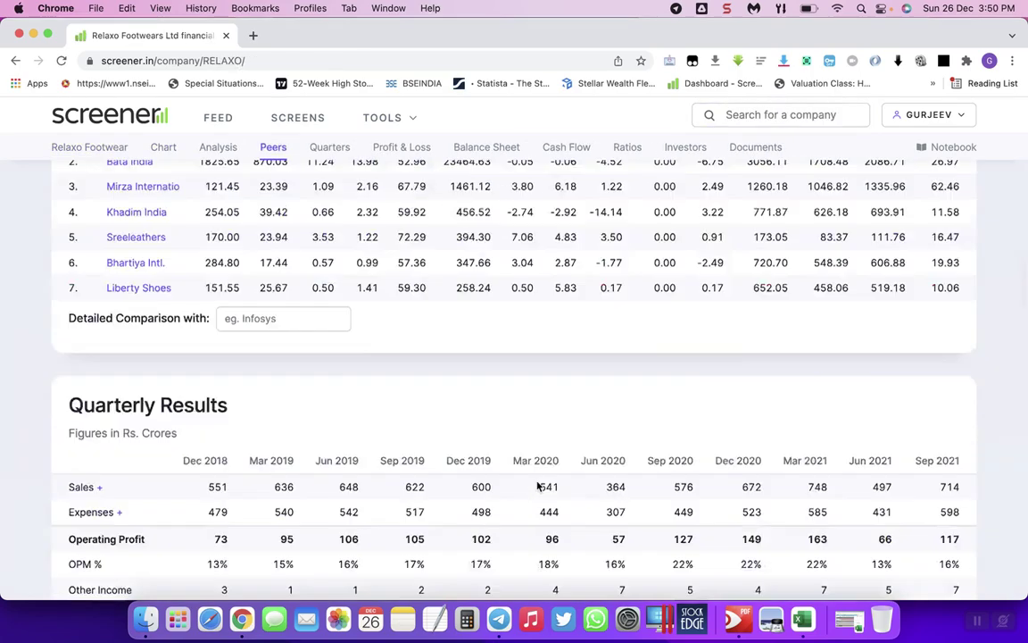
pyautogui.scroll(-5, 537, 486)
pyautogui.scroll(5, 521, 471)
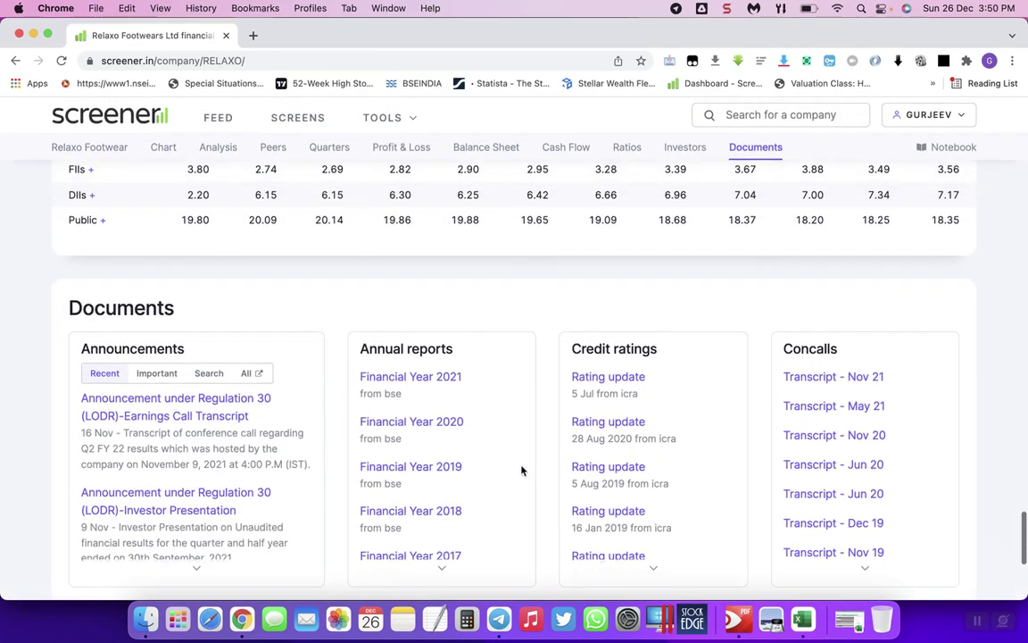
pyautogui.click(446, 384)
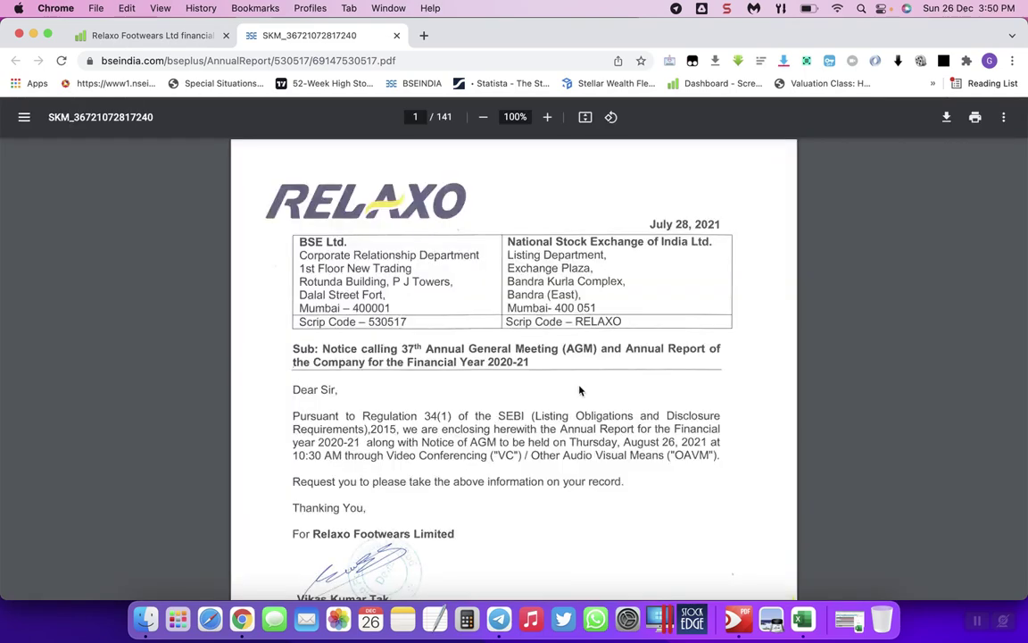
# Search the annual report for "balance sheet" and go through the matches up to the Significant Accounting Policies on page 103.
pyautogui.press('cmd+f')
pyautogui.write('b')
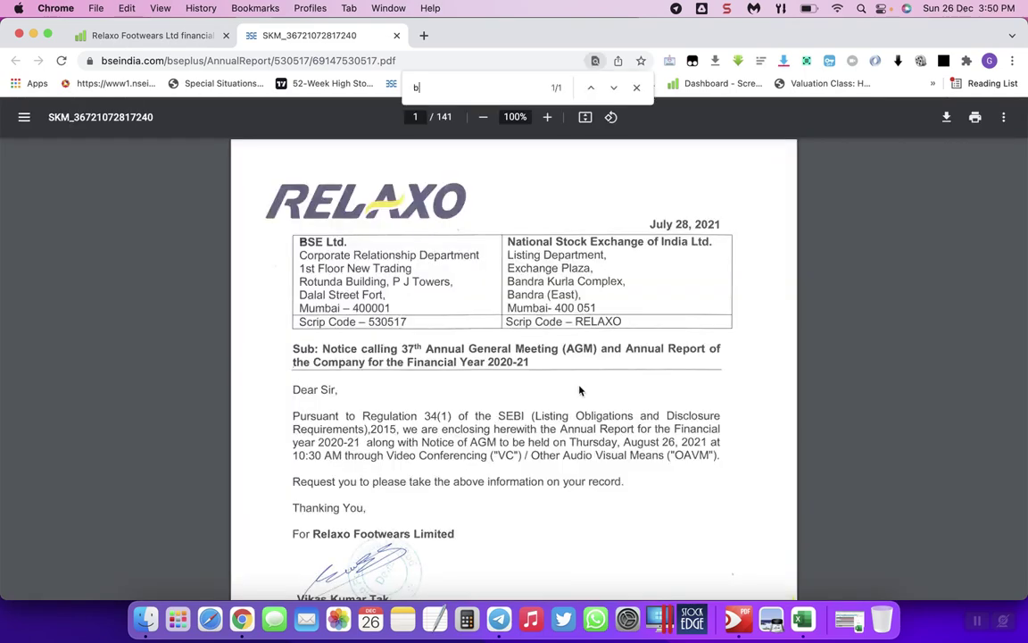
pyautogui.write('alanv')
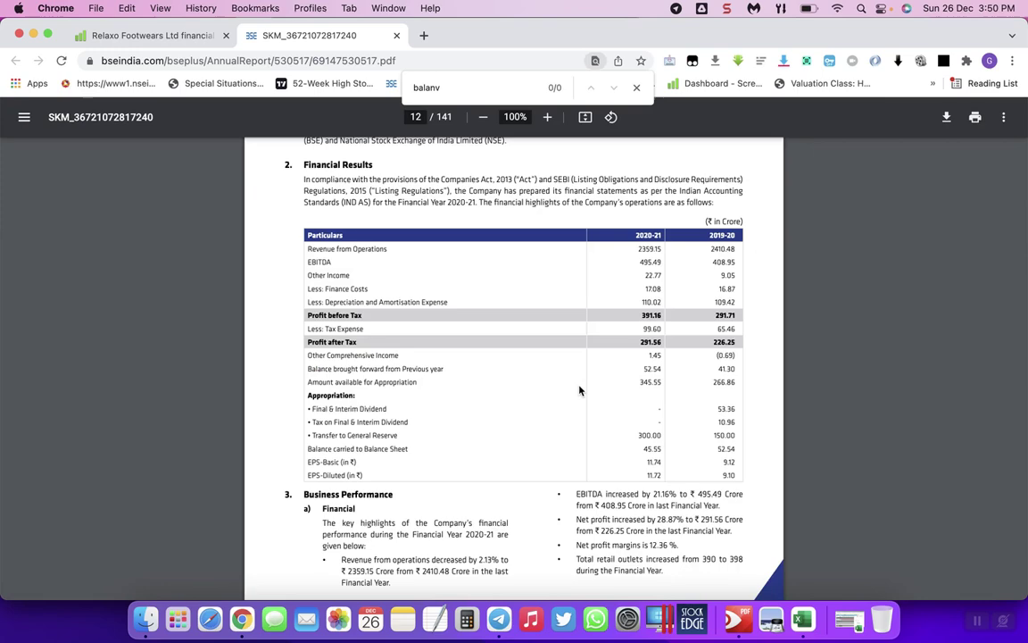
pyautogui.press('BackSpace')
pyautogui.write('ce s')
pyautogui.press('Return')
pyautogui.press('Return')
pyautogui.press('Return')
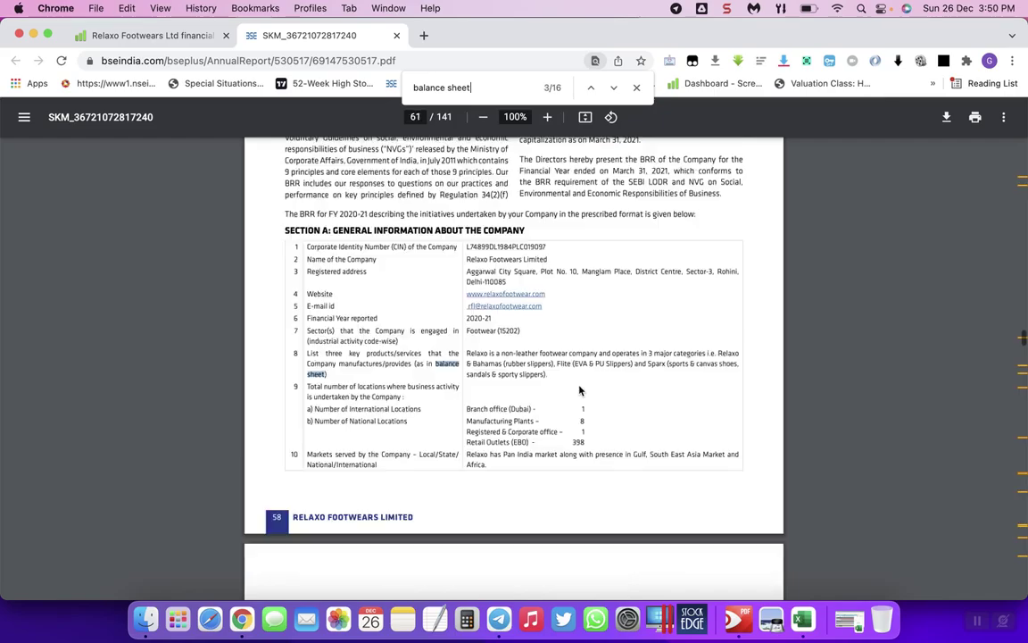
pyautogui.press('Return')
pyautogui.press('Return')
pyautogui.press('Return')
pyautogui.press('Return')
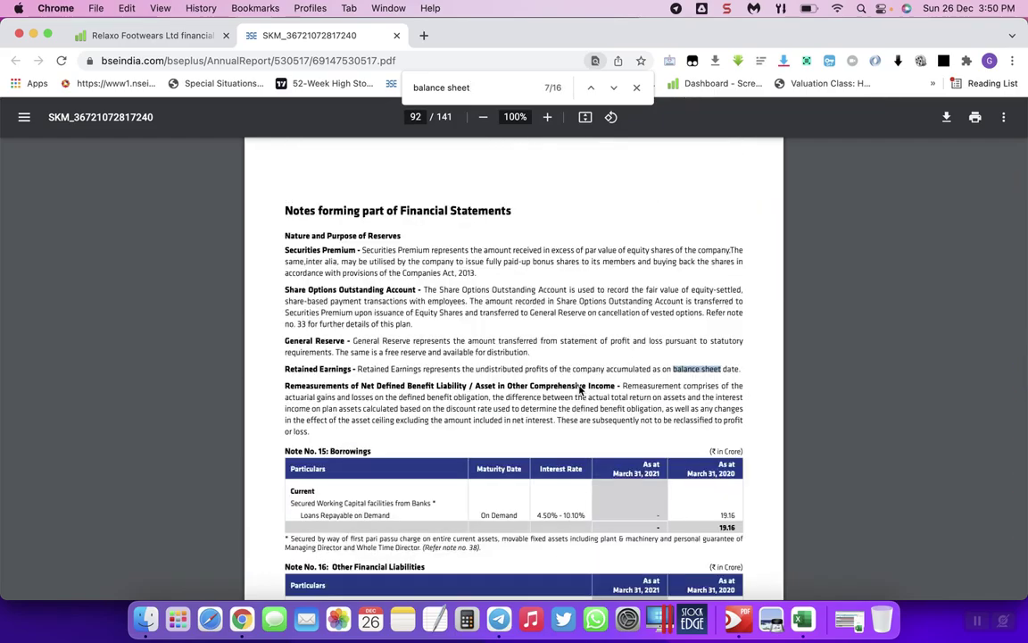
pyautogui.press('Return')
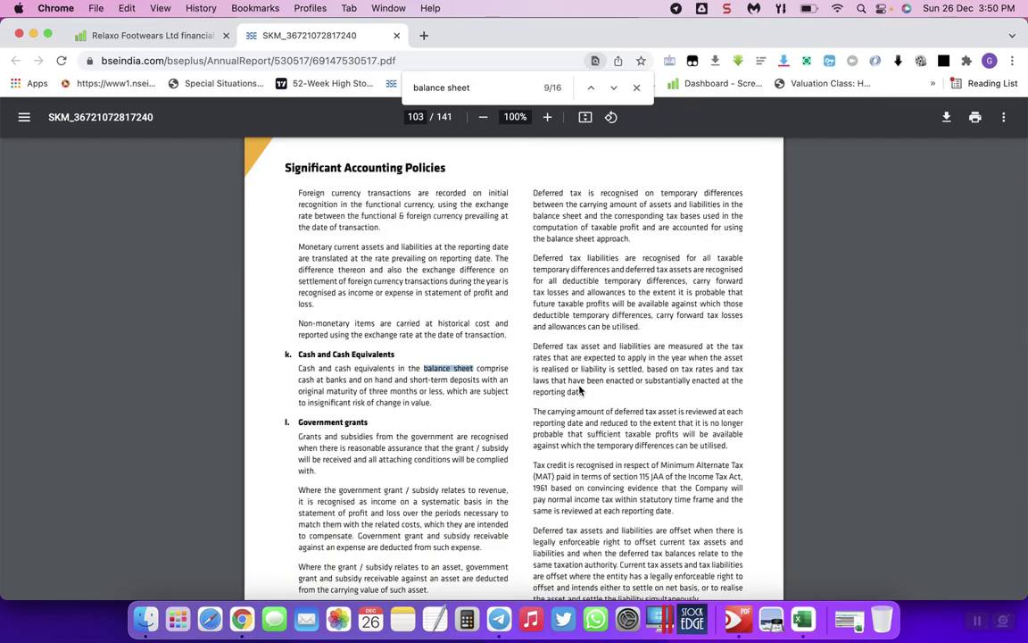
# Look back through the Significant Accounting Policies and expense notes to the revenue note on page 95, and close the text search.
pyautogui.scroll(3, 578, 390)
pyautogui.scroll(1, 579, 390)
pyautogui.scroll(10, 578, 390)
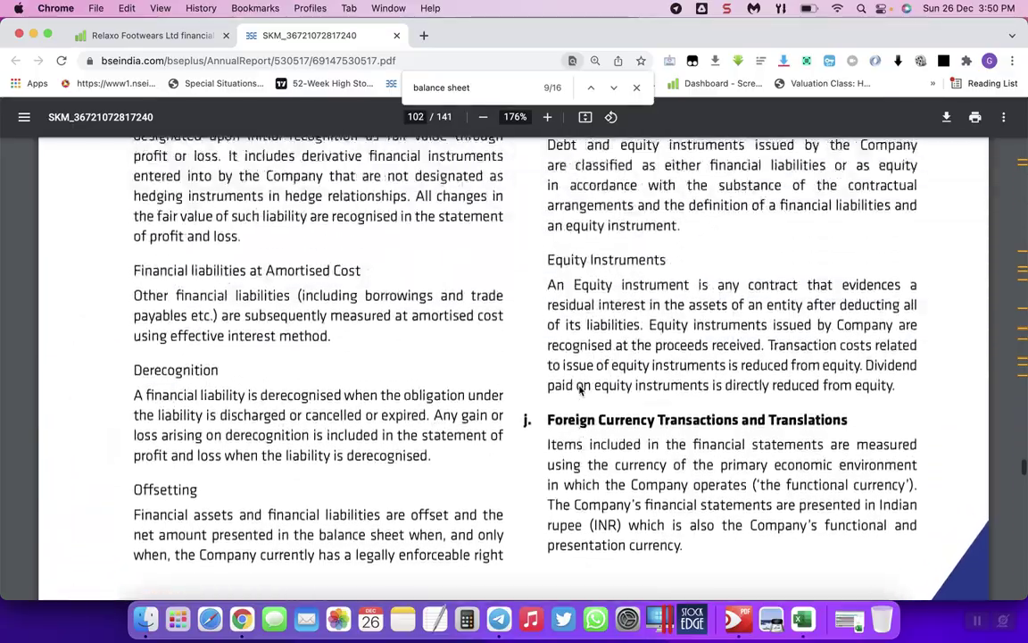
pyautogui.scroll(10, 578, 390)
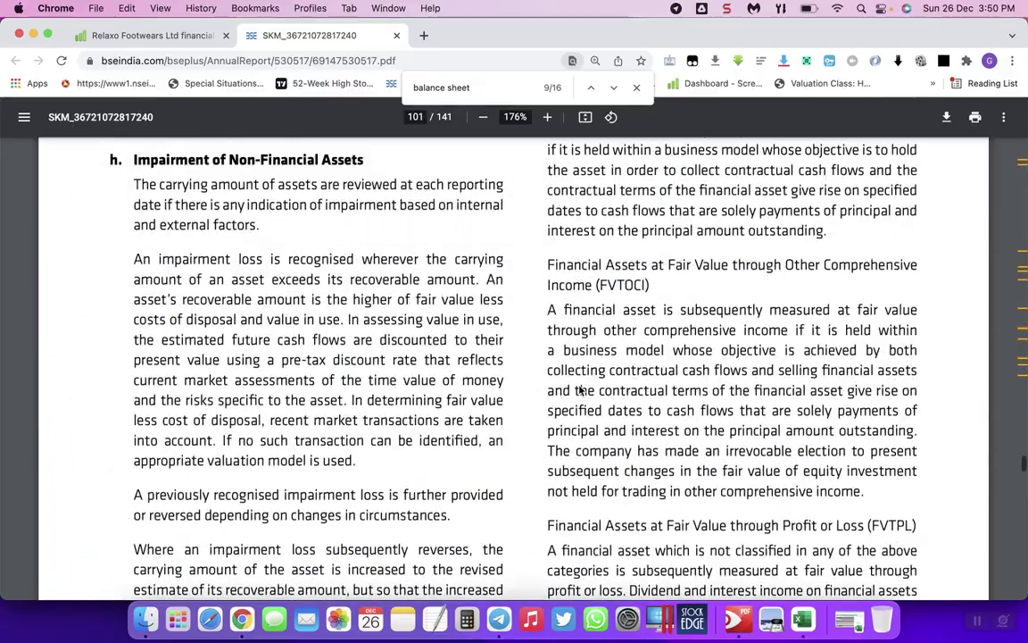
pyautogui.scroll(-2, 579, 390)
pyautogui.scroll(20, 578, 390)
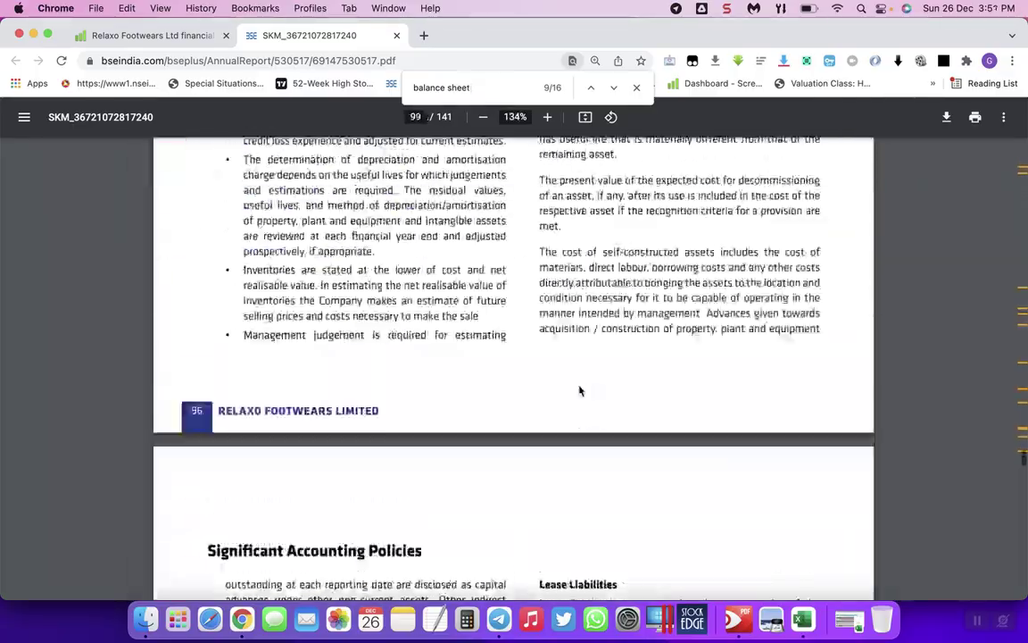
pyautogui.scroll(20, 578, 390)
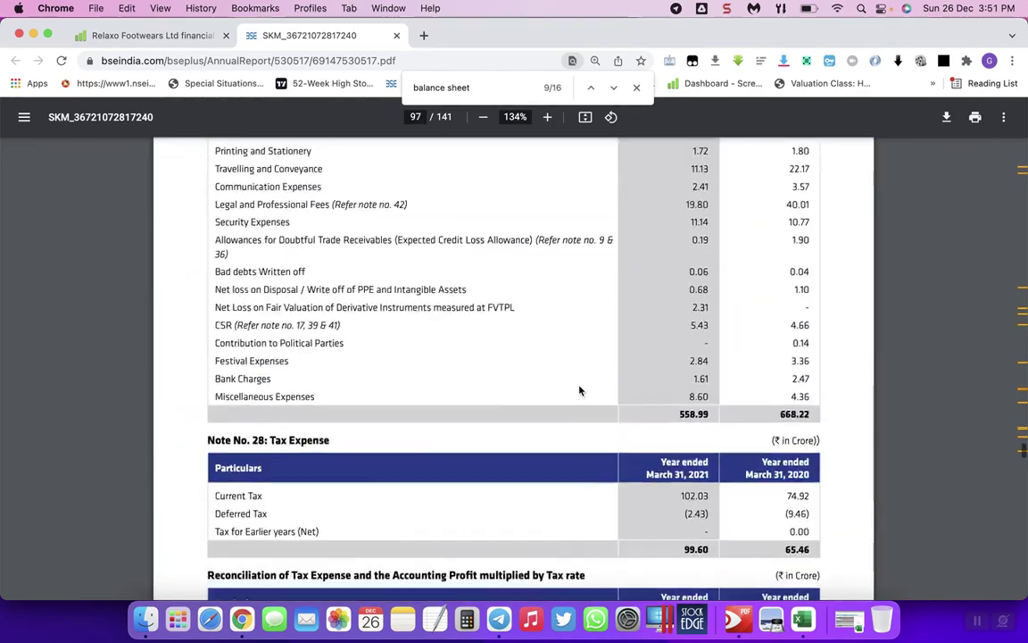
pyautogui.scroll(10, 578, 390)
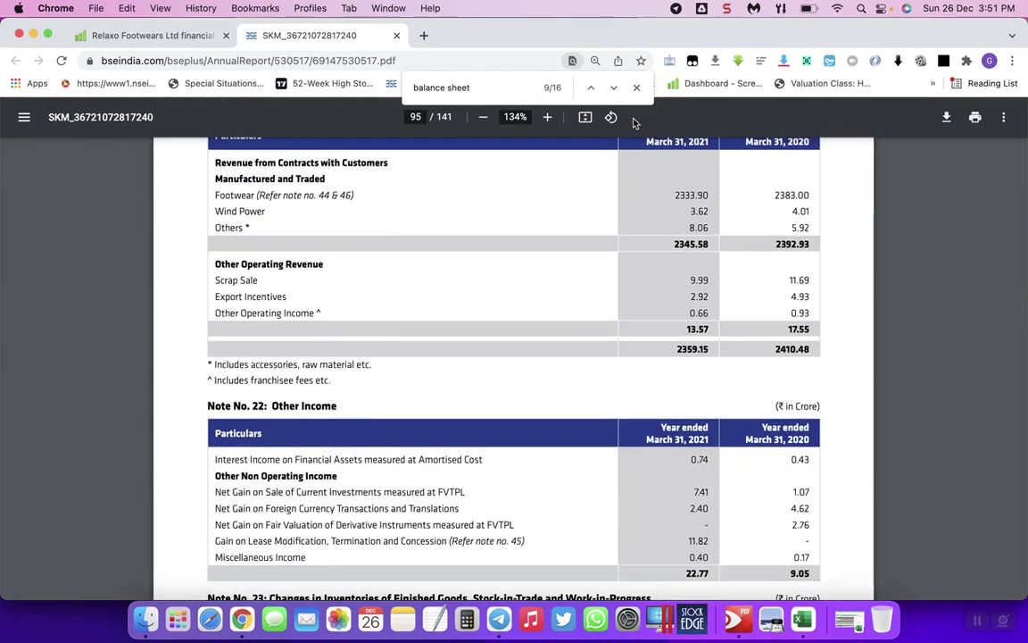
pyautogui.click(636, 90)
# Look back through the notes, financial statements and audit annexures to the start of the Independent Auditors' Report on page 70.
pyautogui.scroll(20, 534, 241)
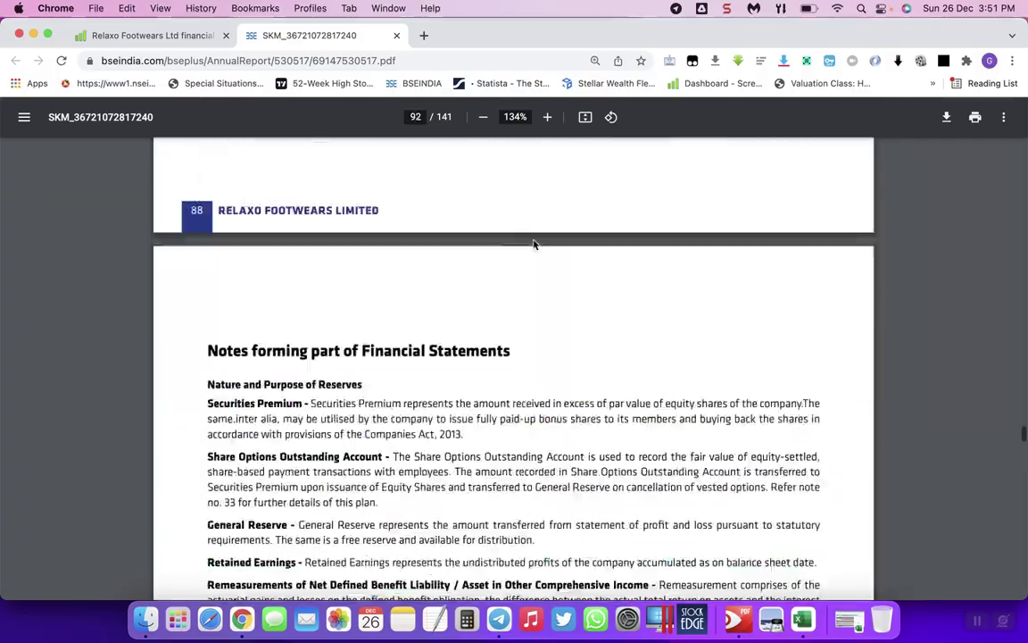
pyautogui.scroll(20, 534, 243)
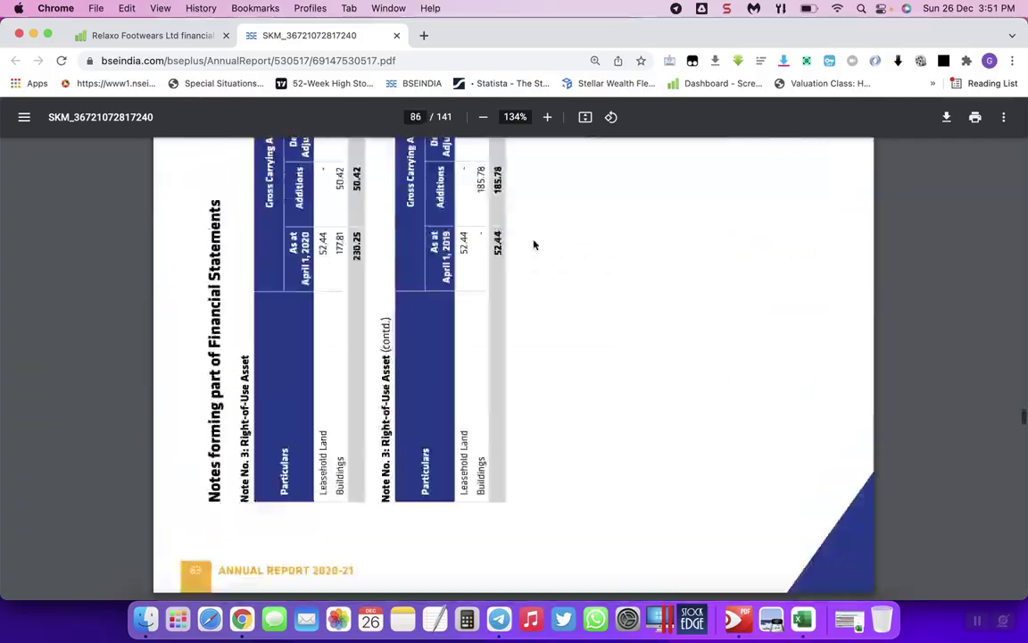
pyautogui.scroll(20, 534, 243)
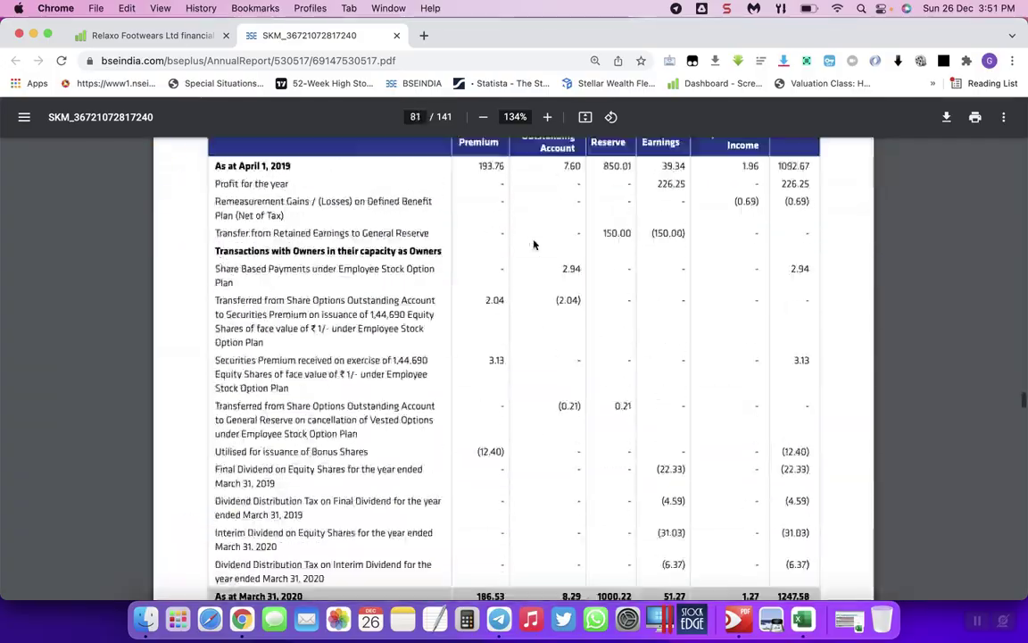
pyautogui.scroll(20, 534, 244)
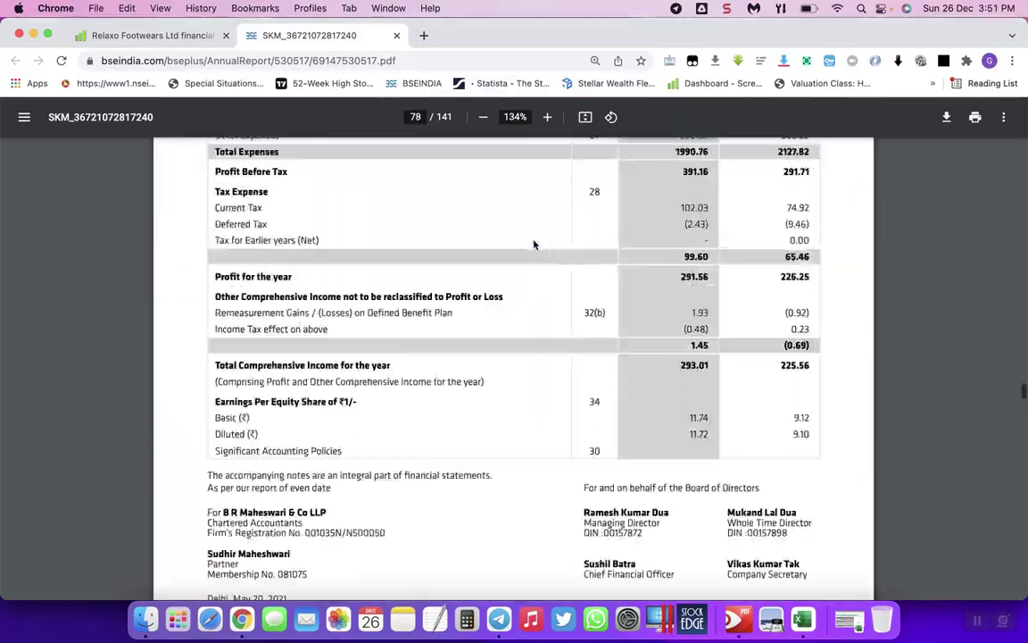
pyautogui.scroll(20, 534, 243)
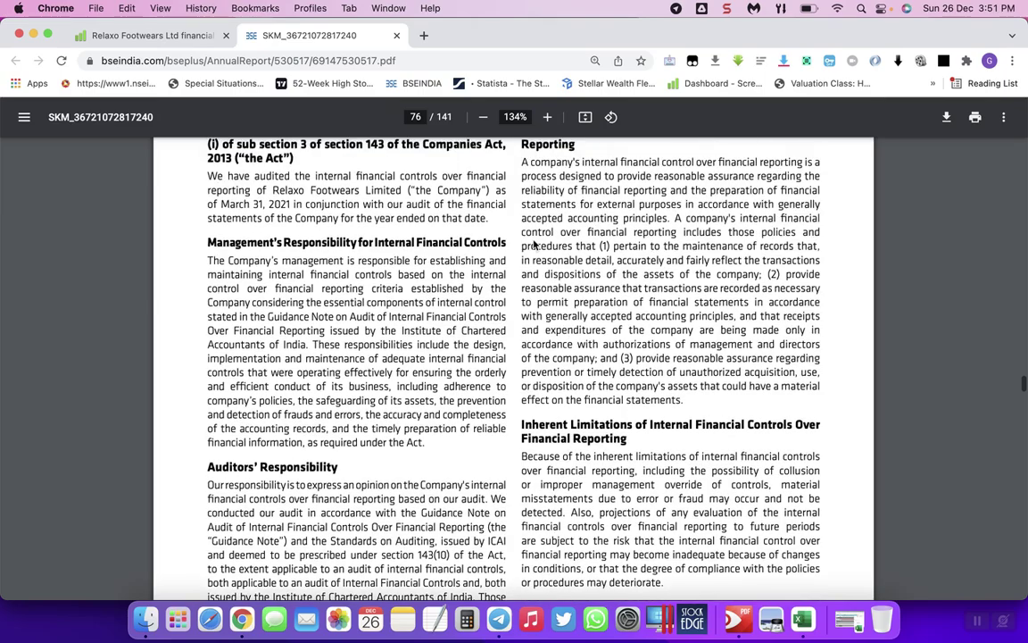
pyautogui.scroll(20, 534, 244)
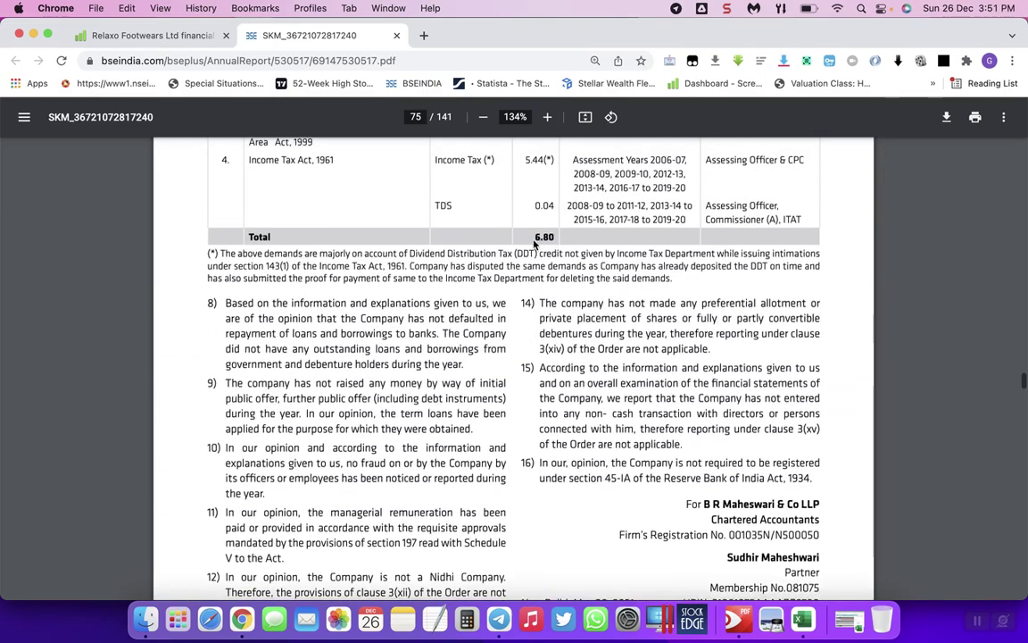
pyautogui.scroll(8, 534, 243)
pyautogui.scroll(20, 534, 243)
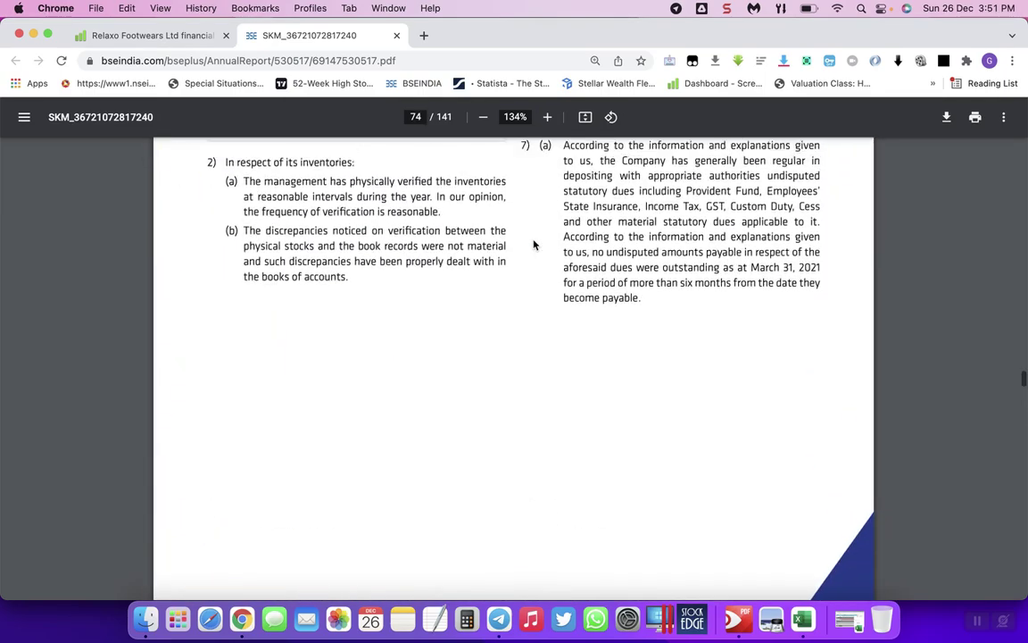
pyautogui.scroll(20, 534, 243)
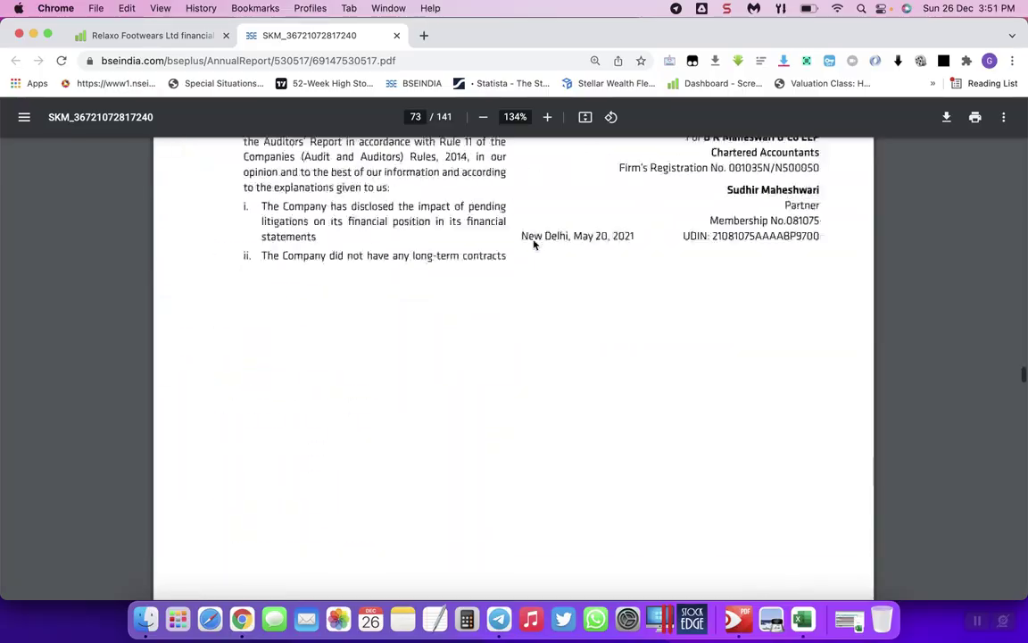
pyautogui.scroll(20, 534, 244)
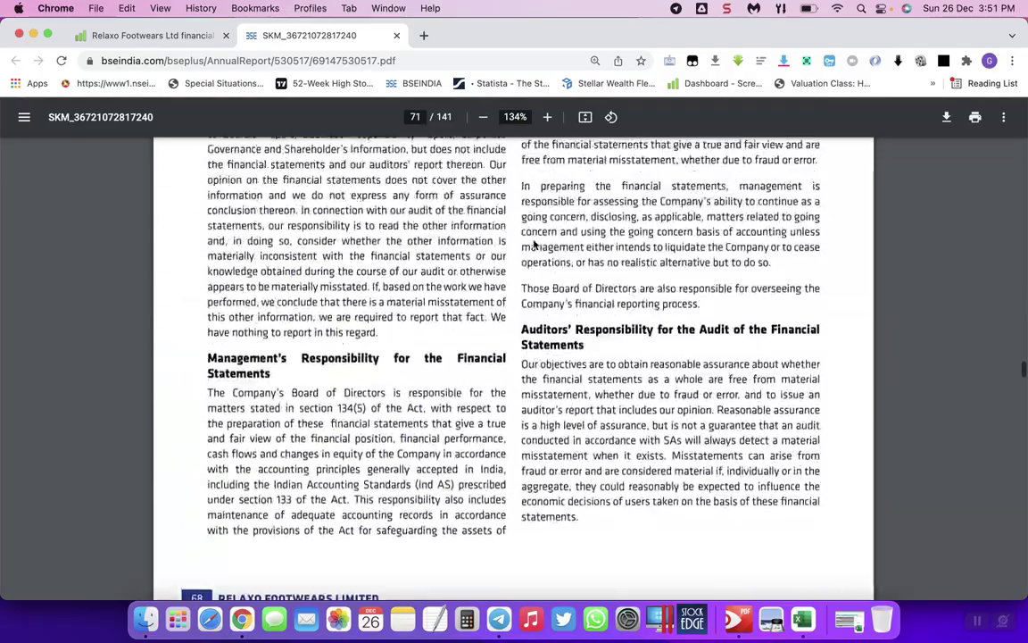
pyautogui.scroll(10, 533, 244)
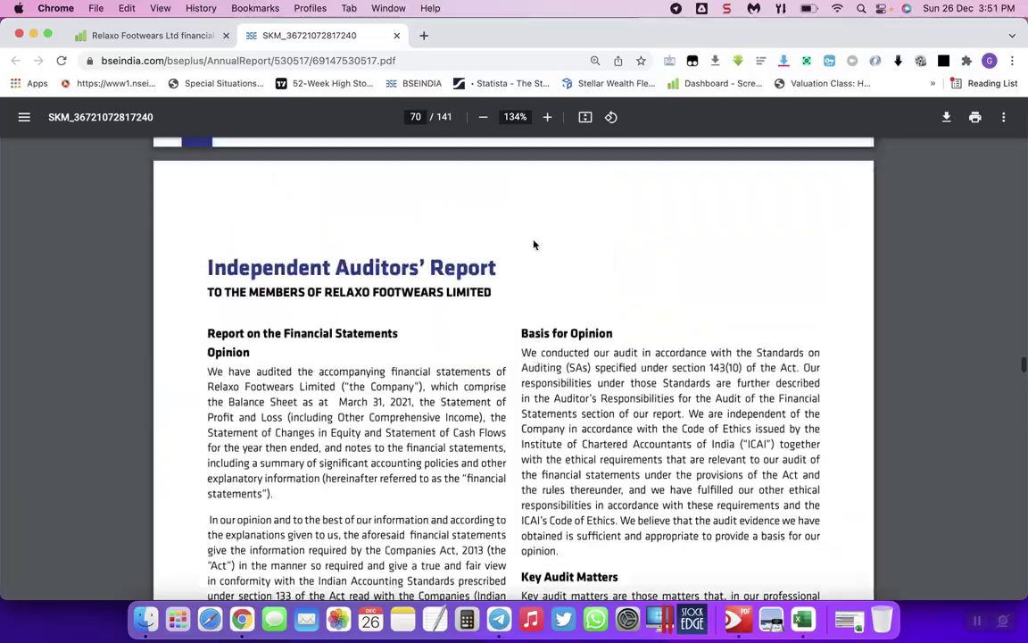
# Look forward through the audit annexures and financial statements to the borrowings and lease liabilities cash flow tables on page 80.
pyautogui.scroll(-20, 534, 244)
pyautogui.scroll(-20, 534, 244)
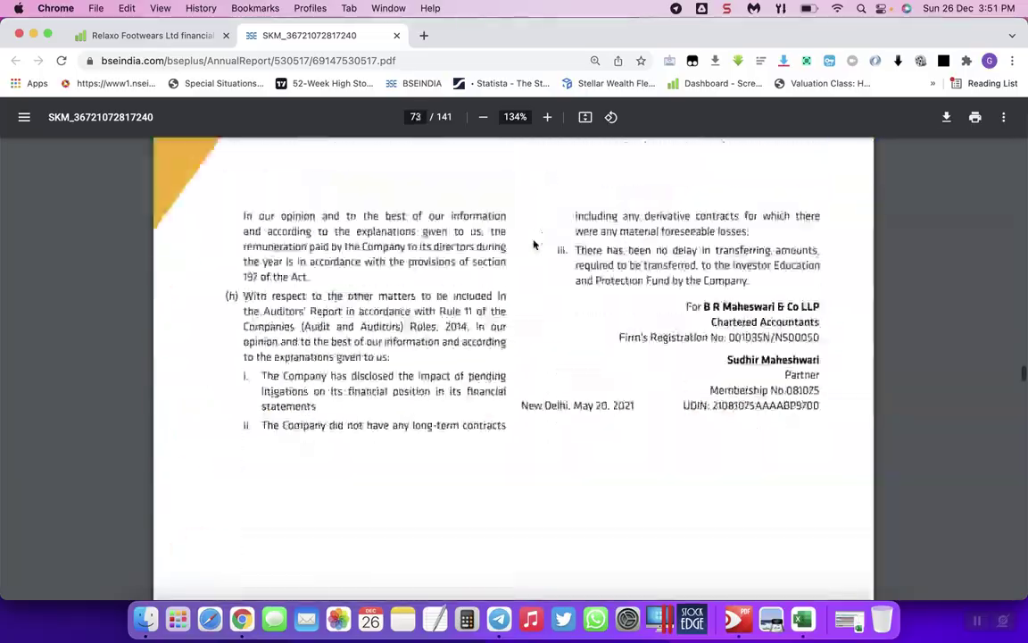
pyautogui.scroll(-20, 534, 244)
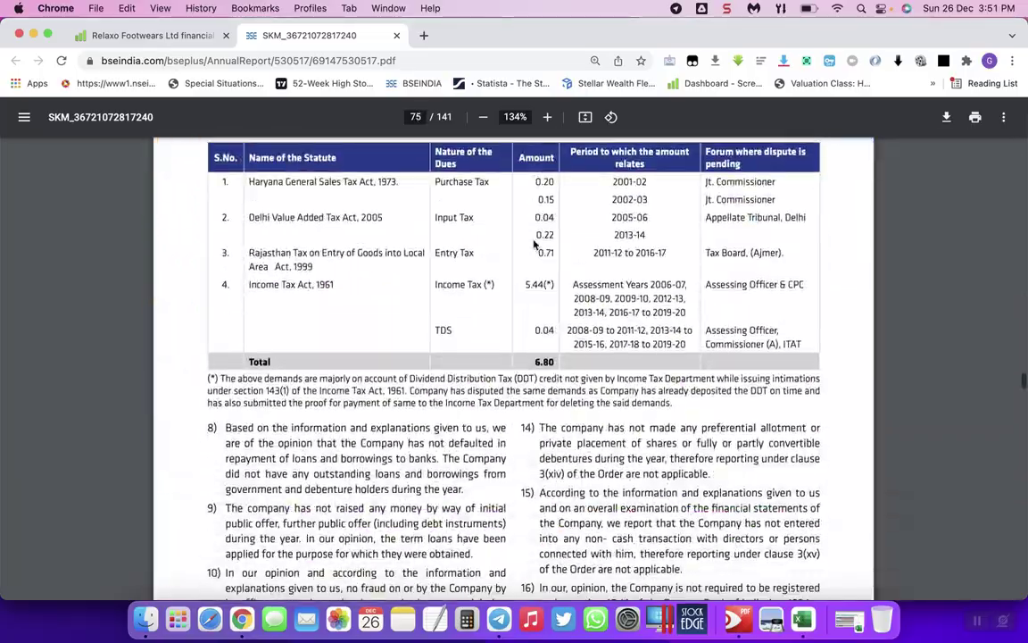
pyautogui.scroll(3, 533, 243)
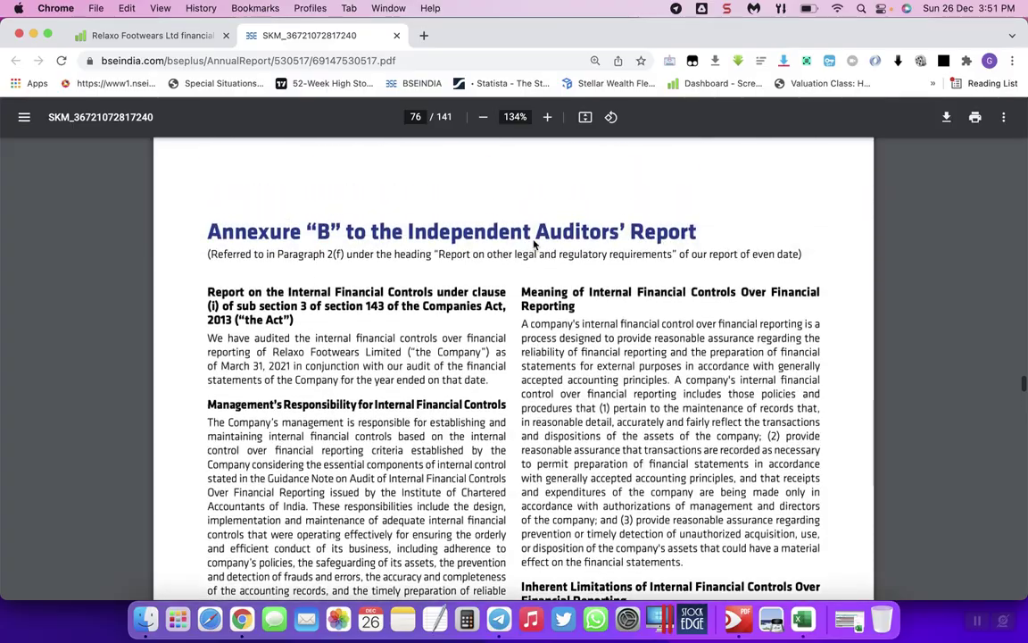
pyautogui.scroll(-20, 534, 244)
pyautogui.scroll(-20, 534, 244)
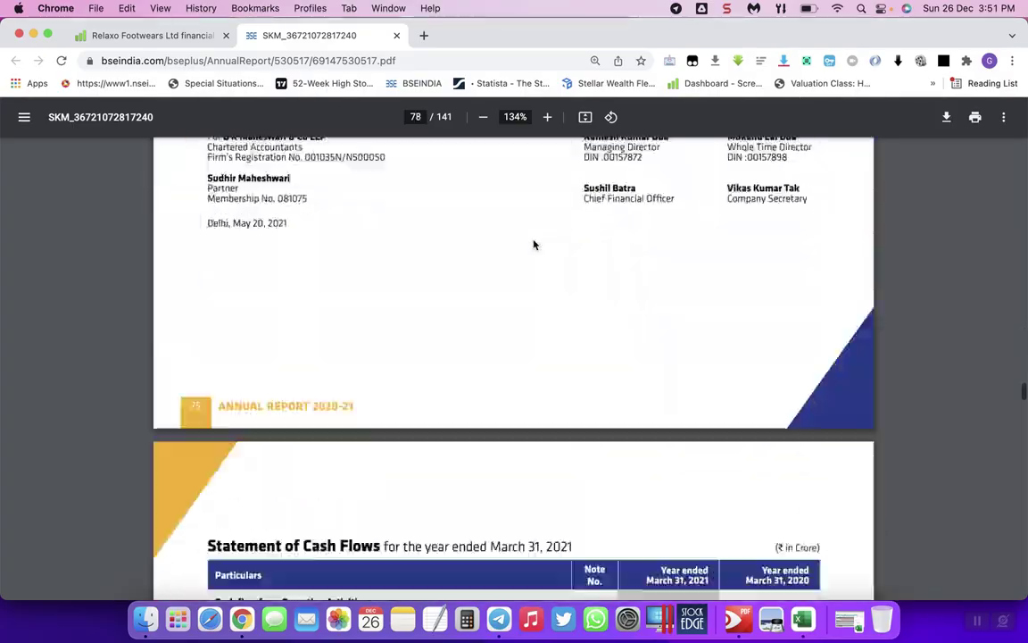
pyautogui.scroll(-10, 534, 244)
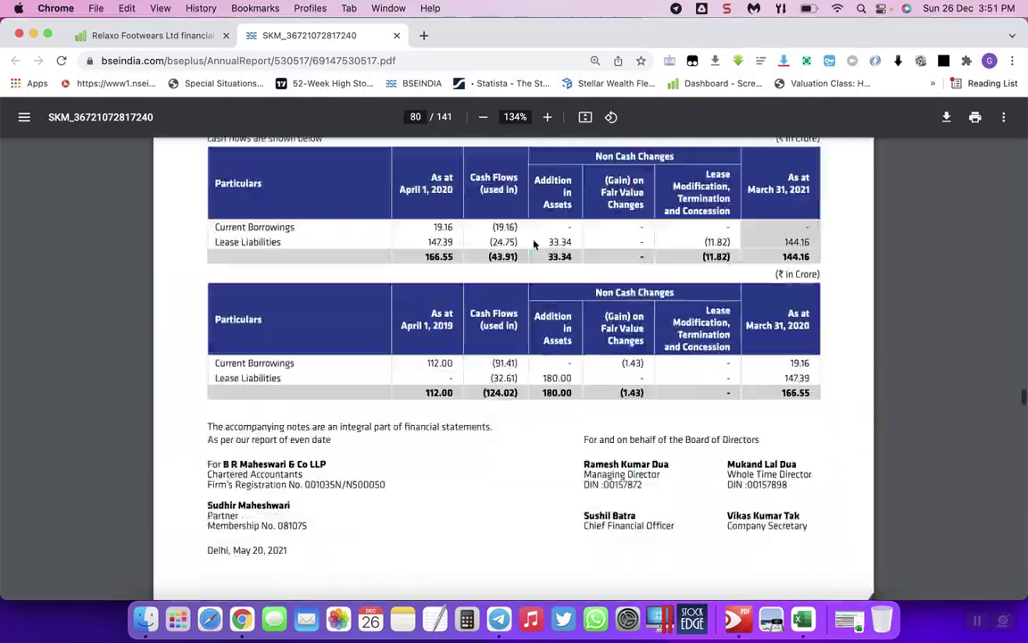
pyautogui.scroll(2, 534, 244)
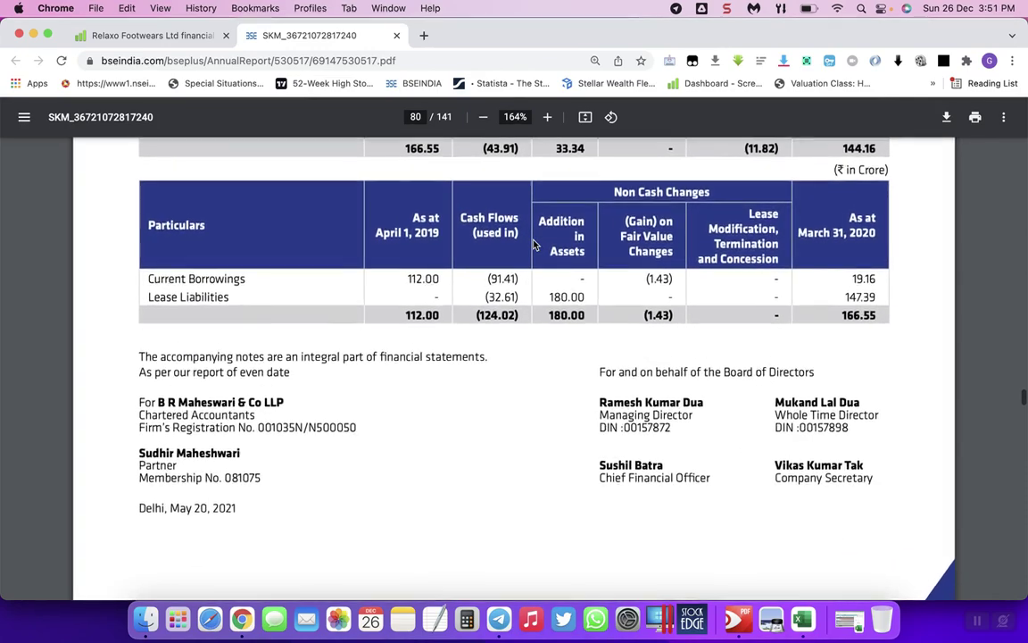
# Search the annual report PDF for "revenue".
pyautogui.scroll(-15, 534, 244)
pyautogui.scroll(-20, 534, 245)
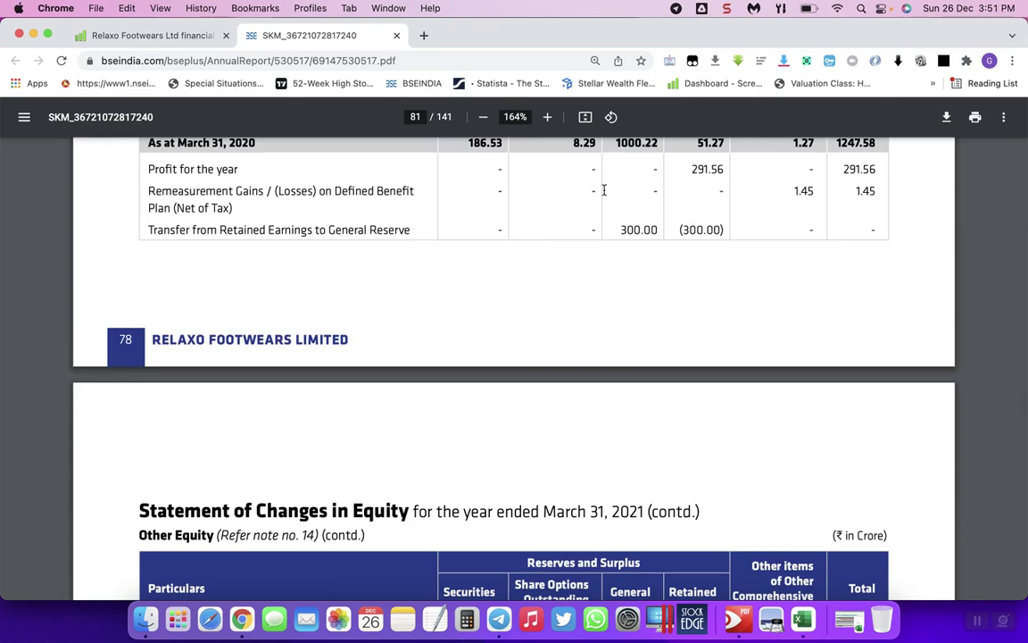
pyautogui.press('super+f')
pyautogui.write('revenue')
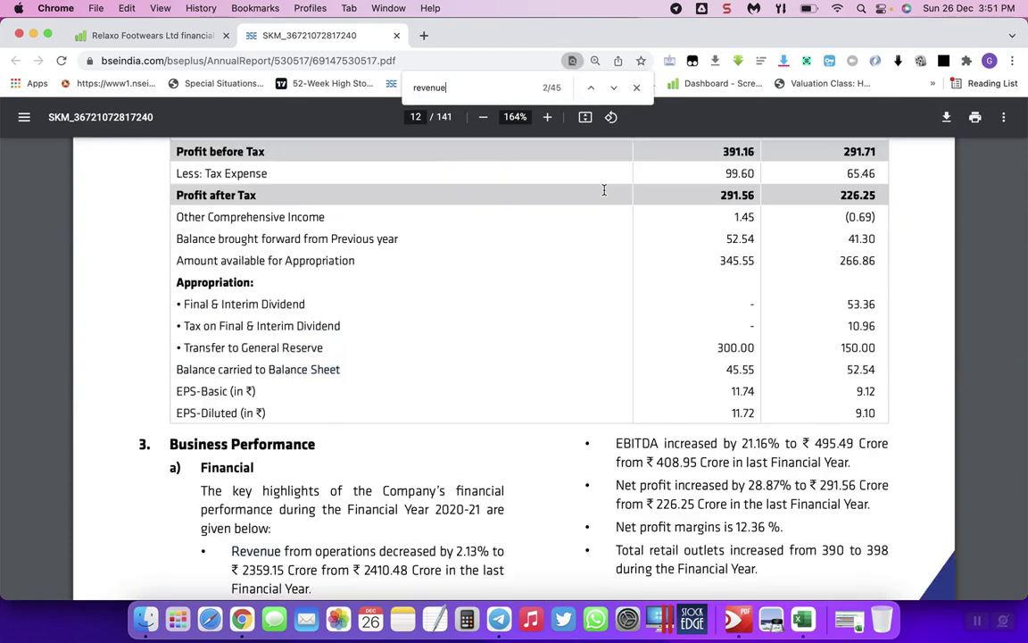
pyautogui.press('Return')
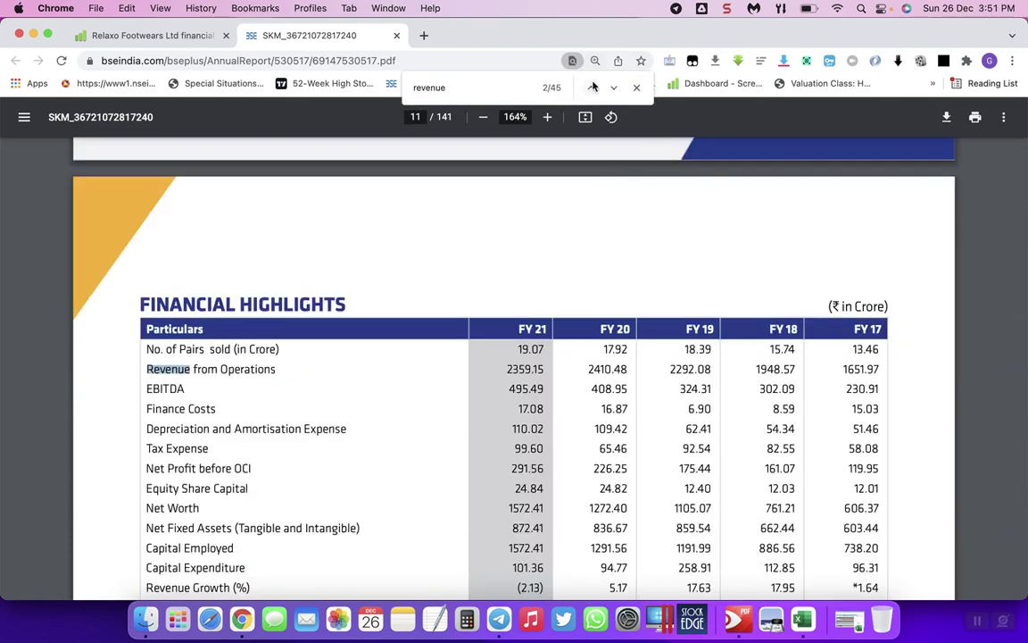
# Go through the "revenue" matches until reaching the Revenue Recognition entry under Key Audit Matters on page 70.
pyautogui.click(593, 86)
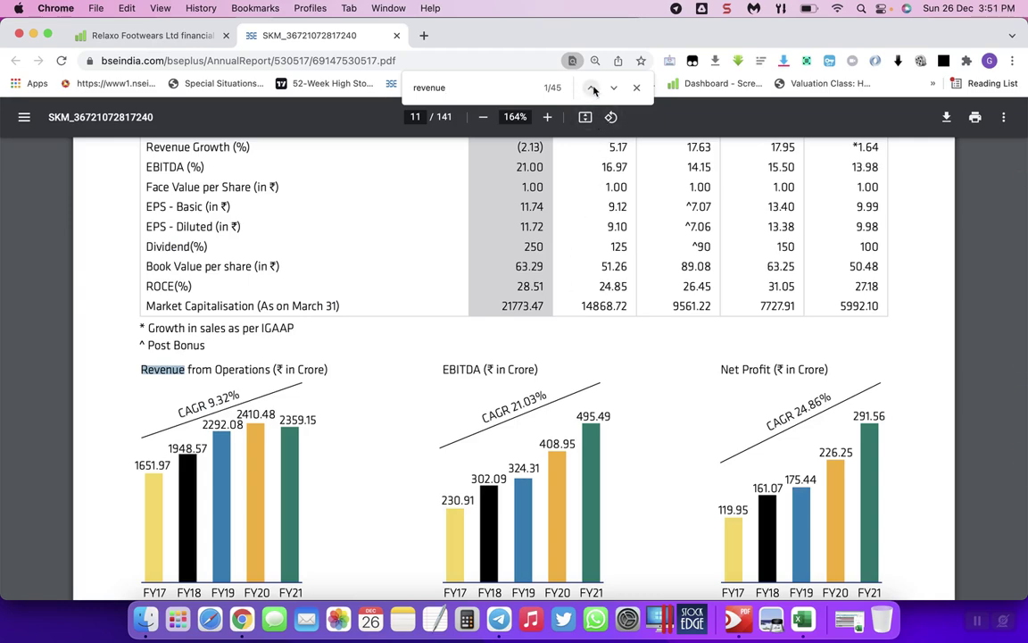
pyautogui.click(592, 88)
pyautogui.click(615, 88)
pyautogui.click(615, 88)
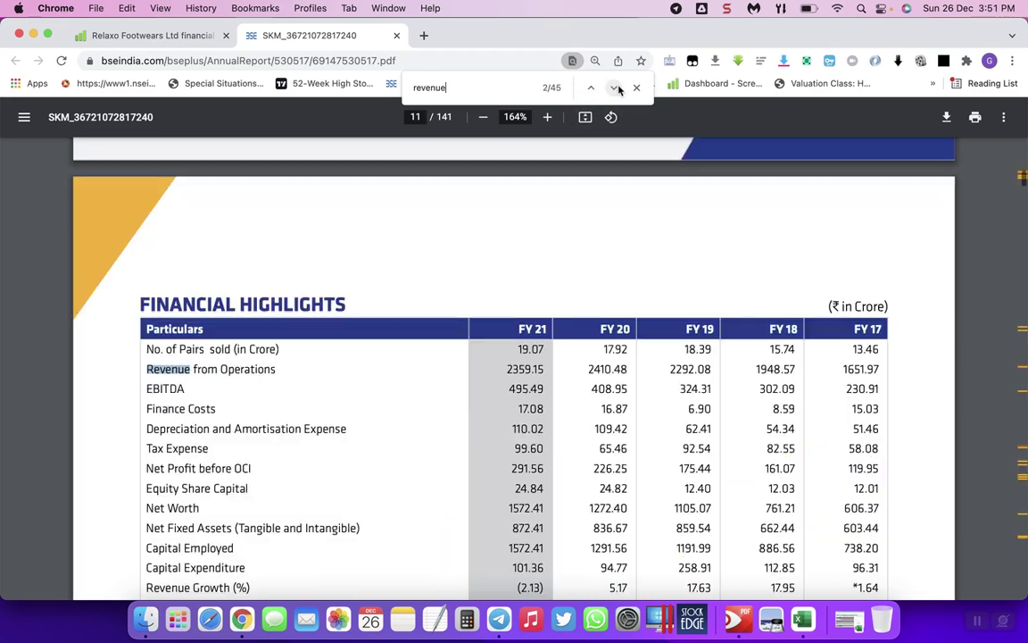
pyautogui.click(616, 88)
pyautogui.click(615, 87)
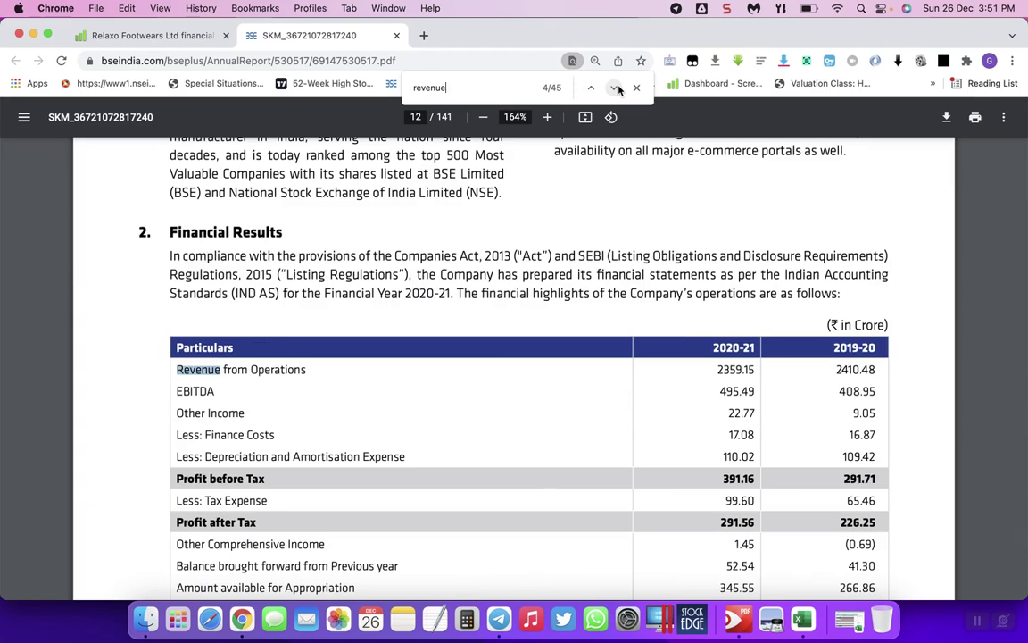
pyautogui.click(616, 88)
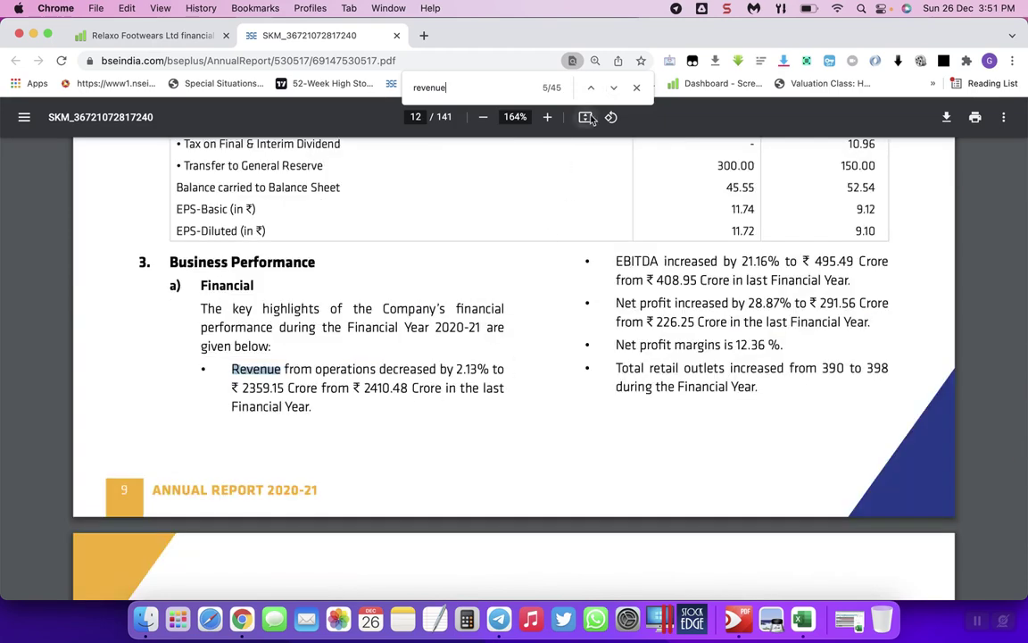
pyautogui.click(613, 88)
pyautogui.click(613, 88)
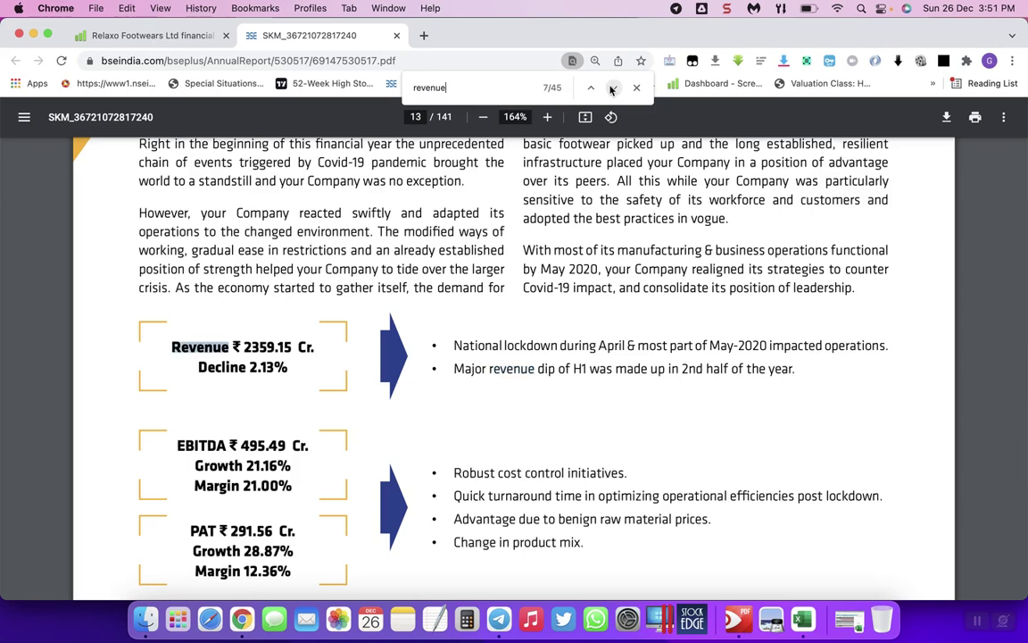
pyautogui.click(613, 87)
pyautogui.click(613, 87)
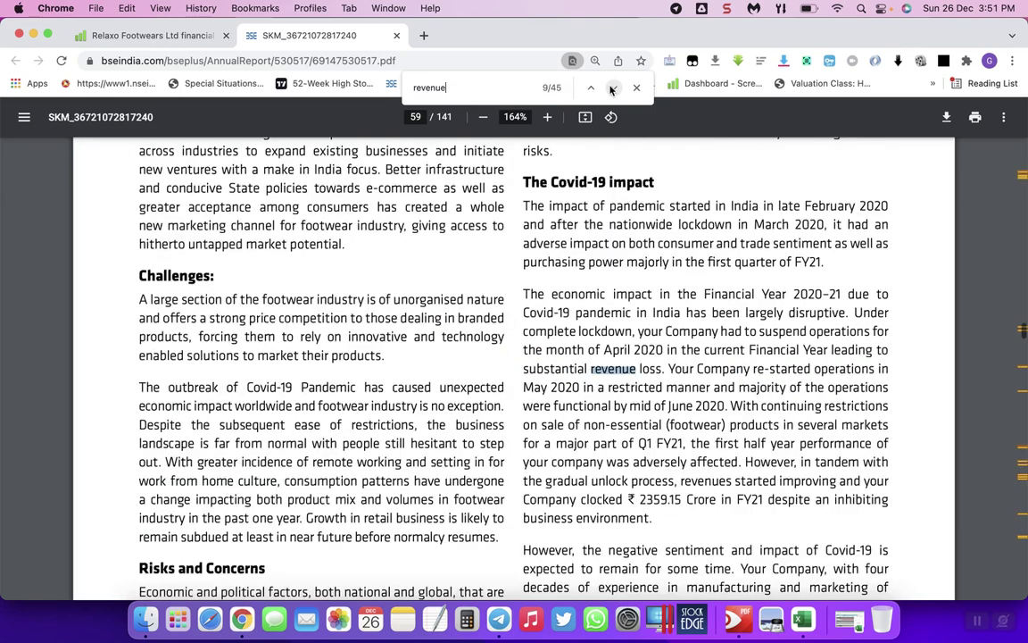
pyautogui.click(614, 87)
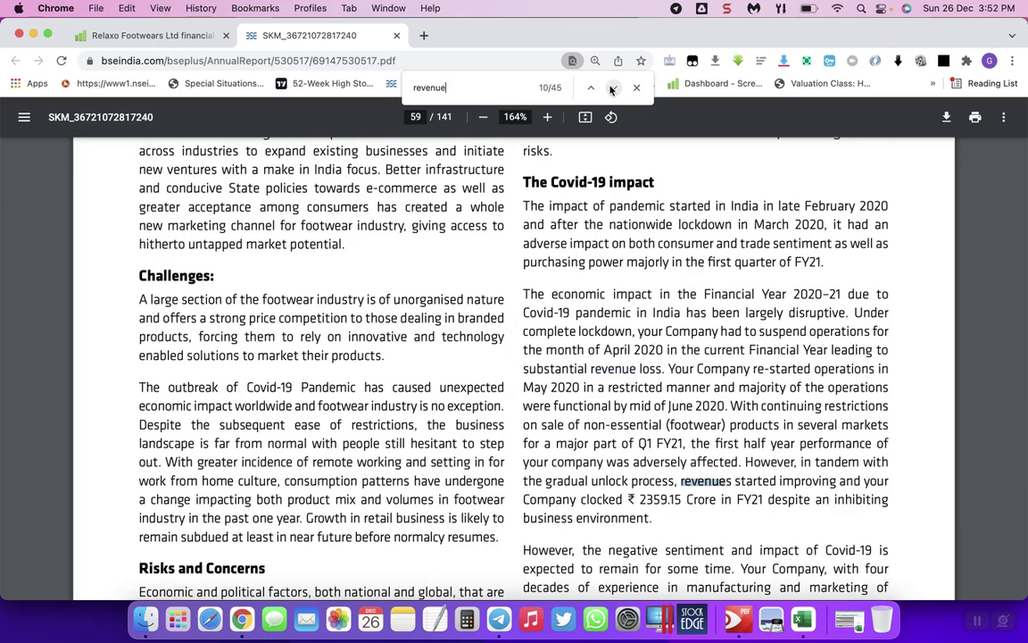
pyautogui.click(614, 87)
# Enlarge the Revenue Recognition entry and highlight its policy text, ending with the phrase "transfer of control of goods to the customer".
pyautogui.scroll(-3, 542, 300)
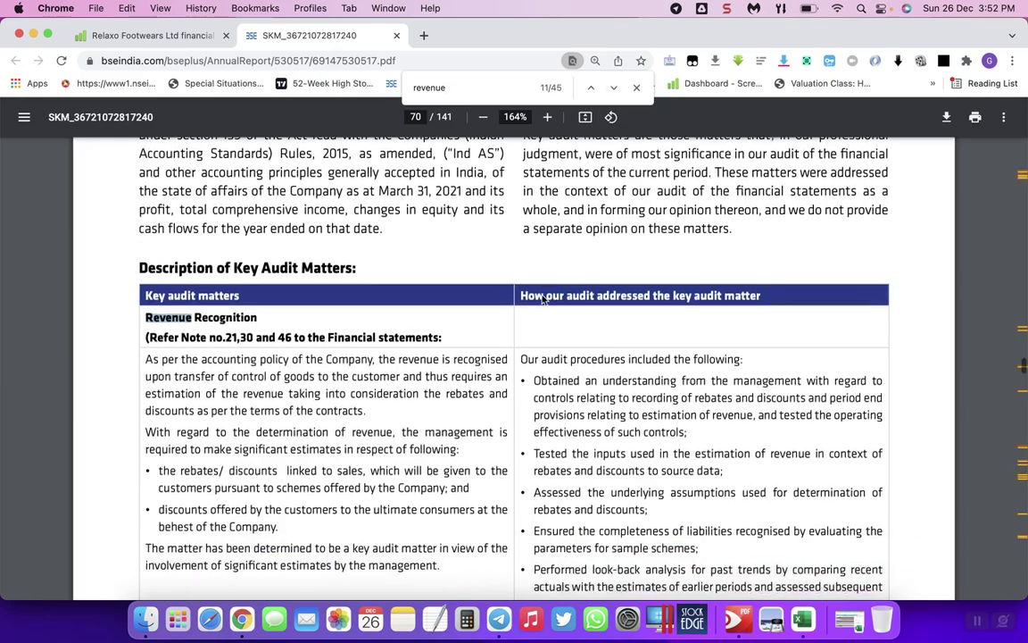
pyautogui.scroll(5, 542, 300)
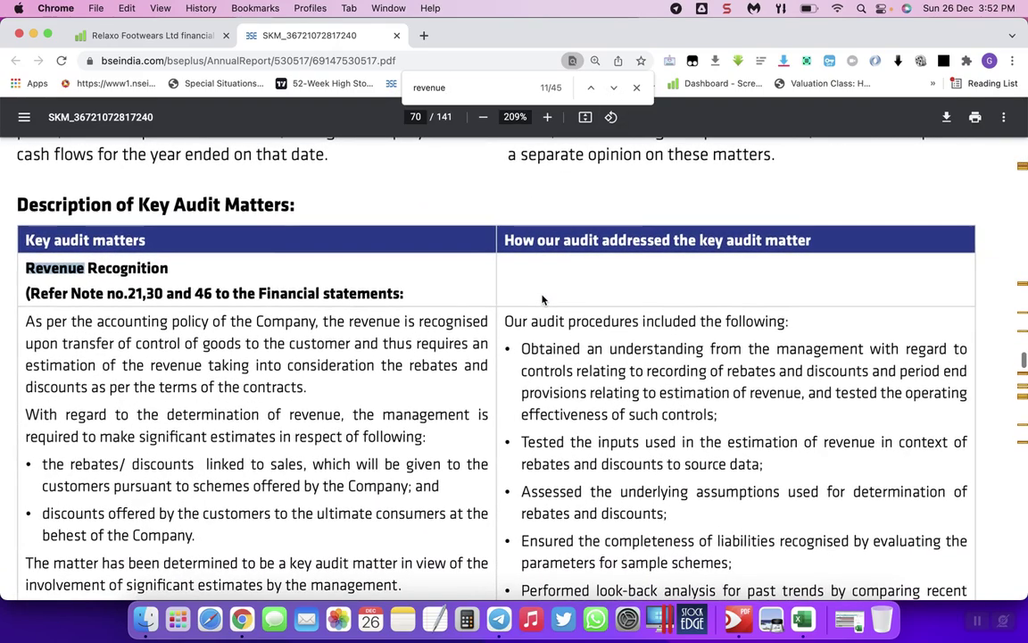
pyautogui.scroll(-1, 446, 304)
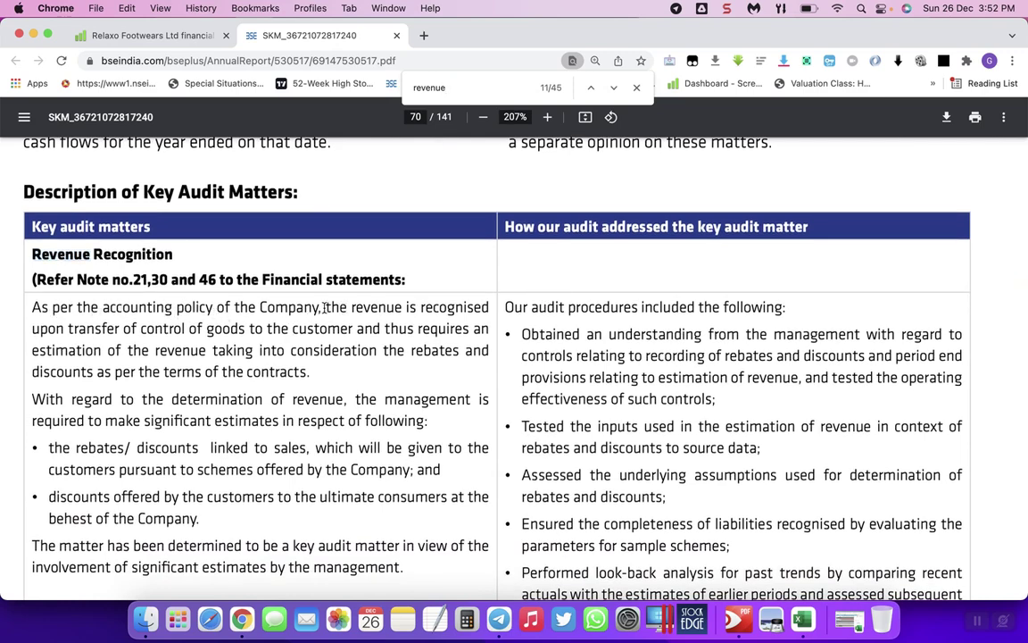
pyautogui.moveTo(325, 307); pyautogui.dragTo(489, 308)
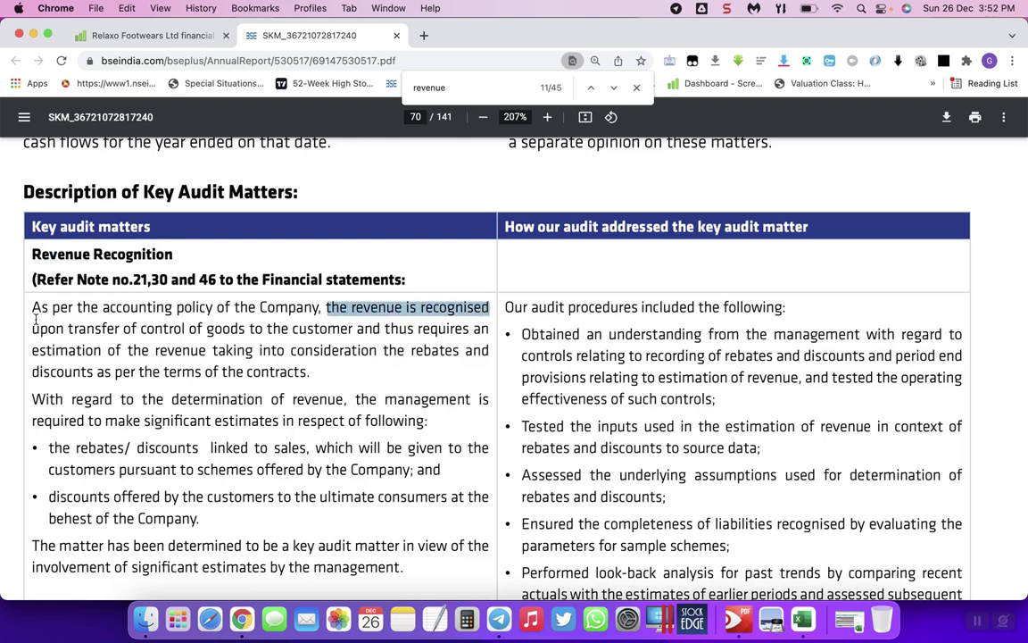
pyautogui.moveTo(30, 328); pyautogui.dragTo(319, 373)
pyautogui.click(158, 313)
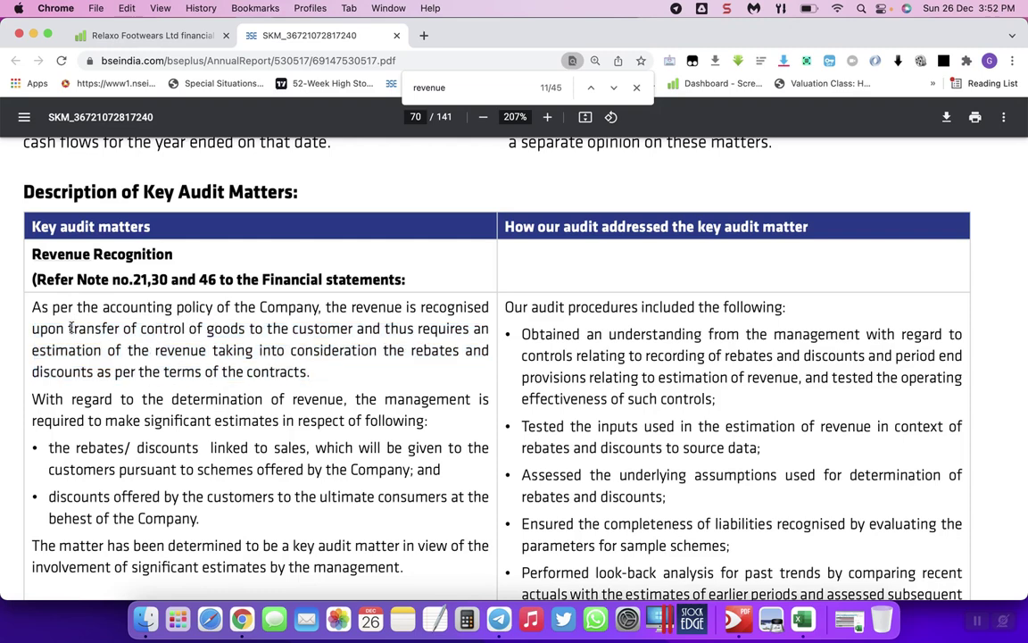
pyautogui.moveTo(57, 330); pyautogui.dragTo(347, 330)
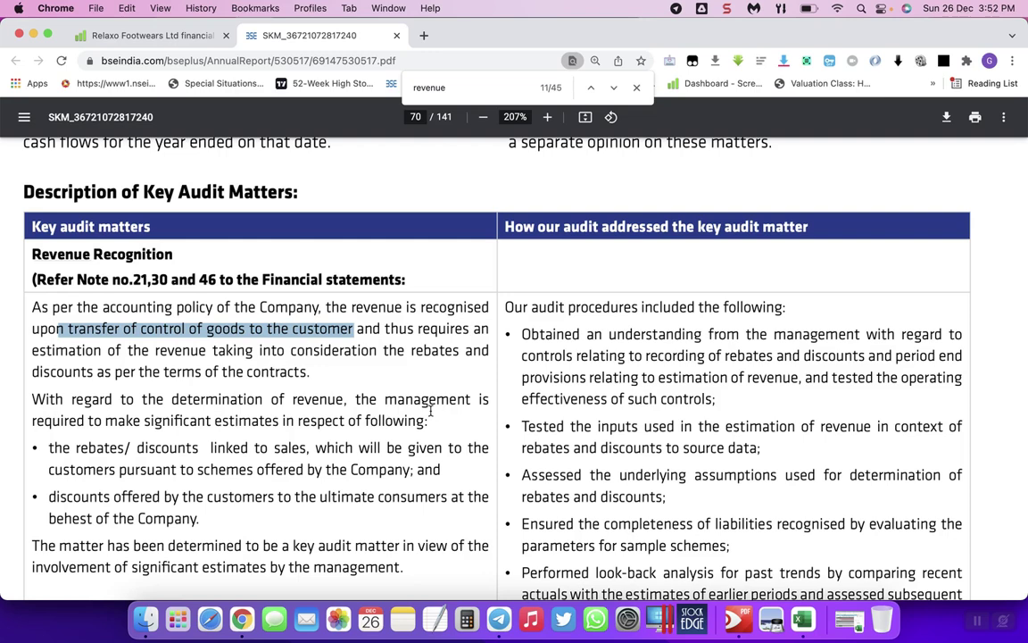
# Highlight the "Description of Key Audit Matters" heading and the "Revenue Recognition" subheading in turn.
pyautogui.scroll(1, 430, 409)
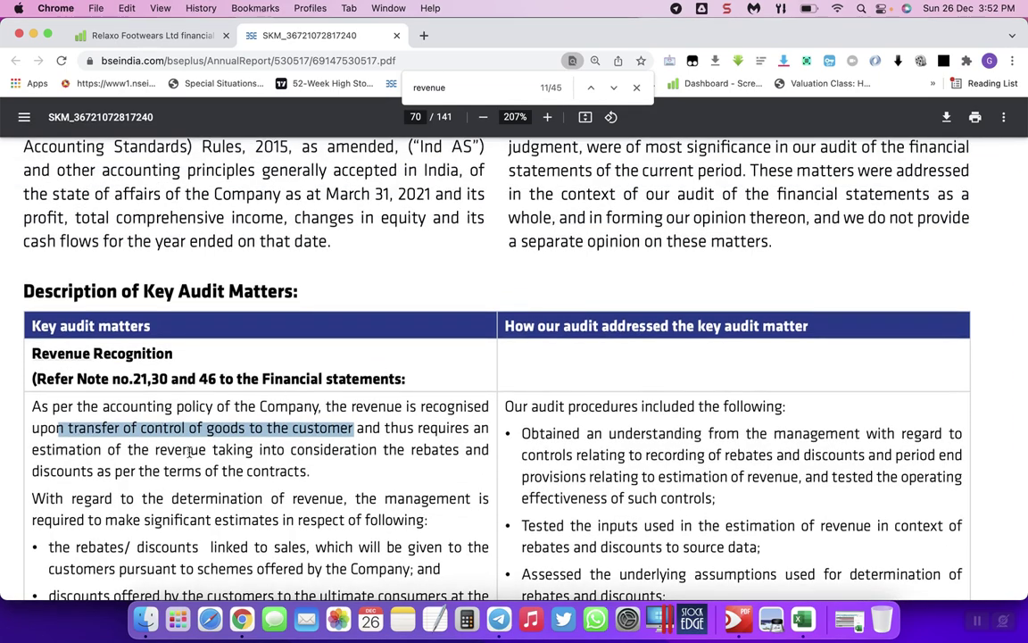
pyautogui.moveTo(23, 291); pyautogui.dragTo(260, 292)
pyautogui.click(306, 368)
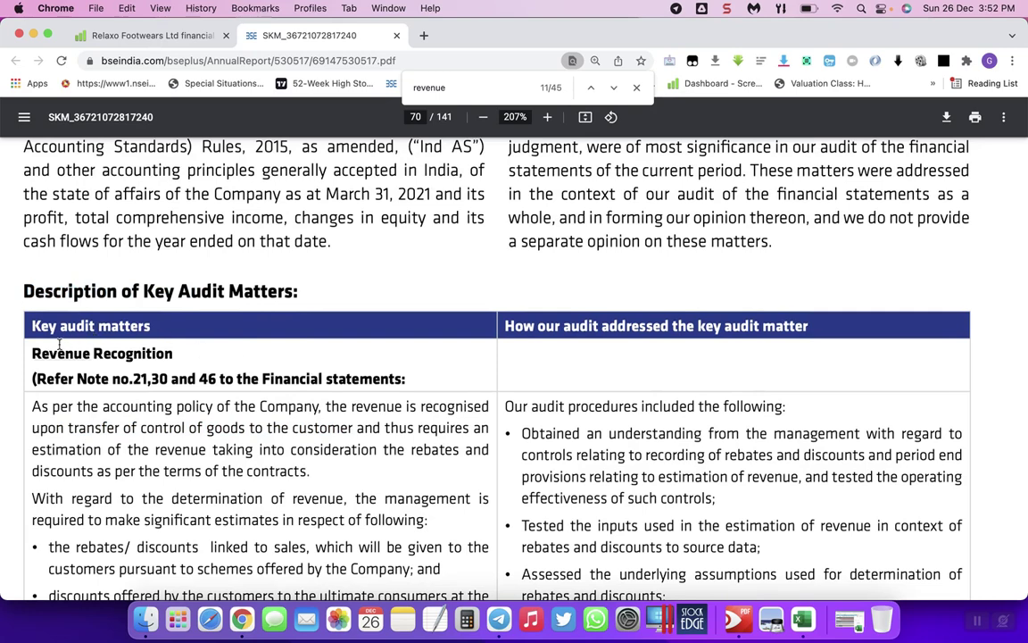
pyautogui.moveTo(31, 353); pyautogui.dragTo(177, 353)
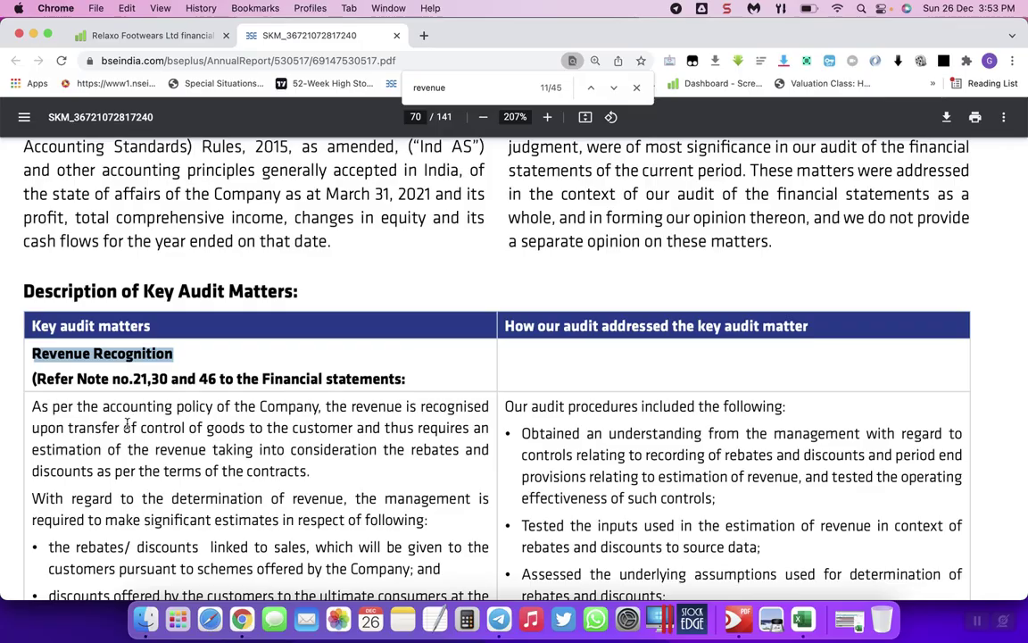
# Browse forward through the financial statements and notes to Note No. 21: Revenue from Operations on page 95.
pyautogui.scroll(-10, 420, 489)
pyautogui.scroll(-15, 420, 488)
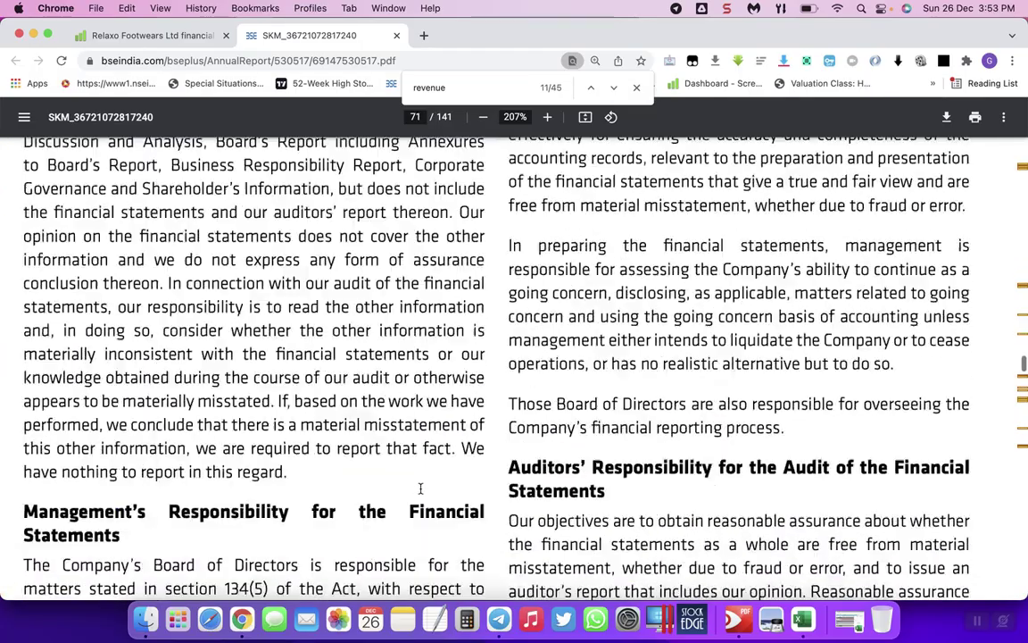
pyautogui.scroll(-15, 420, 488)
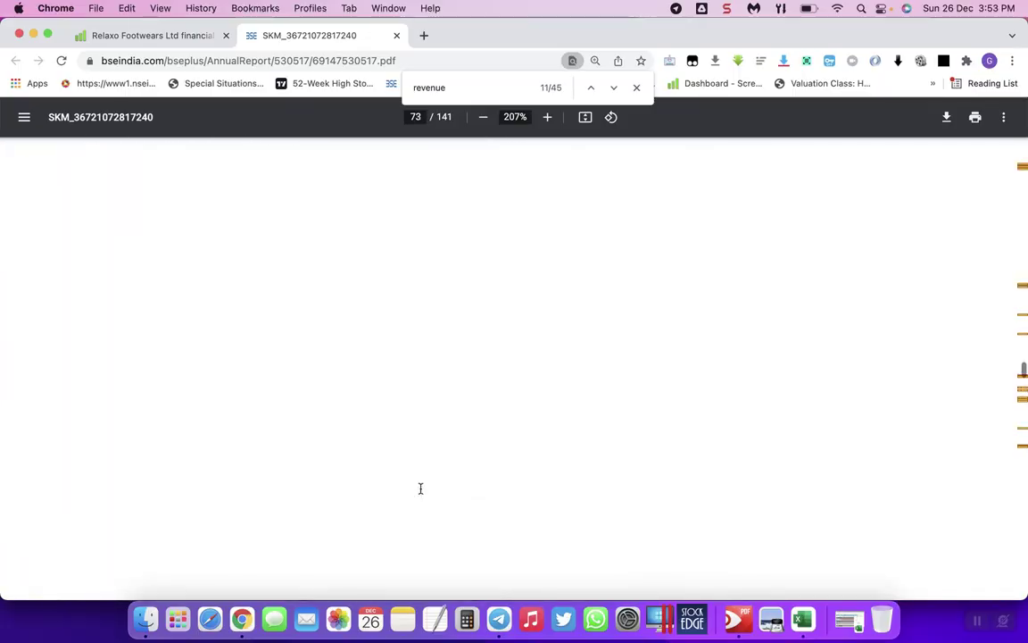
pyautogui.scroll(-15, 420, 488)
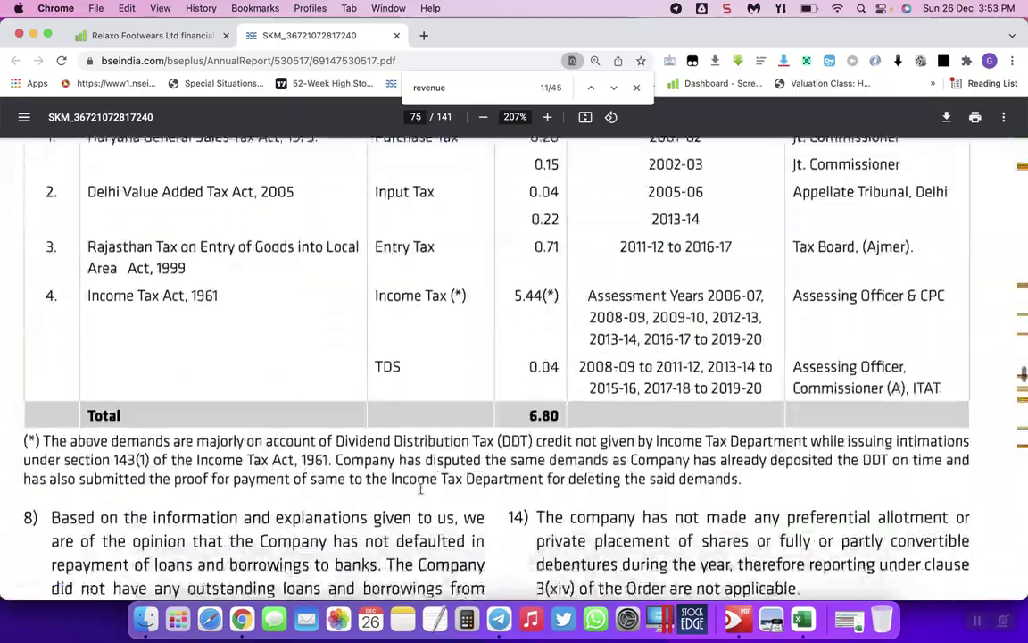
pyautogui.scroll(-20, 421, 488)
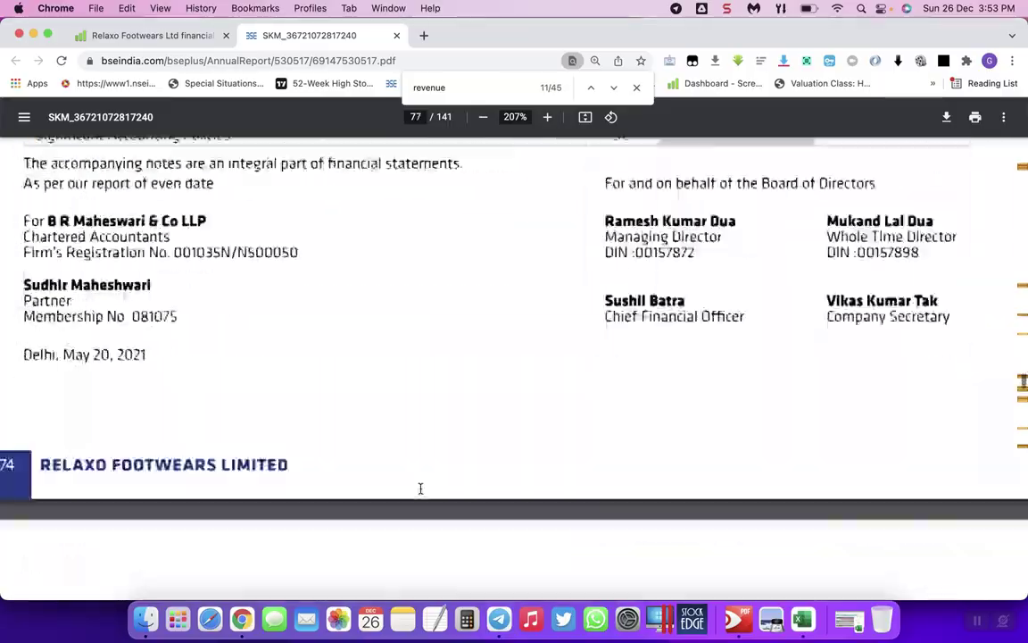
pyautogui.scroll(-20, 420, 488)
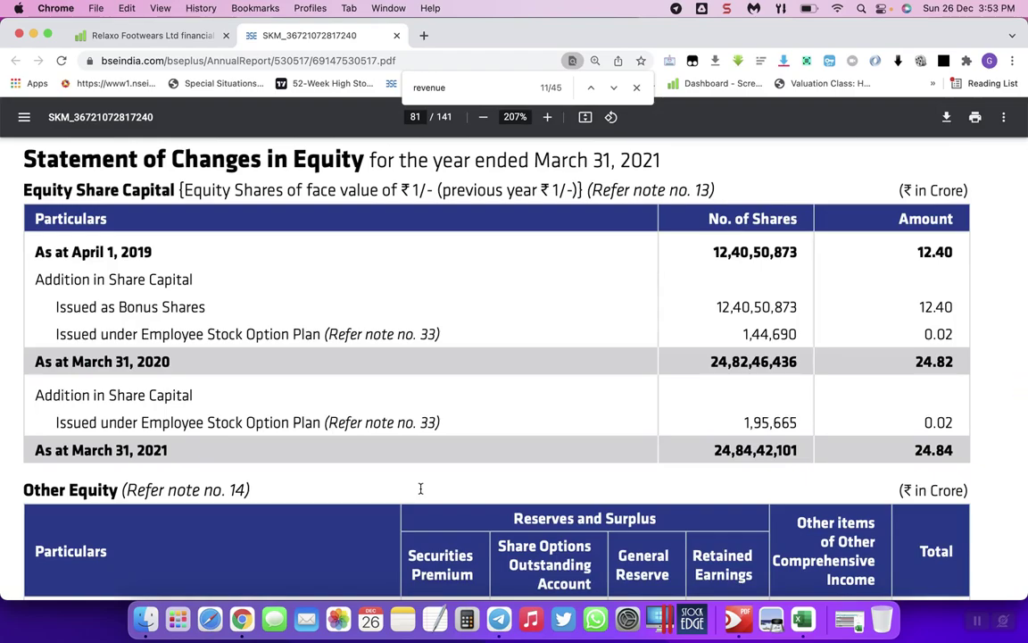
pyautogui.scroll(-5, 420, 488)
pyautogui.scroll(1, 420, 488)
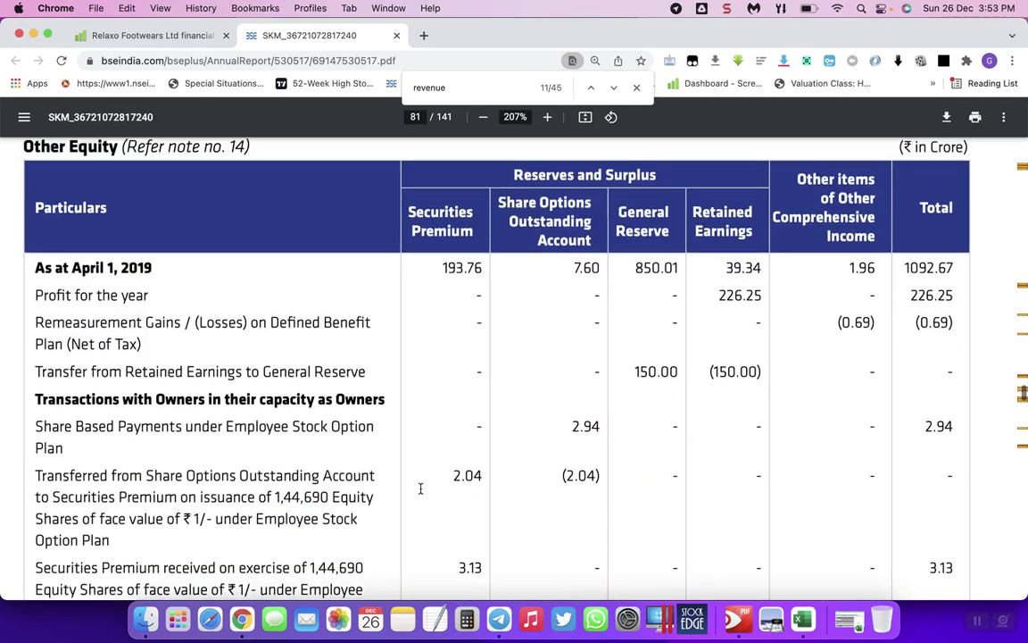
pyautogui.scroll(-8, 420, 489)
pyautogui.scroll(-15, 420, 488)
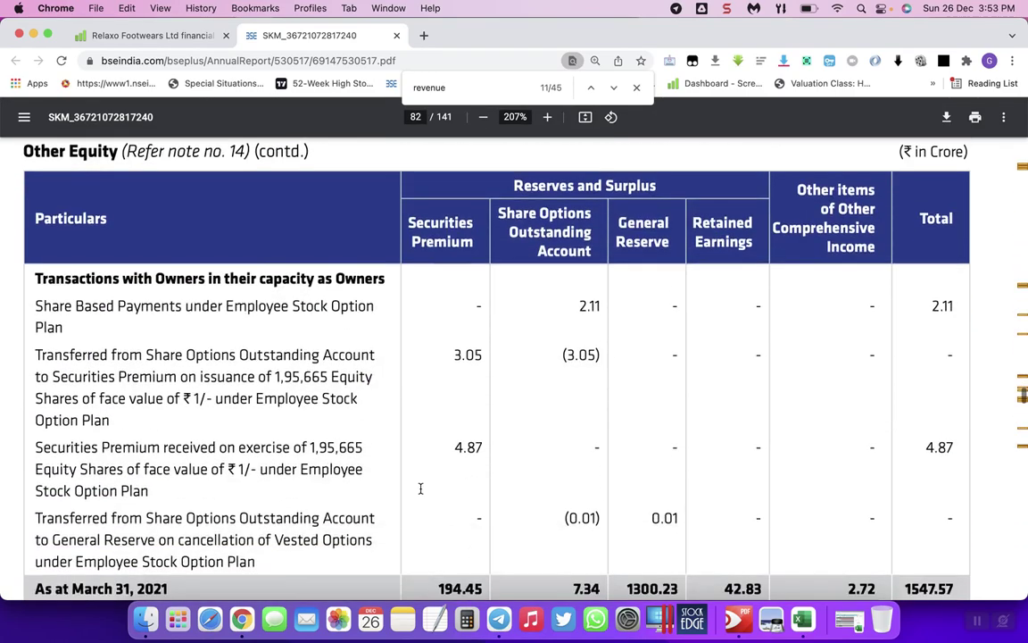
pyautogui.scroll(-15, 420, 488)
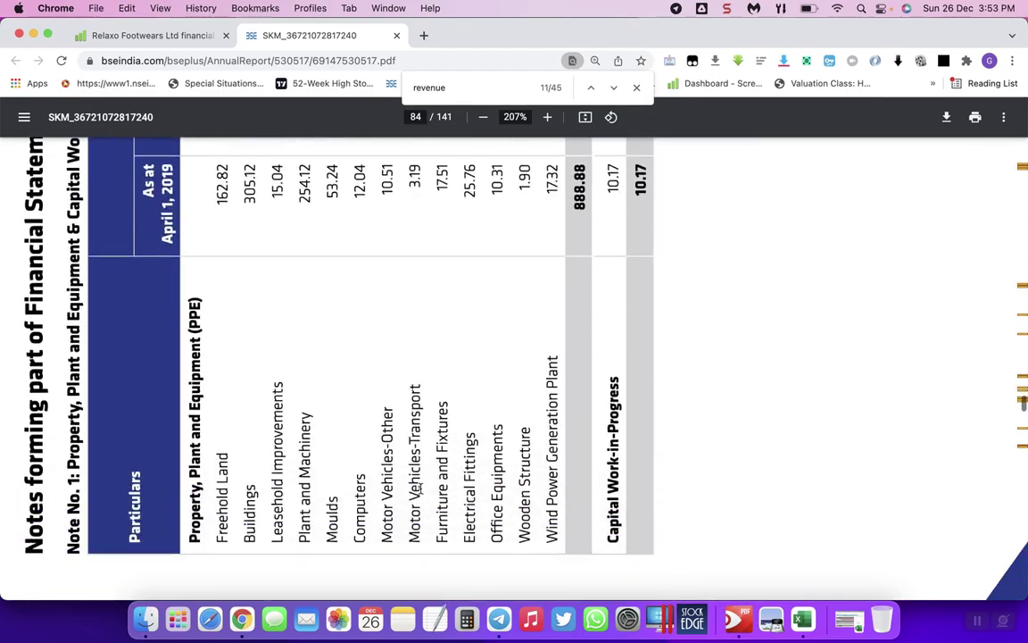
pyautogui.scroll(-20, 420, 488)
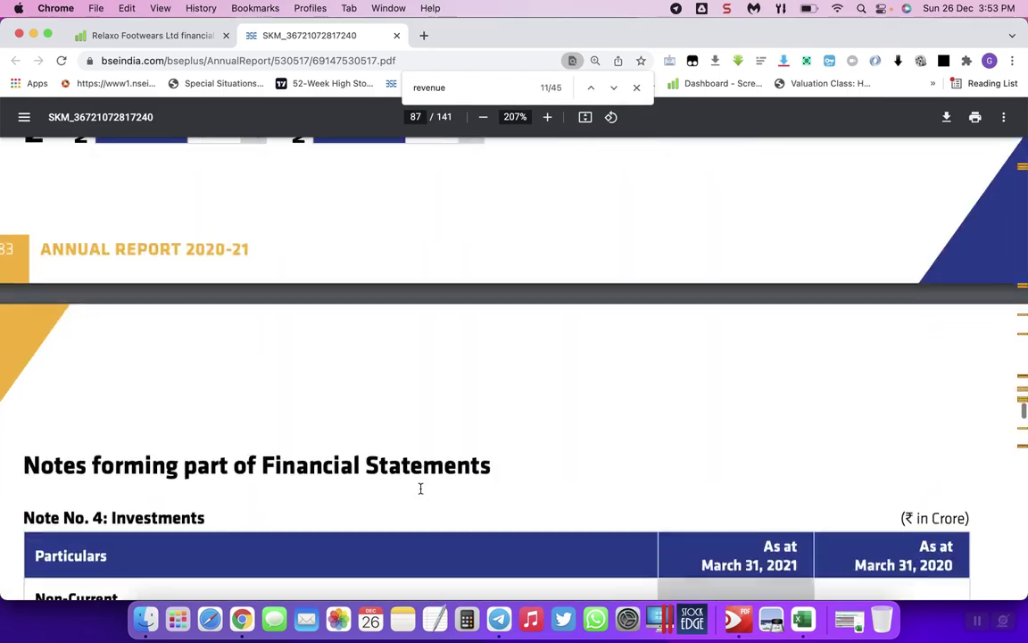
pyautogui.scroll(-20, 421, 488)
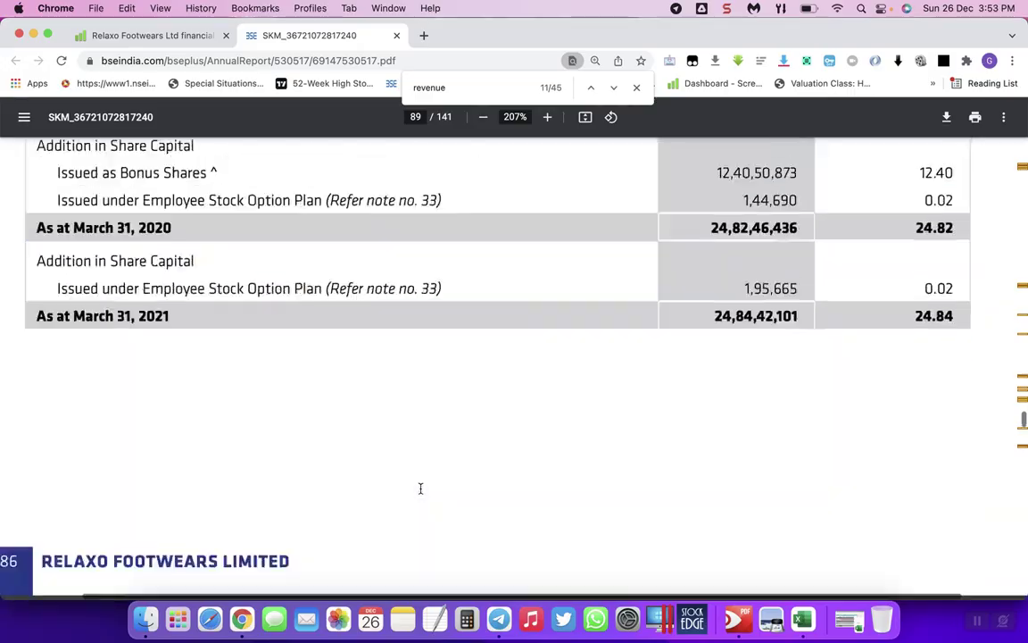
pyautogui.scroll(-20, 420, 488)
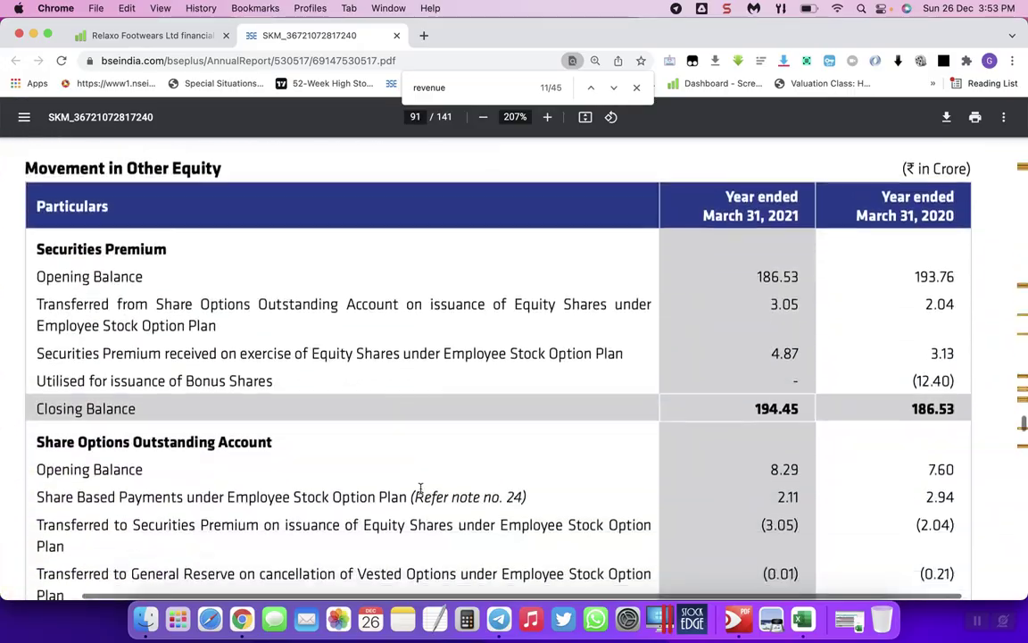
pyautogui.scroll(-15, 421, 488)
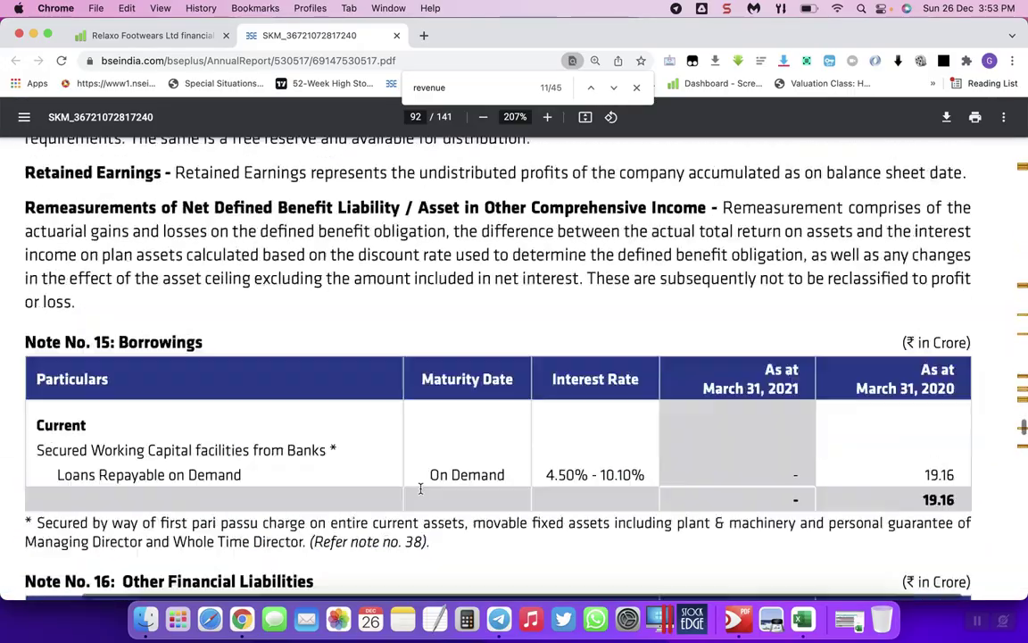
pyautogui.scroll(-20, 421, 489)
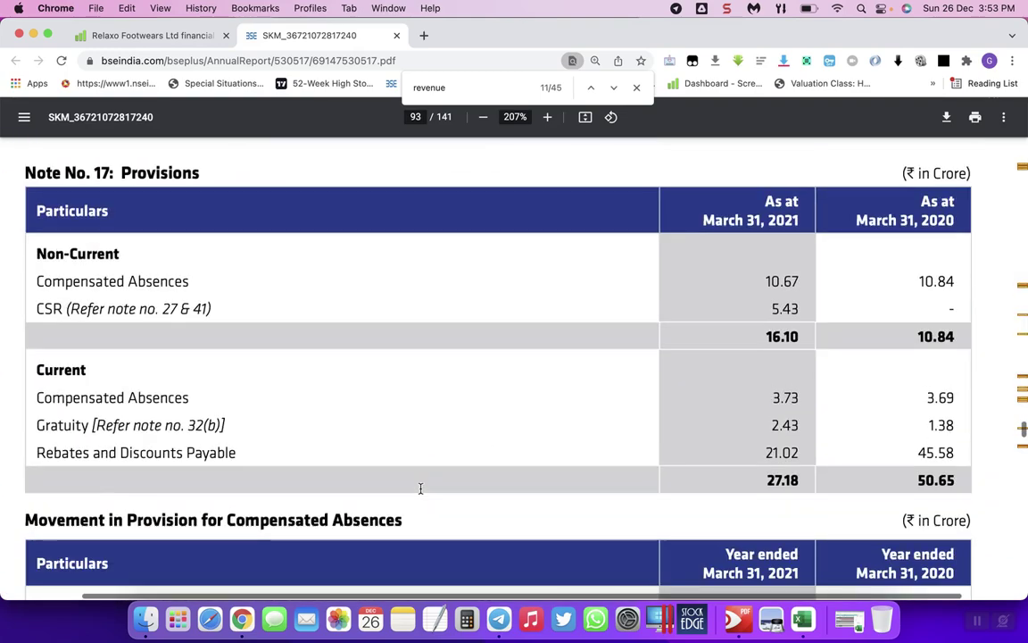
pyautogui.scroll(-20, 421, 488)
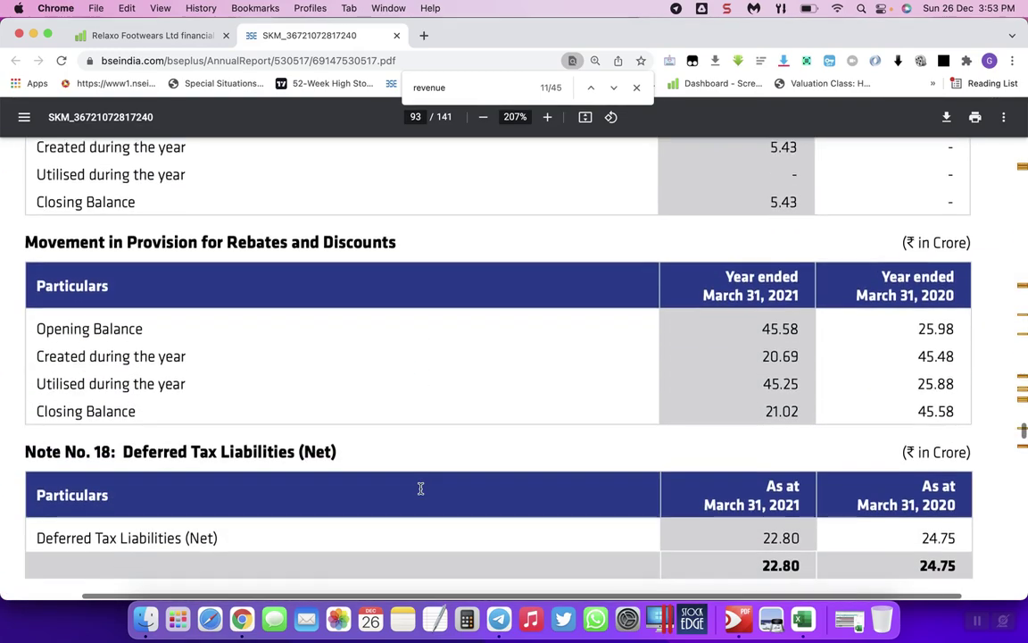
pyautogui.scroll(-20, 420, 488)
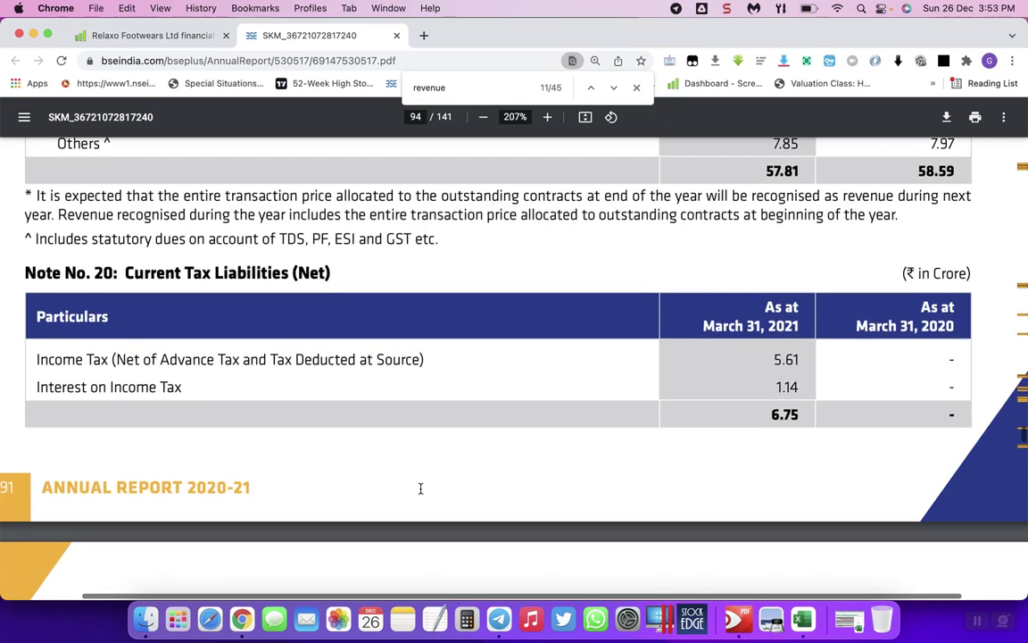
pyautogui.scroll(-20, 421, 488)
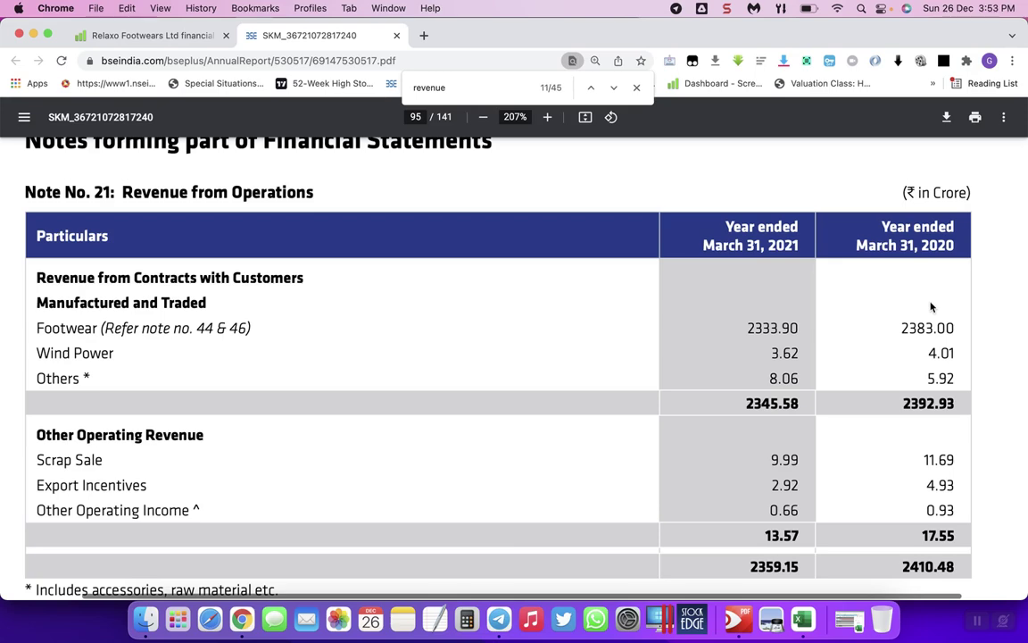
# Close the annual report PDF and return to the top of the Relaxo Footwears company page on Screener.
pyautogui.scroll(-1, 786, 352)
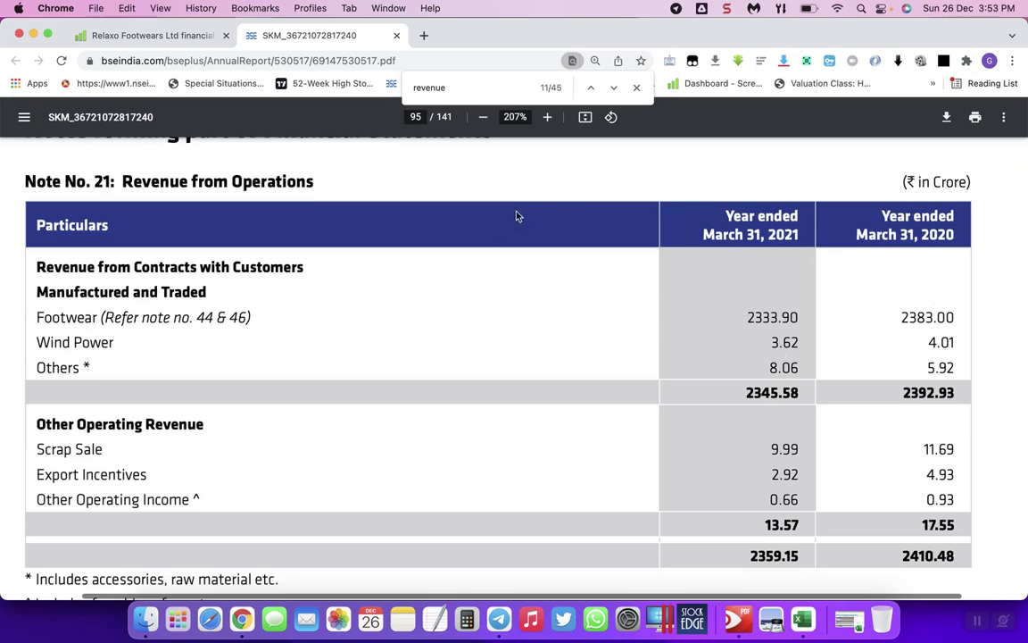
pyautogui.click(397, 36)
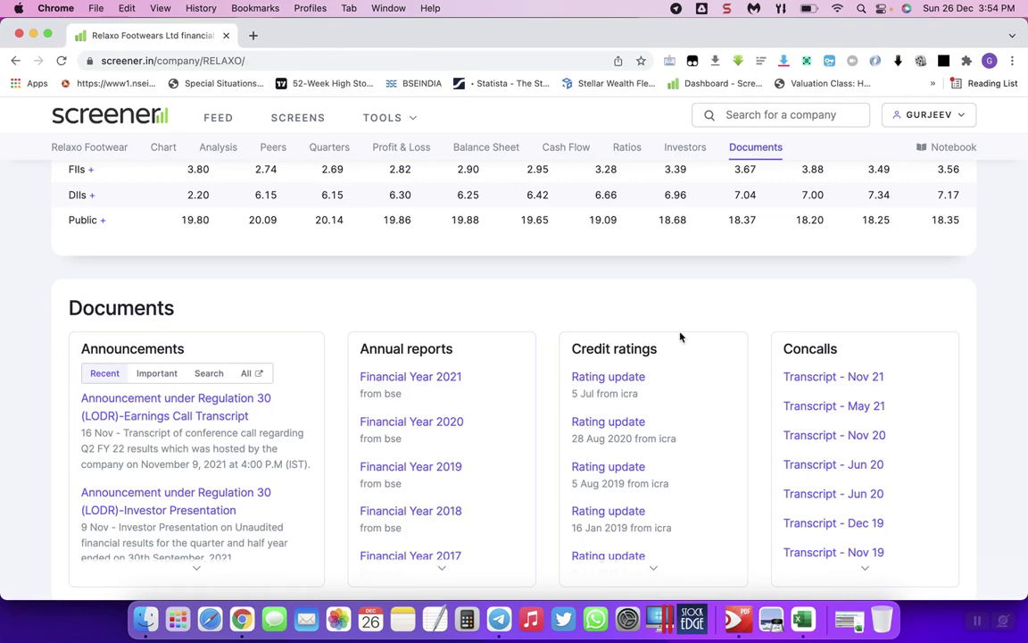
pyautogui.scroll(20, 680, 336)
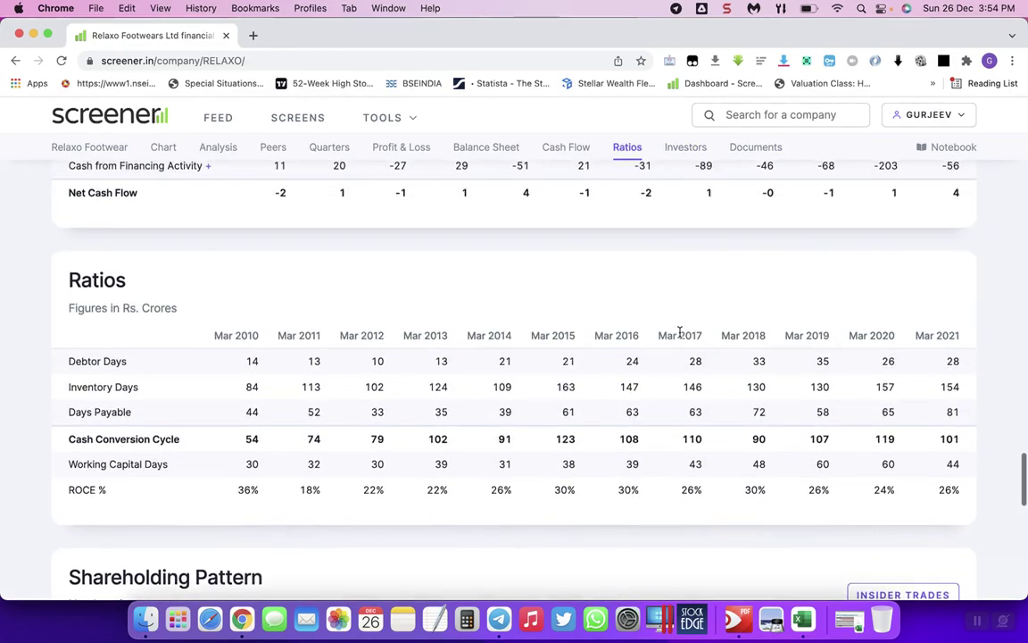
pyautogui.scroll(10, 680, 337)
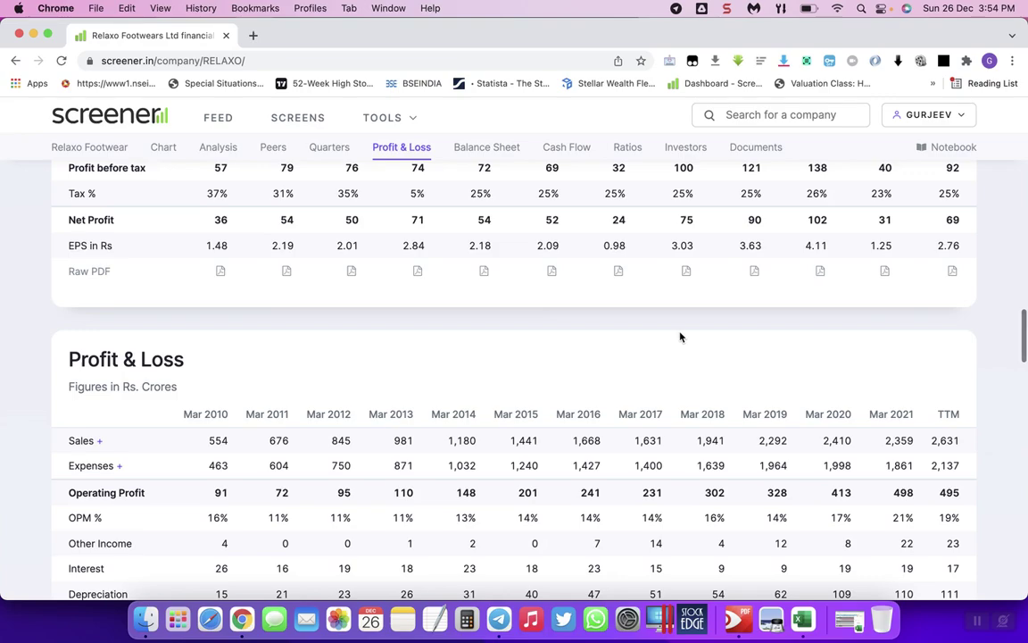
pyautogui.scroll(15, 680, 337)
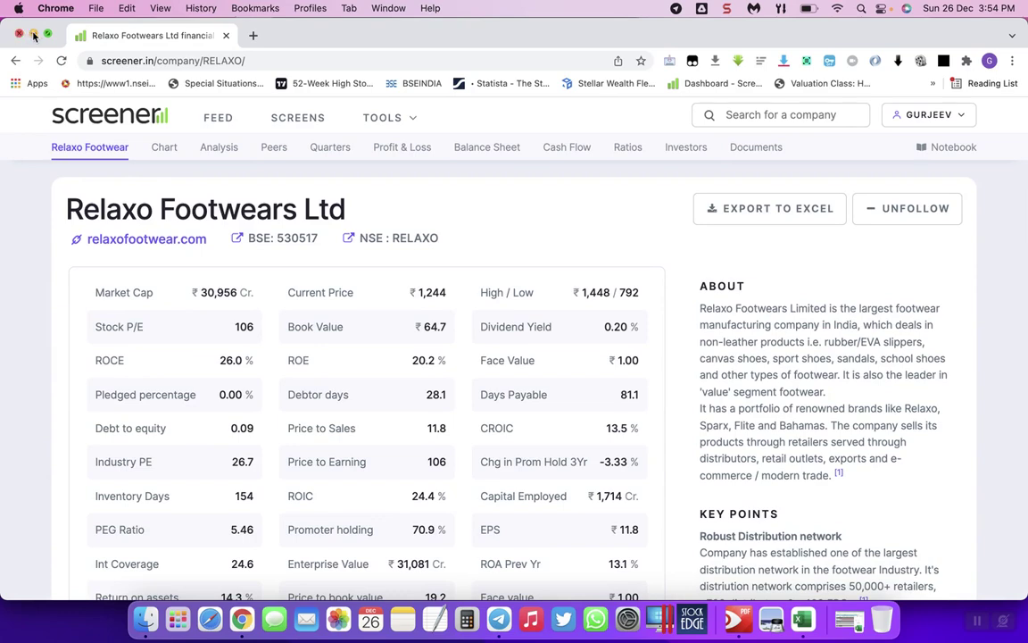
# Search the companies for "bel" and open the Bella Casa Fashion & Retail Ltd page.
pyautogui.click(758, 116)
pyautogui.write('b')
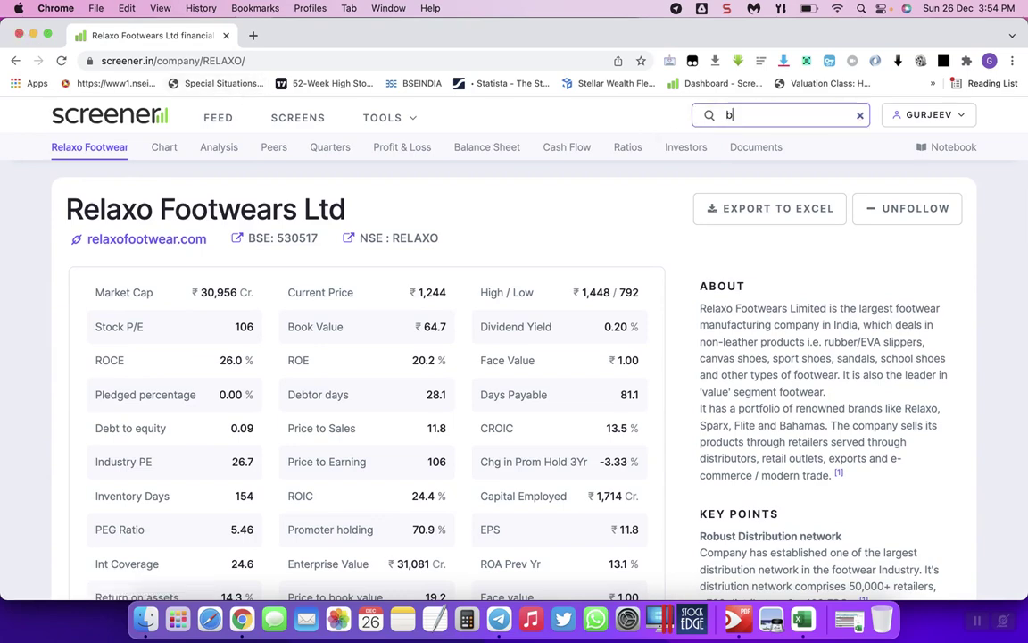
pyautogui.write('ela casa')
pyautogui.press('BackSpace')
pyautogui.press('BackSpace')
pyautogui.press('BackSpace')
pyautogui.press('BackSpace')
pyautogui.press('BackSpace')
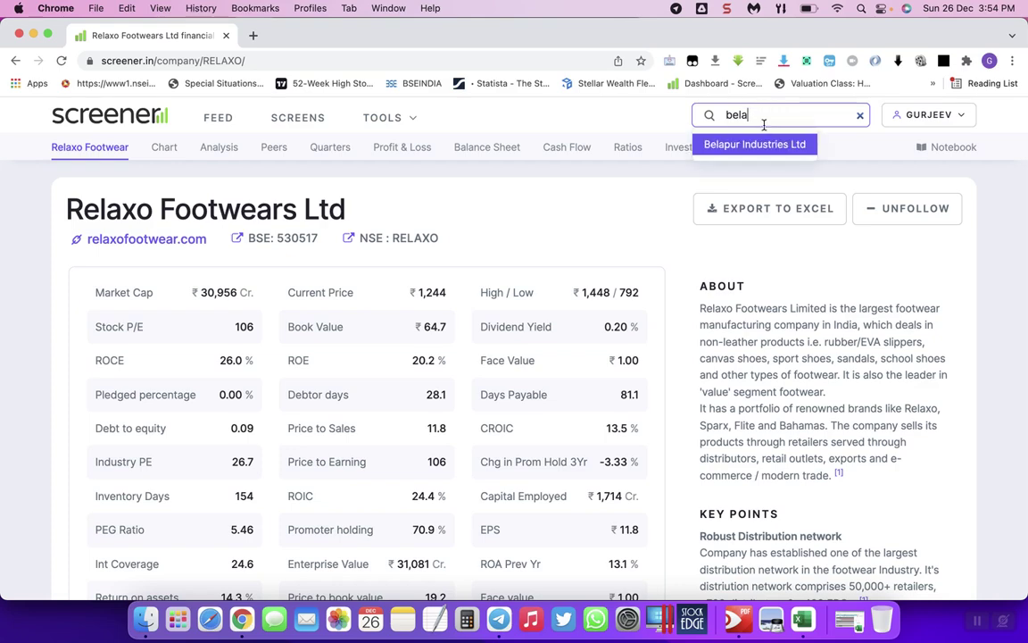
pyautogui.press('BackSpace')
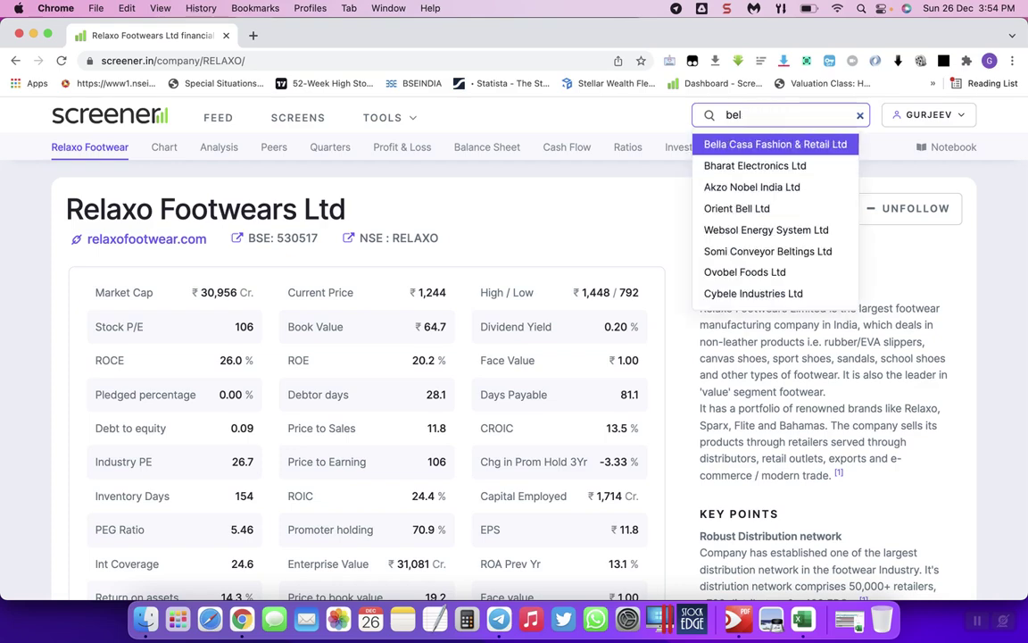
pyautogui.click(773, 144)
# Review Bella Casa's quarterly results, profit and loss, balance sheet and cash flows, ending at the Ratios table.
pyautogui.scroll(-10, 671, 406)
pyautogui.scroll(-8, 670, 406)
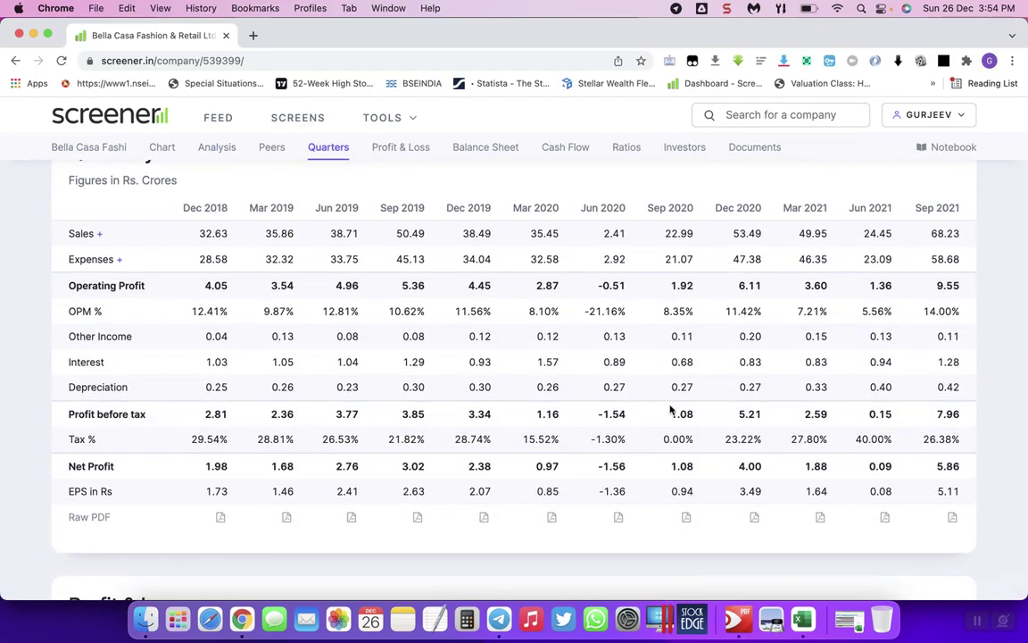
pyautogui.scroll(-5, 670, 409)
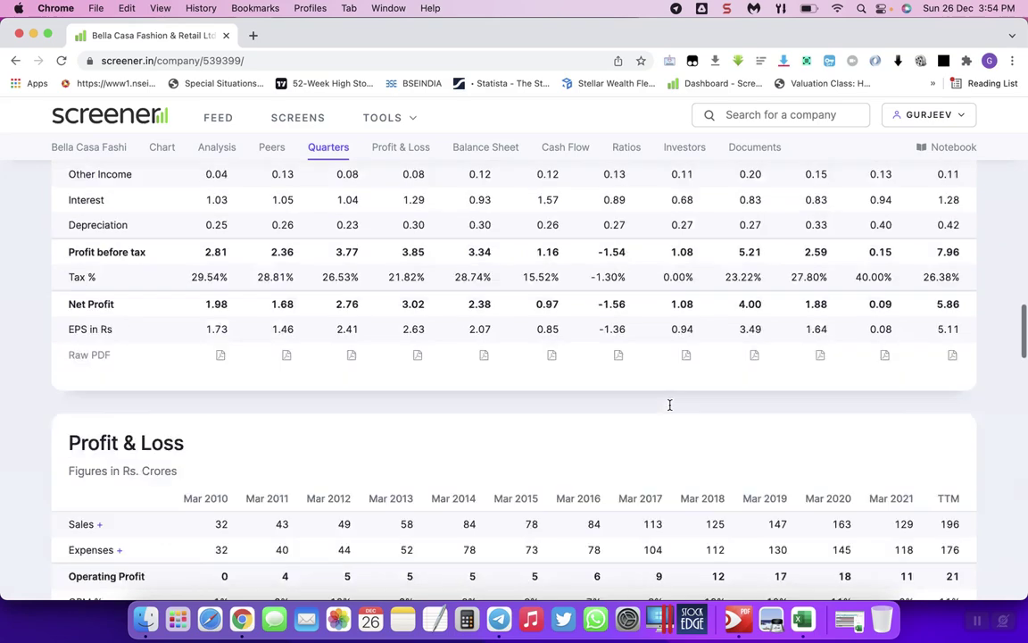
pyautogui.scroll(-12, 670, 409)
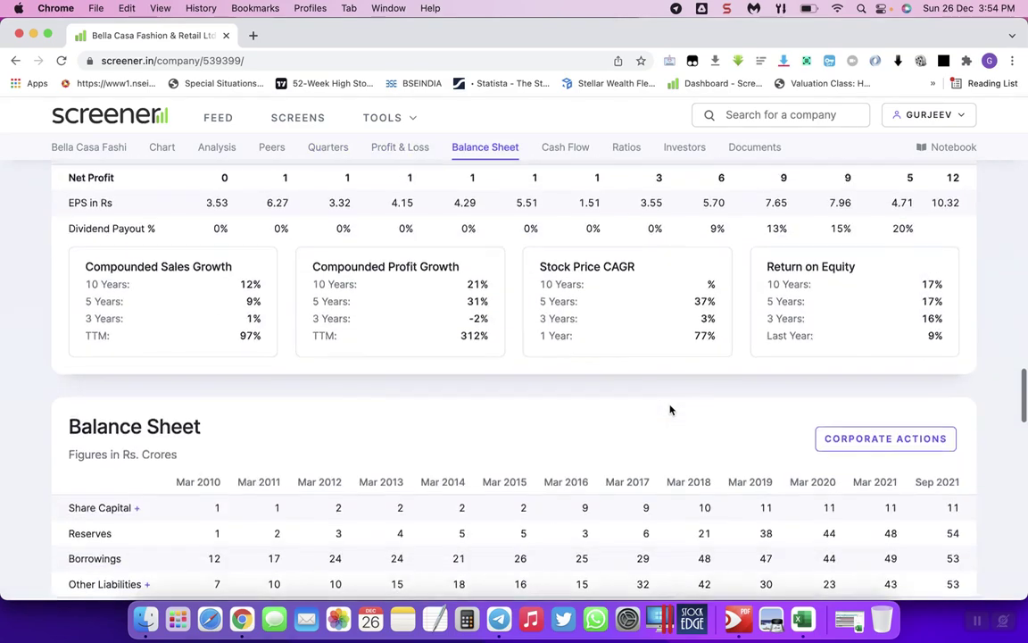
pyautogui.scroll(-4, 670, 409)
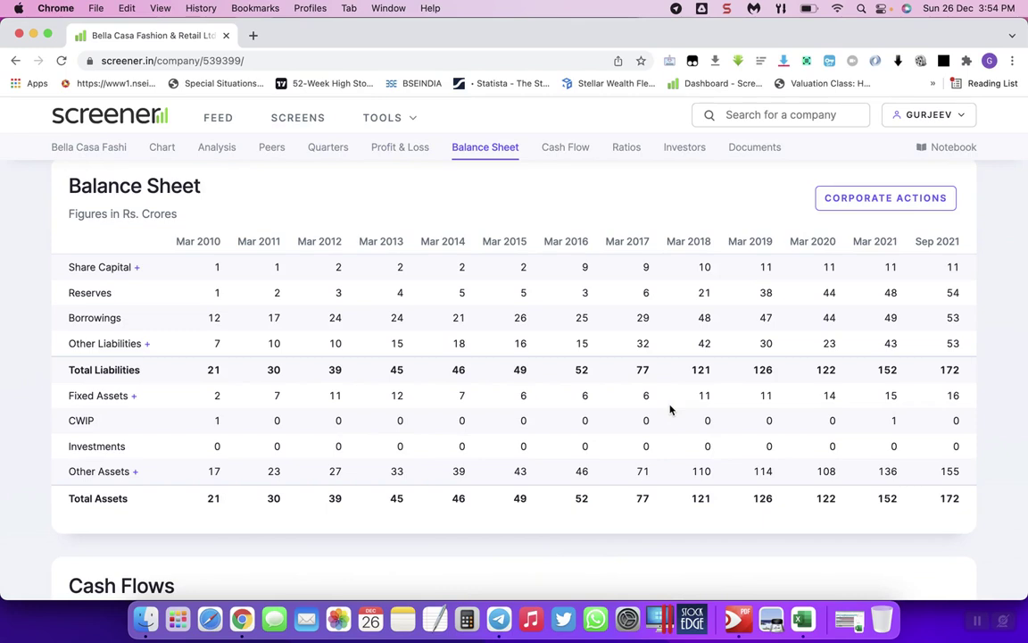
pyautogui.scroll(-4, 670, 408)
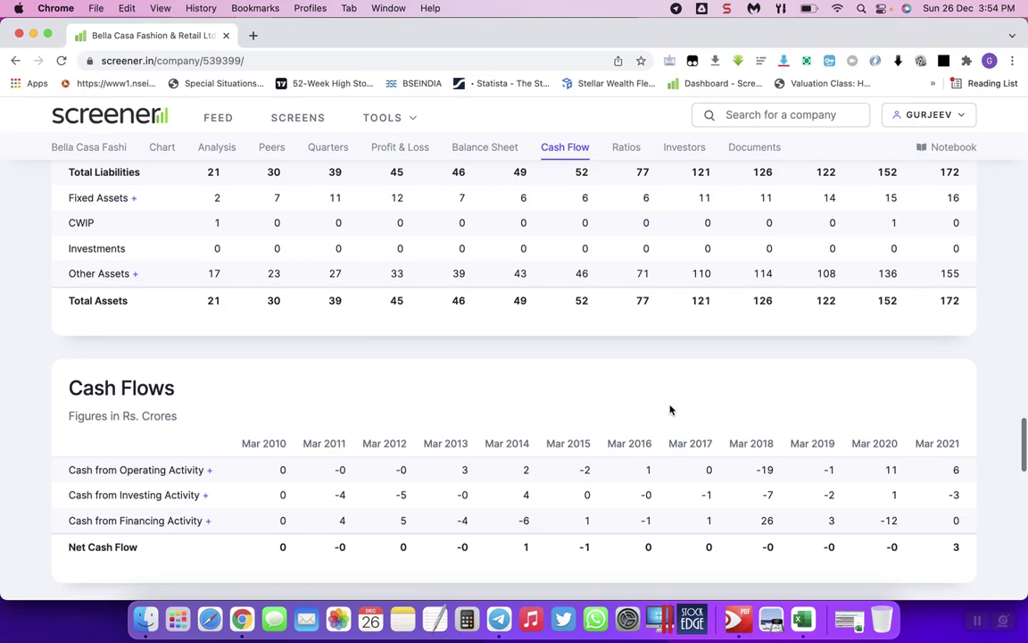
pyautogui.scroll(-8, 670, 409)
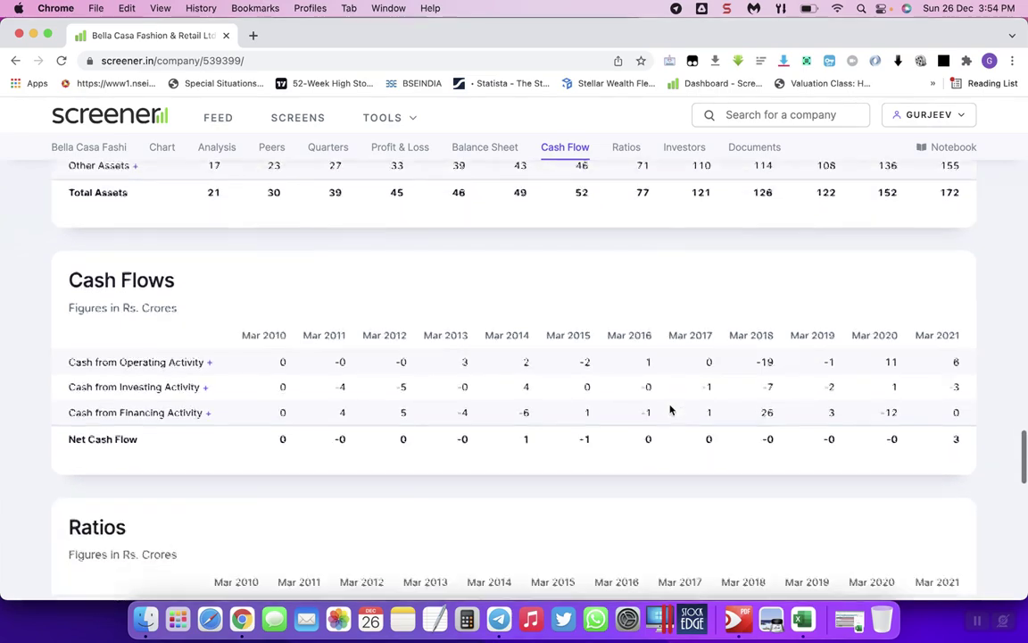
pyautogui.scroll(-2, 670, 409)
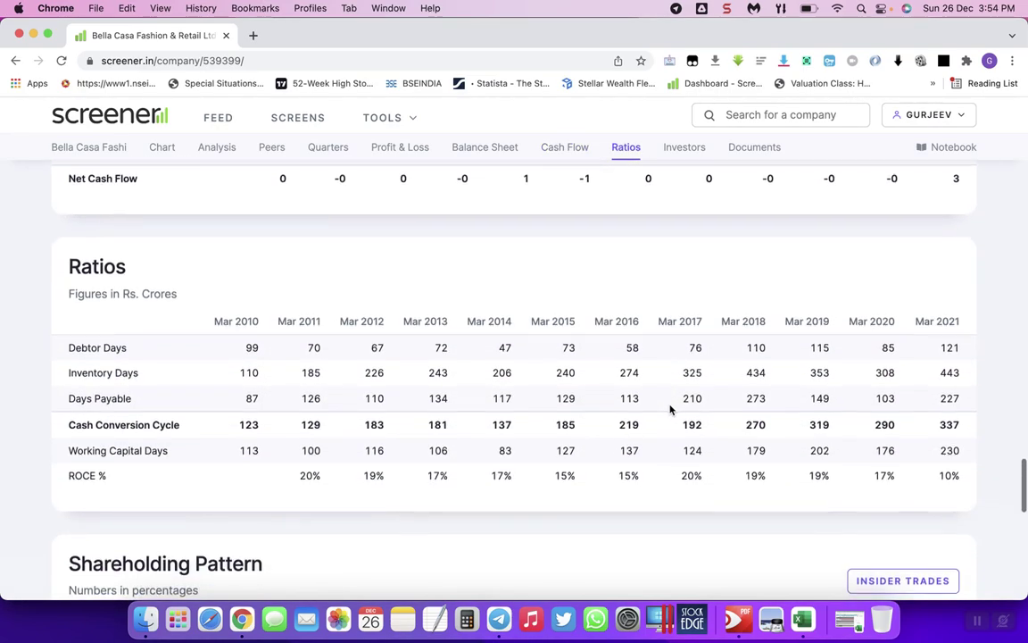
pyautogui.scroll(1, 670, 408)
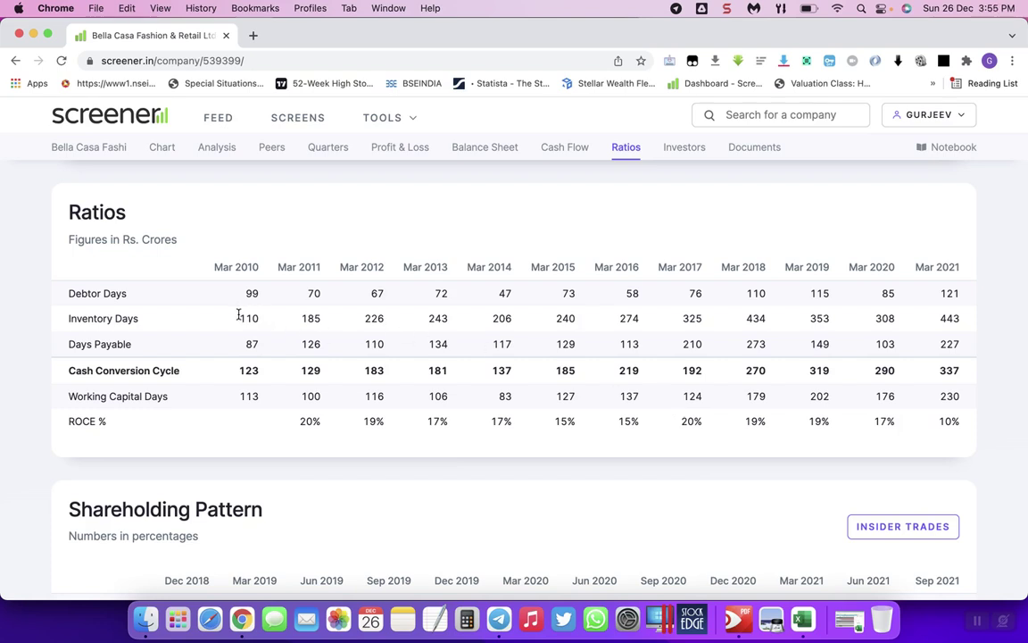
# Highlight Bella Casa's Inventory Days from Mar 2010 to Mar 2021, followed by the Mar 2020 to Mar 2021 and Mar 2018 figures.
pyautogui.moveTo(238, 315); pyautogui.dragTo(1003, 323)
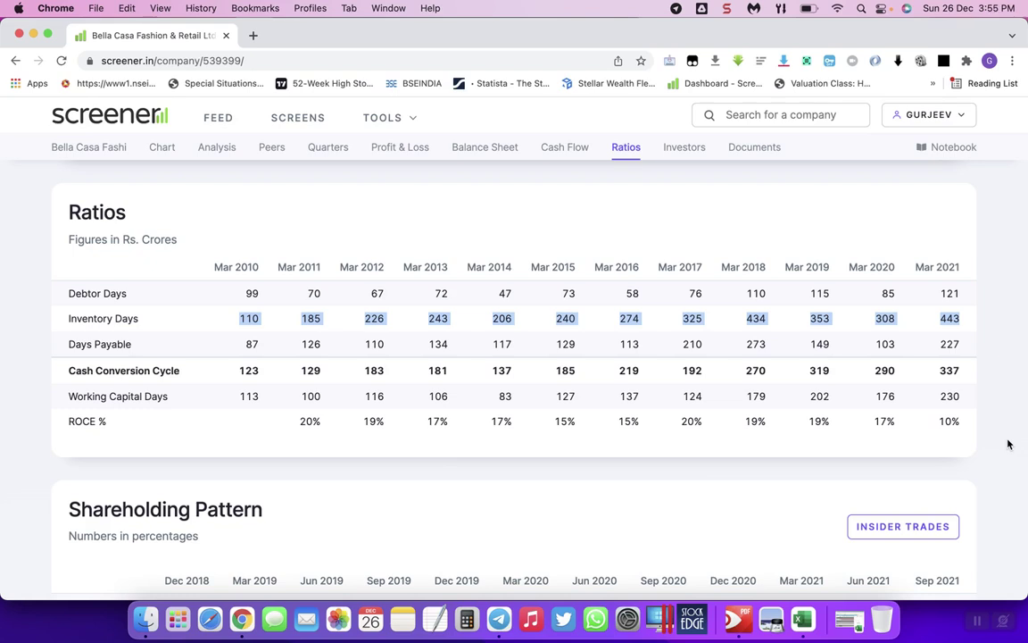
pyautogui.click(900, 337)
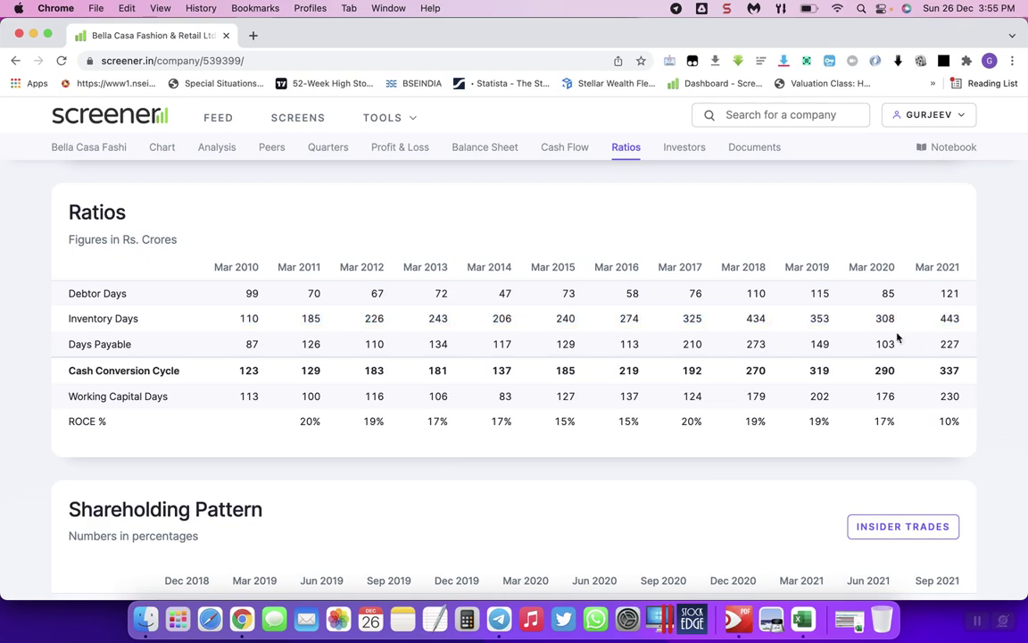
pyautogui.doubleClick(890, 317)
pyautogui.moveTo(890, 313); pyautogui.dragTo(952, 319)
pyautogui.click(756, 330)
pyautogui.doubleClick(746, 325)
# Return to the top of the Bella Casa page and look through the price chart, peer comparison and Quarterly Results.
pyautogui.scroll(20, 627, 310)
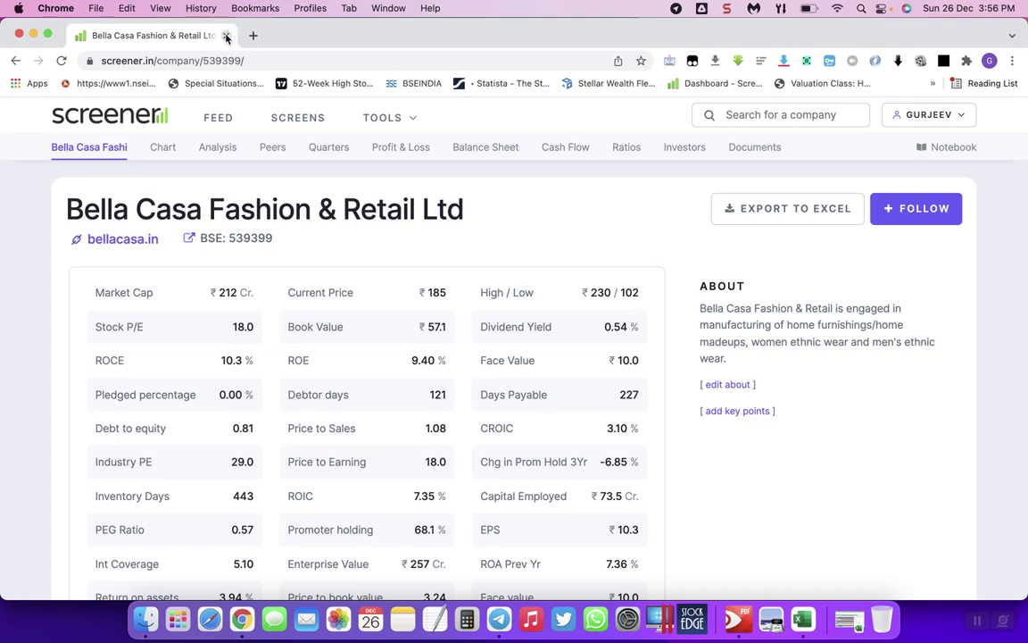
pyautogui.scroll(-10, 362, 293)
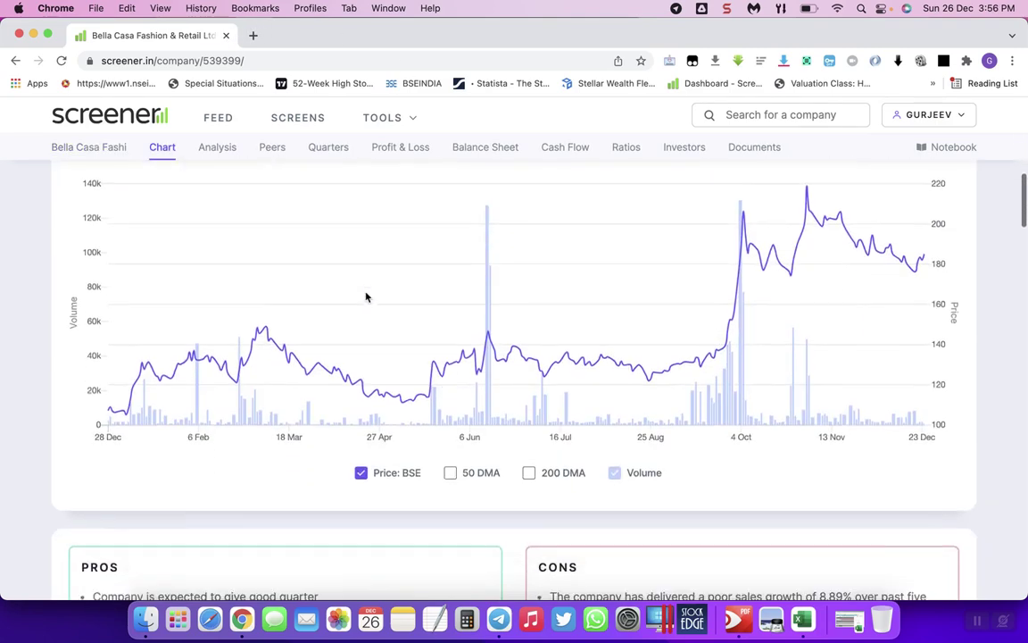
pyautogui.scroll(-6, 365, 296)
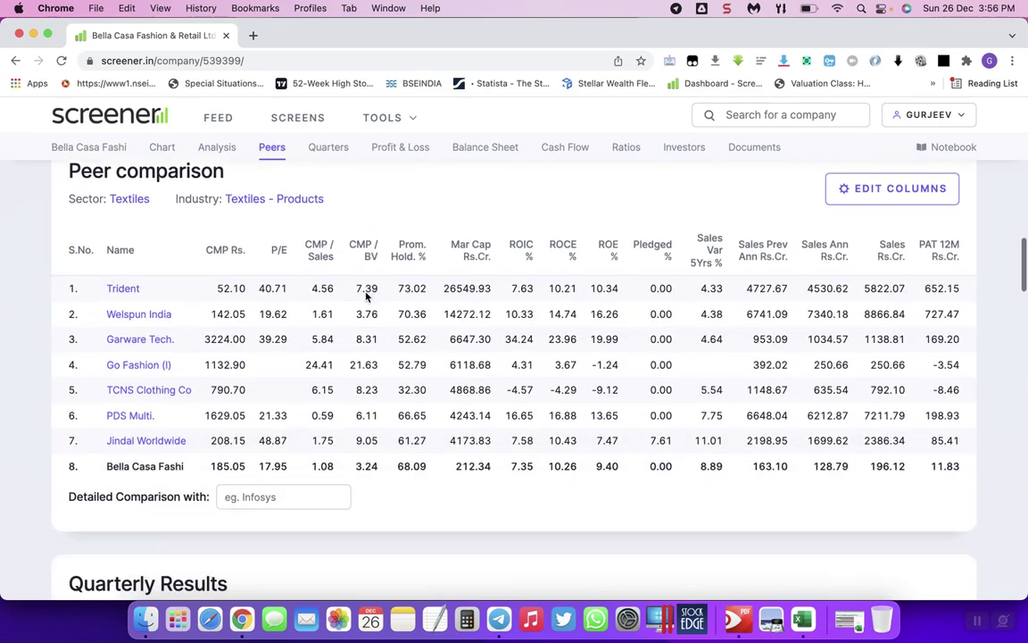
pyautogui.scroll(-5, 366, 296)
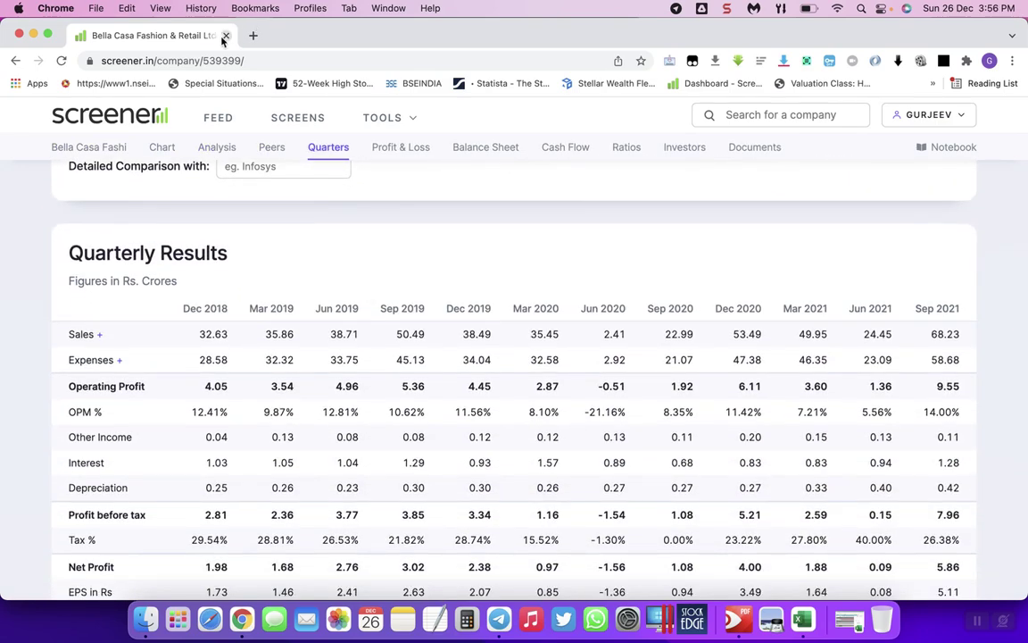
# Switch to the Amtek Auto workbook in Excel and open its Yearly sheet.
pyautogui.press('super+Tab')
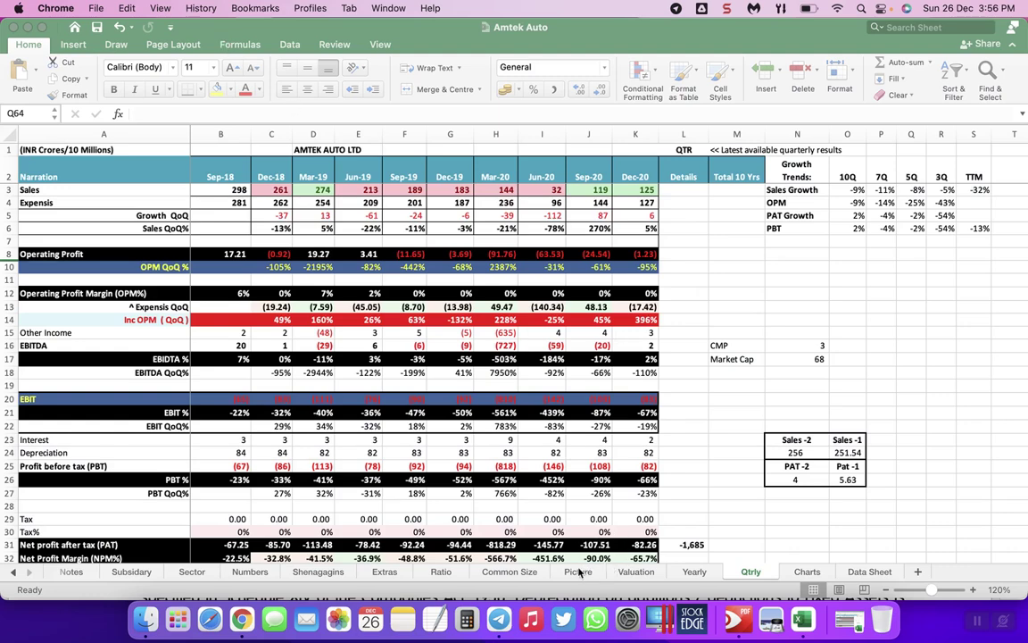
pyautogui.click(616, 499)
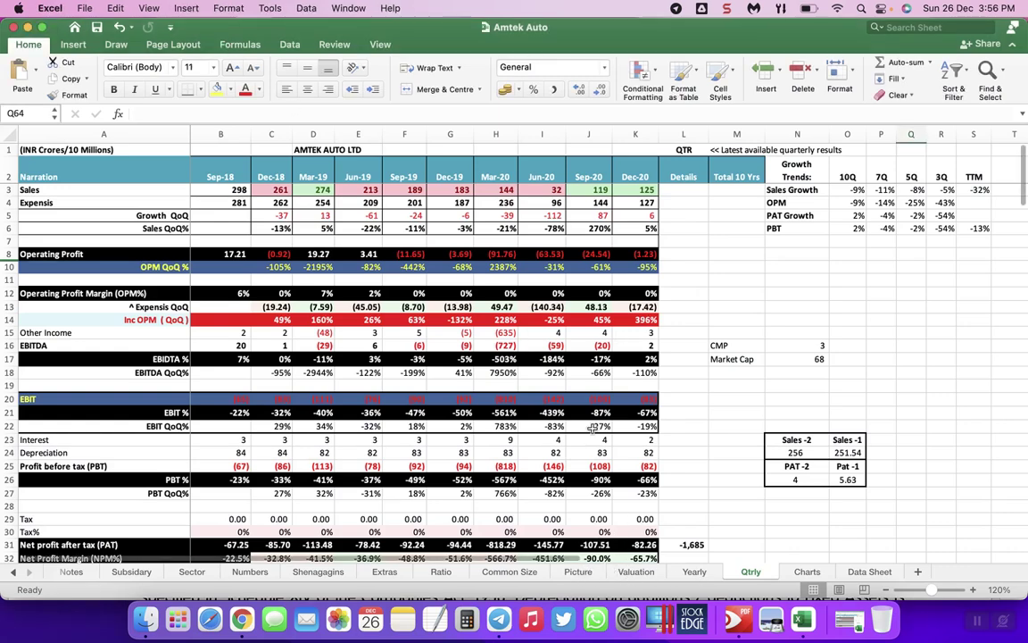
pyautogui.hotkey('ctrl', 'pageup')
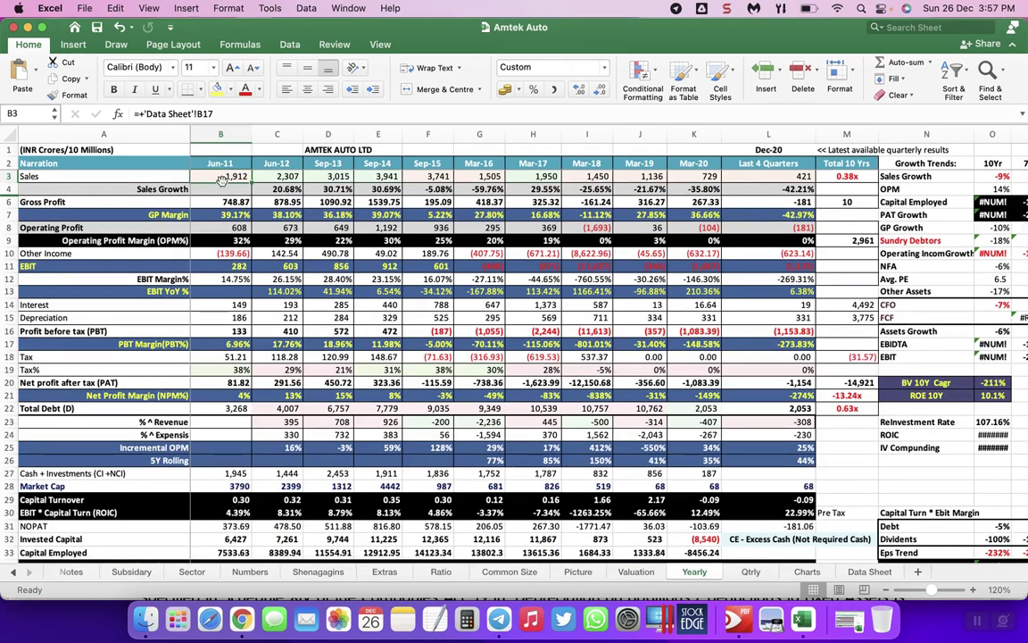
# Step through the Sales row from Jun-11 to the Last 4 Quarters column and back to compare yearly sales.
pyautogui.press('Right')
pyautogui.press('Right')
pyautogui.press('Right')
pyautogui.press('Right')
pyautogui.press('Right')
pyautogui.press('Right')
pyautogui.press('Right')
pyautogui.press('Right')
pyautogui.press('Right')
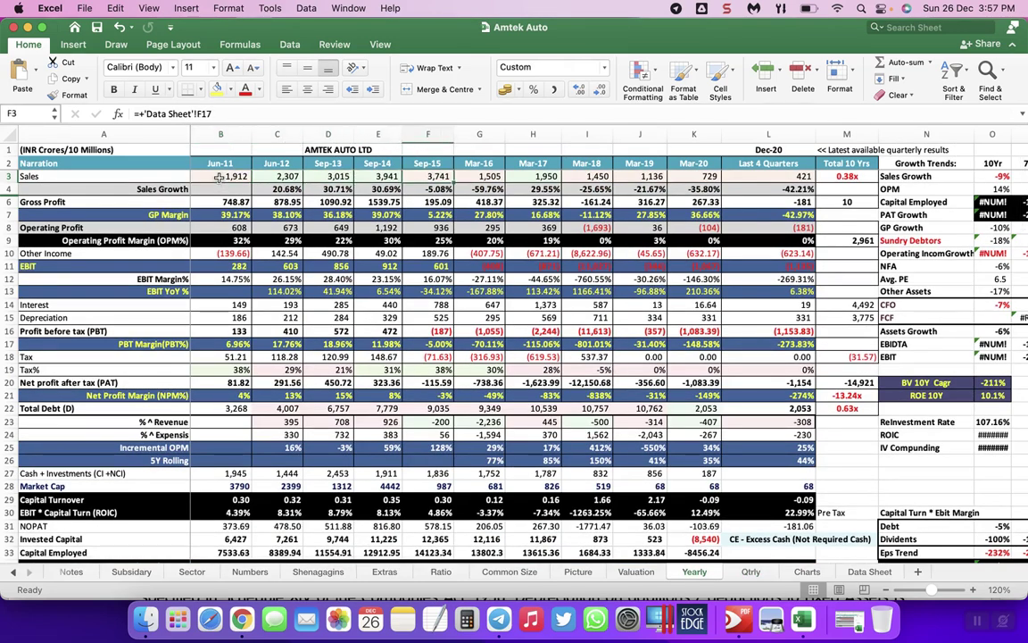
pyautogui.press('Right')
pyautogui.press('Right')
pyautogui.press('Left')
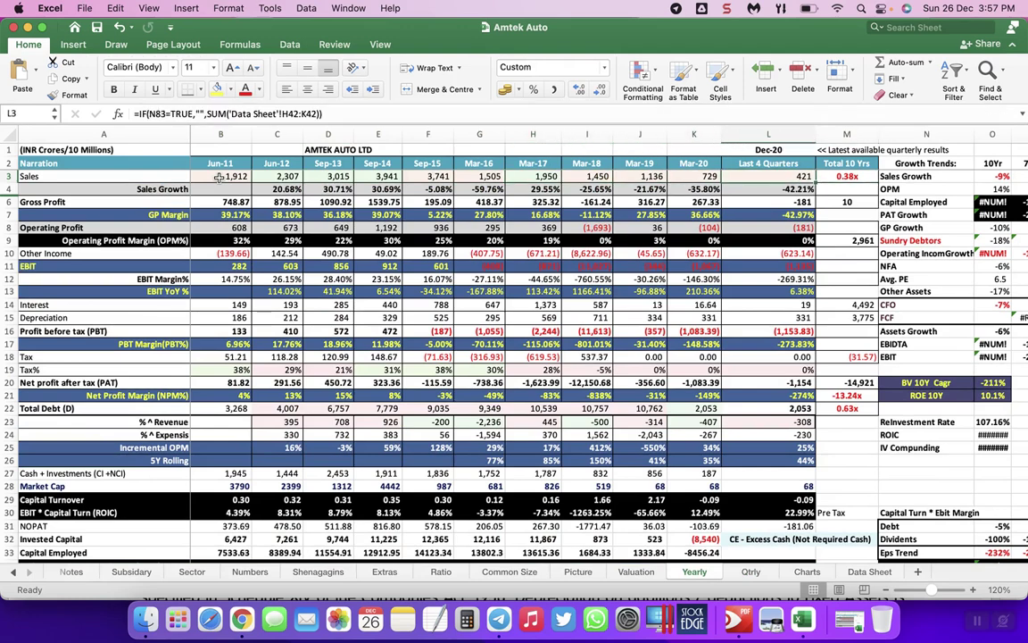
pyautogui.press('Left')
pyautogui.press('Left')
pyautogui.press('Left')
pyautogui.press('Left')
pyautogui.press('Left')
pyautogui.press('Left')
pyautogui.press('Left')
pyautogui.press('Left')
pyautogui.press('Left')
pyautogui.press('Left')
pyautogui.press('Left')
# Step back and forth along the Sales Growth row to examine year-on-year growth from Jun-12 through Mar-20.
pyautogui.press('Down')
pyautogui.press('Right')
pyautogui.press('Right')
pyautogui.press('Right')
pyautogui.press('Right')
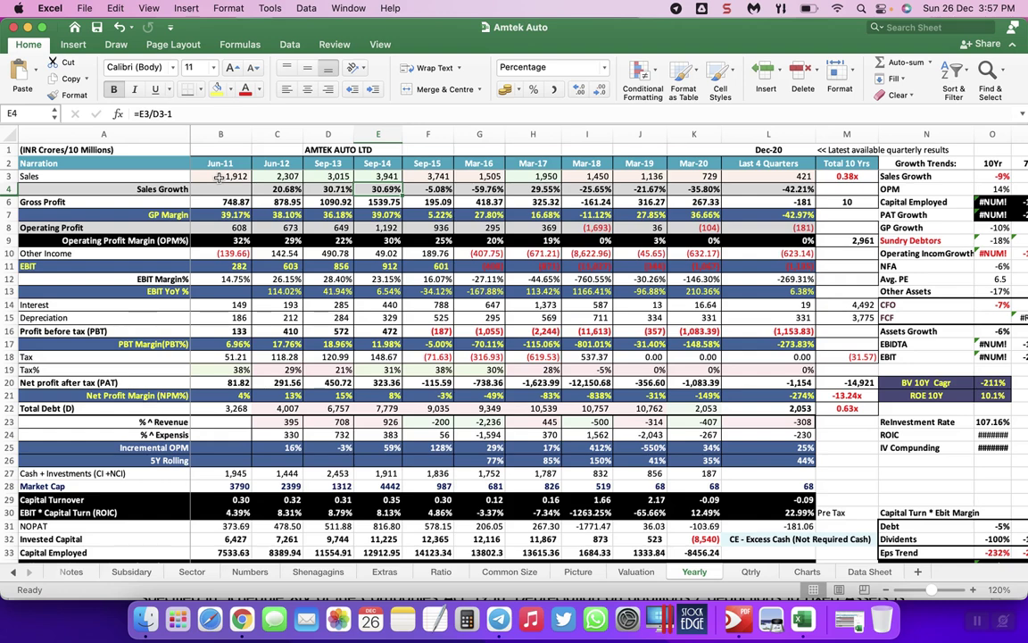
pyautogui.press('Left')
pyautogui.press('Left')
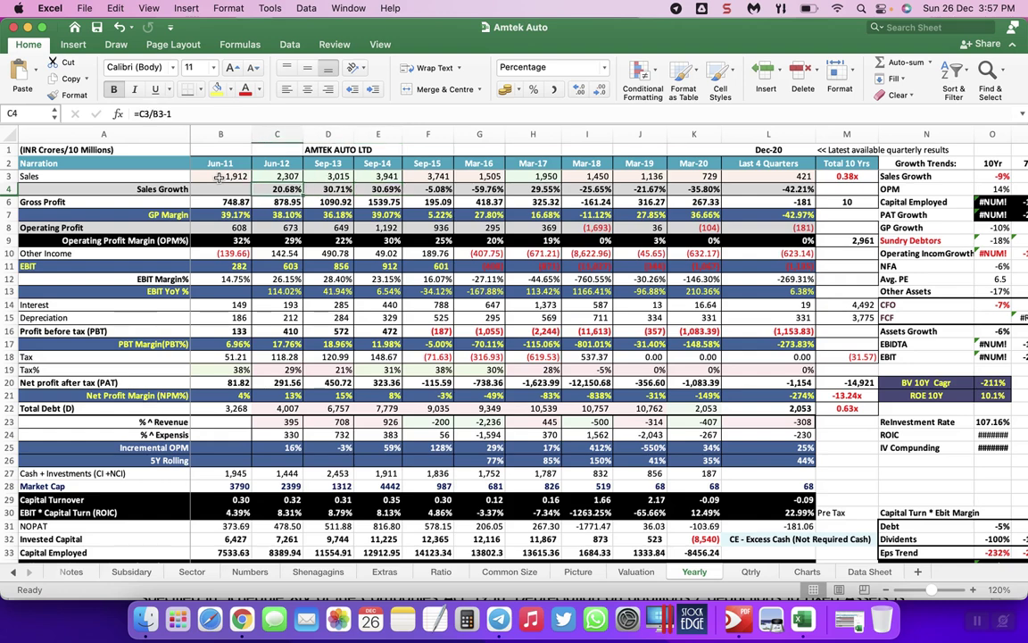
pyautogui.press('Right')
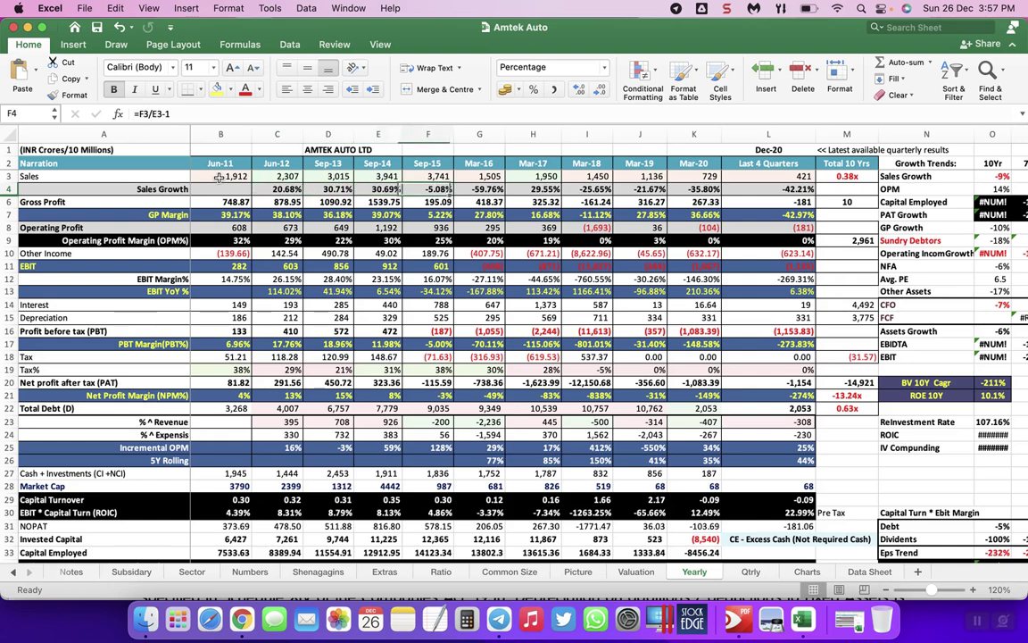
pyautogui.press('Left')
pyautogui.press('Right')
pyautogui.press('Right')
pyautogui.press('Left')
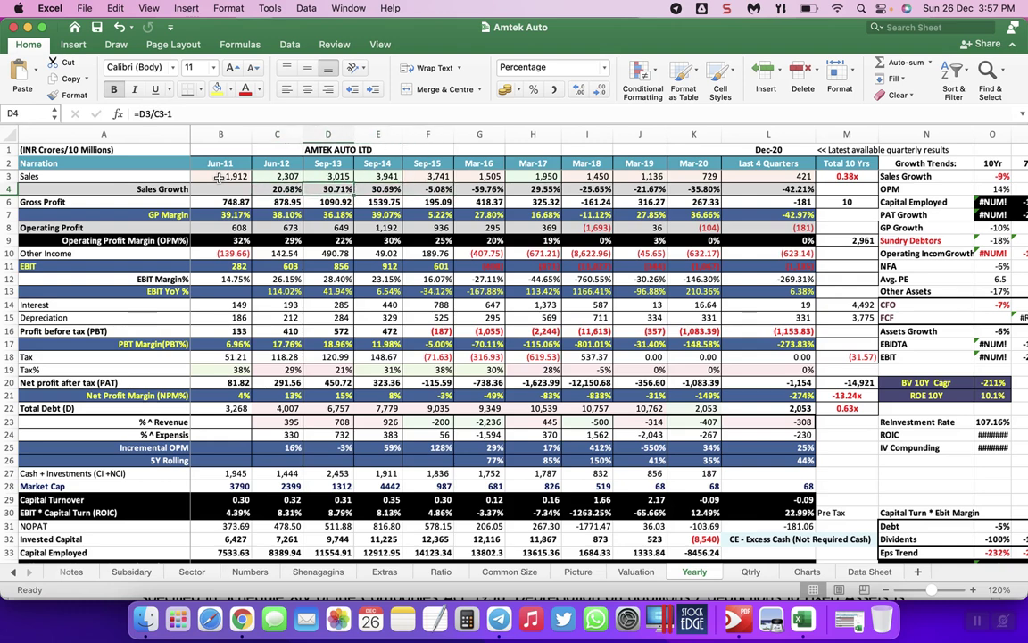
pyautogui.press('Right')
pyautogui.press('Right')
pyautogui.press('Right')
pyautogui.press('Right')
pyautogui.press('Right')
pyautogui.press('Right')
pyautogui.press('Right')
pyautogui.press('Right')
pyautogui.press('Right')
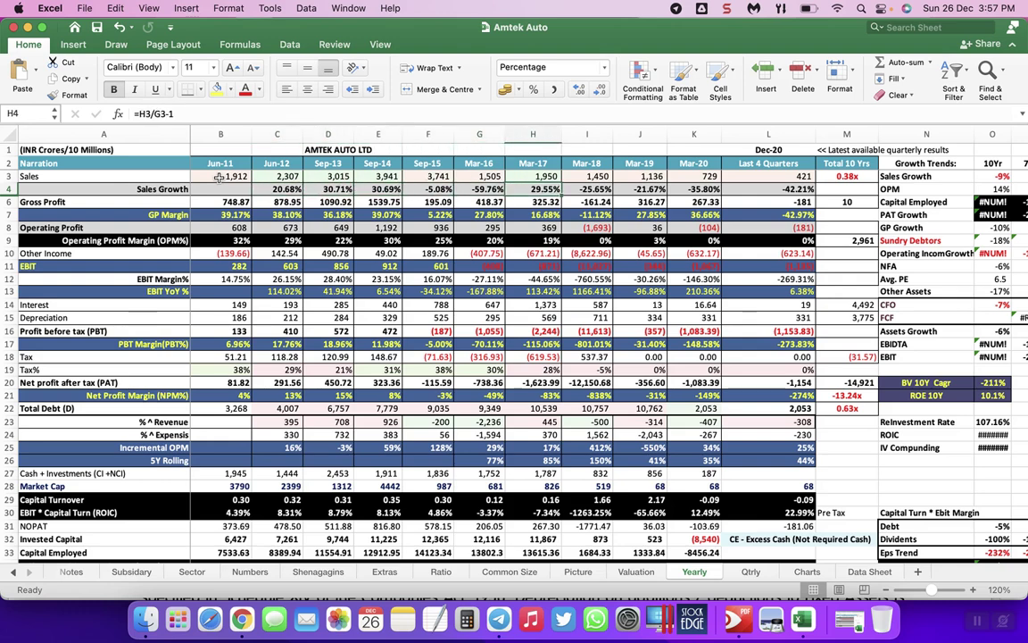
pyautogui.press('Left')
pyautogui.press('Left')
pyautogui.press('Left')
pyautogui.press('Left')
pyautogui.press('Left')
pyautogui.press('Left')
pyautogui.press('Left')
pyautogui.press('Left')
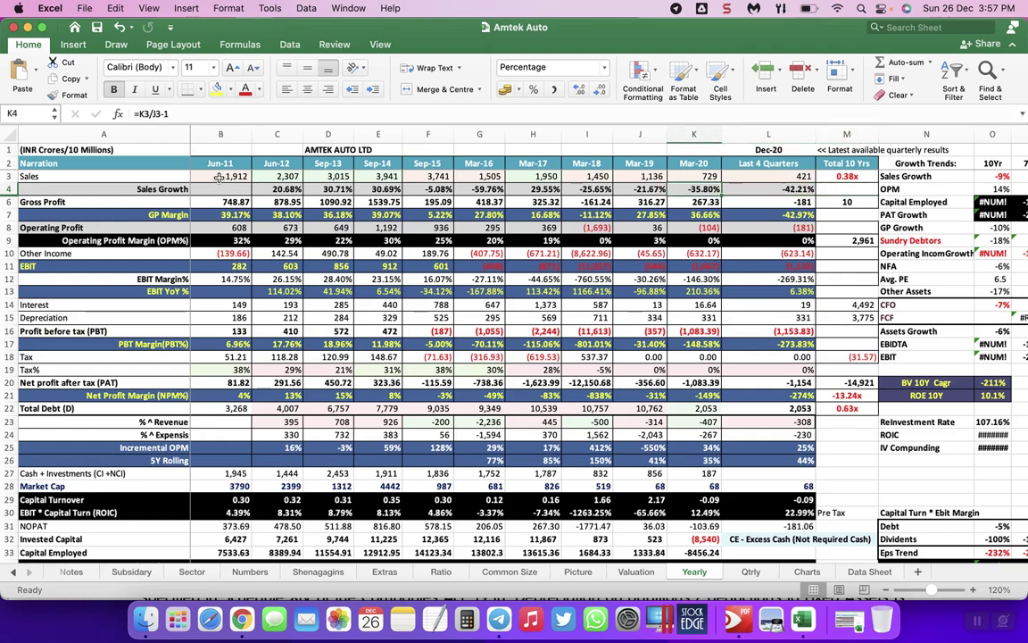
# Inspect the Sep-13 Gross Profit formula and go to the Profit & Loss figures in the Data Sheet.
pyautogui.press('Down')
pyautogui.press('Left')
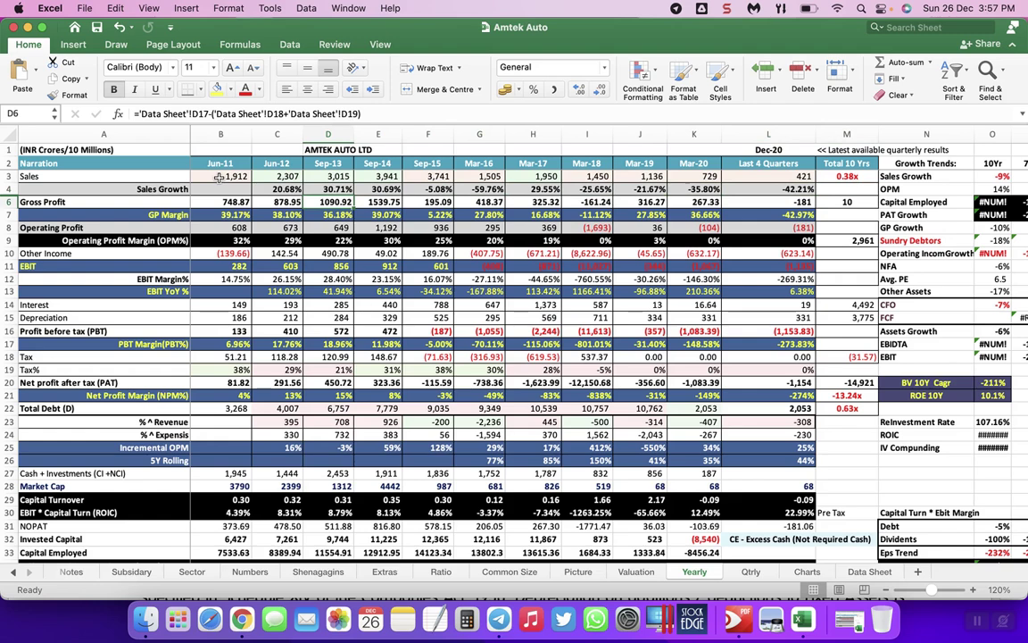
pyautogui.click(859, 573)
pyautogui.scroll(1, 397, 283)
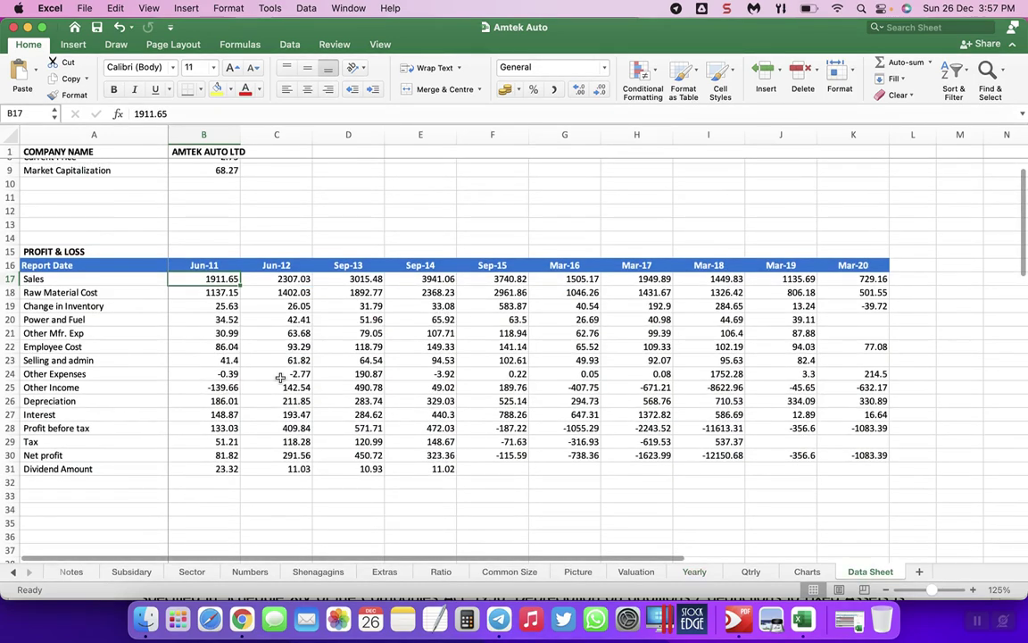
# Select the Raw Material Cost and Change in Inventory figures from Jun-11 through Mar-20 in the Profit & Loss table.
pyautogui.press('Down')
pyautogui.press('Down')
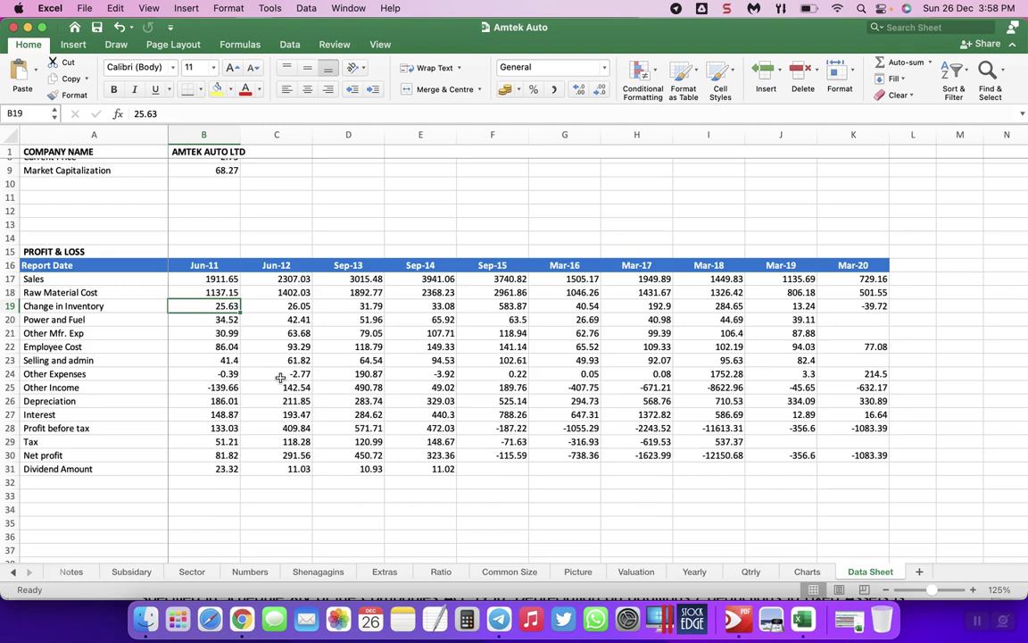
pyautogui.moveTo(204, 292); pyautogui.dragTo(277, 305)
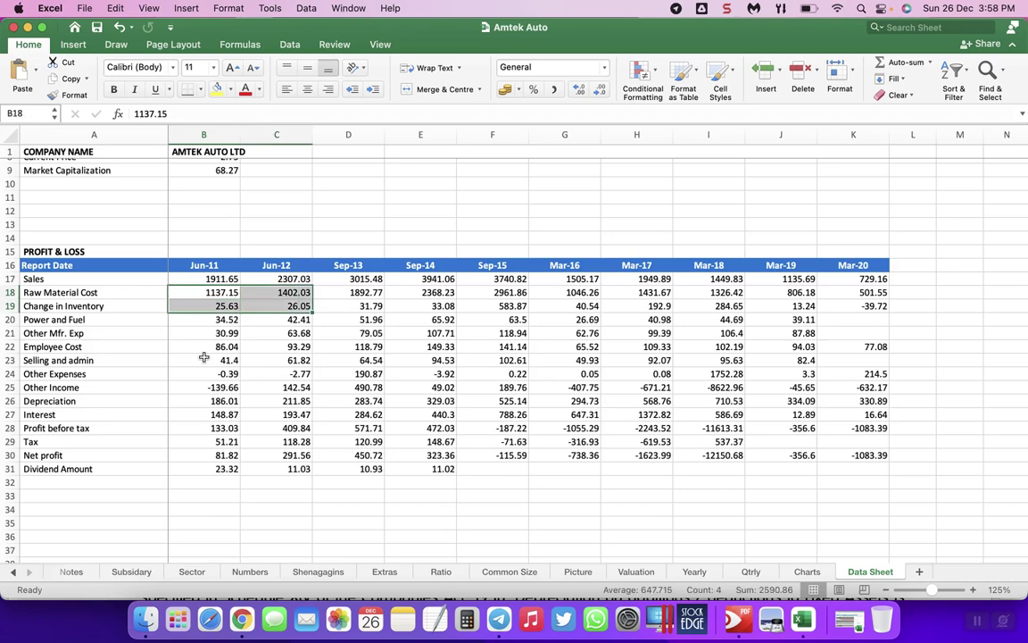
pyautogui.hotkey('shift', 'Right')
pyautogui.hotkey('shift', 'Right')
pyautogui.hotkey('shift', 'Right')
pyautogui.hotkey('shift', 'Right')
pyautogui.hotkey('shift', 'Right')
pyautogui.hotkey('shift', 'Right')
pyautogui.hotkey('shift', 'Right')
pyautogui.hotkey('shift', 'Right')
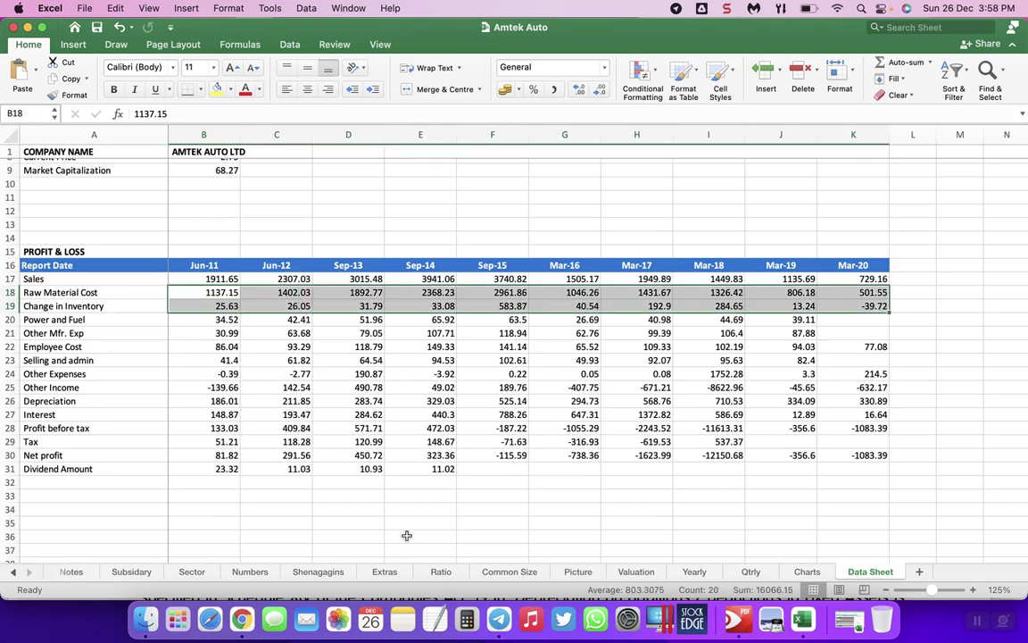
# Return to the Yearly sheet and inspect the Jun-11 Gross Profit, GP Margin and Operating Profit cells.
pyautogui.click(694, 571)
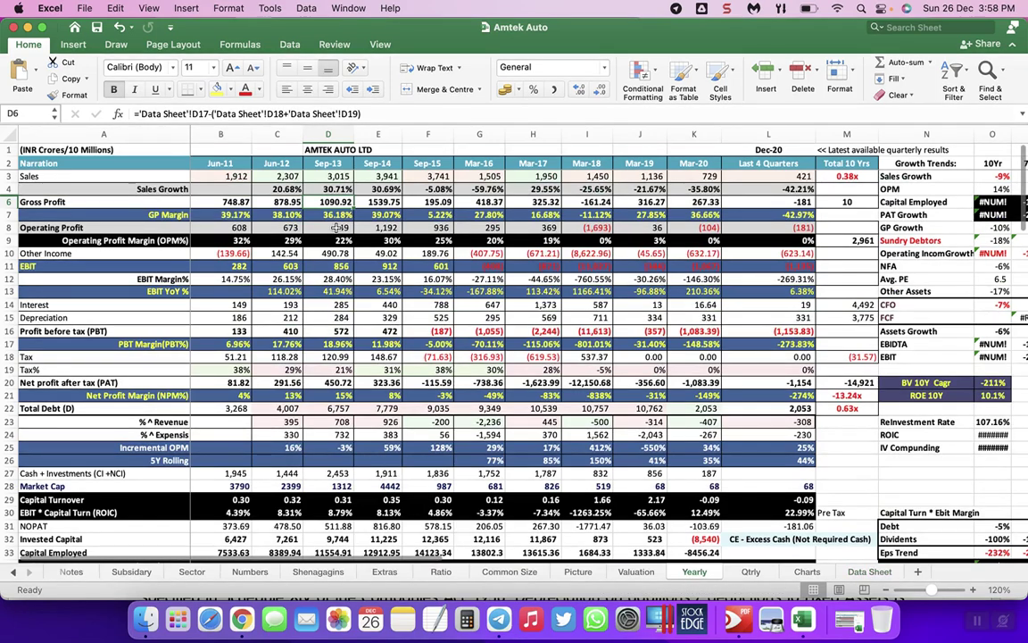
pyautogui.press('XF86AudioRaiseVolume')
pyautogui.press('XF86AudioRaiseVolume')
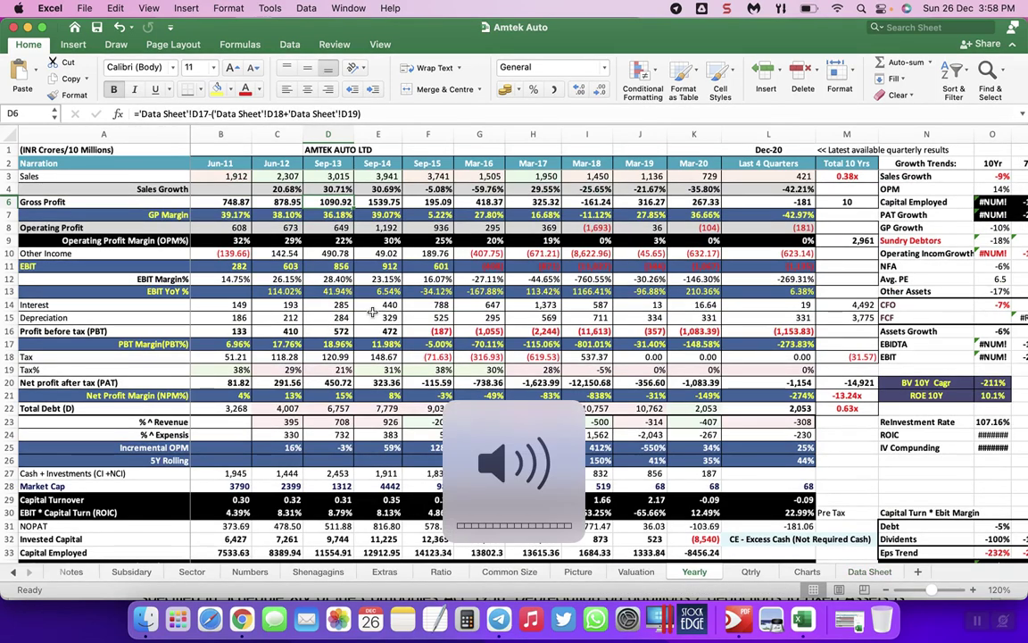
pyautogui.click(215, 202)
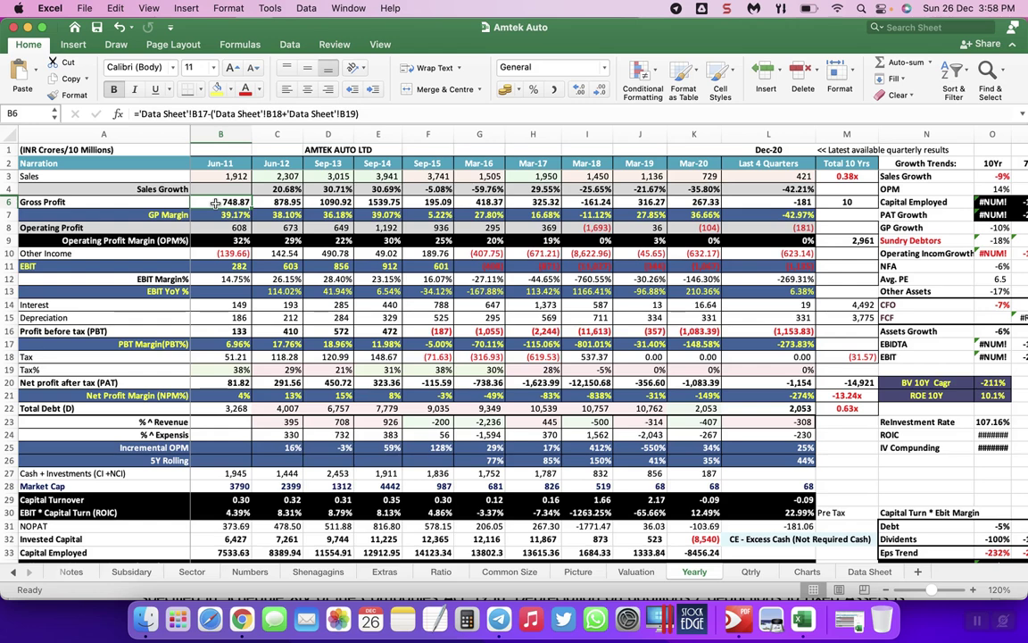
pyautogui.press('Down')
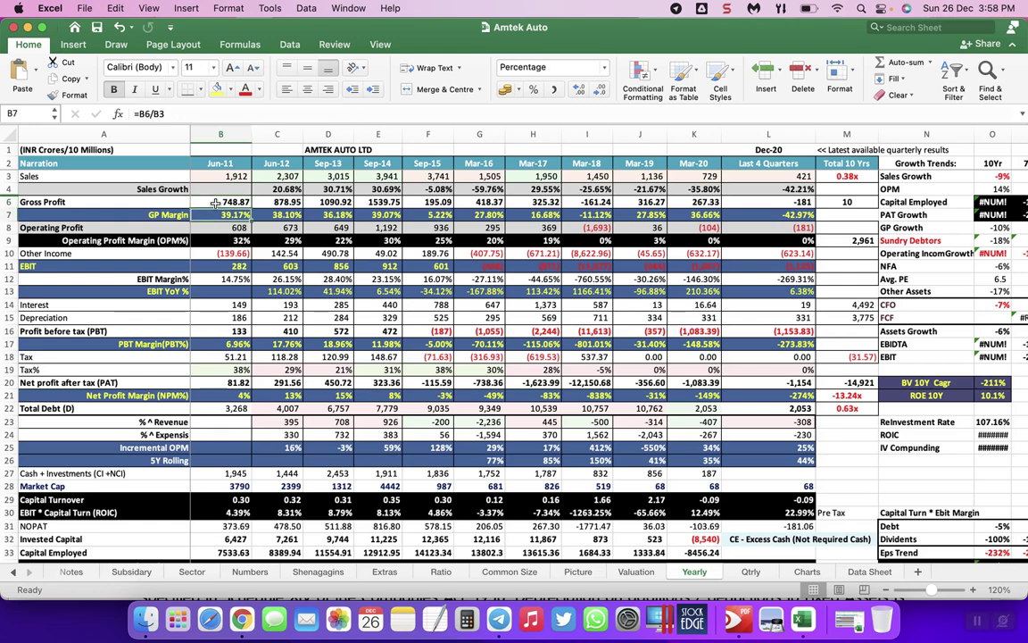
pyautogui.press('Down')
pyautogui.press('Left')
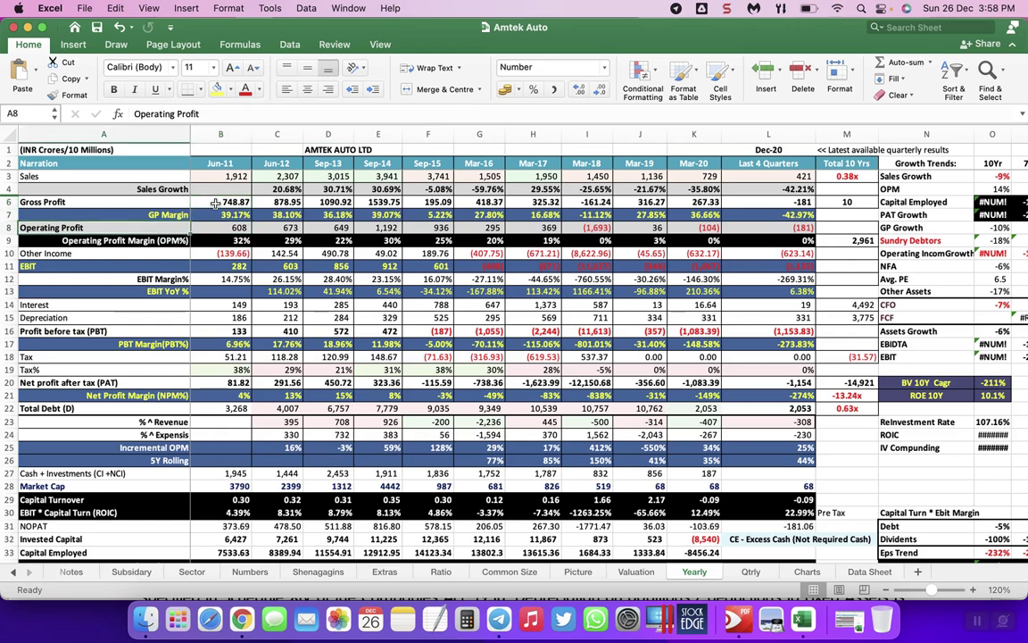
pyautogui.press('Right')
pyautogui.press('Left')
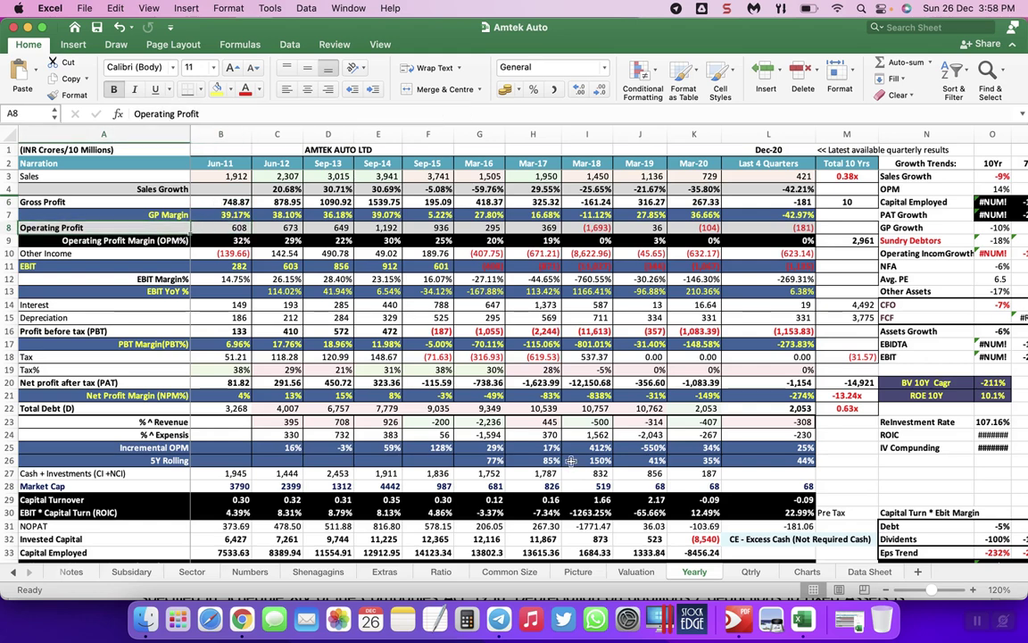
# Go to the Data Sheet and review the Jun-11 cost lines from Power and Fuel through Other Expenses.
pyautogui.click(862, 573)
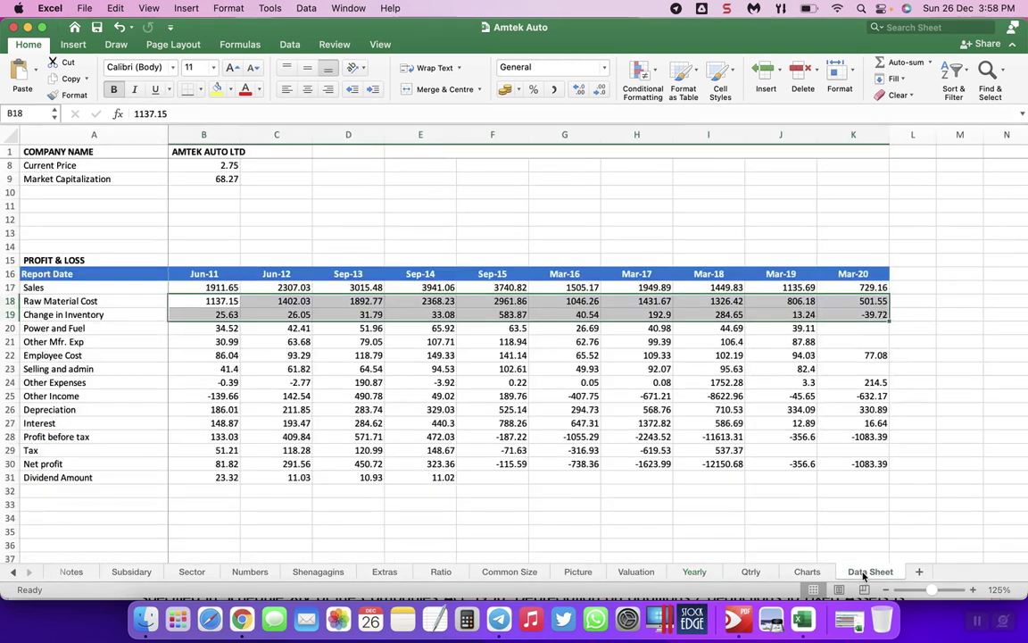
pyautogui.click(214, 339)
pyautogui.press('Up')
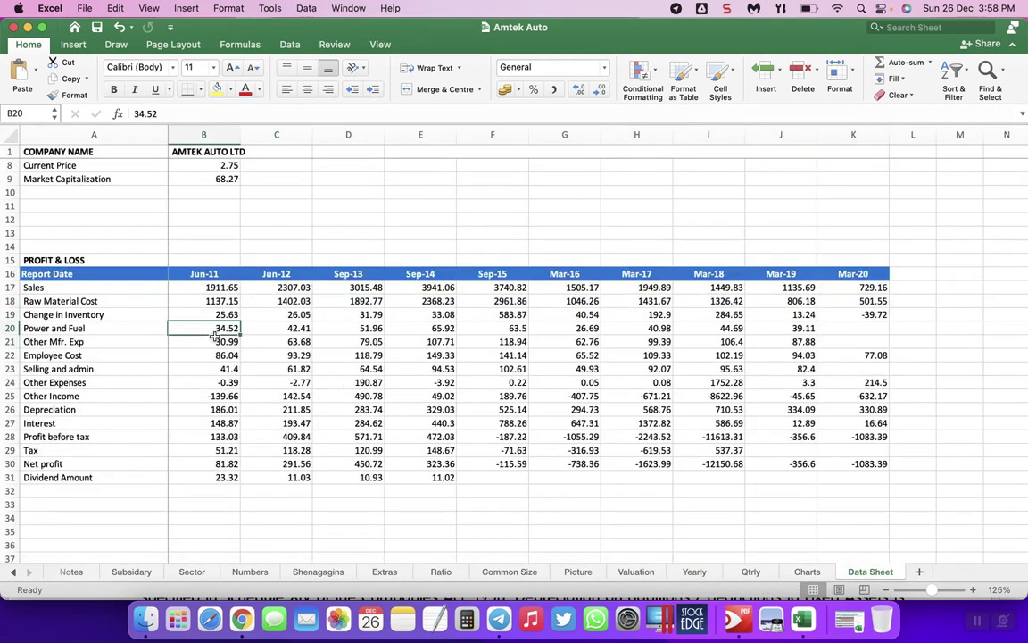
pyautogui.press('Down')
pyautogui.press('Down')
pyautogui.press('Down')
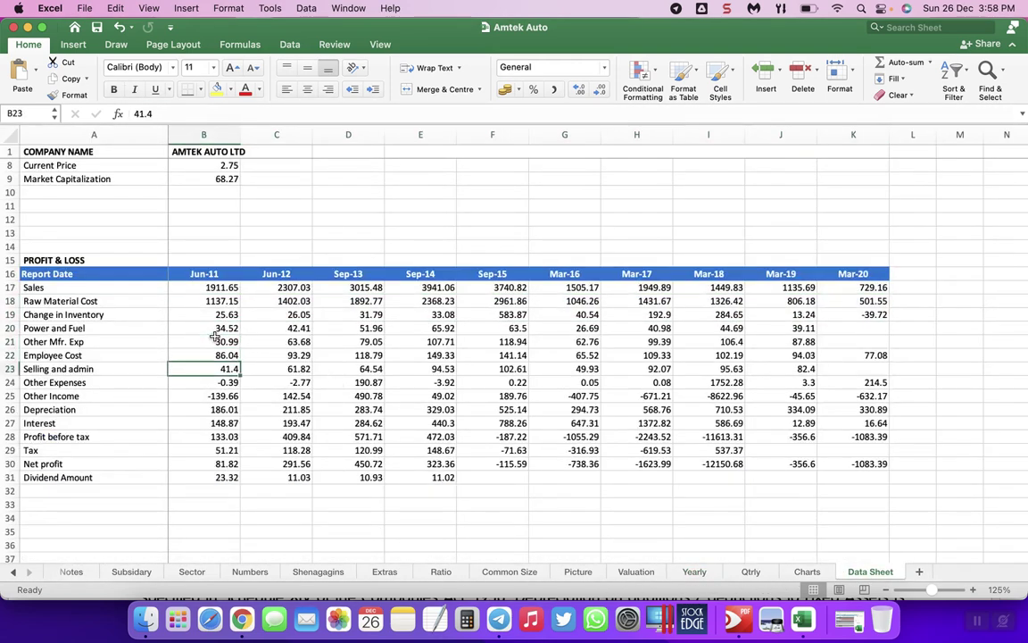
pyautogui.press('Down')
pyautogui.click(214, 339)
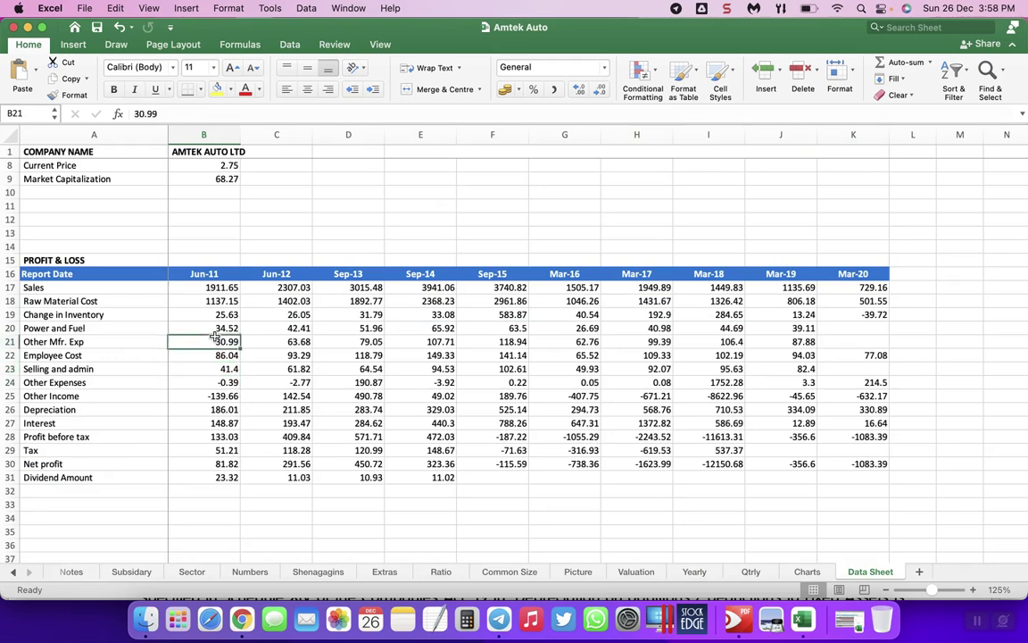
# Return to the Yearly sheet, step along the Operating Profit row to Sep-14 and move down to that year's EBIT formula.
pyautogui.click(694, 572)
pyautogui.press('Right')
pyautogui.press('Right')
pyautogui.press('Right')
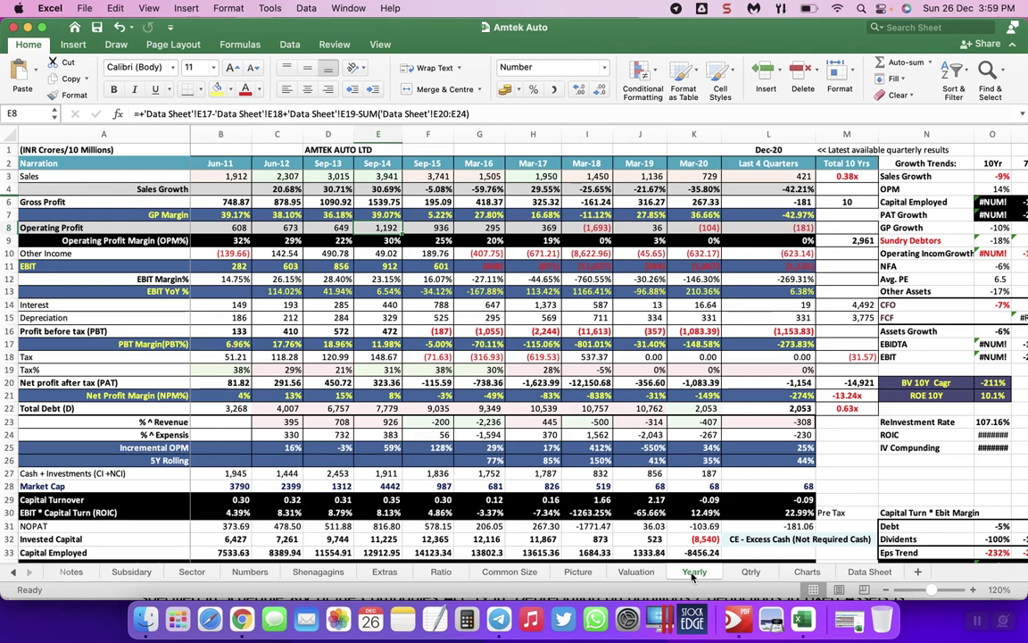
pyautogui.press('Down')
pyautogui.press('Down')
pyautogui.press('Down')
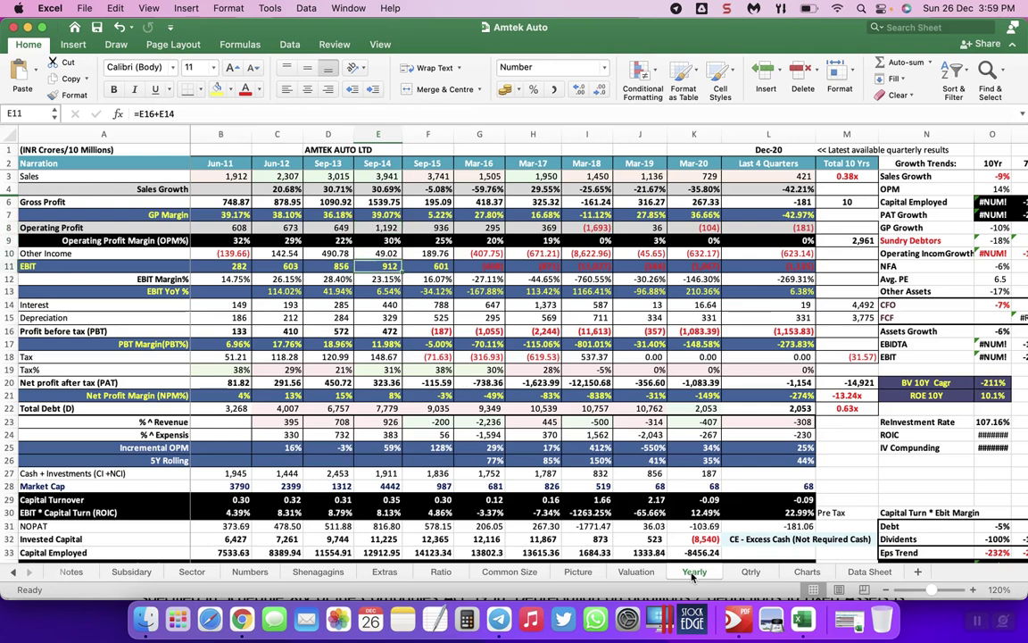
# Step back and forth along the EBIT row between Jun-11 and Sep-14.
pyautogui.press('Left')
pyautogui.press('Left')
pyautogui.press('Left')
pyautogui.press('Right')
pyautogui.press('Right')
pyautogui.press('Right')
# Examine the EBIT Margin% row by moving across the years around Sep-14 and Sep-15.
pyautogui.press('Down')
pyautogui.press('Left')
pyautogui.press('Right')
pyautogui.press('Right')
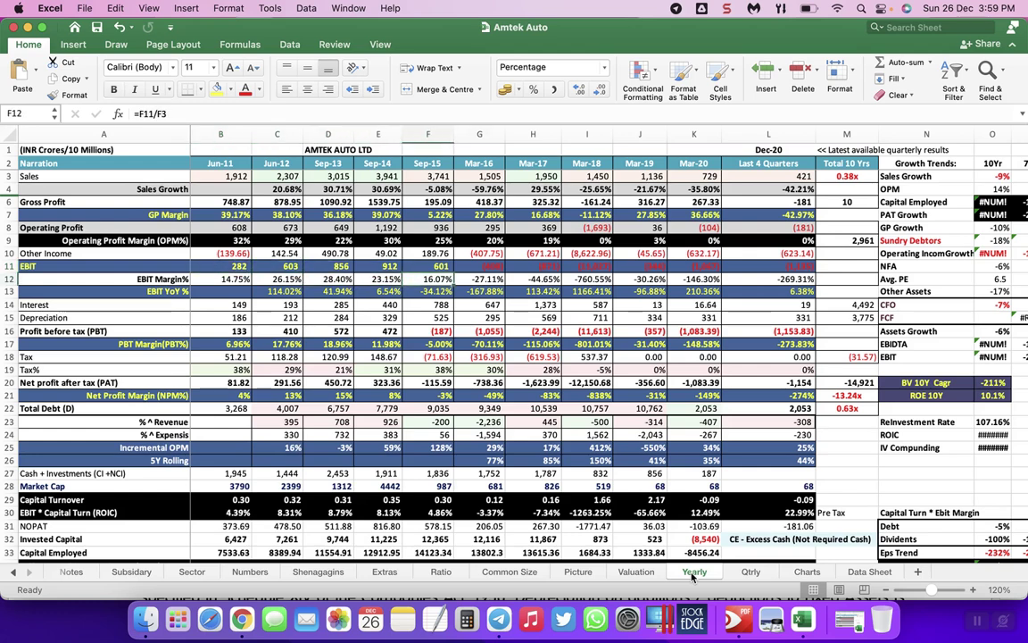
pyautogui.press('Right')
pyautogui.press('Left')
pyautogui.press('Left')
# Compare the EBIT YoY % growth from Jun-12 to Sep-15 and return to the start of the row.
pyautogui.press('Down')
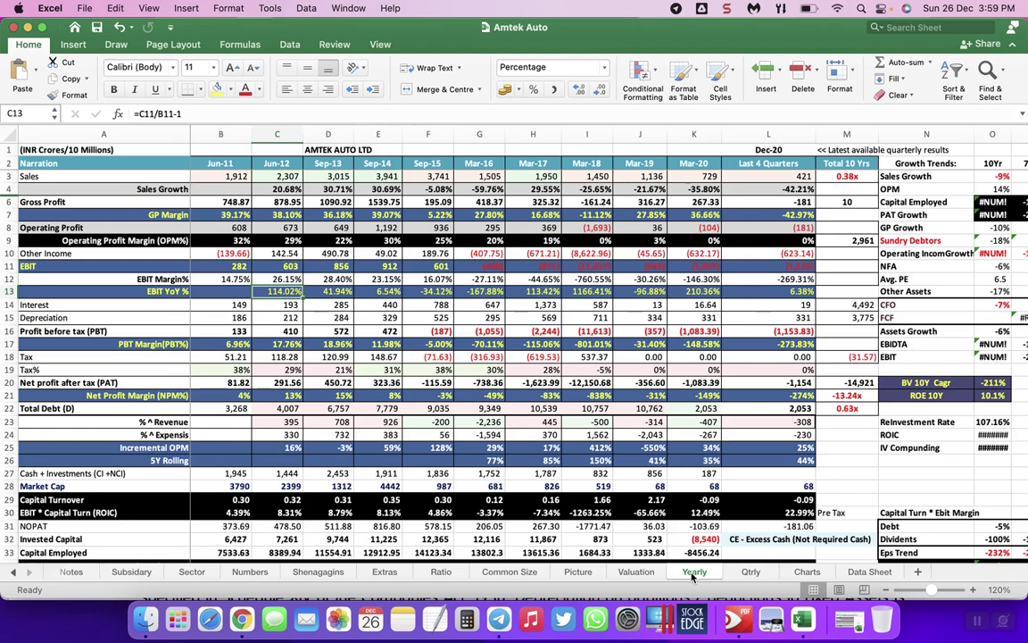
pyautogui.press('Right')
pyautogui.press('Right')
pyautogui.press('Right')
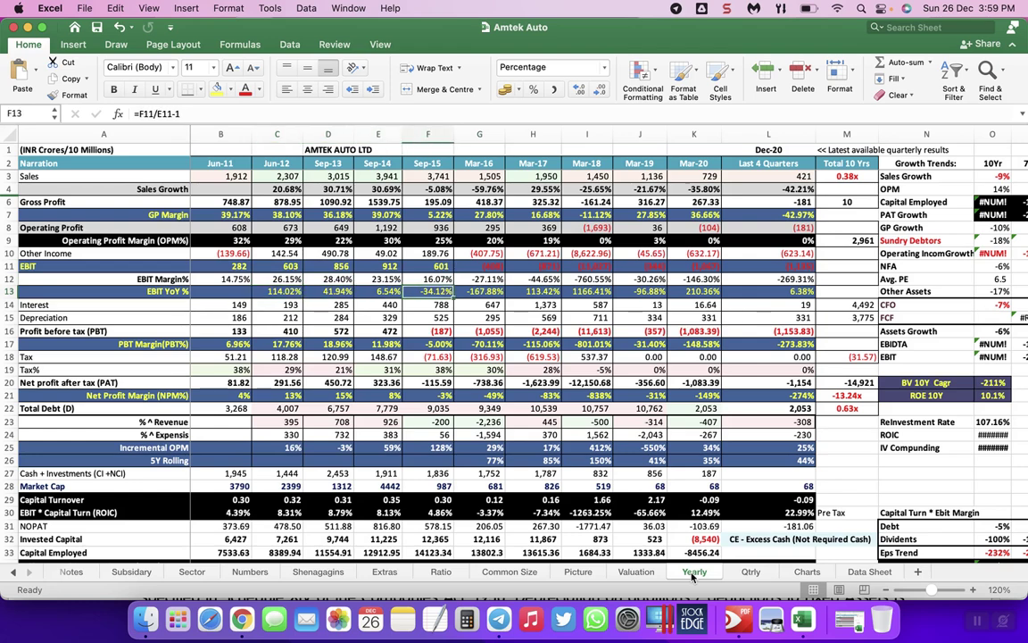
pyautogui.press('Left')
pyautogui.press('Left')
pyautogui.press('Left')
pyautogui.press('Left')
pyautogui.press('Left')
# Move down past Interest and inspect the Depreciation formulas for Jun-11 and Jun-12.
pyautogui.press('Down')
pyautogui.press('Down')
pyautogui.press('Right')
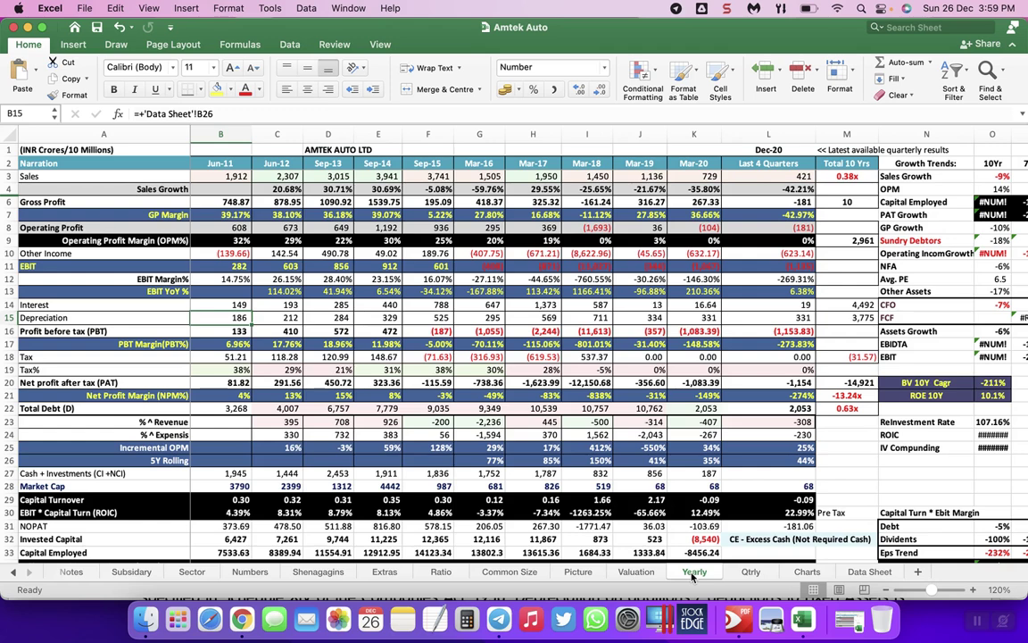
pyautogui.press('Right')
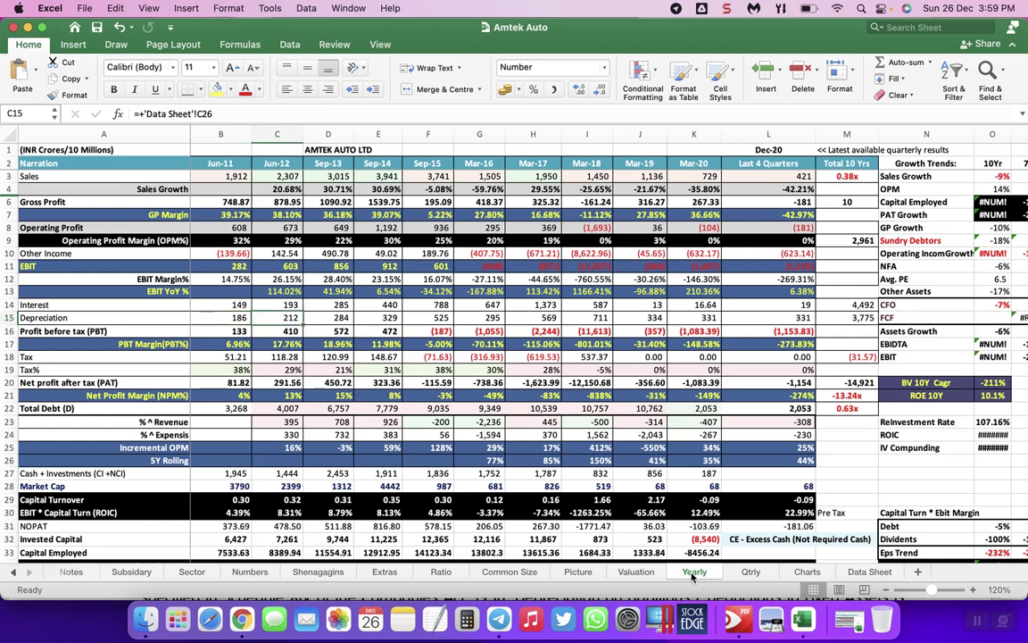
# Step along the Profit before tax (PBT) row from Jun-11 across the following years.
pyautogui.press('Down')
pyautogui.press('Left')
pyautogui.press('Left')
pyautogui.press('Right')
pyautogui.press('Right')
pyautogui.press('Right')
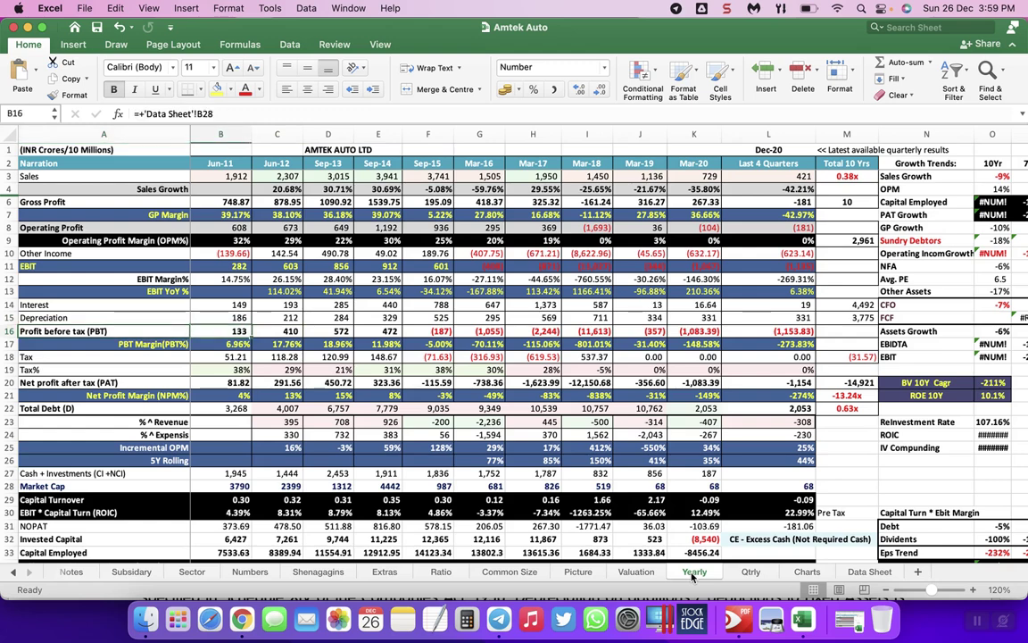
pyautogui.press('Right')
pyautogui.press('Right')
# Review the PBT Margin(PBT%) row back toward Jun-11 and move down to the Net profit after tax (PAT) row.
pyautogui.press('Down')
pyautogui.press('Left')
pyautogui.press('Left')
pyautogui.press('Left')
pyautogui.press('Left')
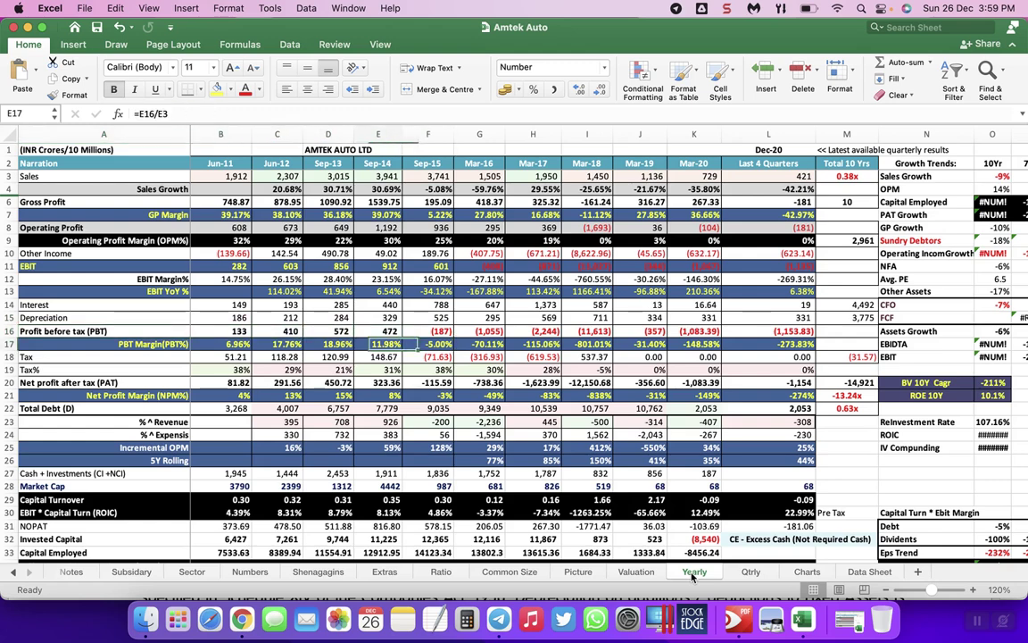
pyautogui.press('Down')
pyautogui.press('Down')
pyautogui.press('Down')
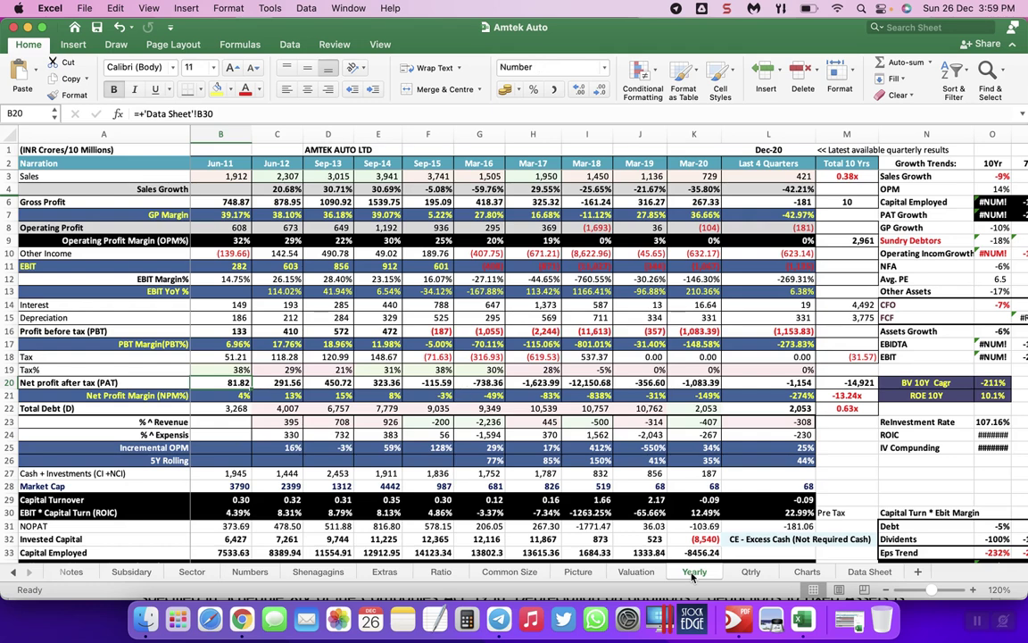
pyautogui.press('Left')
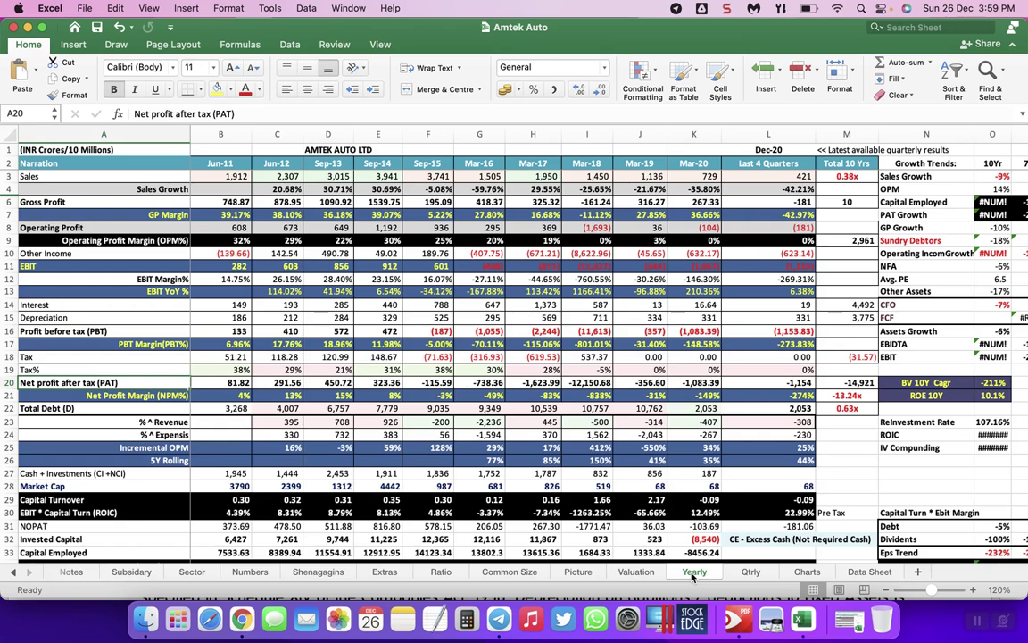
# Trace the row labels upward from Net profit after tax (PAT) to EBIT.
pyautogui.press('Up')
pyautogui.press('Up')
pyautogui.press('Up')
pyautogui.press('Up')
pyautogui.press('Up')
pyautogui.press('Up')
pyautogui.press('Up')
pyautogui.press('Up')
pyautogui.press('Up')
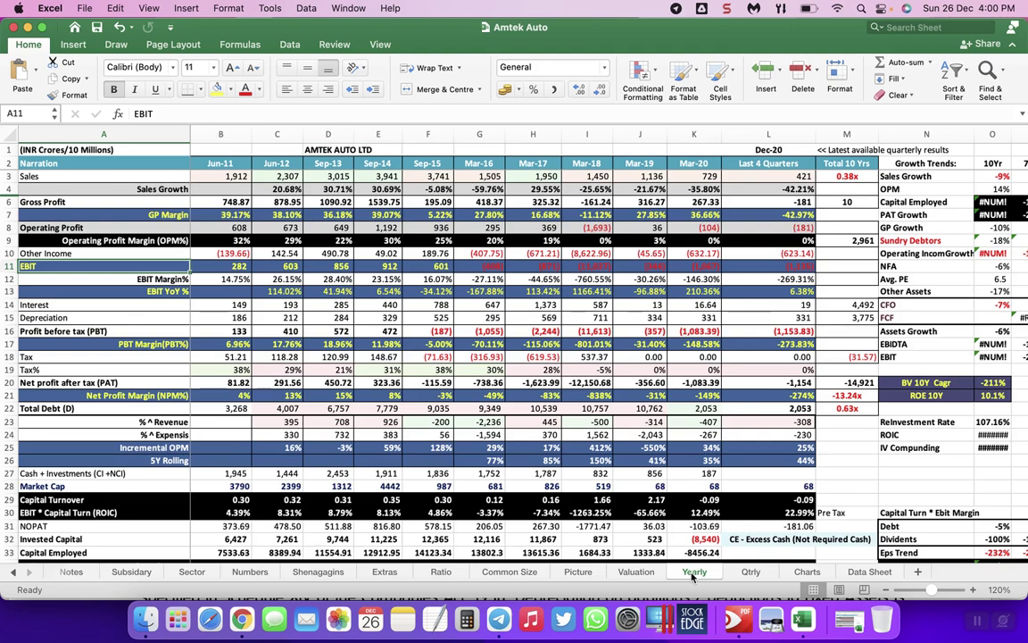
# Trace the row labels downward from EBIT through Depreciation and Net profit after tax (PAT) to Total Debt (D).
pyautogui.press('Down')
pyautogui.press('Down')
pyautogui.press('Down')
pyautogui.press('Down')
pyautogui.press('Down')
pyautogui.press('Down')
pyautogui.press('Down')
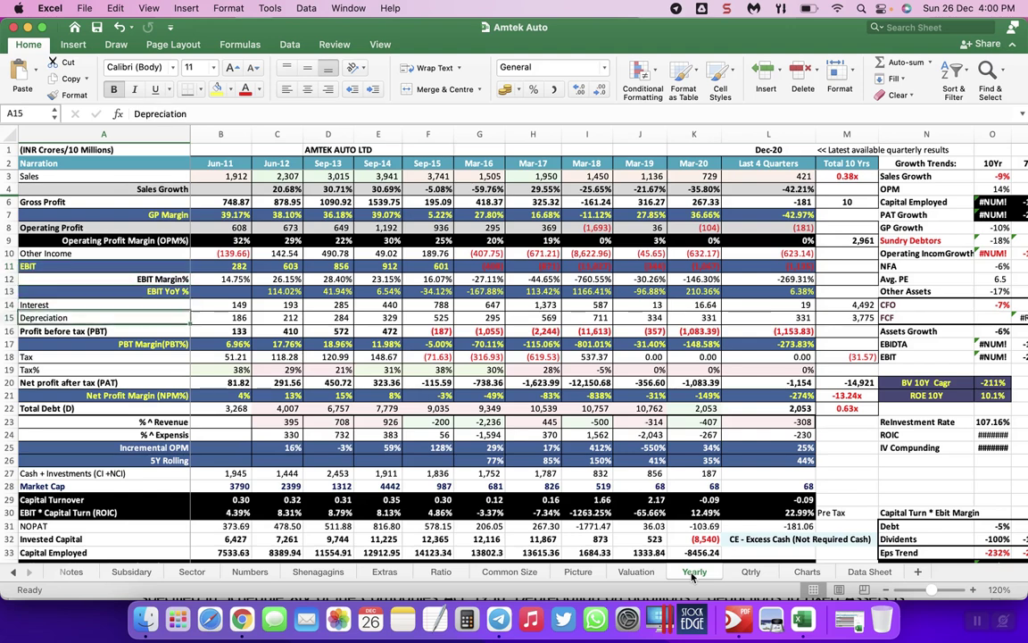
pyautogui.press('Down')
pyautogui.press('Down')
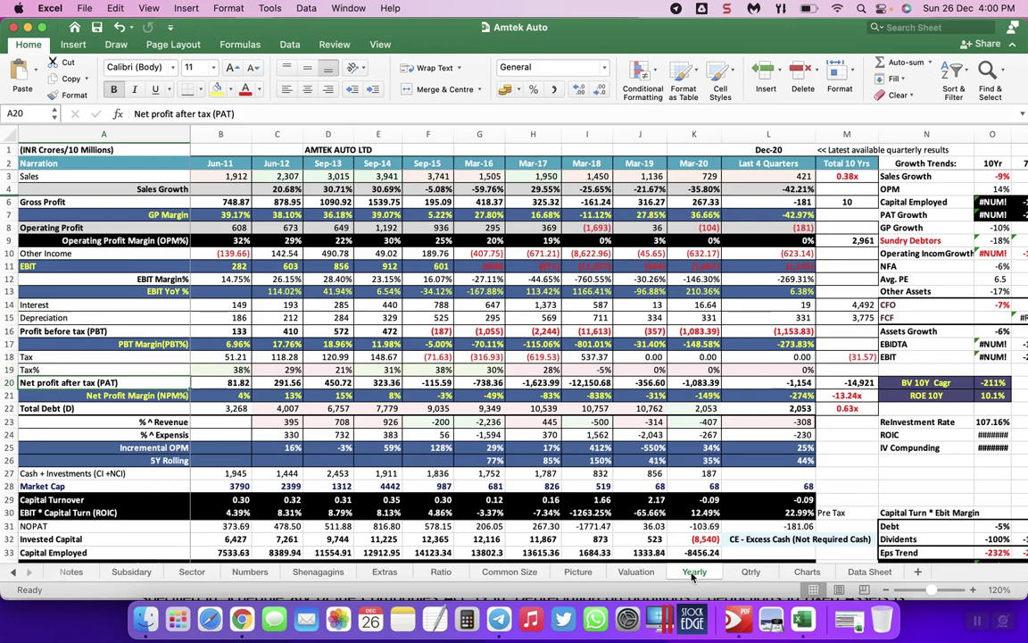
pyautogui.press('Down')
pyautogui.press('Down')
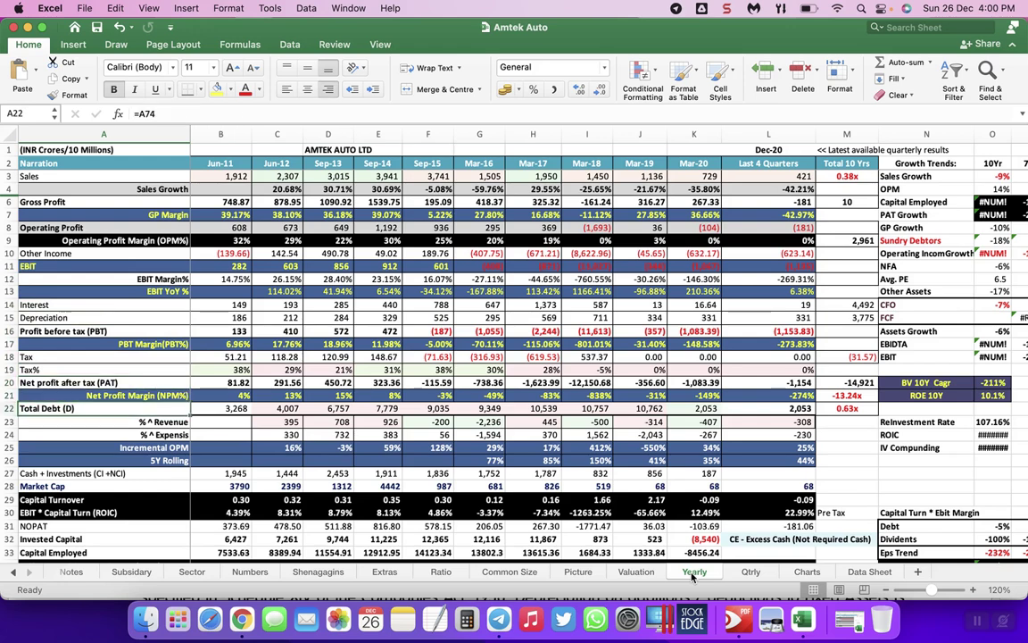
# Step forward along the Total Debt (D) row from Jun-11 and back to Sep-15 to examine how debt develops.
pyautogui.press('Right')
pyautogui.press('Right')
pyautogui.press('Right')
pyautogui.press('Right')
pyautogui.press('Right')
pyautogui.press('Right')
pyautogui.press('Right')
pyautogui.press('Right')
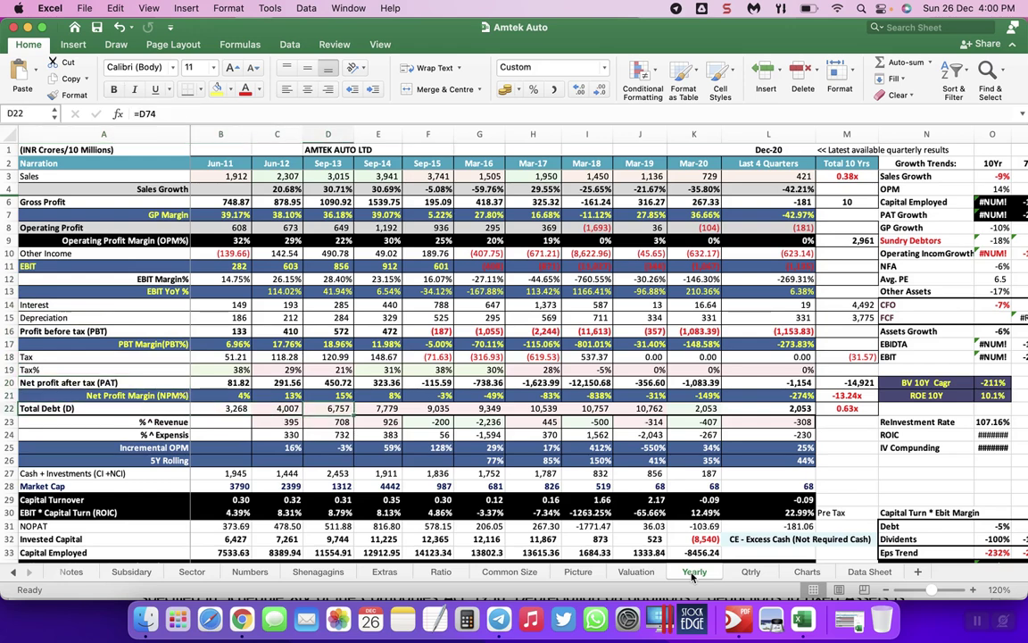
pyautogui.press('Left')
pyautogui.press('Left')
pyautogui.press('Left')
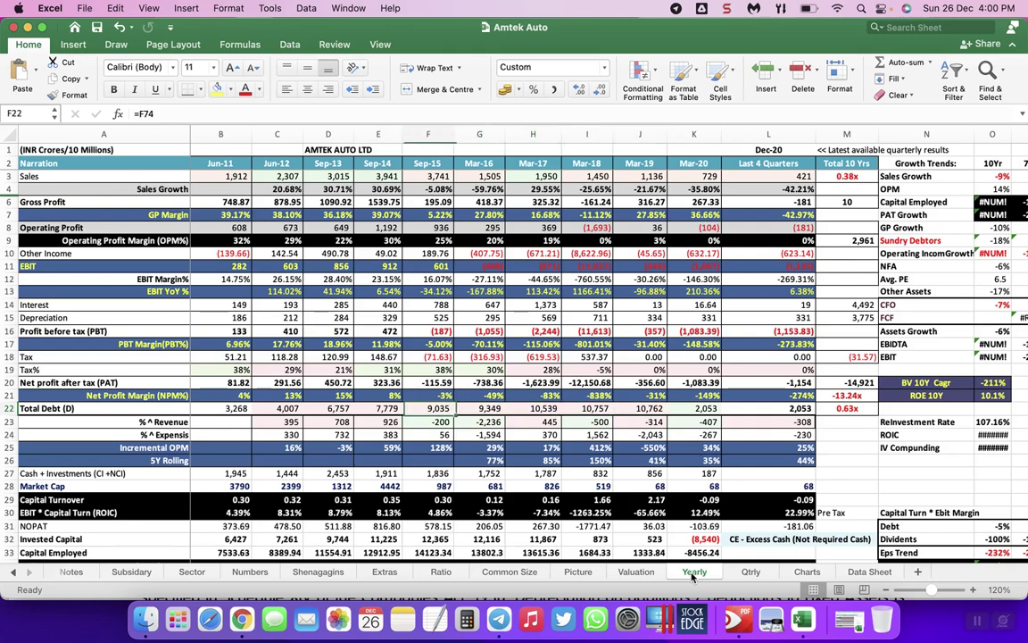
# Examine the Total 10 Yrs column from the Sales row down to the Operating Profit Margin (OPM%) row.
pyautogui.click(852, 177)
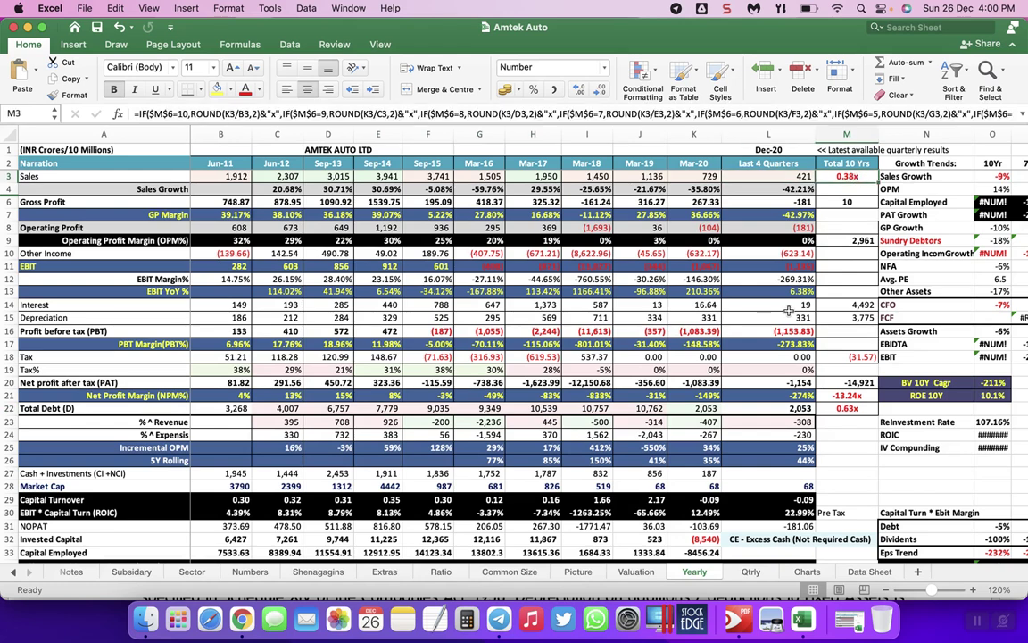
pyautogui.press('Down')
pyautogui.press('Down')
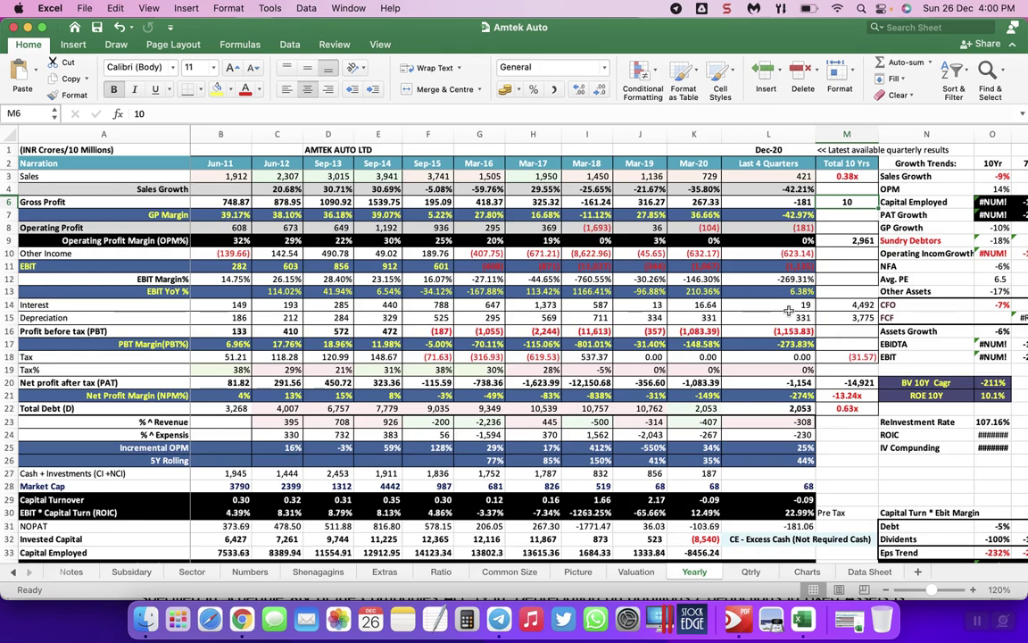
pyautogui.press('Down')
pyautogui.press('Down')
pyautogui.press('Down')
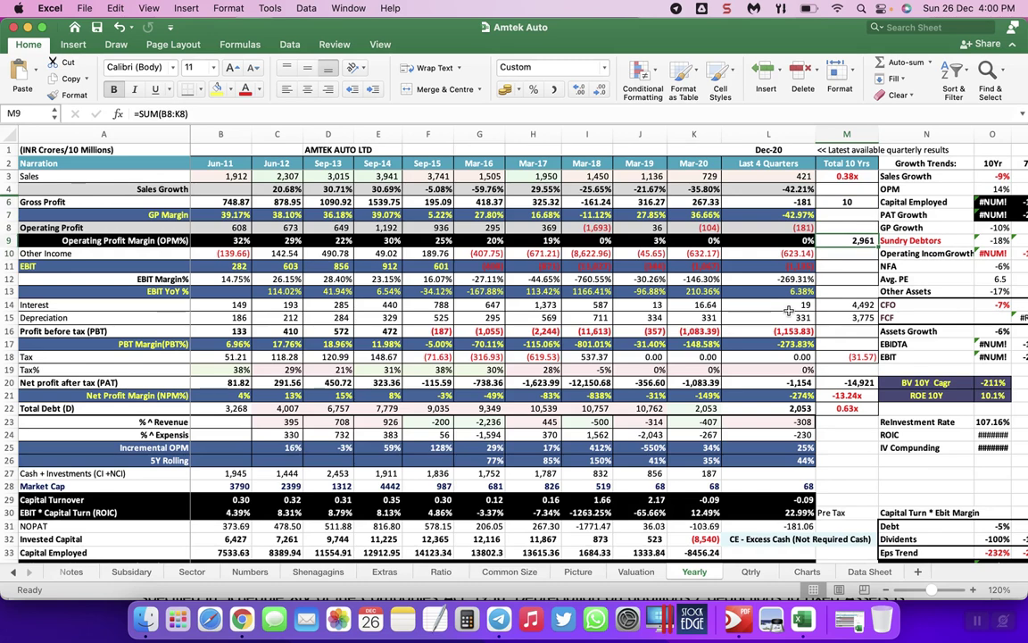
# Continue down the Total 10 Yrs column from Other Income through Tax% to Net profit after tax (PAT).
pyautogui.press('Down')
pyautogui.press('Down')
pyautogui.press('Down')
pyautogui.press('Down')
pyautogui.press('Down')
pyautogui.press('Down')
pyautogui.press('Down')
pyautogui.press('Down')
pyautogui.press('Down')
pyautogui.press('Down')
pyautogui.press('Down')
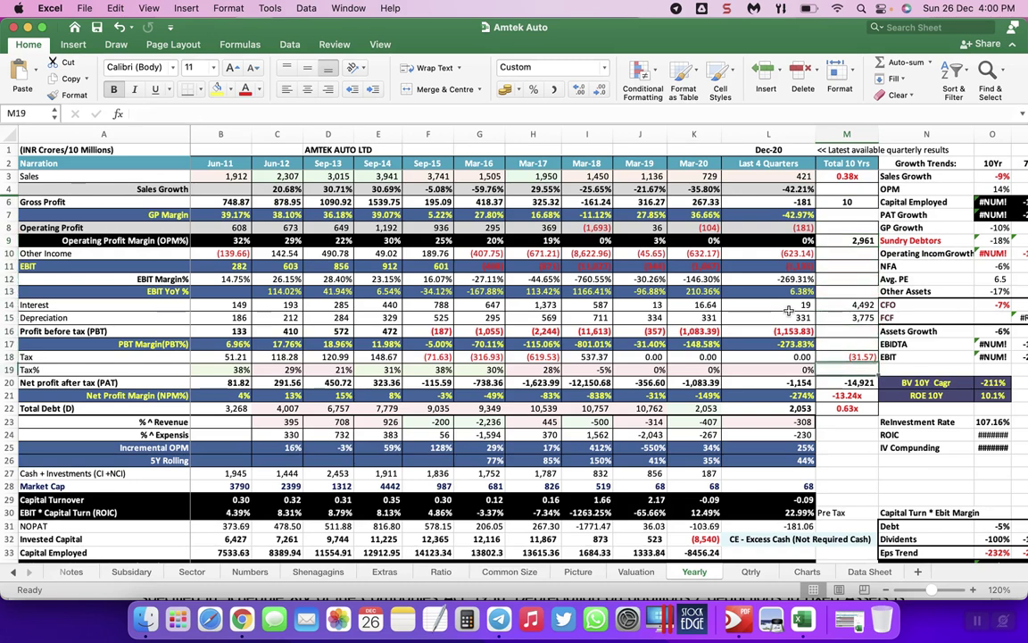
pyautogui.press('Down')
pyautogui.press('Down')
pyautogui.press('Down')
pyautogui.press('Down')
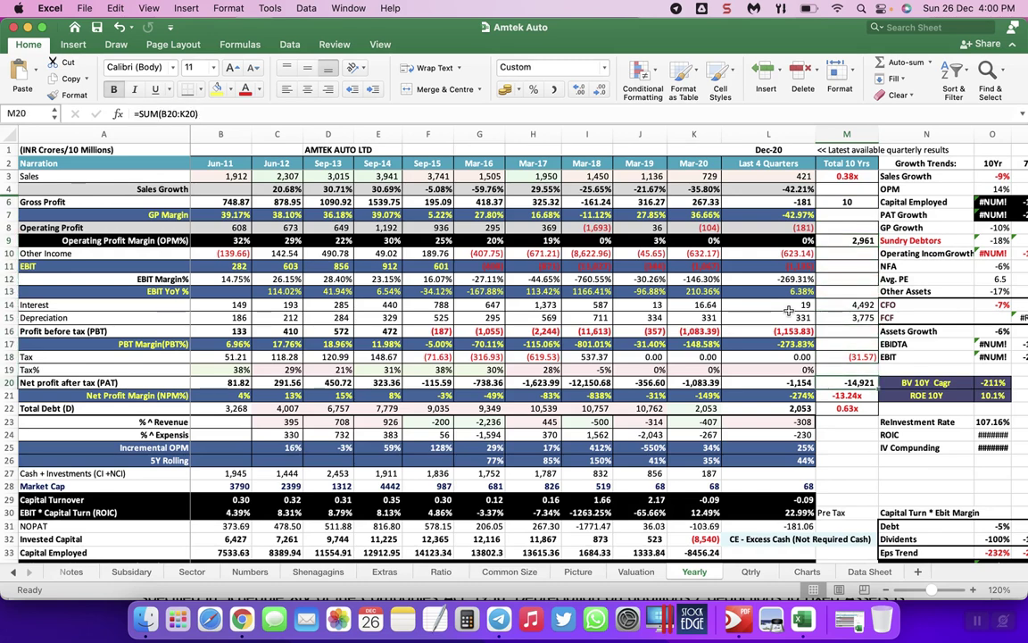
# Move back across the yearly columns to the Incremental OPM row label.
pyautogui.press('Left')
pyautogui.press('Left')
pyautogui.press('Left')
pyautogui.press('Left')
pyautogui.press('Left')
pyautogui.press('Left')
pyautogui.press('Left')
pyautogui.press('Left')
pyautogui.press('Left')
pyautogui.press('Left')
pyautogui.press('Left')
pyautogui.press('Left')
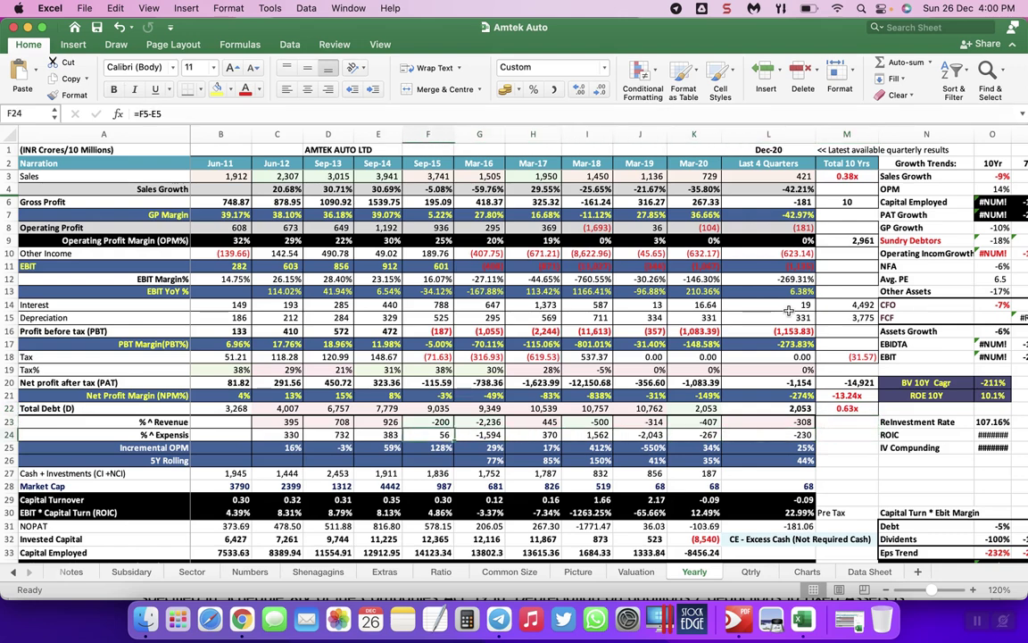
pyautogui.press('Down')
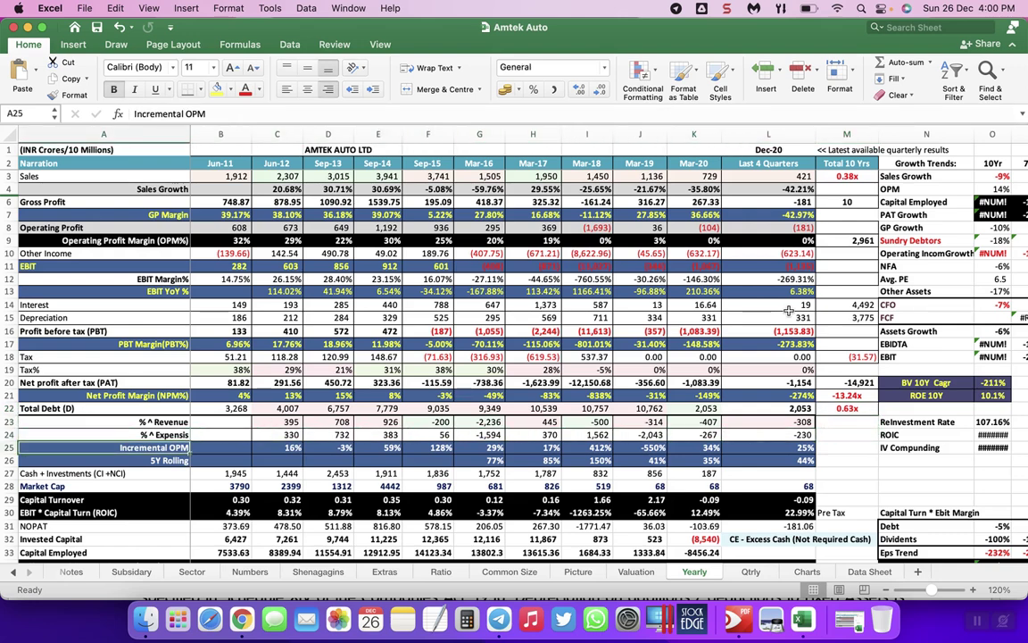
# Step forward along the Incremental OPM row through the yearly figures up to Mar-20.
pyautogui.press('Right')
pyautogui.press('Right')
pyautogui.press('Right')
pyautogui.press('Right')
pyautogui.press('Right')
pyautogui.press('Right')
pyautogui.press('Right')
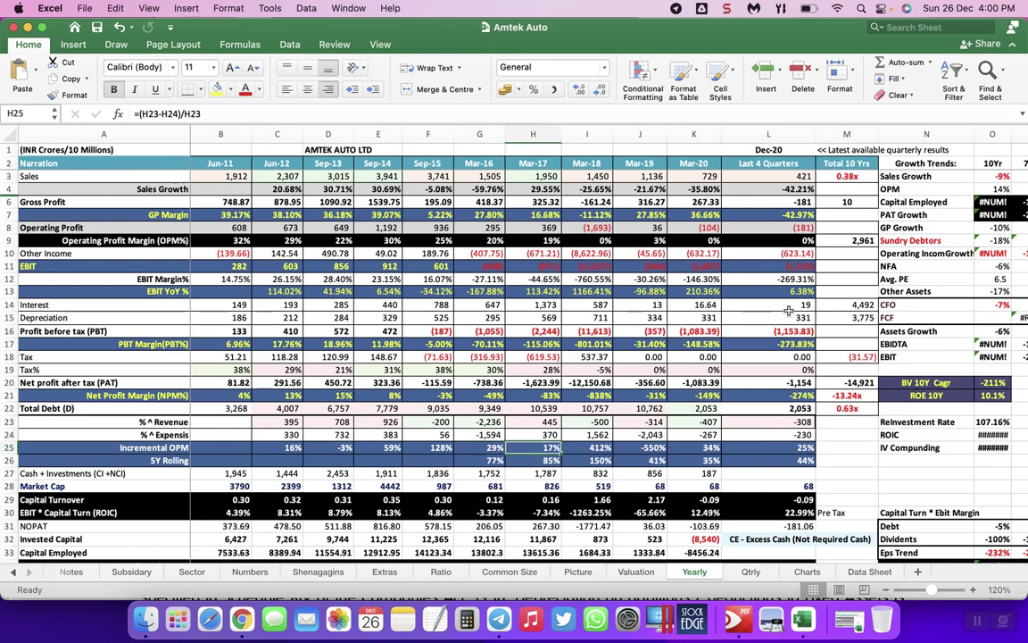
pyautogui.press('Right')
pyautogui.press('Right')
pyautogui.press('Right')
pyautogui.press('Right')
pyautogui.press('Right')
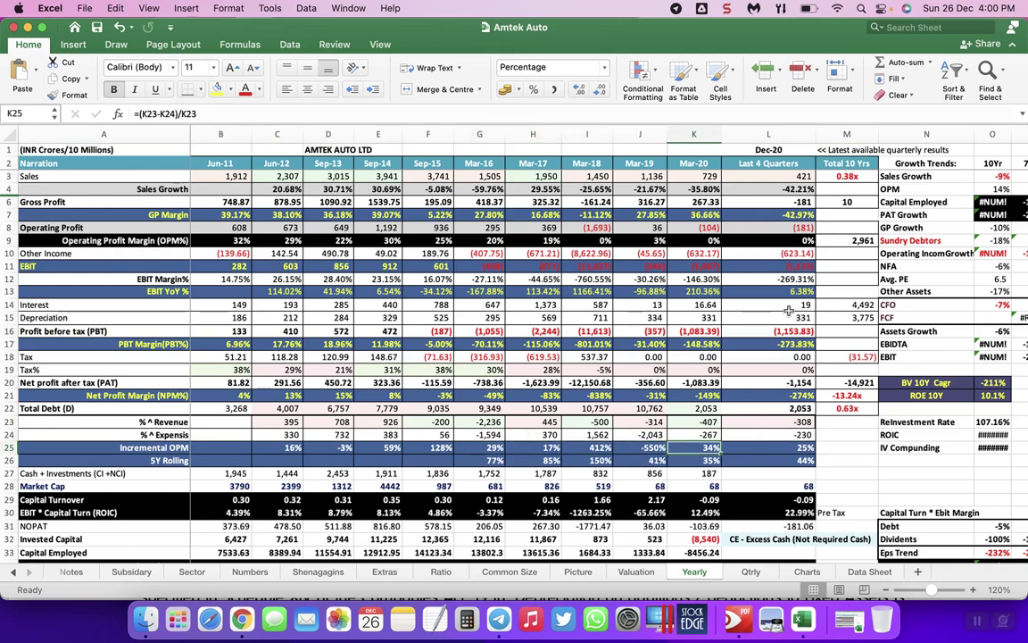
# Step back along the Incremental OPM row from Mar-20 to its label.
pyautogui.press('Left')
pyautogui.press('Left')
pyautogui.press('Left')
pyautogui.press('Left')
pyautogui.press('Left')
pyautogui.press('Left')
pyautogui.press('Left')
pyautogui.press('Left')
pyautogui.press('Left')
pyautogui.press('Left')
pyautogui.press('Left')
pyautogui.press('Left')
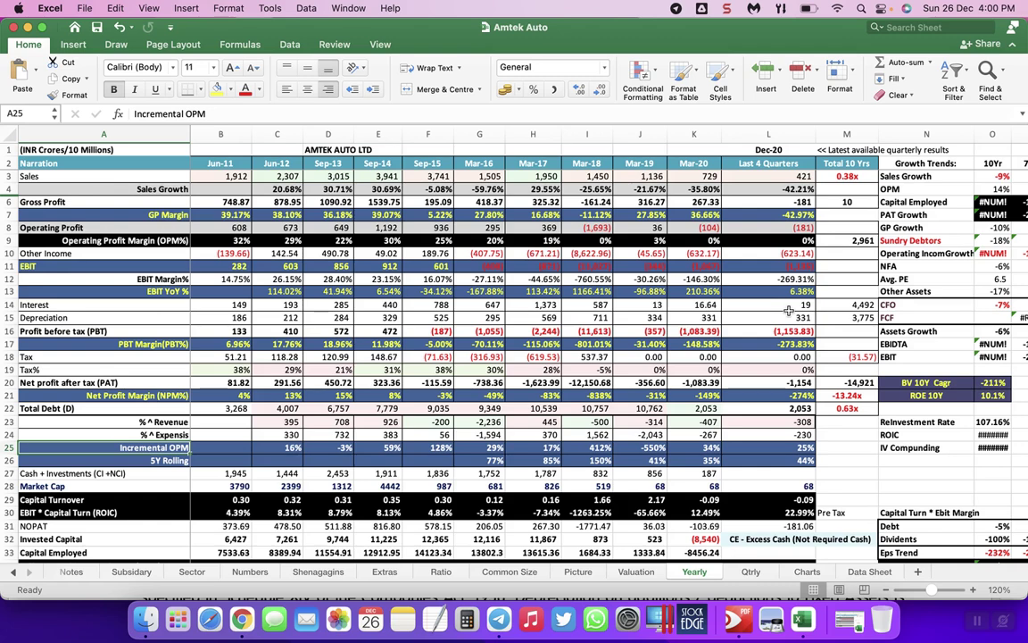
# Examine the 5Y Rolling row from its label forward to Mar-20.
pyautogui.press('Down')
pyautogui.press('Right')
pyautogui.press('Right')
pyautogui.press('Right')
pyautogui.press('Right')
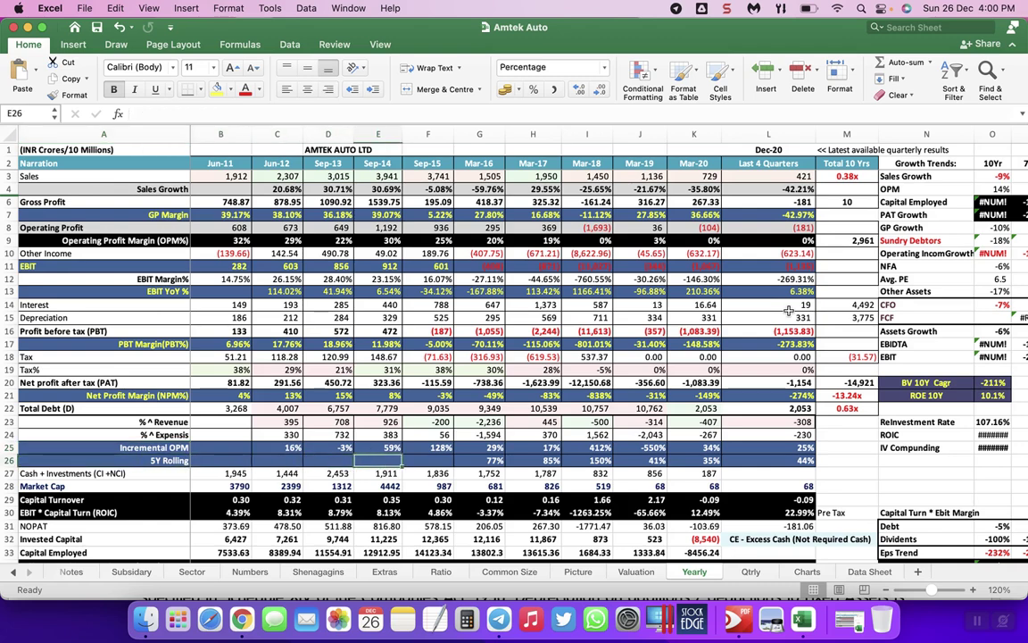
pyautogui.press('Right')
pyautogui.press('Right')
pyautogui.press('Right')
pyautogui.press('Right')
pyautogui.press('Right')
pyautogui.press('Right')
pyautogui.press('Right')
pyautogui.press('Right')
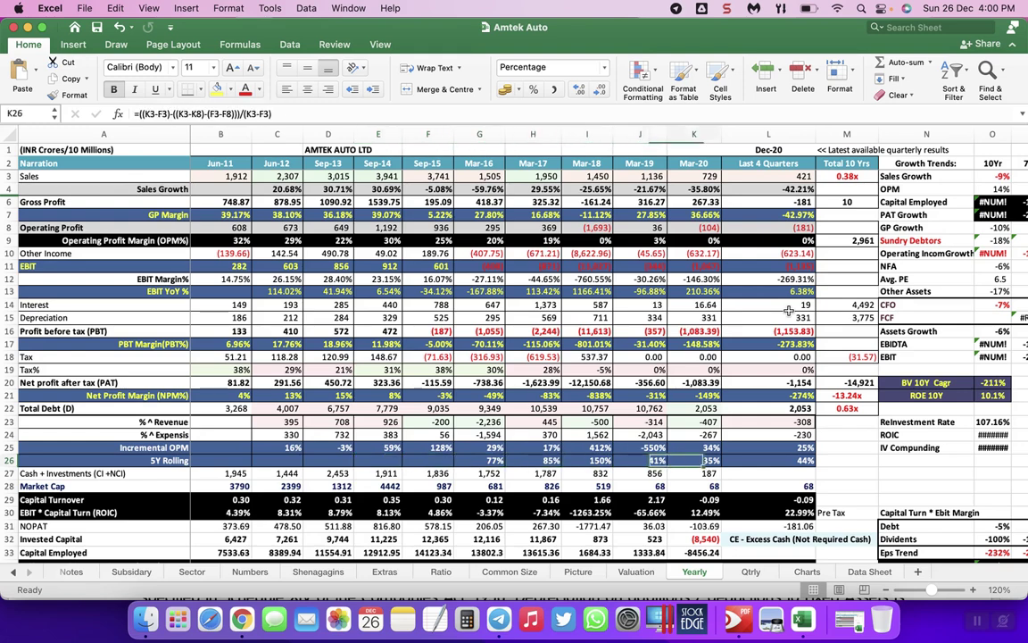
# Trace the 5Y Rolling row back from Mar-20 to its label.
pyautogui.press('Left')
pyautogui.press('Left')
pyautogui.press('Left')
pyautogui.press('Left')
pyautogui.press('Left')
pyautogui.press('Left')
pyautogui.press('Left')
pyautogui.press('Left')
pyautogui.press('Left')
pyautogui.press('Left')
pyautogui.press('Left')
pyautogui.press('Left')
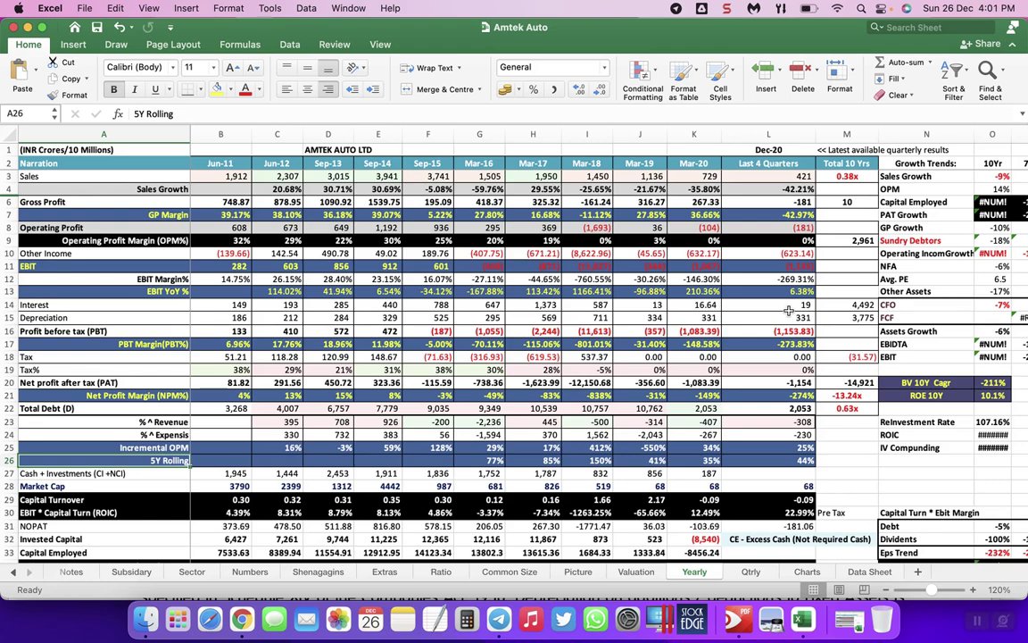
# Review the Cash + Investments (CI +NCI) row from its label forward to Mar-17.
pyautogui.press('Down')
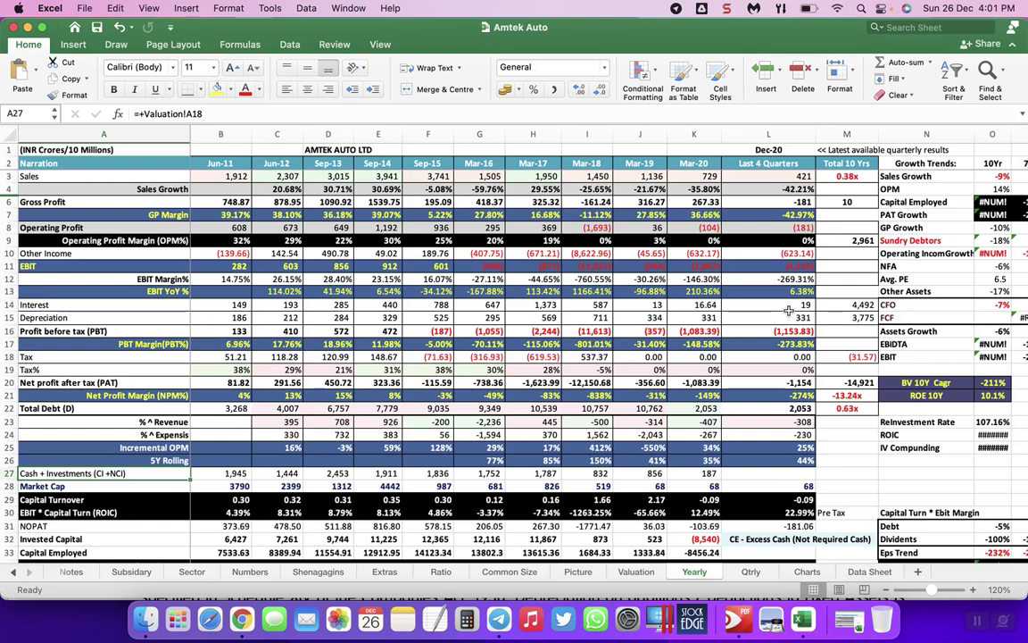
pyautogui.press('Right')
pyautogui.press('Right')
pyautogui.press('Right')
pyautogui.press('Right')
pyautogui.press('Right')
pyautogui.press('Right')
pyautogui.press('Right')
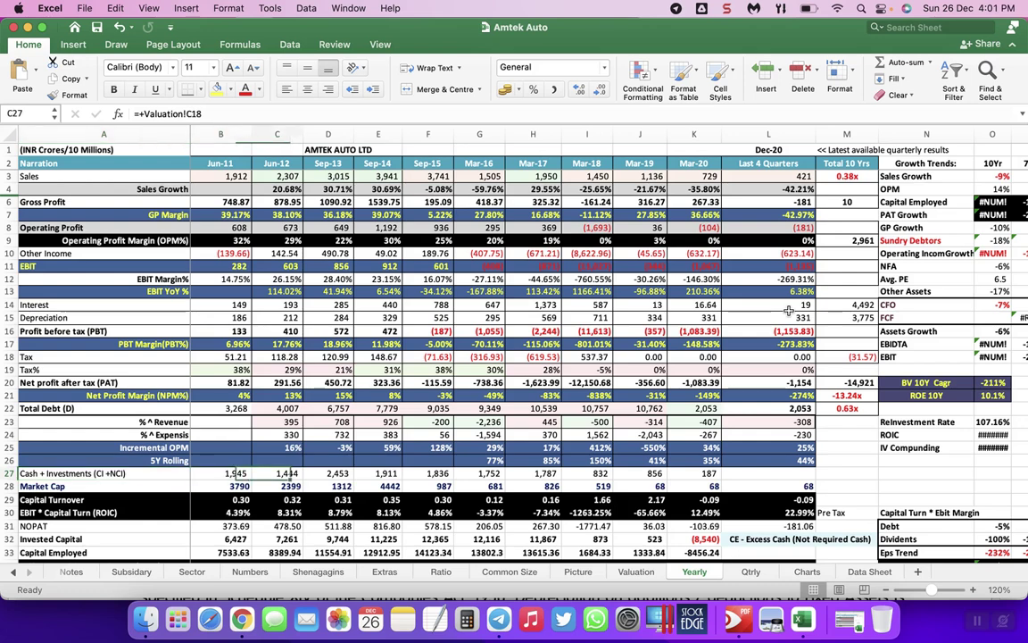
# Follow the Market Cap row from Mar-17 forward to the Last 4 Quarters column.
pyautogui.press('Down')
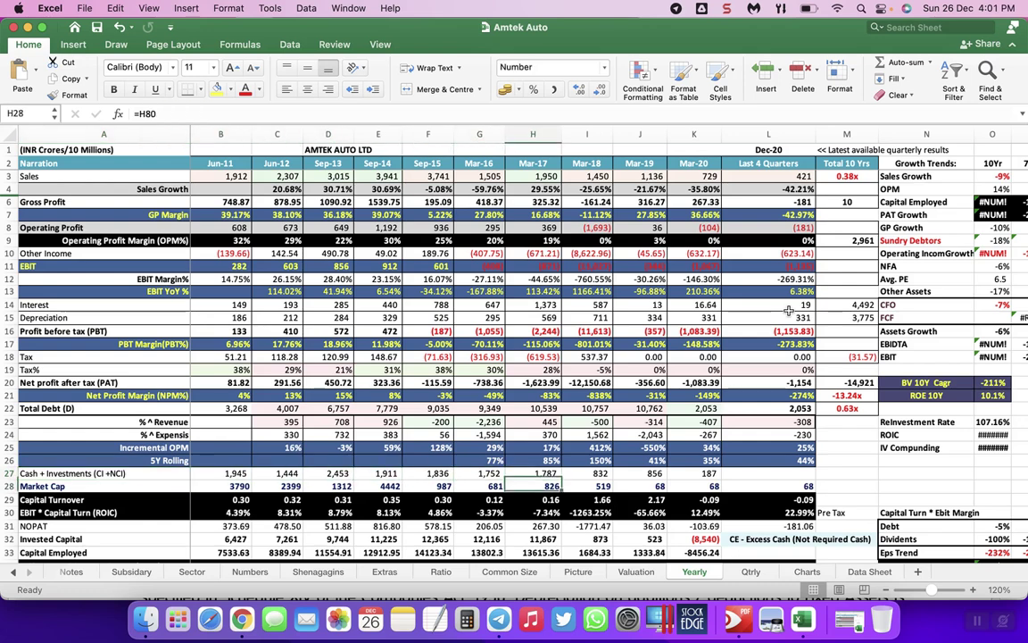
pyautogui.press('Right')
pyautogui.press('Right')
pyautogui.press('Right')
pyautogui.press('Right')
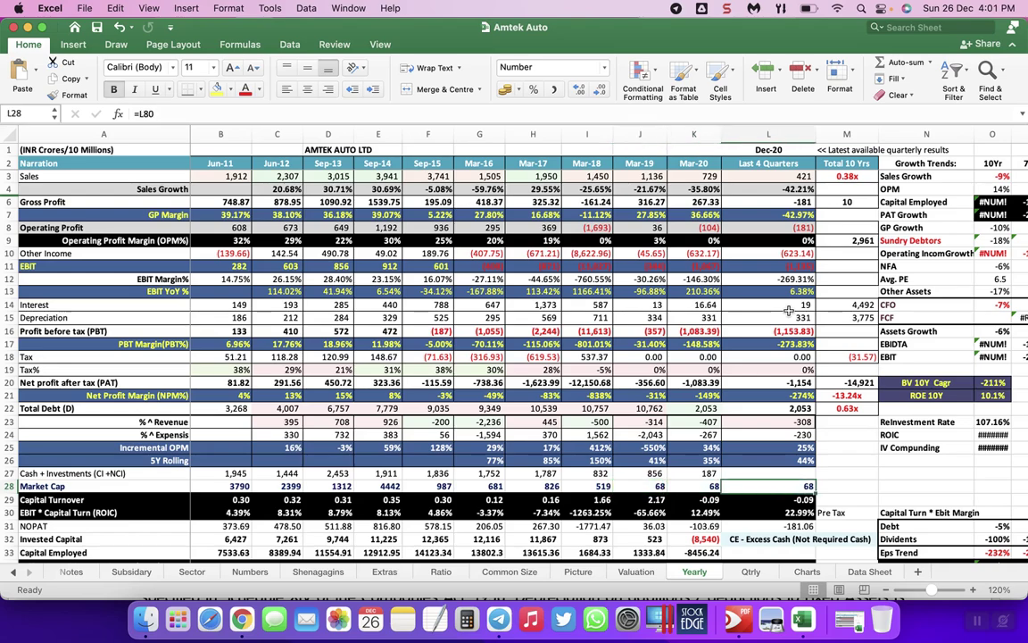
# Trace the Market Cap row back from Last 4 Quarters to its label.
pyautogui.press('Left')
pyautogui.press('Left')
pyautogui.press('Left')
pyautogui.press('Left')
pyautogui.press('Left')
pyautogui.press('Left')
pyautogui.press('Left')
pyautogui.press('Left')
pyautogui.press('Left')
pyautogui.press('Left')
pyautogui.press('Left')
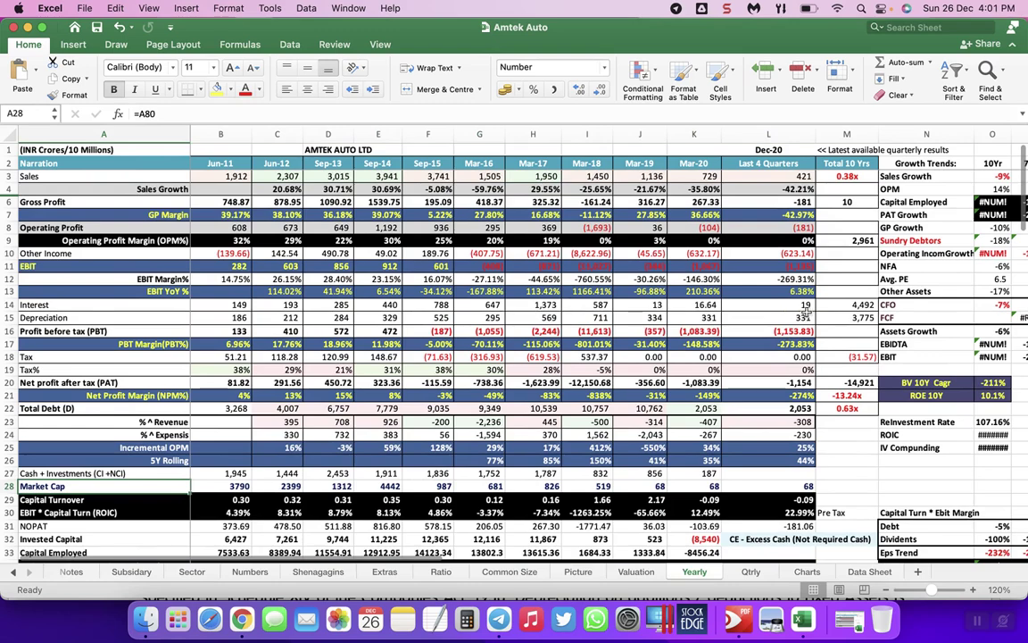
# Review the Growth Trends entries from Operating IncomGrowth through NFA and Avg. PE to Other Assets.
pyautogui.hscroll(4, 789, 310)
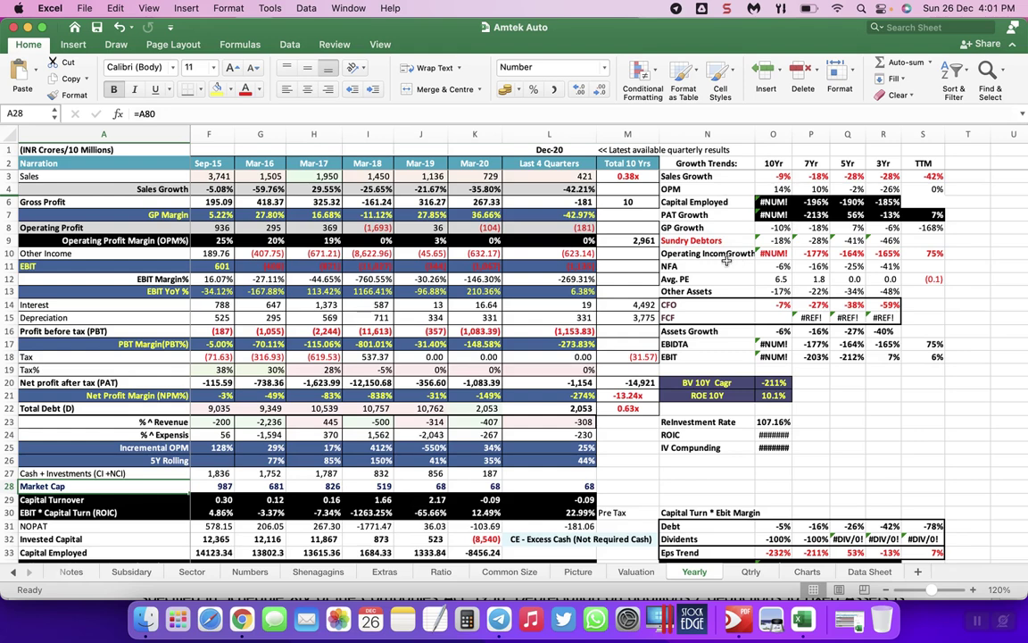
pyautogui.click(697, 256)
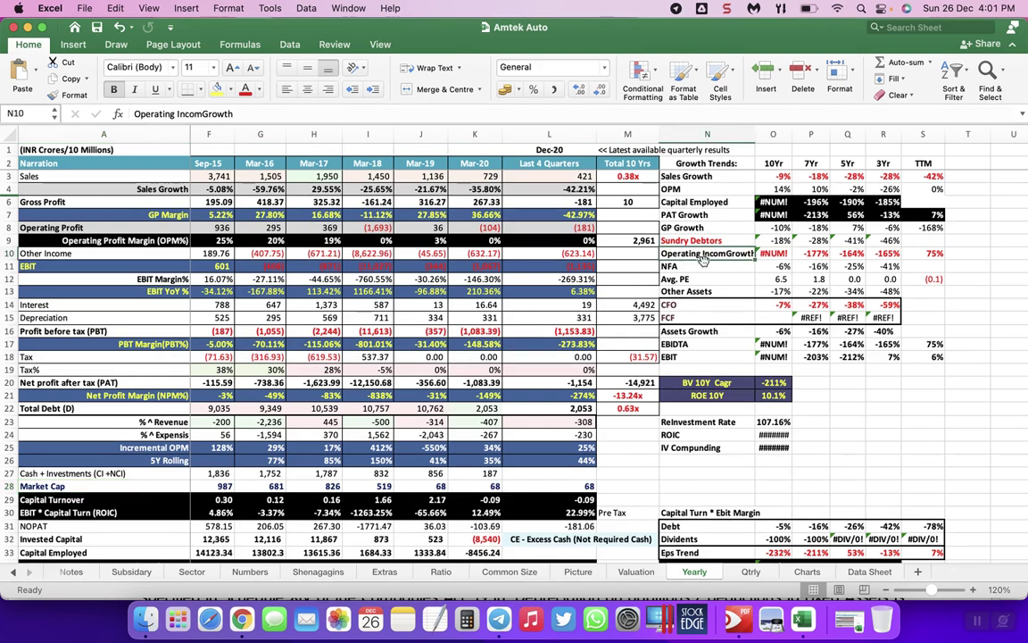
pyautogui.press('Down')
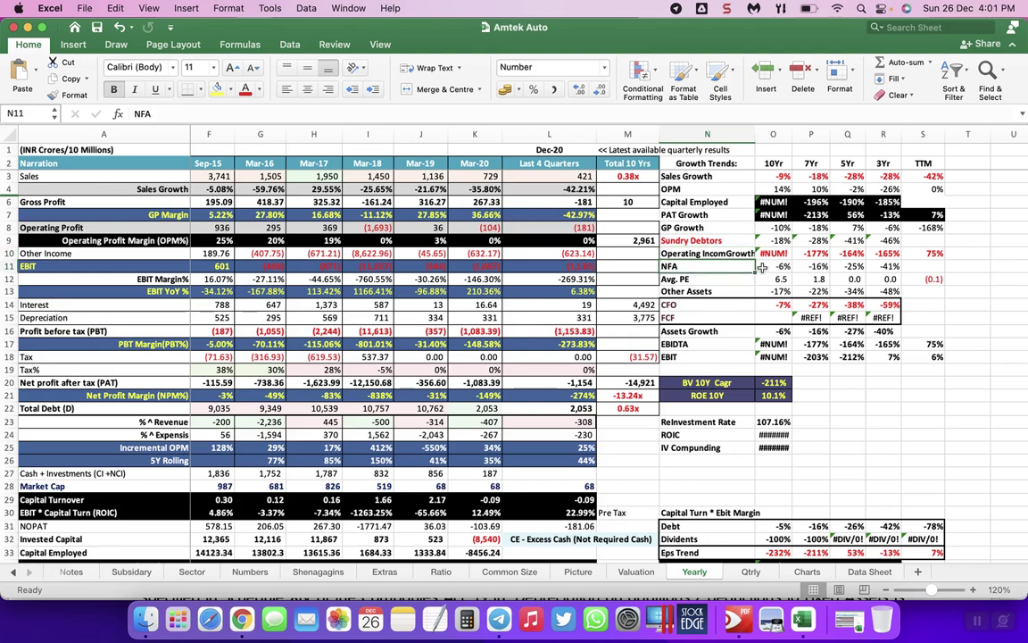
pyautogui.press('Down')
pyautogui.press('Down')
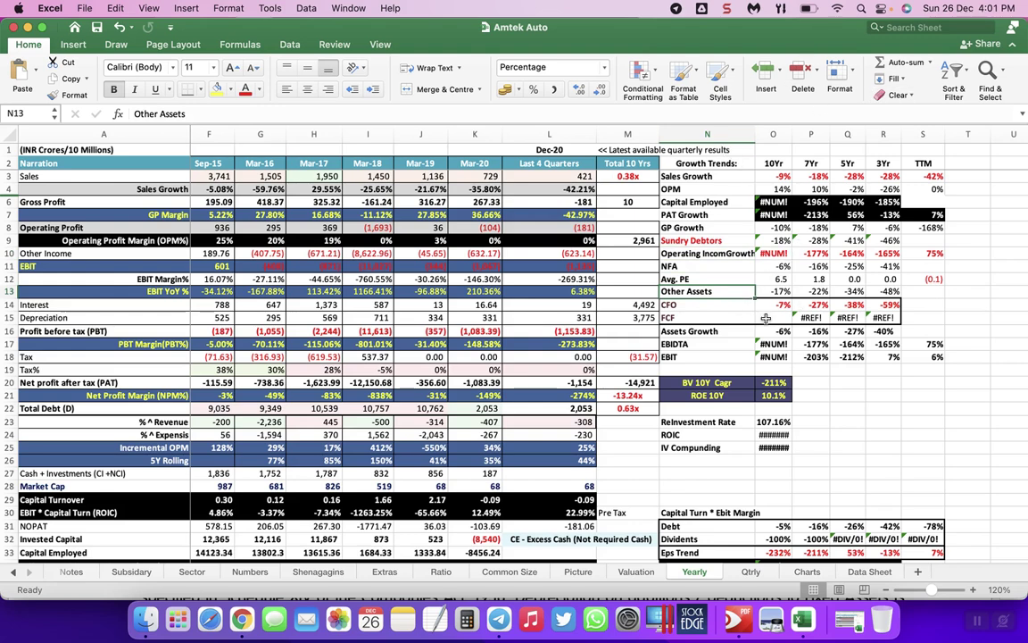
# Inspect the FCF growth cells for 7Yr, 5Yr and 3Yr, and return to the yearly columns starting at Jun-11.
pyautogui.click(811, 318)
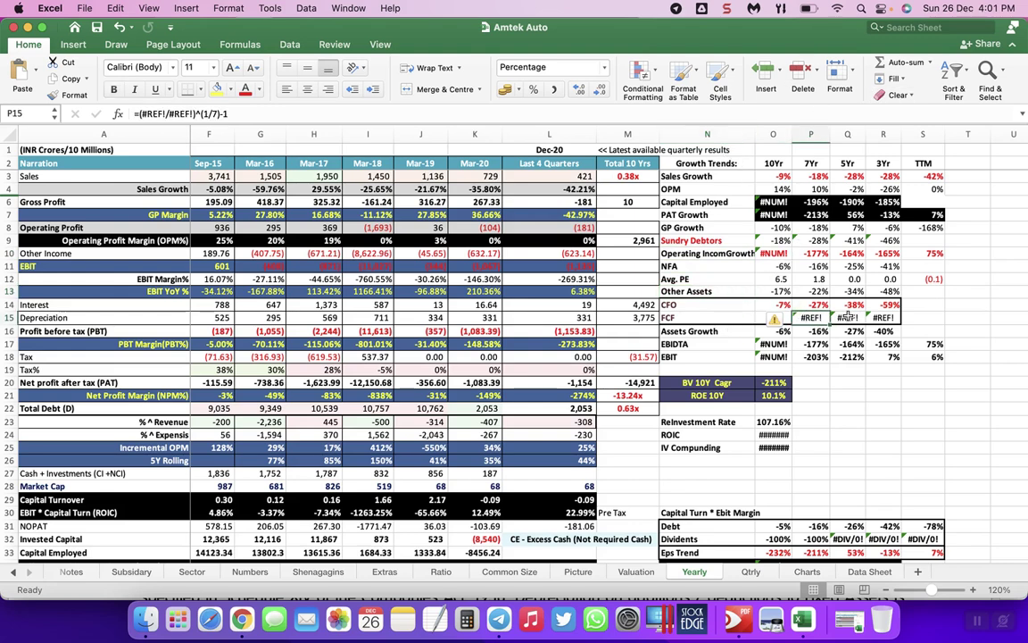
pyautogui.click(853, 317)
pyautogui.click(884, 318)
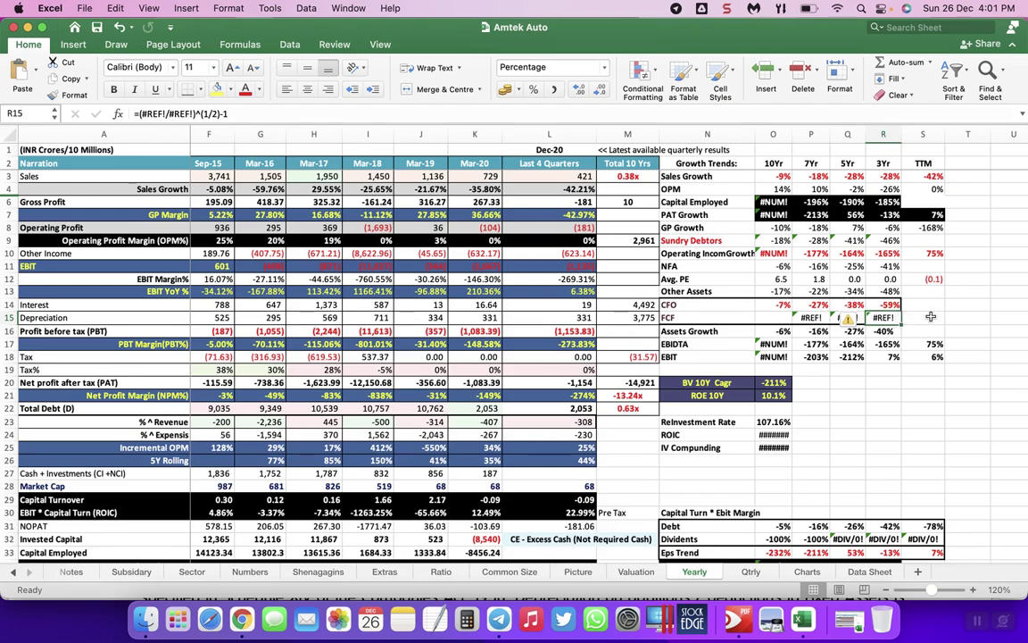
pyautogui.hscroll(-1, 930, 315)
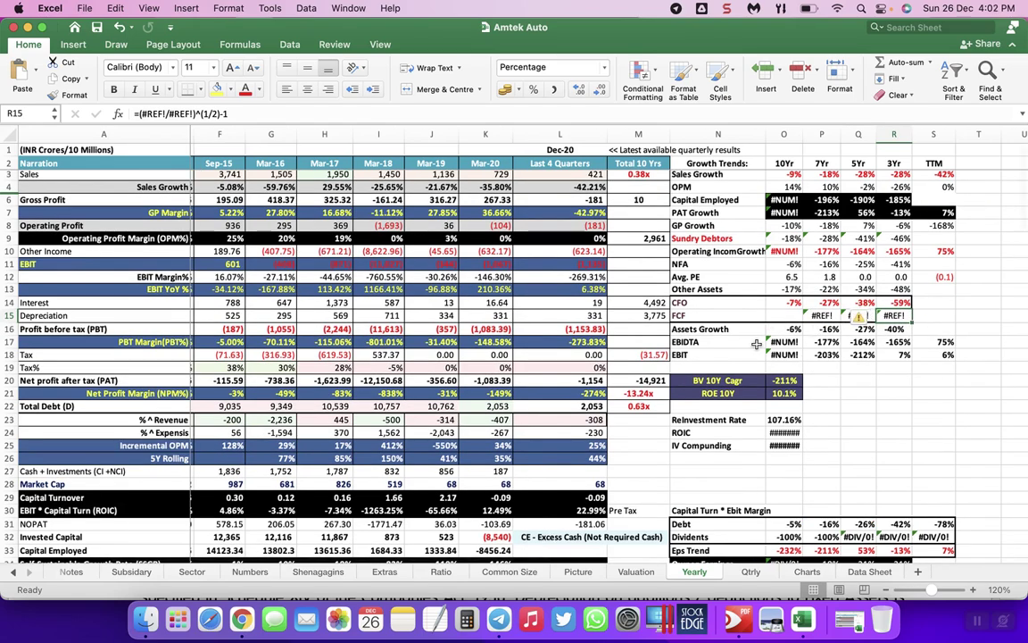
pyautogui.hscroll(-1, 792, 359)
pyautogui.hscroll(-3, 792, 360)
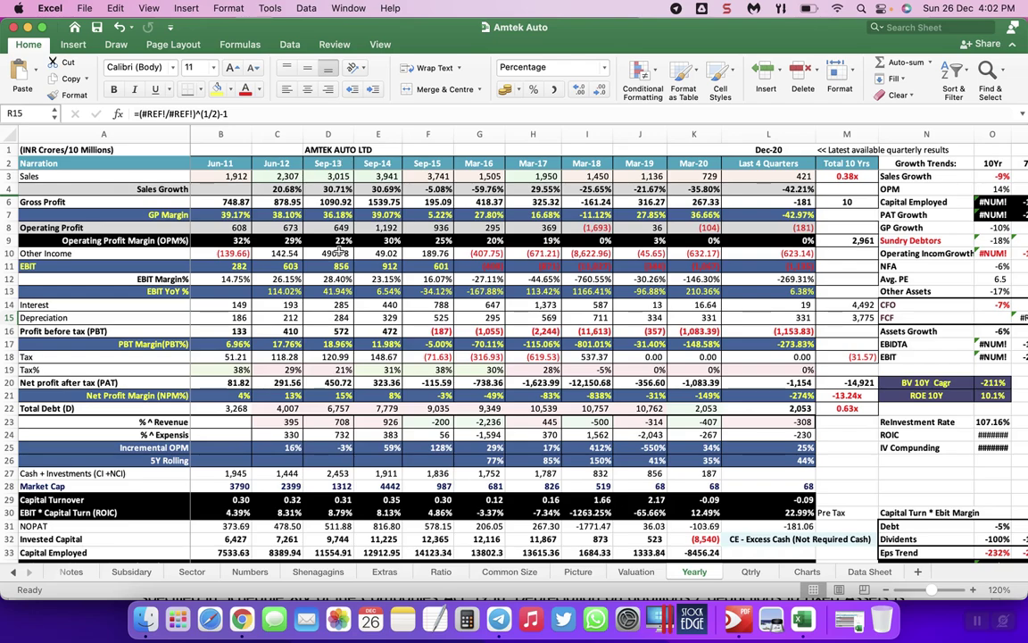
# Switch to the Amtek Auto PDF and review the significant accounting policies from Revenue Recognition through Foreign Currency Transactions.
pyautogui.click(27, 27)
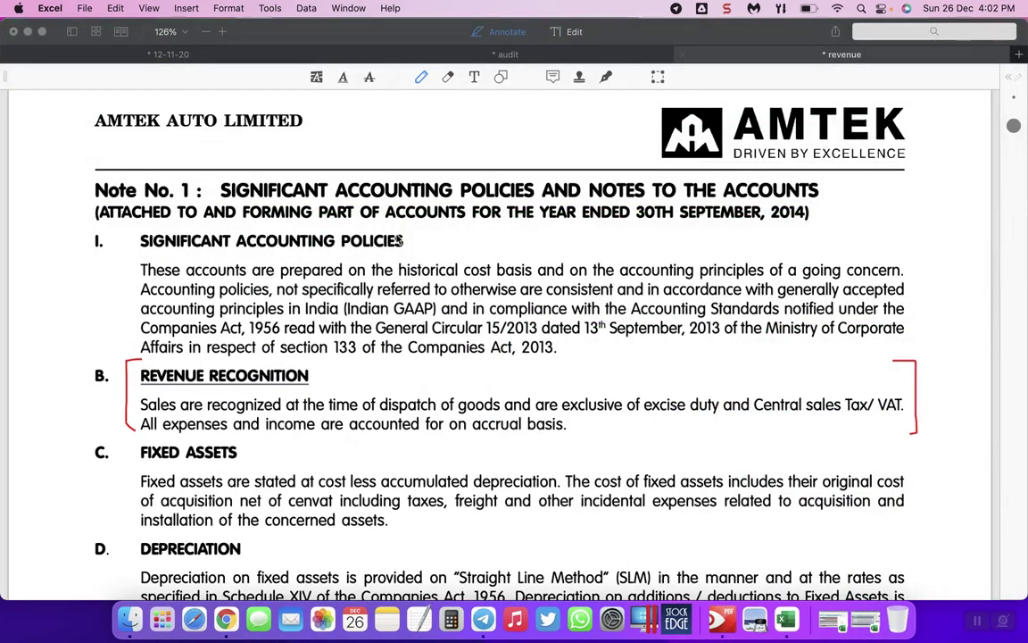
pyautogui.scroll(-10, 641, 192)
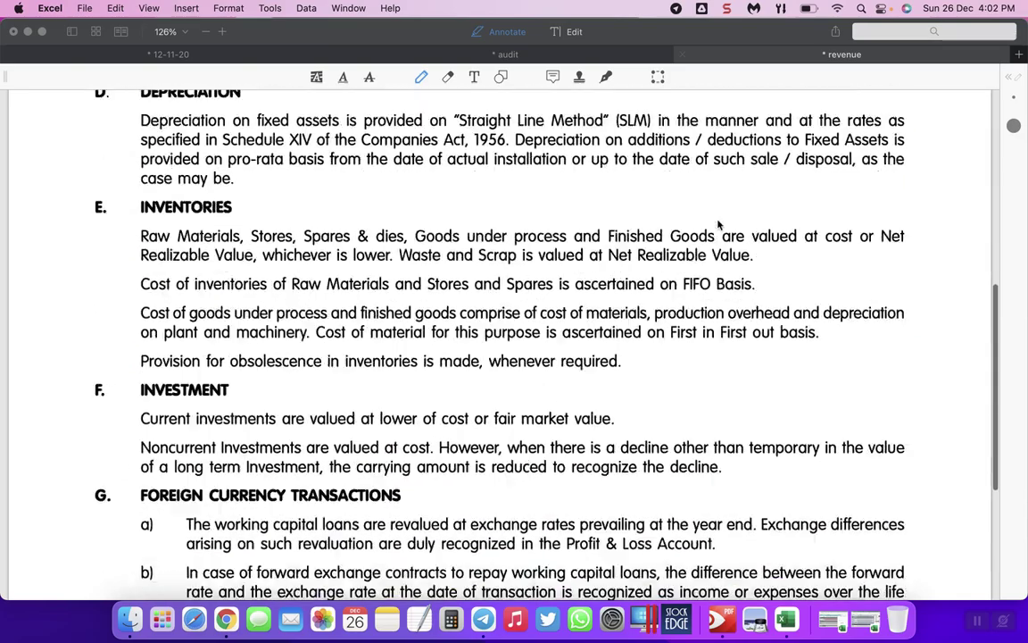
pyautogui.scroll(-5, 718, 223)
pyautogui.scroll(-1, 719, 225)
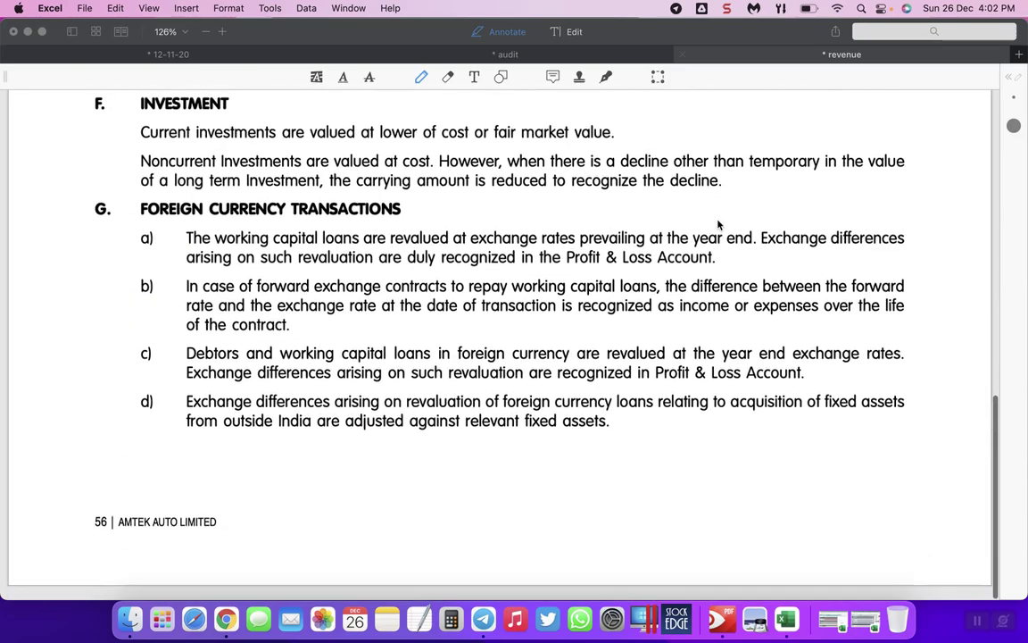
pyautogui.scroll(15, 719, 224)
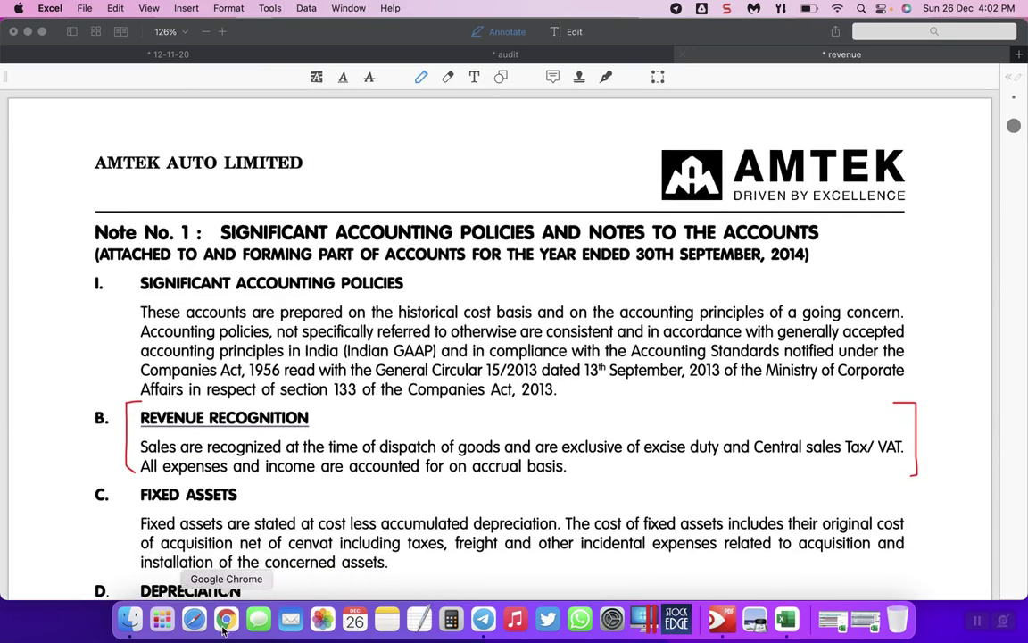
pyautogui.click(546, 332)
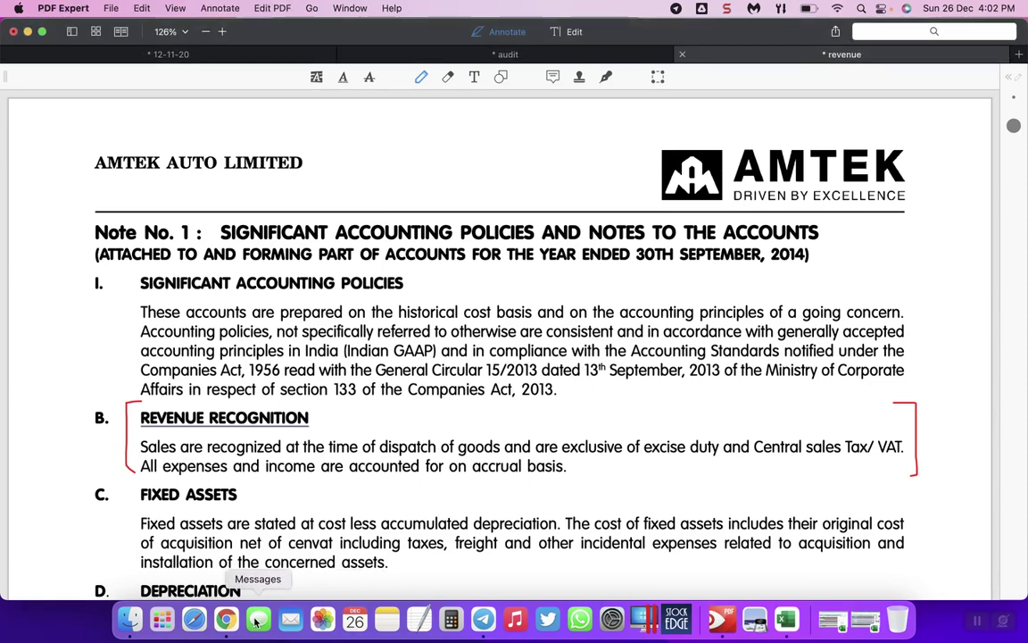
# Return to the Amtek Auto workbook and examine the Sep-13 column and its Net profit after tax (PAT) figure.
pyautogui.click(864, 620)
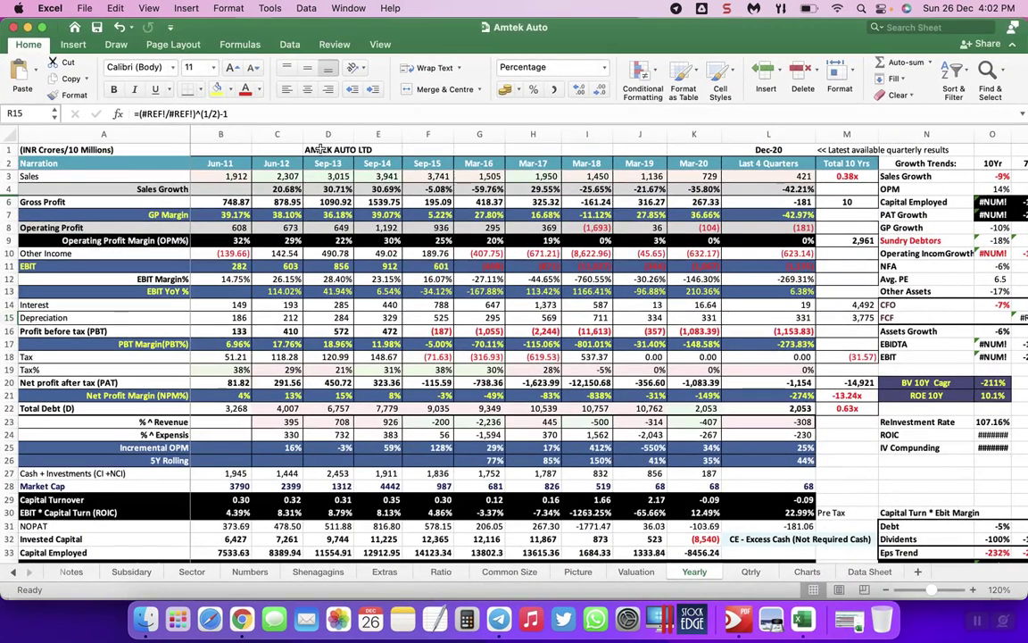
pyautogui.click(327, 133)
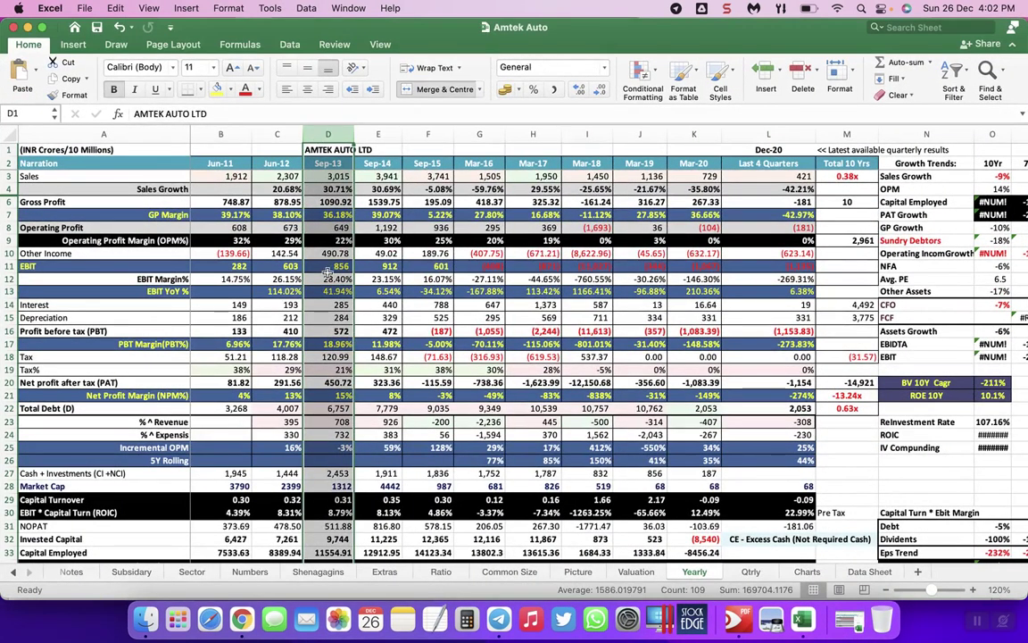
pyautogui.click(319, 382)
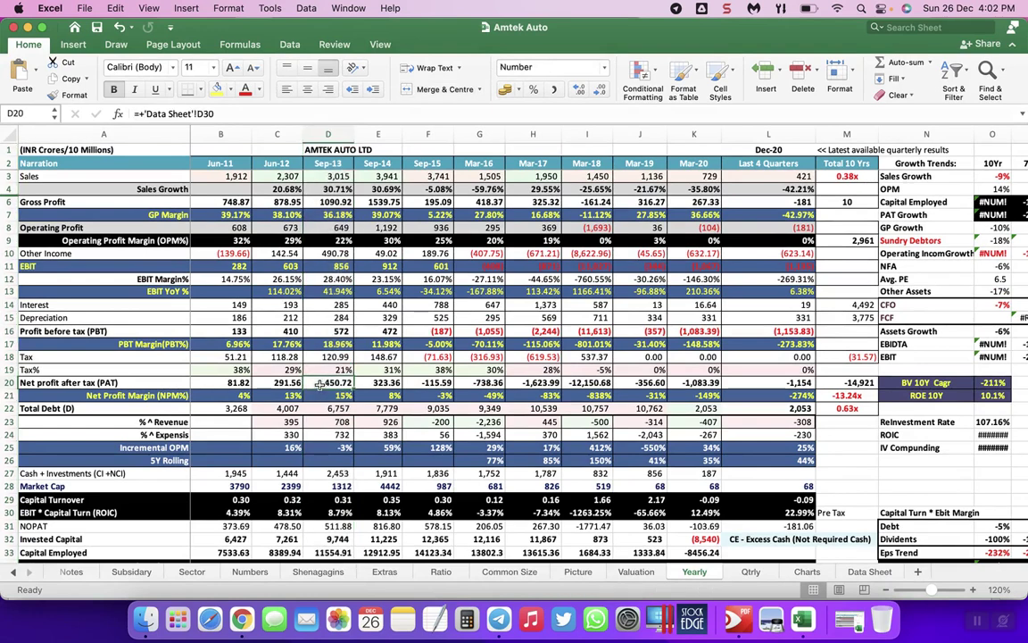
# Switch to Chrome and open the Screener website.
pyautogui.click(242, 618)
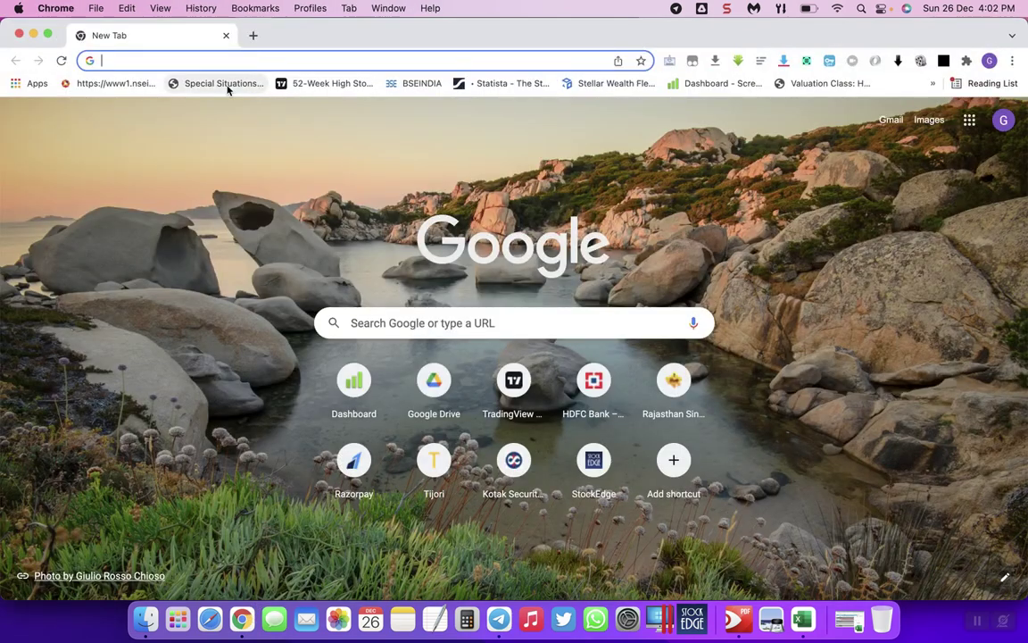
pyautogui.write('screener')
pyautogui.press('Return')
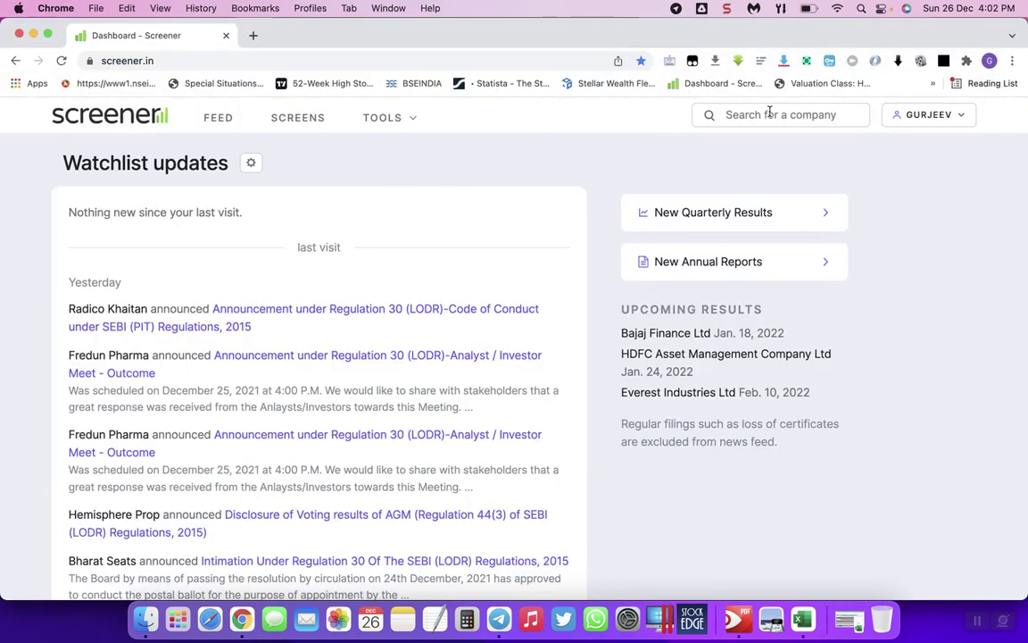
# Search Screener for Amtek Auto and open its company page.
pyautogui.click(770, 113)
pyautogui.write('amte')
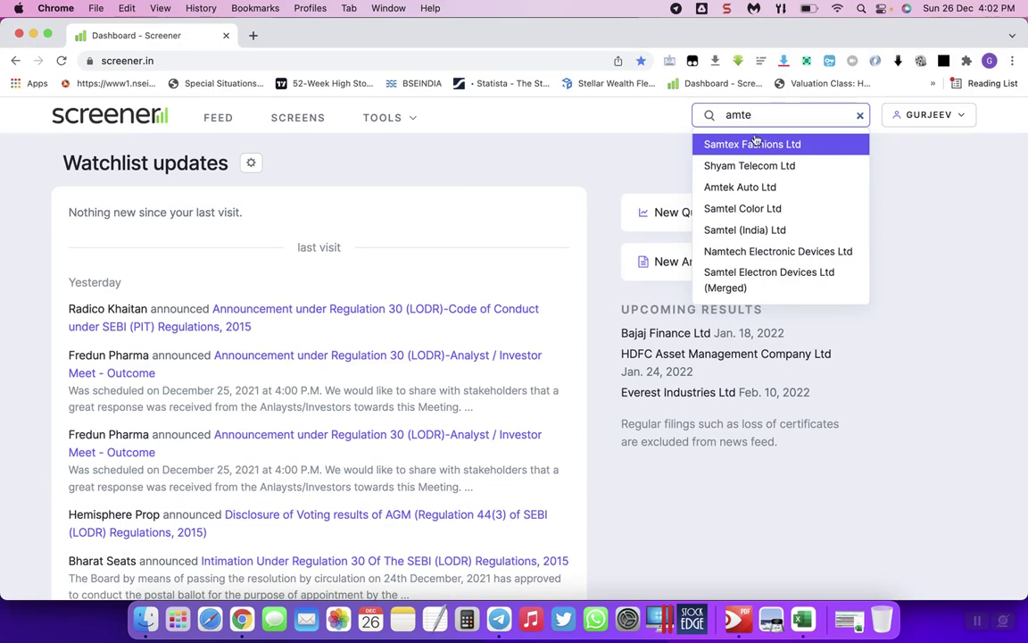
pyautogui.press('BackSpace')
pyautogui.write('ex')
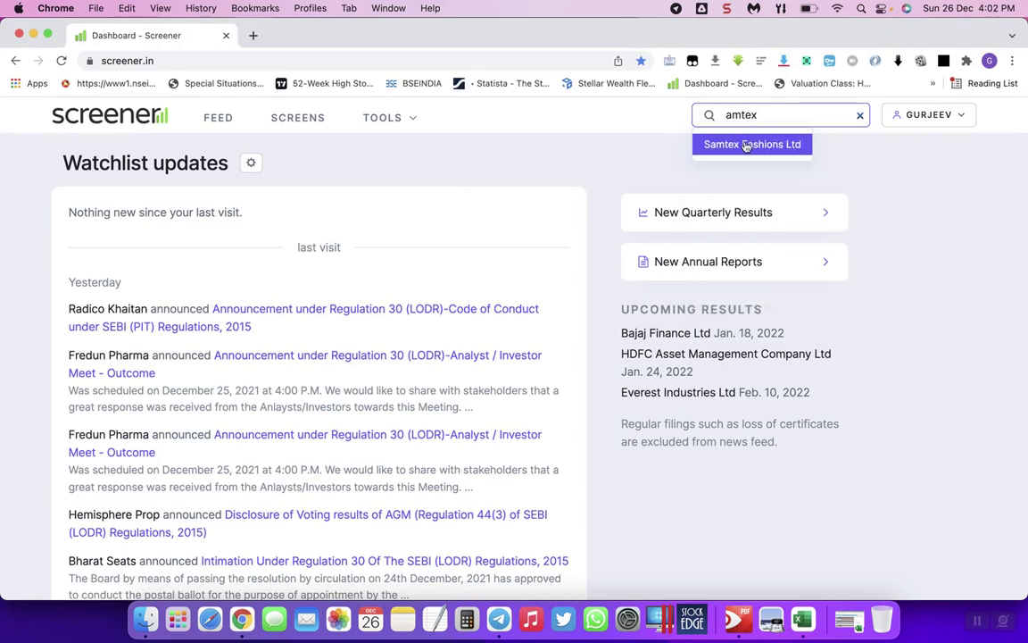
pyautogui.press('BackSpace')
pyautogui.press('BackSpace')
pyautogui.press('BackSpace')
pyautogui.press('BackSpace')
pyautogui.press('BackSpace')
pyautogui.write('amtek')
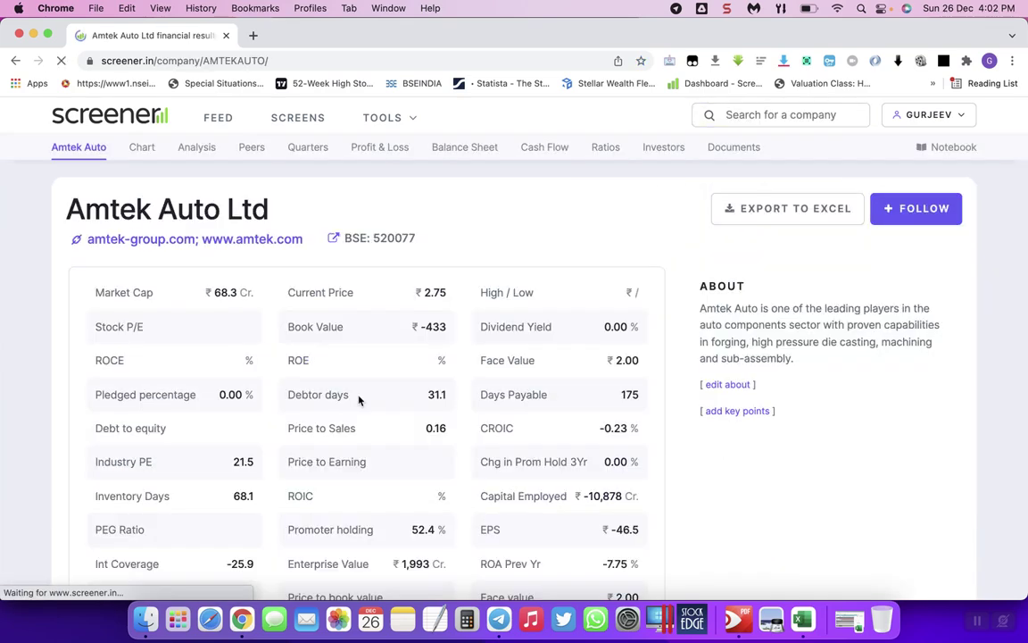
# Show the Amtek Auto price chart for the Max period and examine the price history around 2013.
pyautogui.scroll(-5, 339, 344)
pyautogui.click(321, 449)
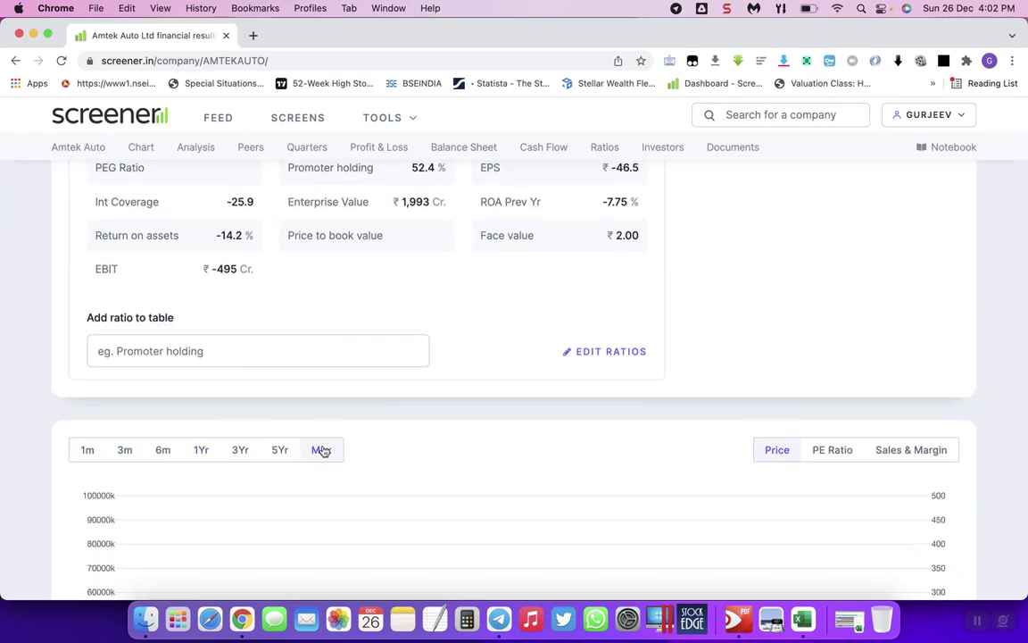
pyautogui.scroll(-5, 321, 449)
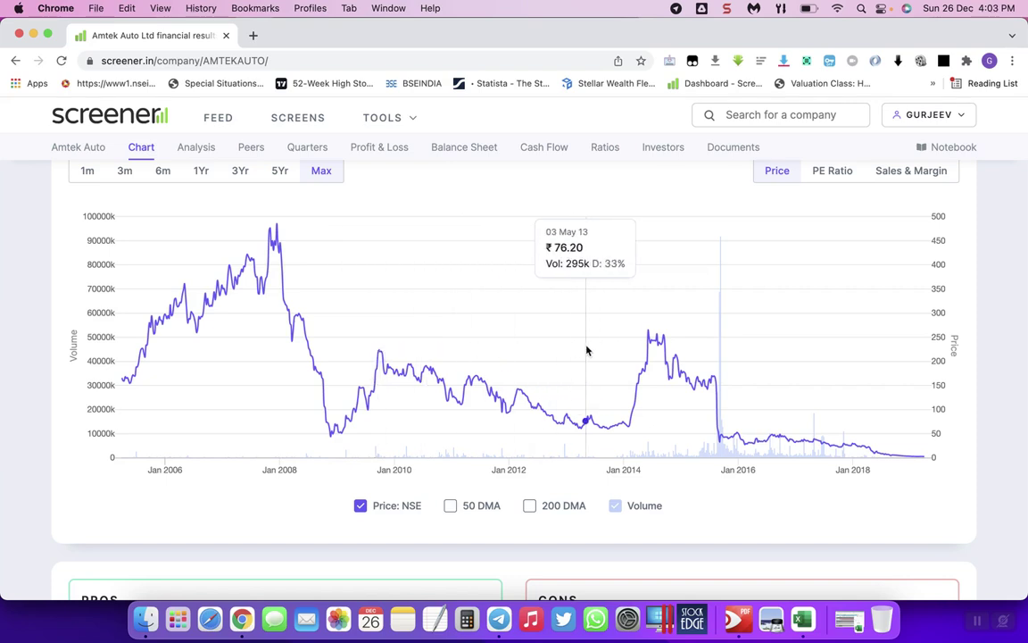
# Switch to Excel and close the P I Industries workbook without saving its changes.
pyautogui.click(803, 618)
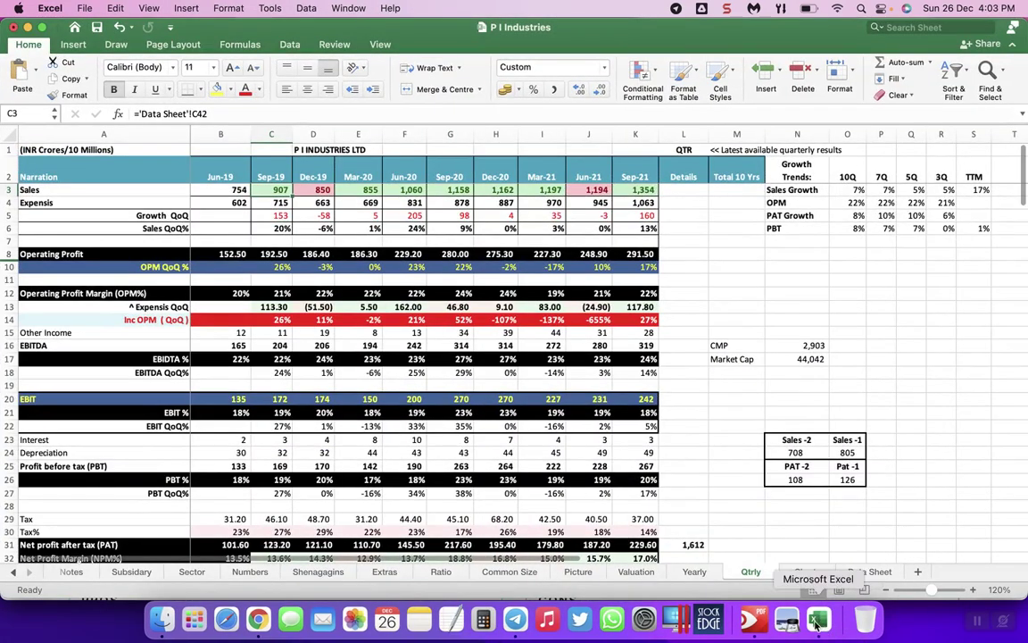
pyautogui.click(13, 26)
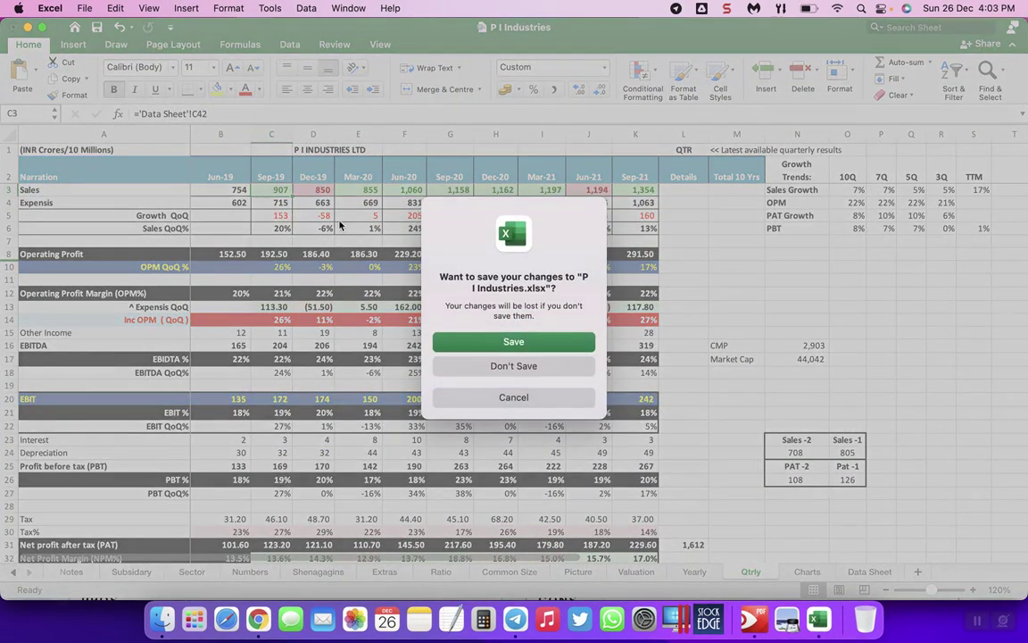
pyautogui.click(514, 366)
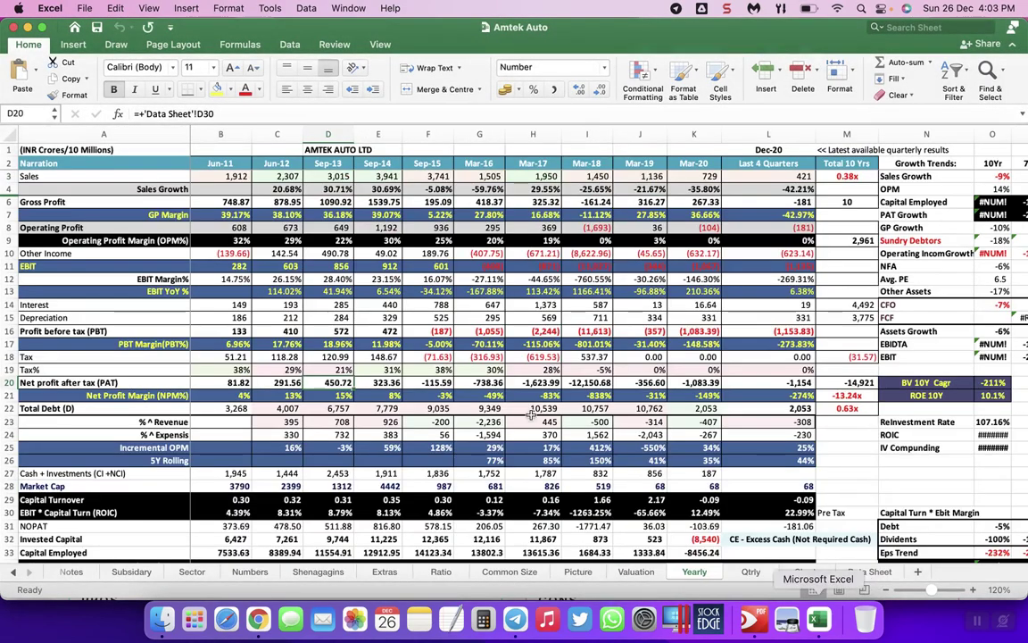
# Inspect the Jun-12 Tax cell and move on to the Sep-13 Net profit after tax (PAT) cell.
pyautogui.click(286, 356)
pyautogui.press('Down')
pyautogui.press('Down')
pyautogui.press('Right')
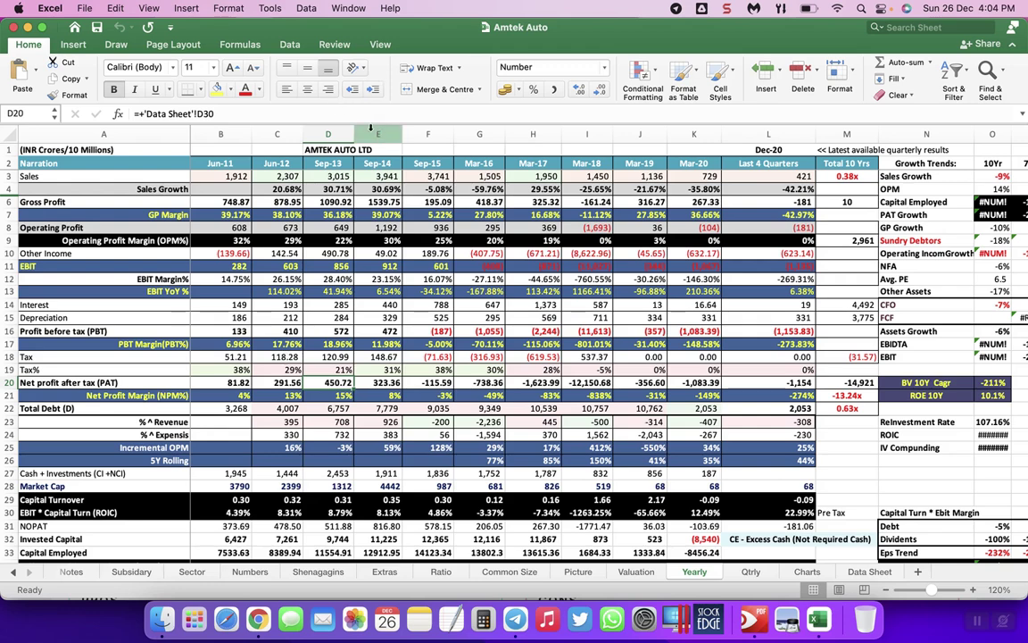
# Black out the columns from Sep-14 through Last 4 Quarters with a black font and black fill, glancing at the Screener price chart meanwhile.
pyautogui.moveTo(370, 128); pyautogui.dragTo(759, 132)
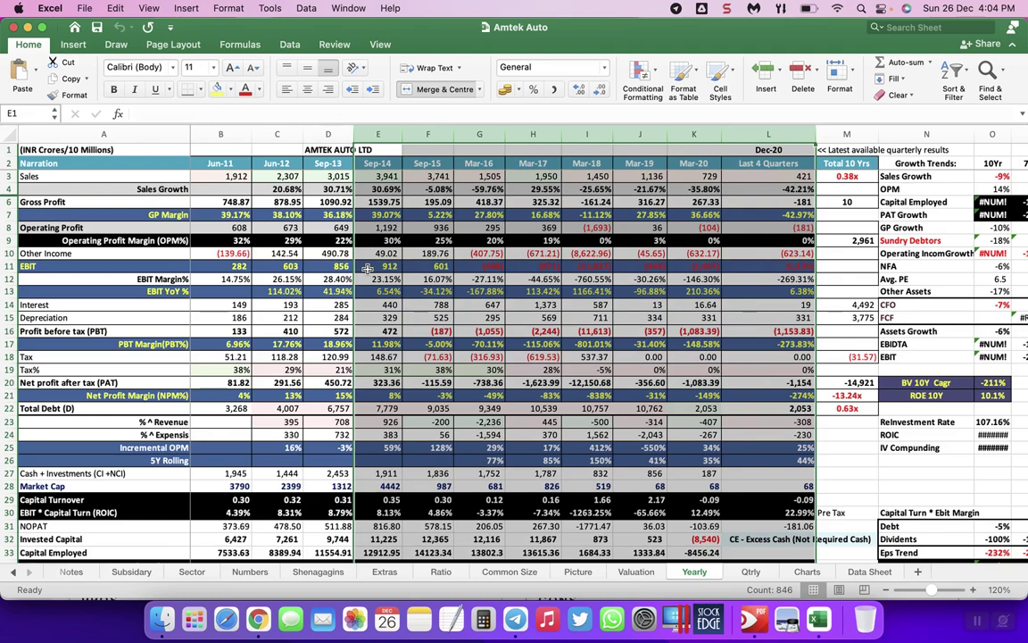
pyautogui.click(258, 619)
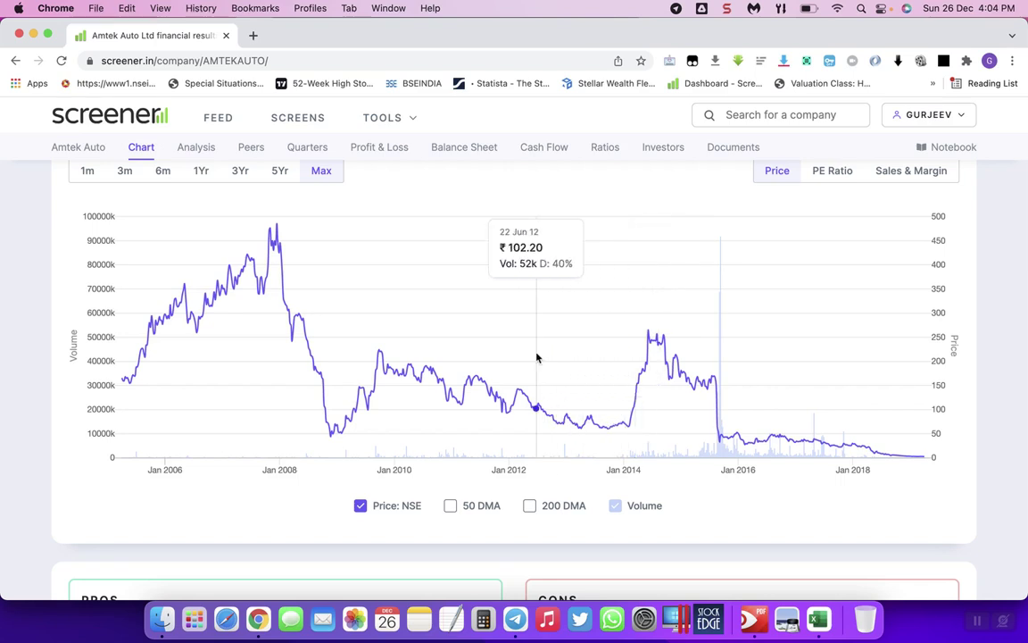
pyautogui.press('super+Tab')
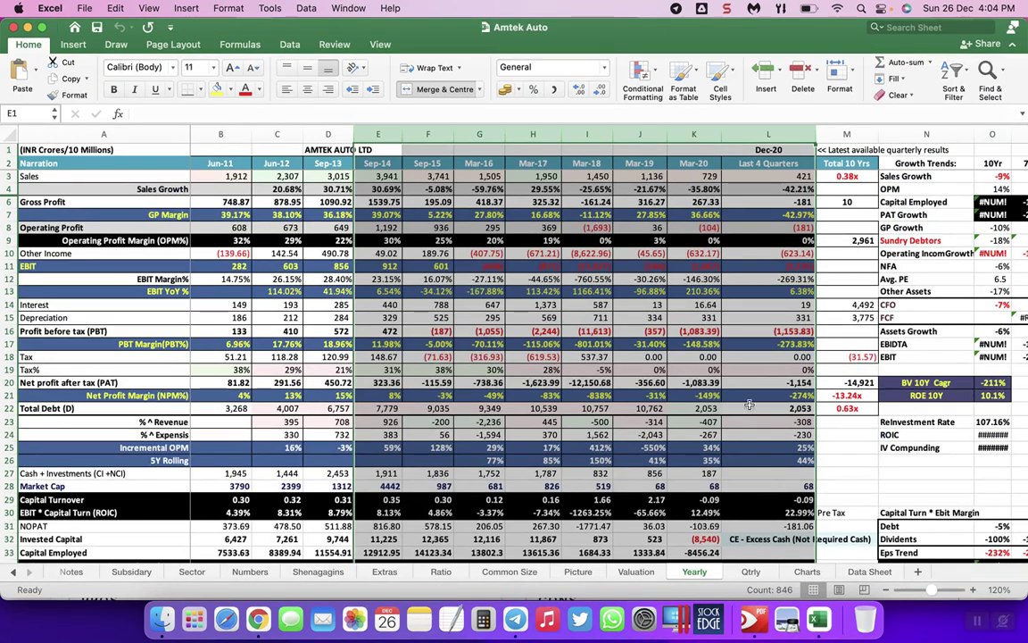
pyautogui.click(256, 96)
pyautogui.click(240, 143)
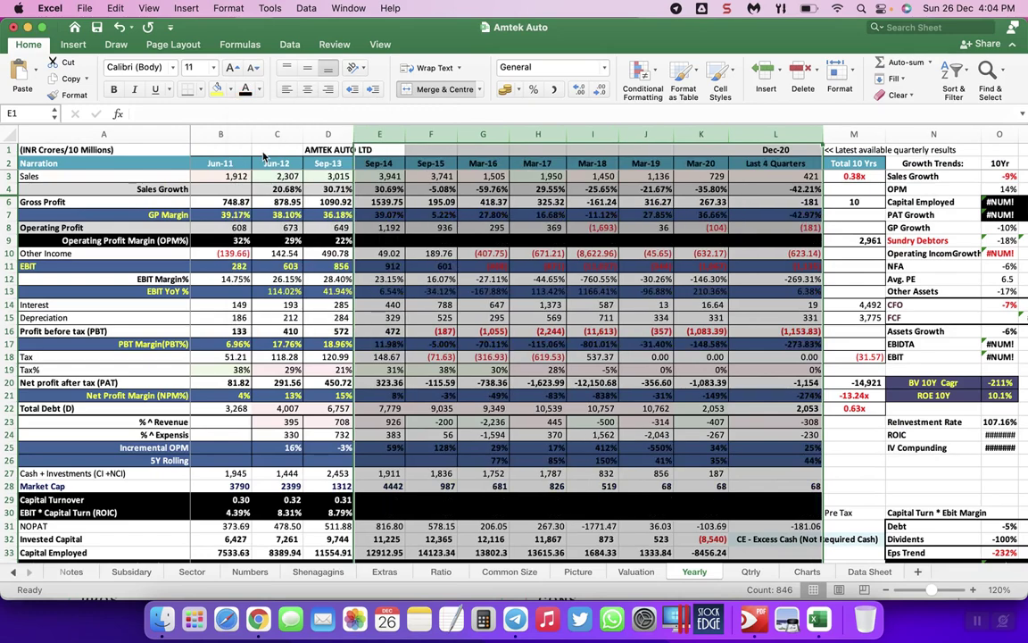
pyautogui.click(257, 90)
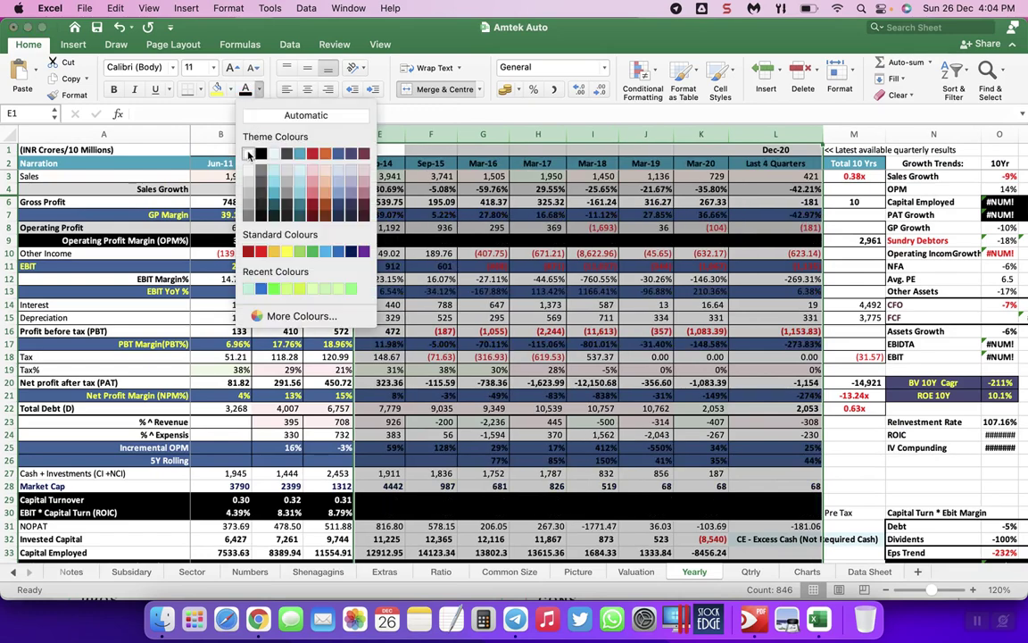
pyautogui.click(249, 153)
pyautogui.click(230, 90)
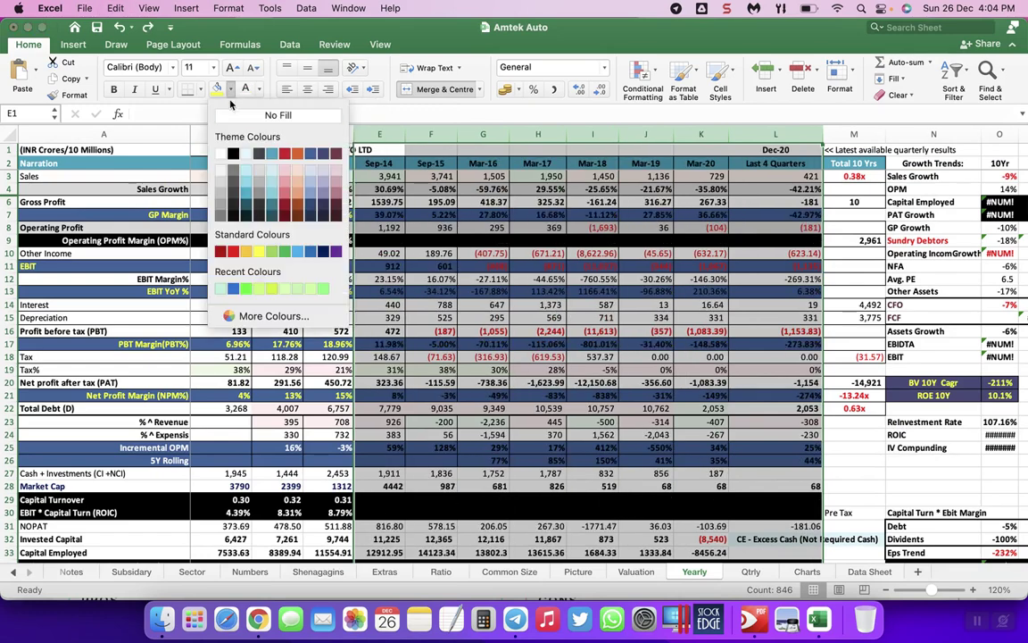
pyautogui.click(239, 160)
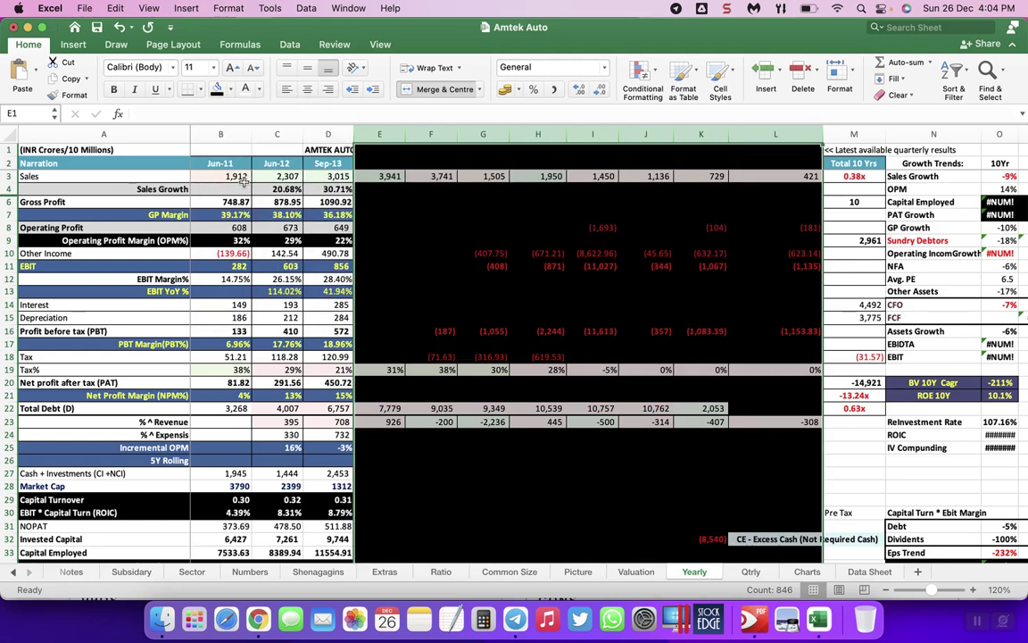
# Compare Jun-11 and Sep-13 Sales, and examine the Sep-13 Total Debt, Net profit after tax and Interest figures.
pyautogui.click(230, 177)
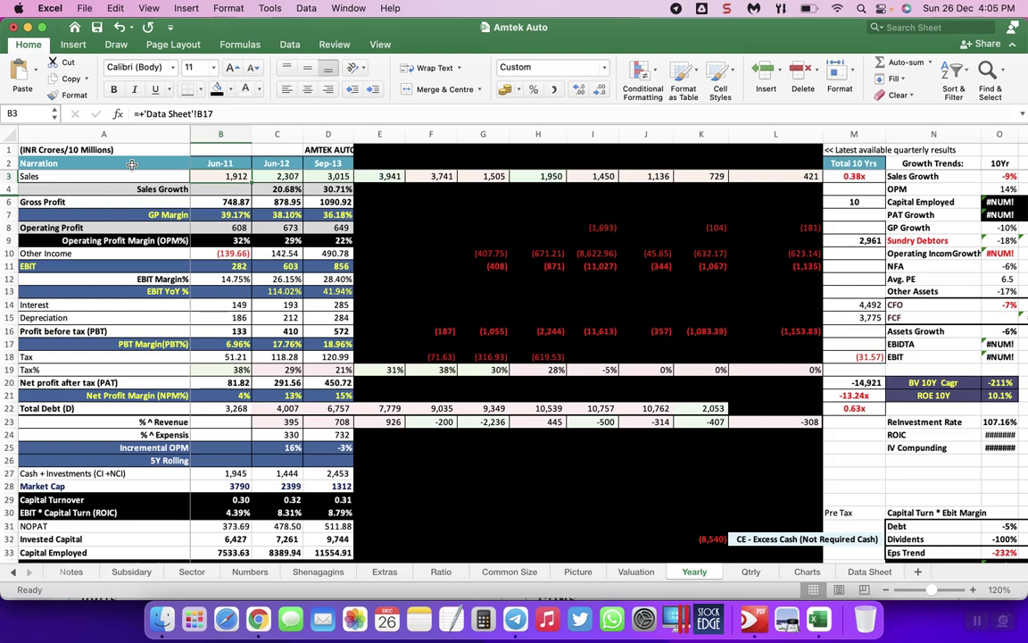
pyautogui.click(337, 176)
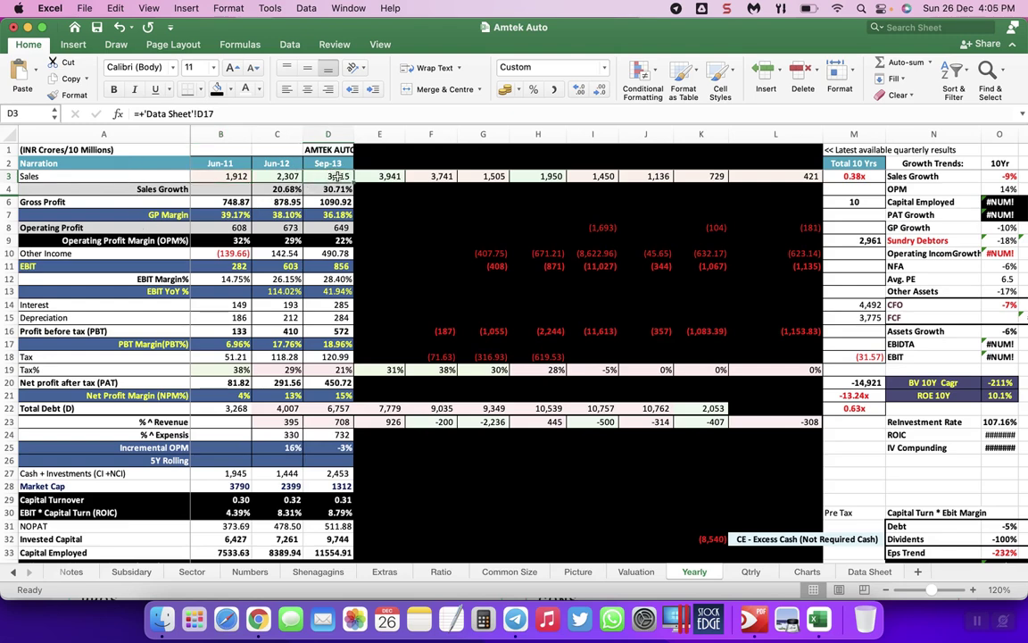
pyautogui.click(330, 410)
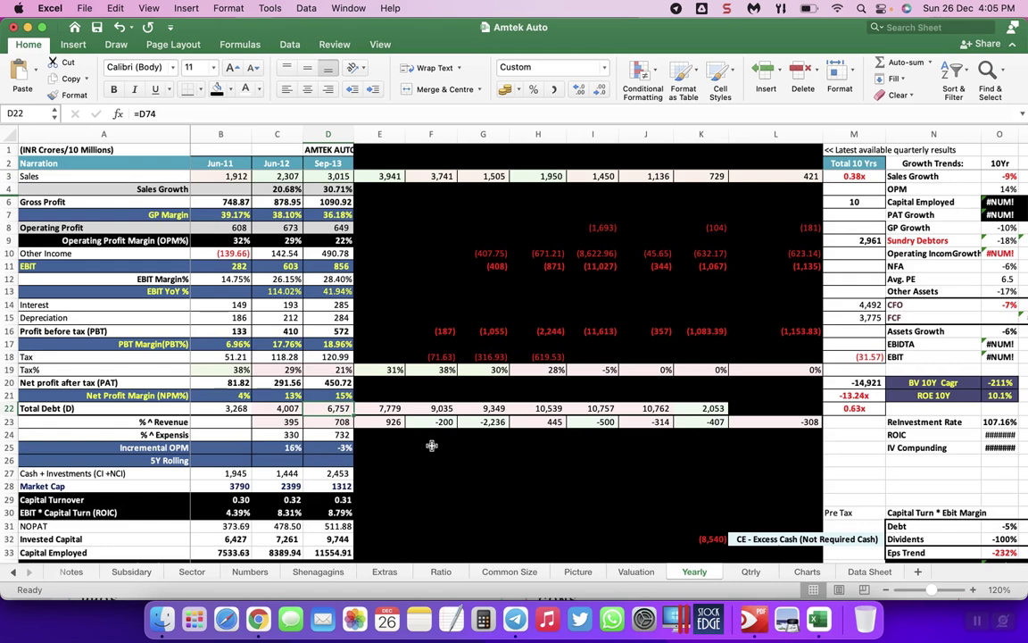
pyautogui.click(337, 382)
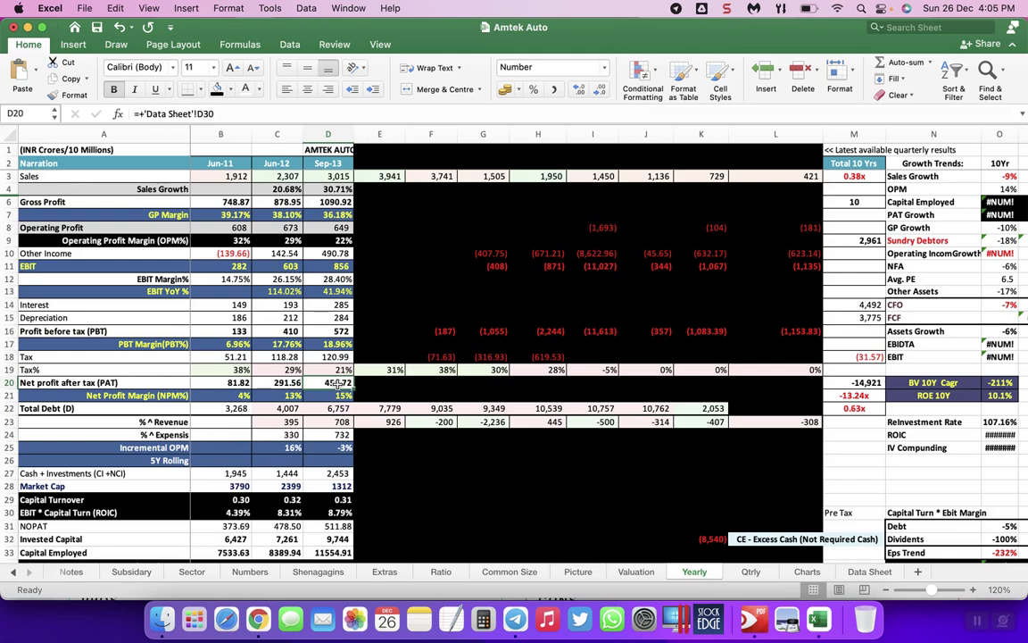
pyautogui.click(327, 304)
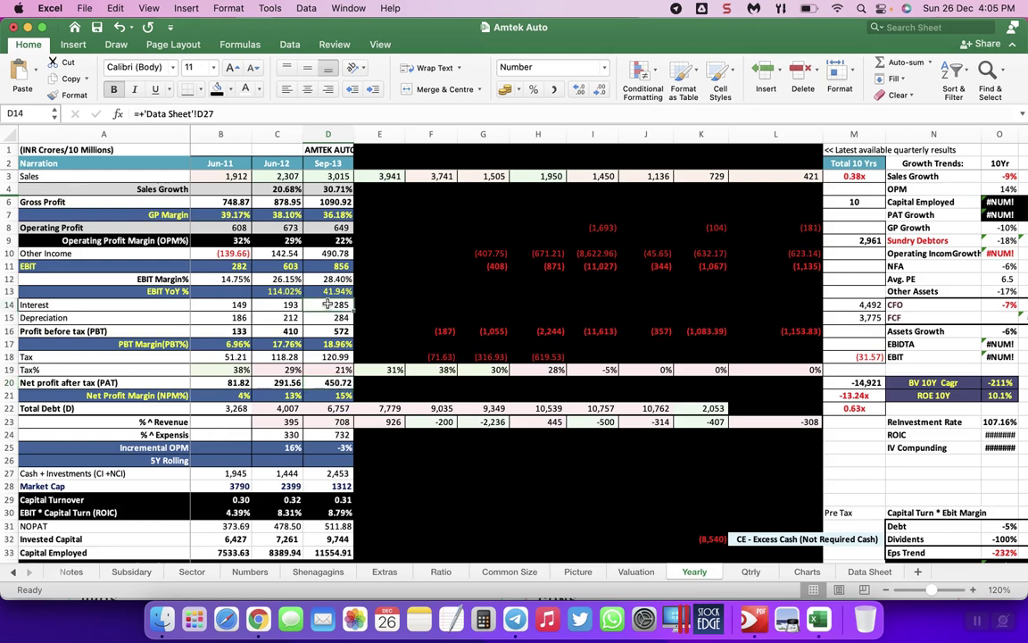
pyautogui.click(326, 382)
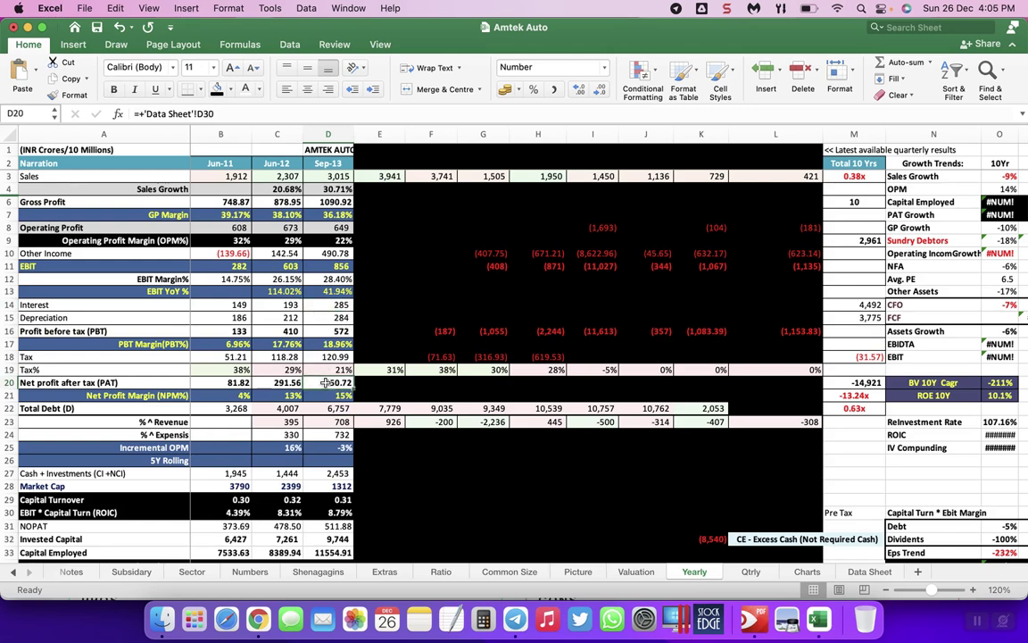
pyautogui.click(318, 177)
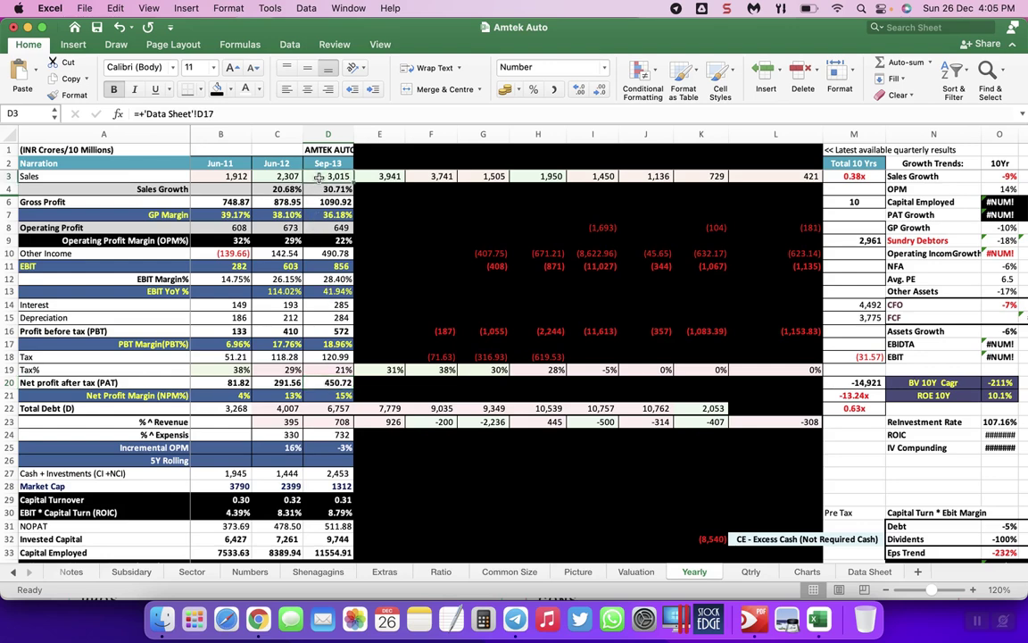
pyautogui.click(314, 410)
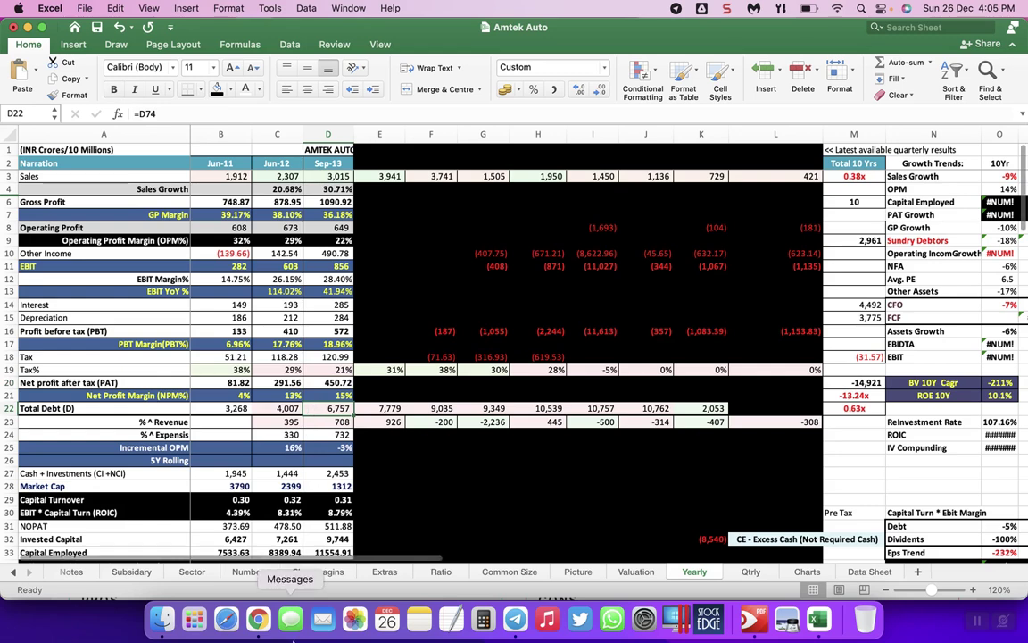
# Switch to the Screener price chart, try the 3Yr and 5Yr periods, and examine 2013 to 2014 over the Max period.
pyautogui.click(258, 619)
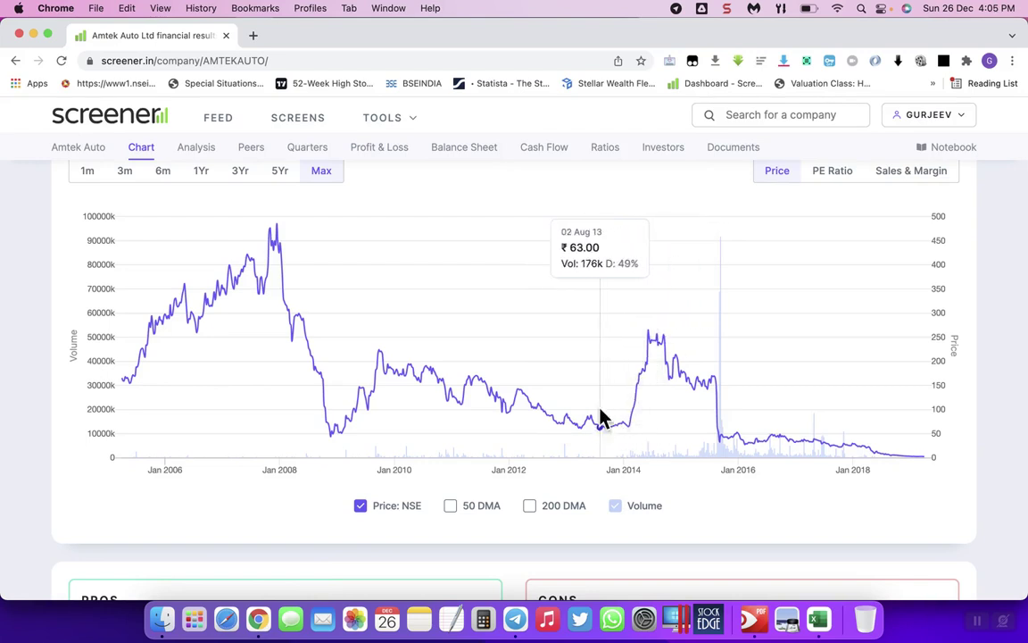
pyautogui.click(258, 174)
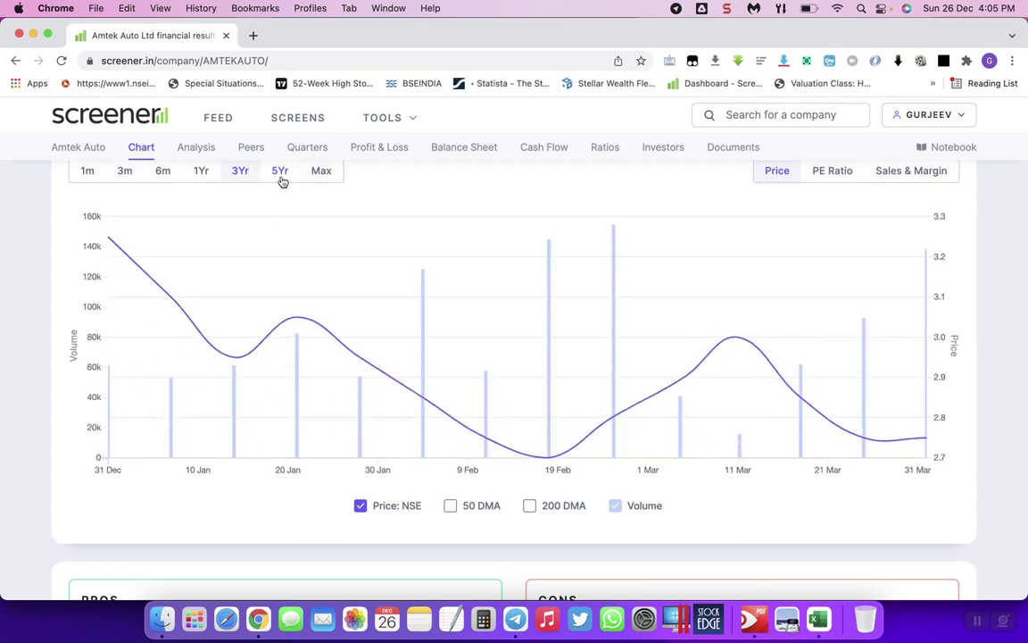
pyautogui.click(281, 178)
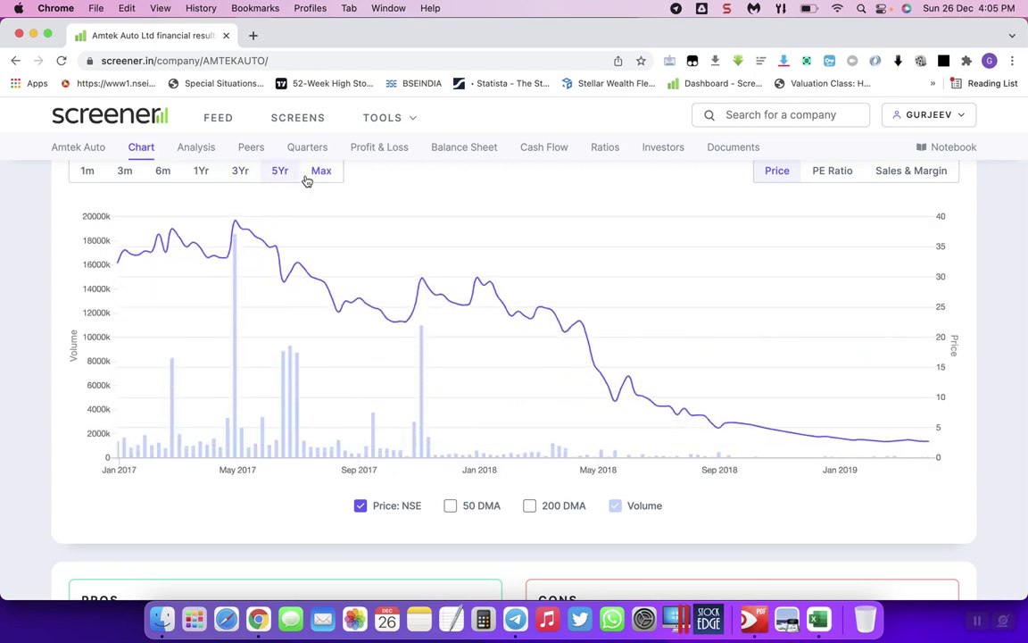
pyautogui.click(317, 176)
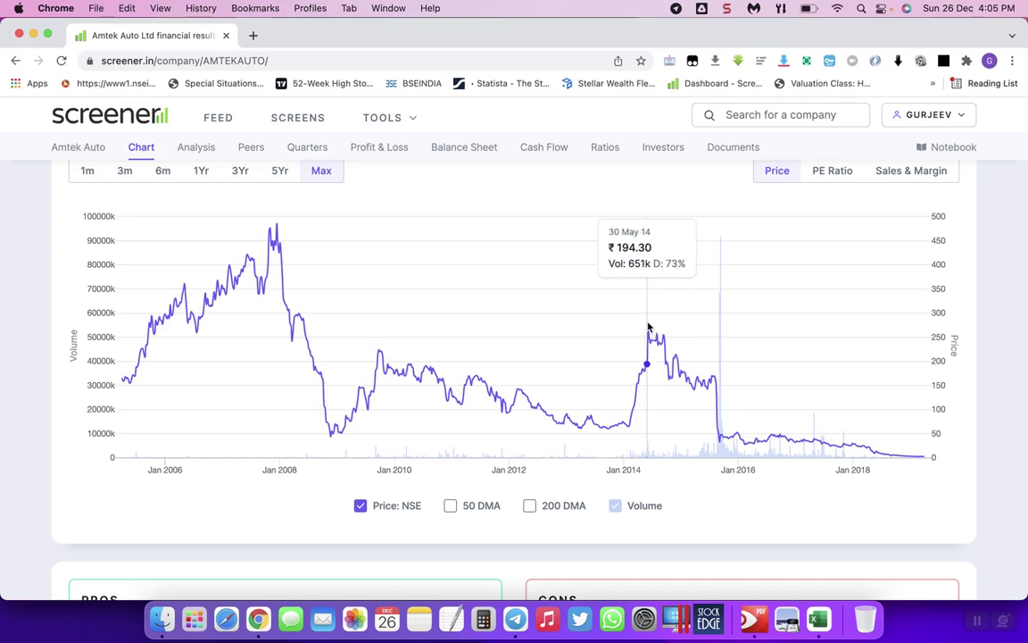
# Return to the Amtek Auto workbook and undo the black fill and black font on the Sep-14 to Last 4 Quarters columns.
pyautogui.click(819, 625)
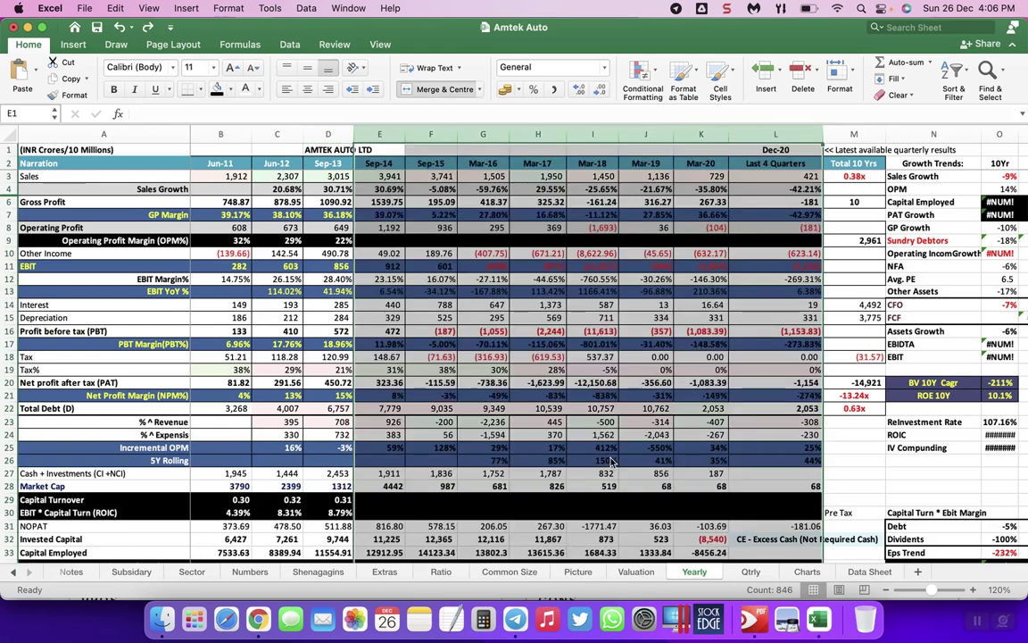
pyautogui.click(327, 201)
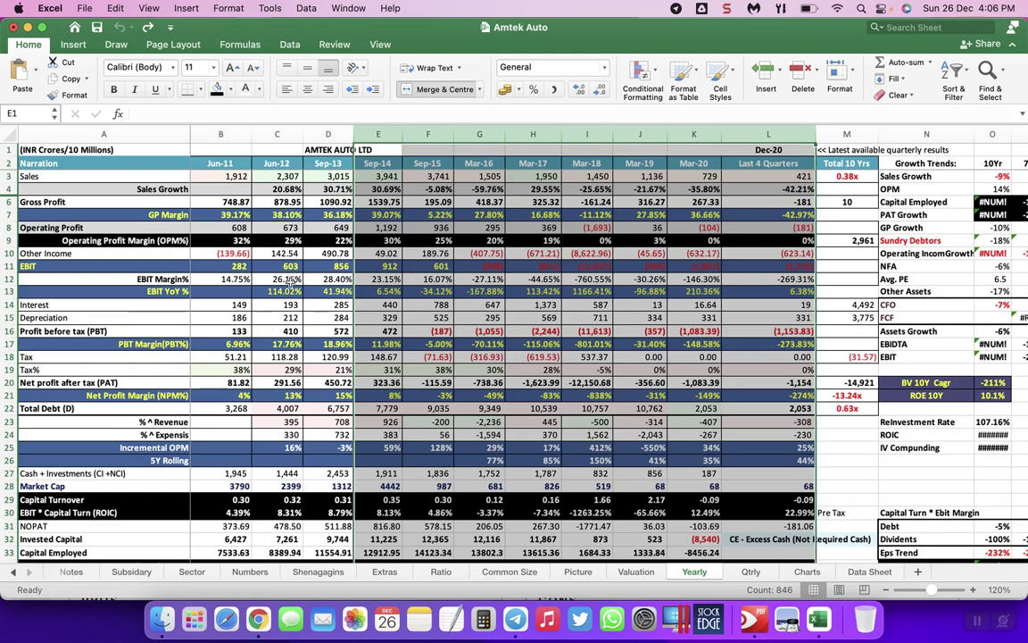
# Review the Sep-13 Sales and Total Debt cells, and compare Sales between Jun-11 and Sep-13.
pyautogui.click(340, 173)
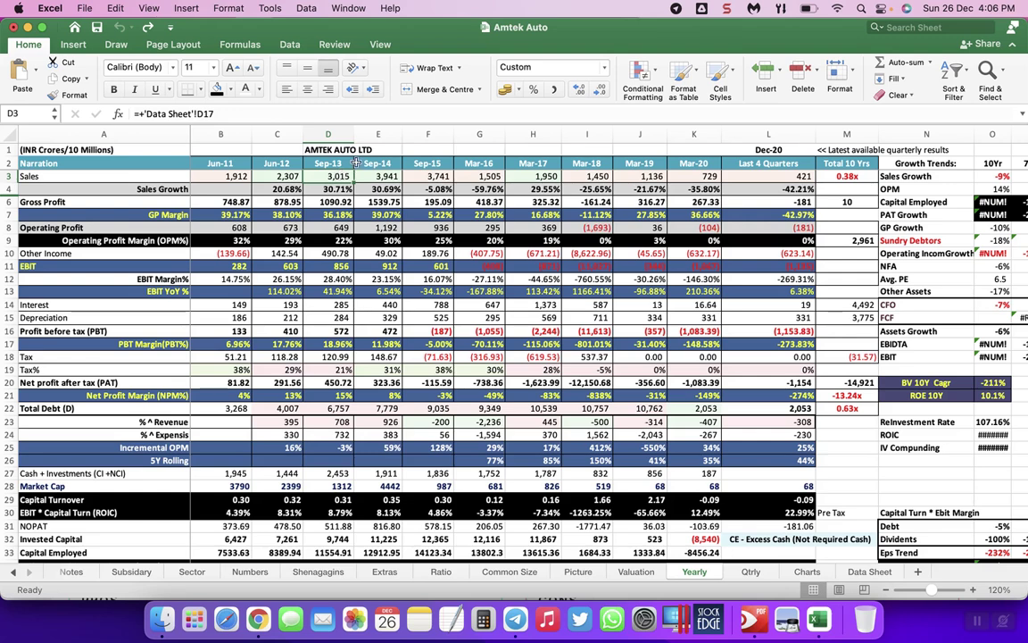
pyautogui.click(321, 408)
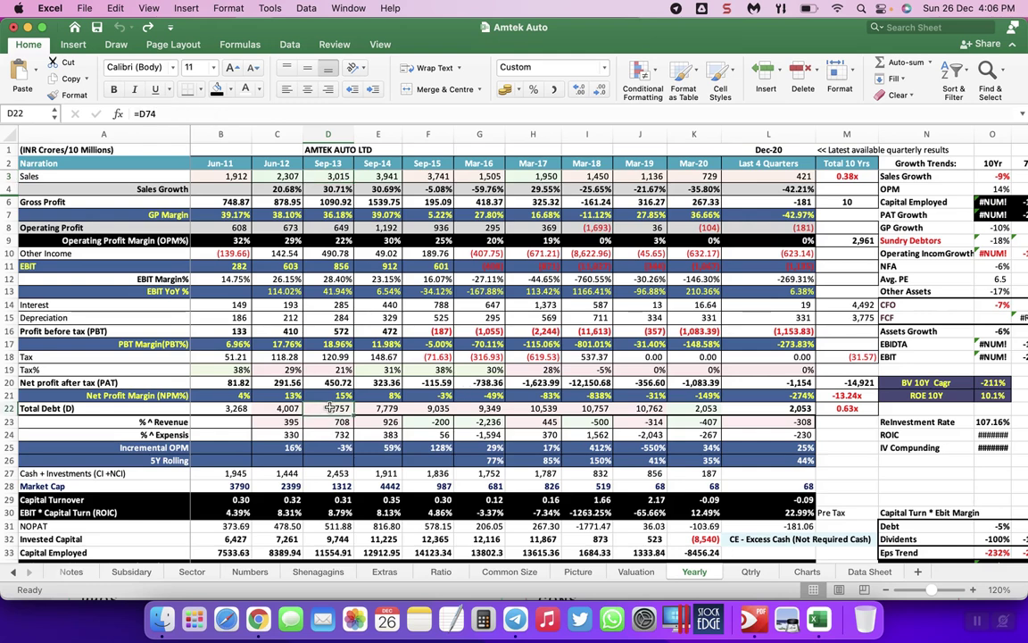
pyautogui.click(237, 176)
pyautogui.click(340, 176)
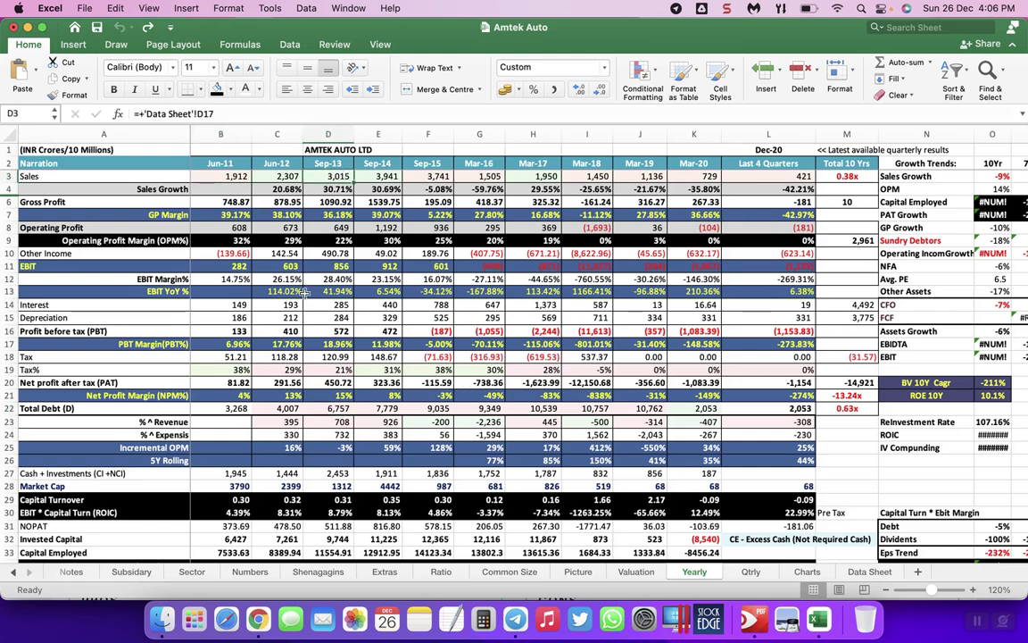
# Compare Total Debt for Jun-11 and Sep-13, and examine the Capital Employed growth trends over 10Yr and 7Yr.
pyautogui.click(219, 408)
pyautogui.click(339, 408)
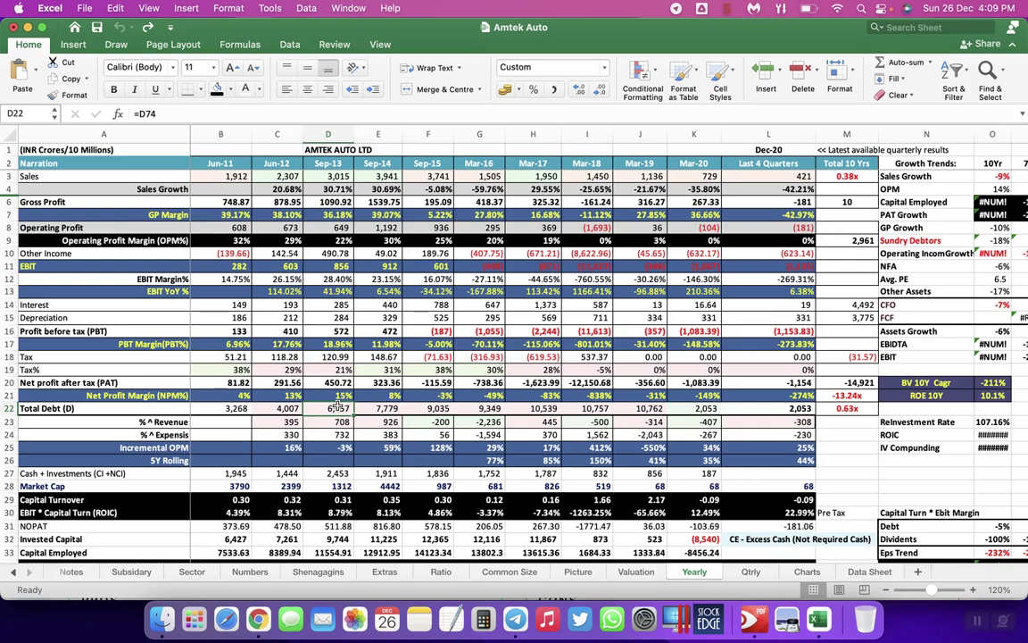
pyautogui.hscroll(3, 714, 263)
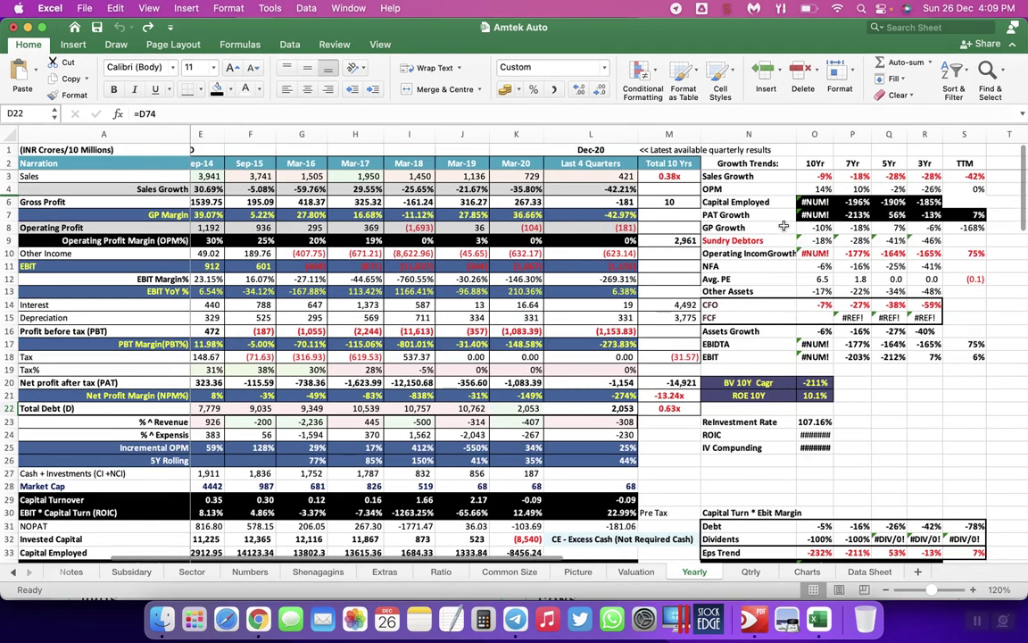
pyautogui.click(769, 215)
pyautogui.click(767, 203)
pyautogui.press('Right')
pyautogui.press('Right')
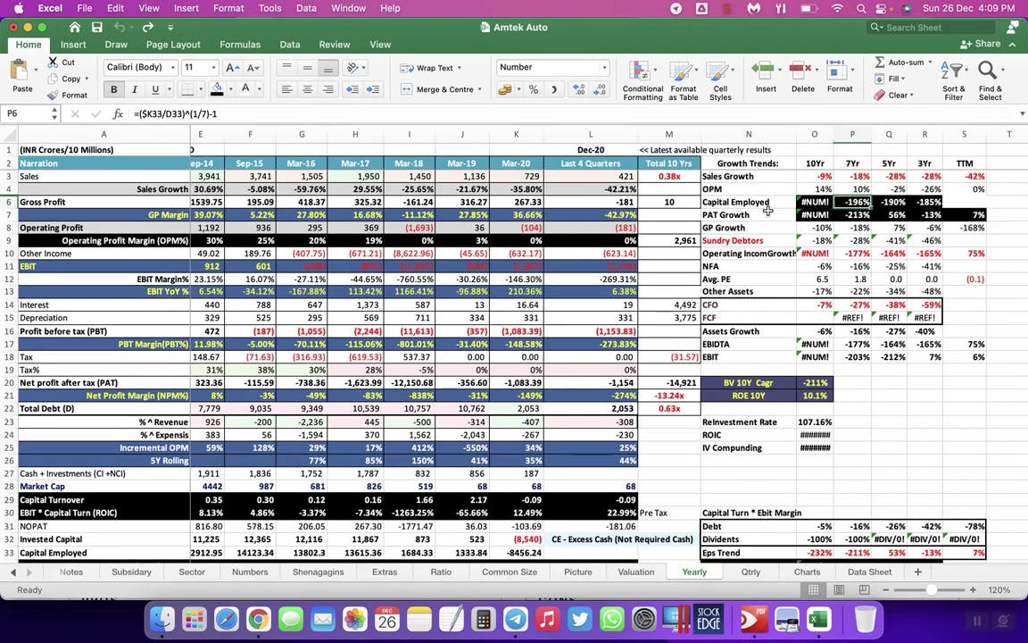
pyautogui.press('Left')
pyautogui.press('Left')
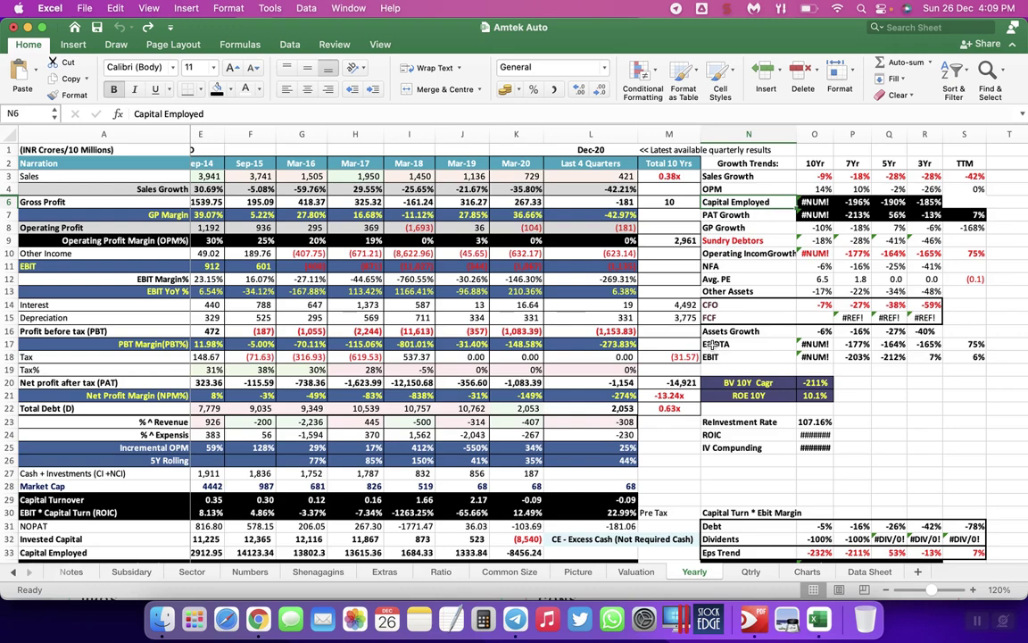
# Switch to Chrome to check Amtek Auto's Screener price chart around late December 2013, and return to the Excel workbook.
pyautogui.click(258, 618)
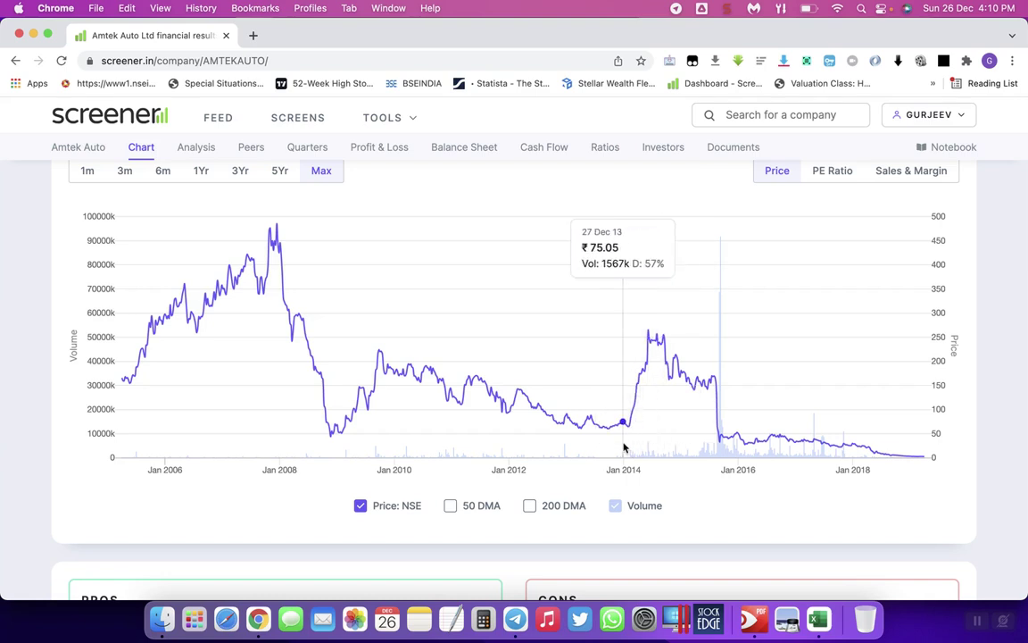
pyautogui.press('super+Tab')
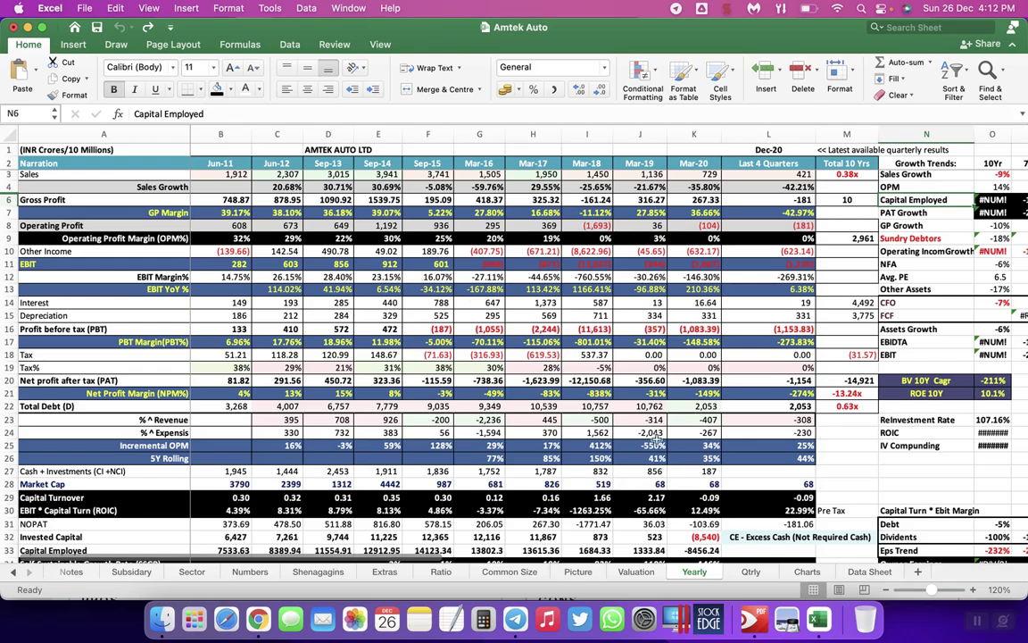
# Open the Qtrly sheet, review the year-on-year quarterly comparisons and YOY BOX, and select the entire TTM ROCE row.
pyautogui.click(751, 571)
pyautogui.scroll(-10, 562, 479)
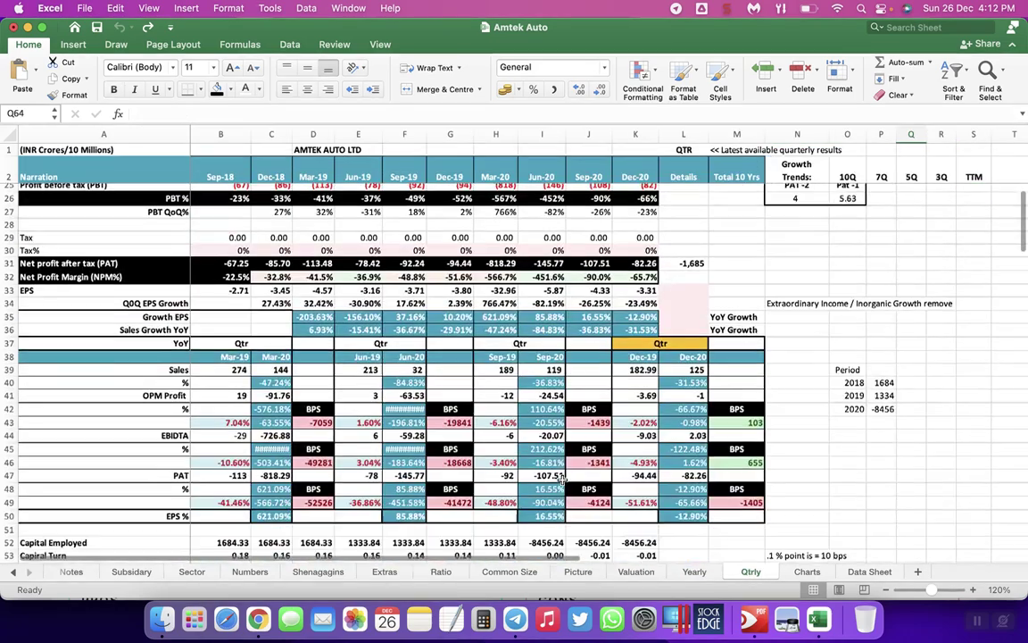
pyautogui.scroll(-5, 431, 439)
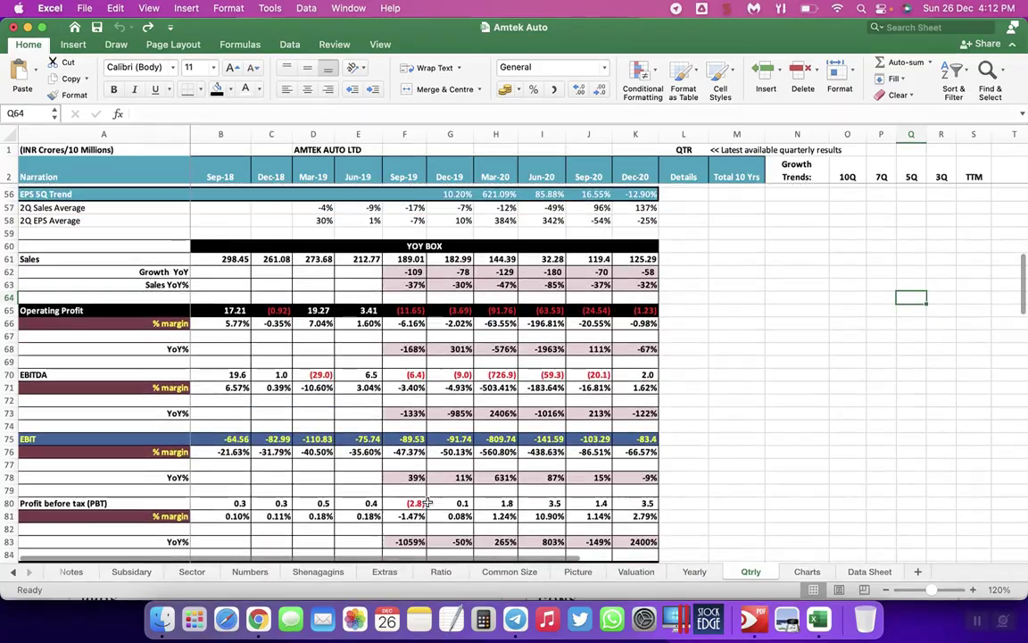
pyautogui.scroll(6, 428, 502)
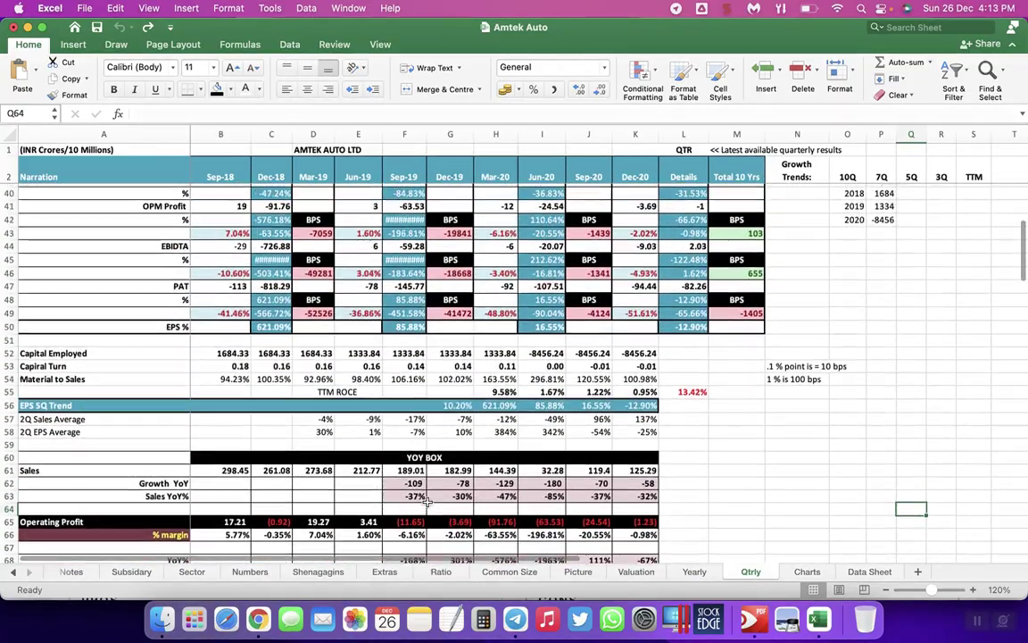
pyautogui.scroll(7, 428, 502)
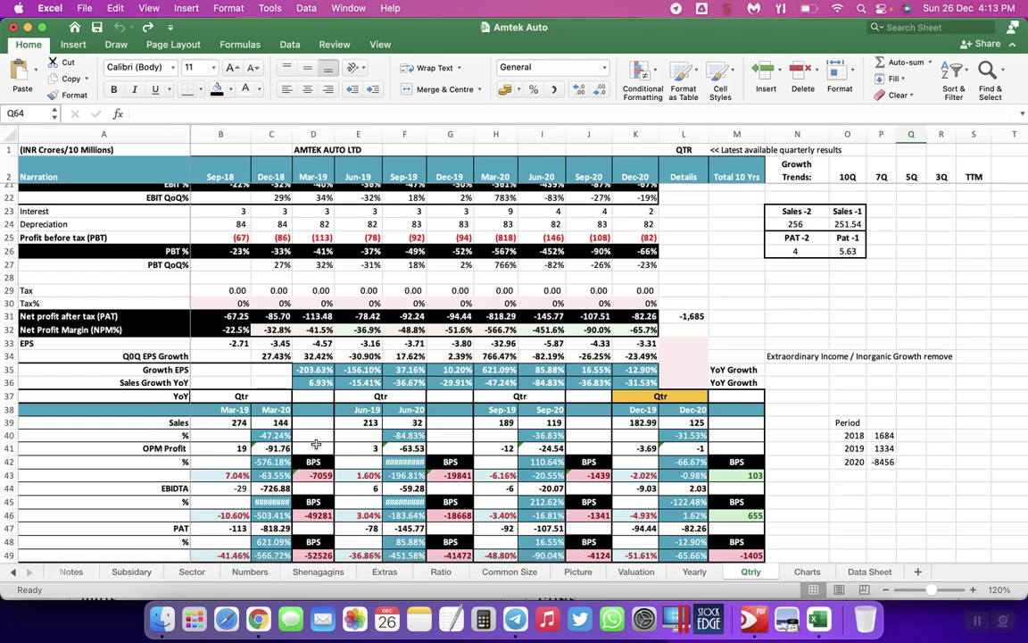
pyautogui.scroll(-5, 316, 444)
pyautogui.scroll(-2, 316, 444)
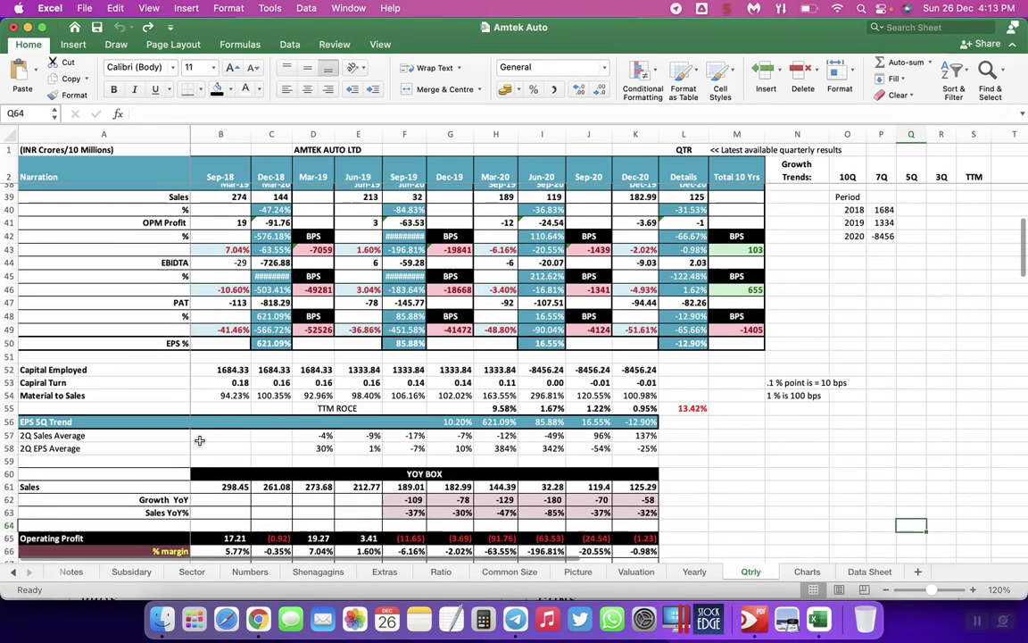
pyautogui.click(9, 408)
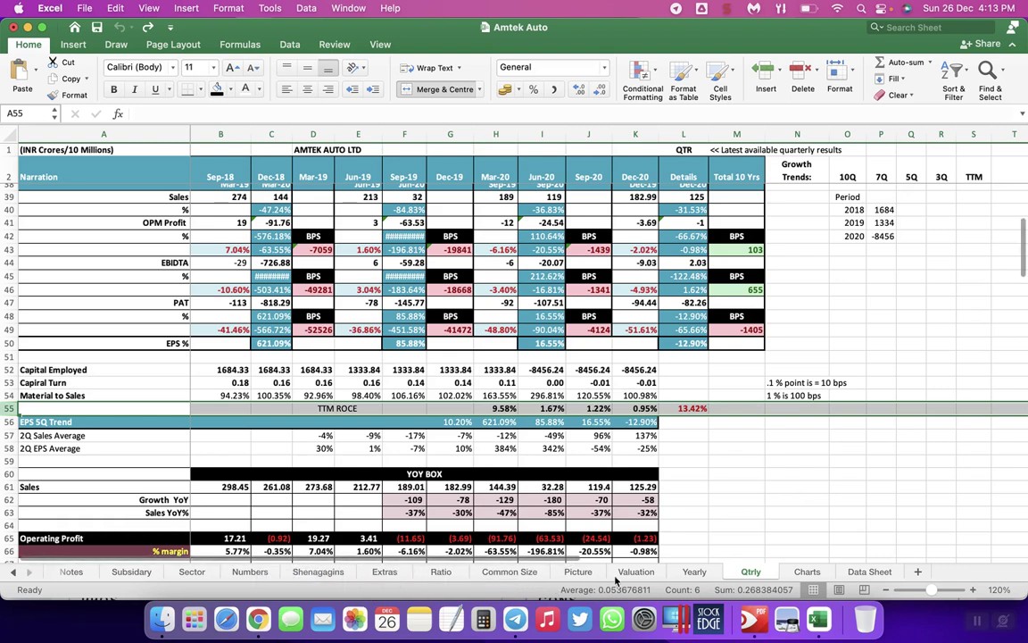
# Switch to Screener in Chrome, open P I Industries Ltd, and highlight its balance sheet CWIP figures from Mar 2014 to Mar 2020.
pyautogui.click(258, 618)
pyautogui.scroll(-10, 371, 312)
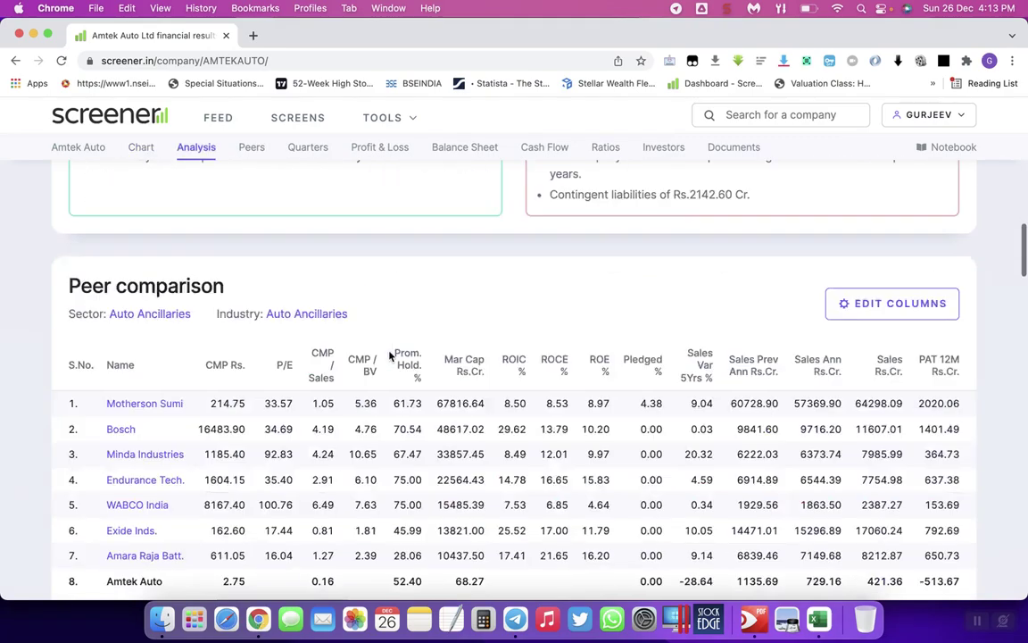
pyautogui.scroll(20, 390, 351)
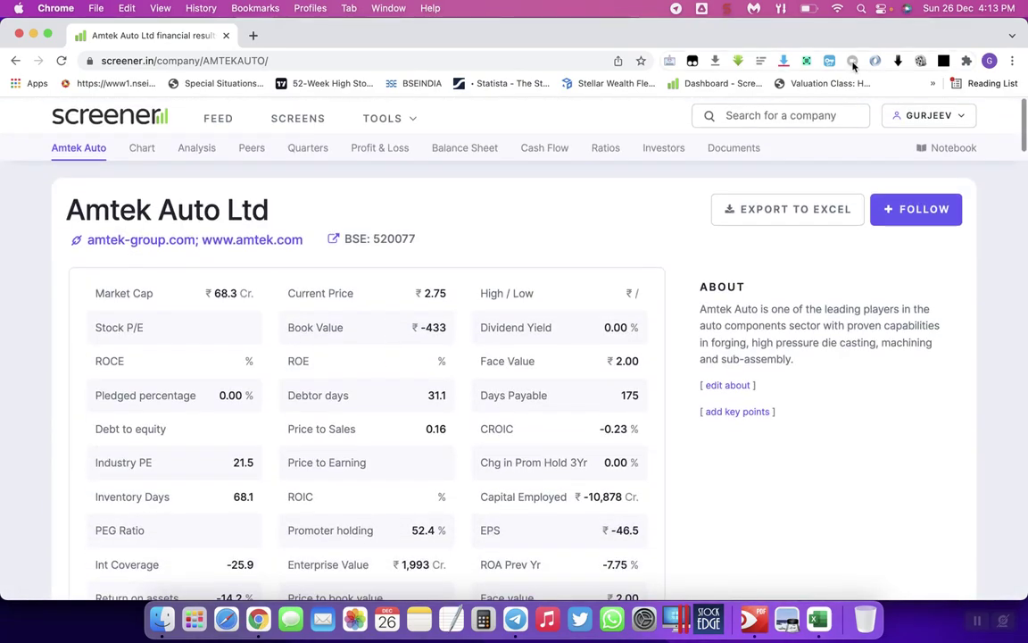
pyautogui.click(780, 108)
pyautogui.write('pi in')
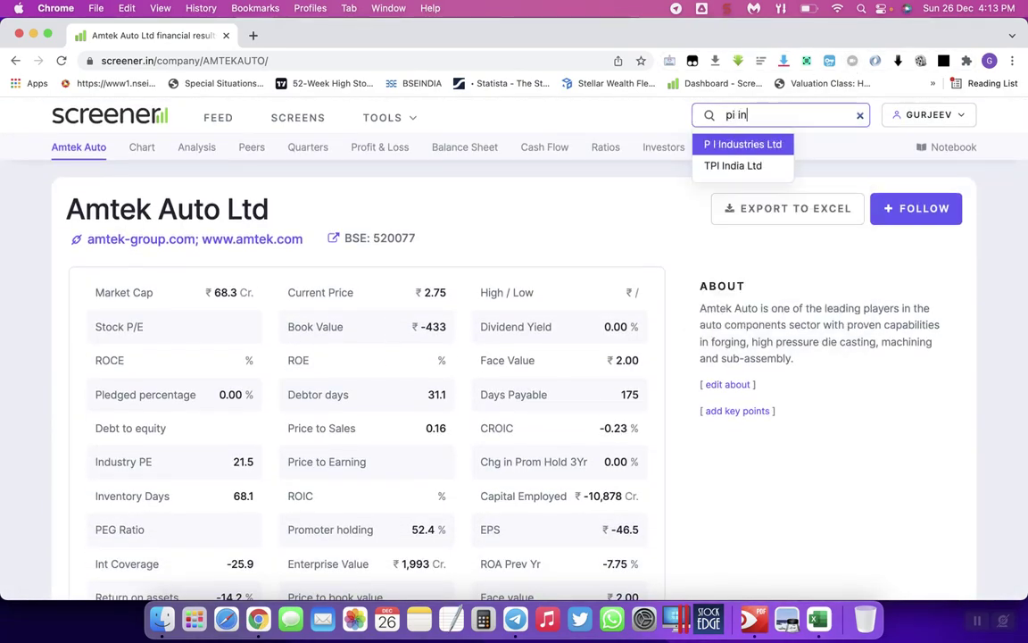
pyautogui.press('Return')
pyautogui.scroll(-15, 613, 356)
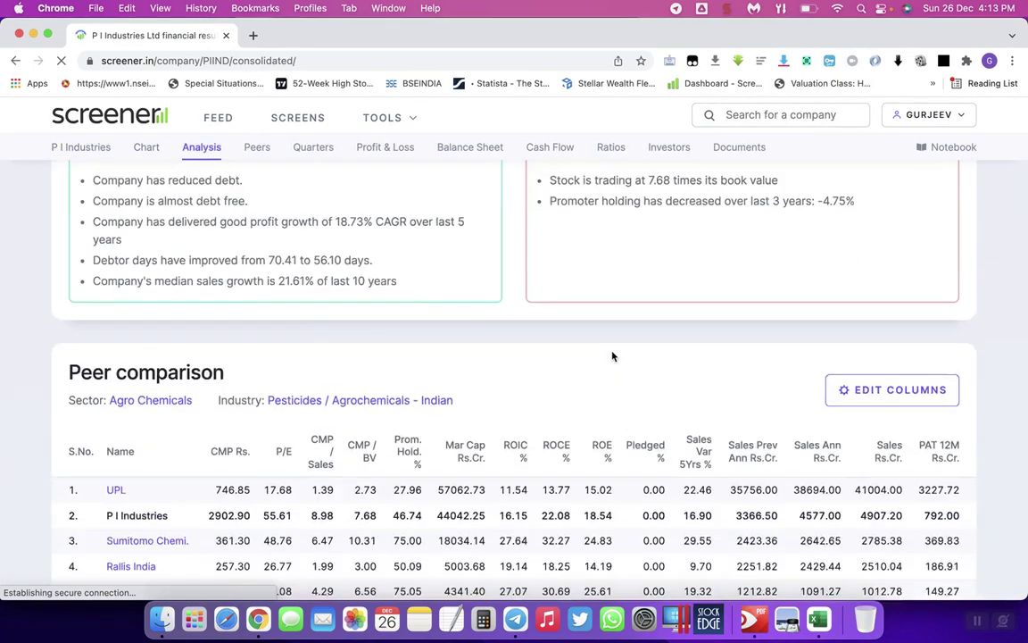
pyautogui.scroll(-8, 612, 356)
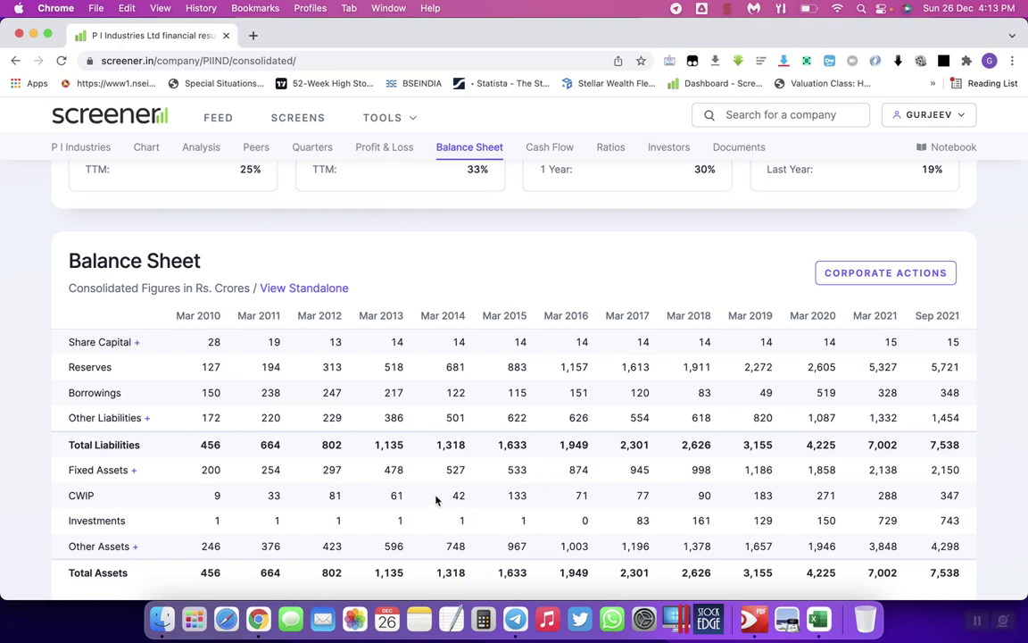
pyautogui.moveTo(436, 498); pyautogui.dragTo(859, 496)
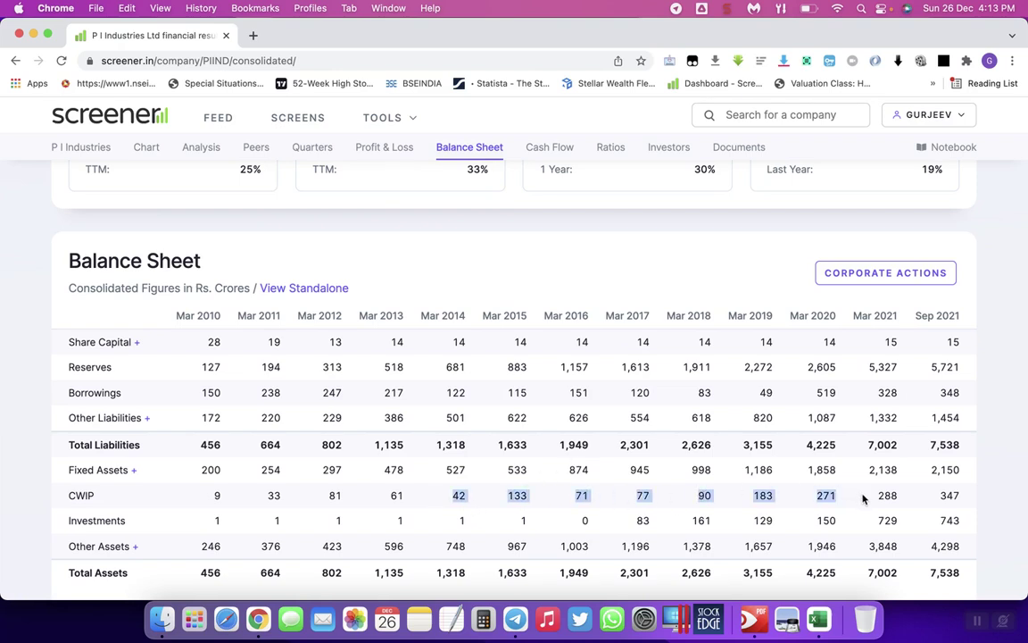
# Search Screener for Vinati Organics Ltd, open its company page, and find the Balance Sheet table.
pyautogui.click(766, 114)
pyautogui.write('vinati')
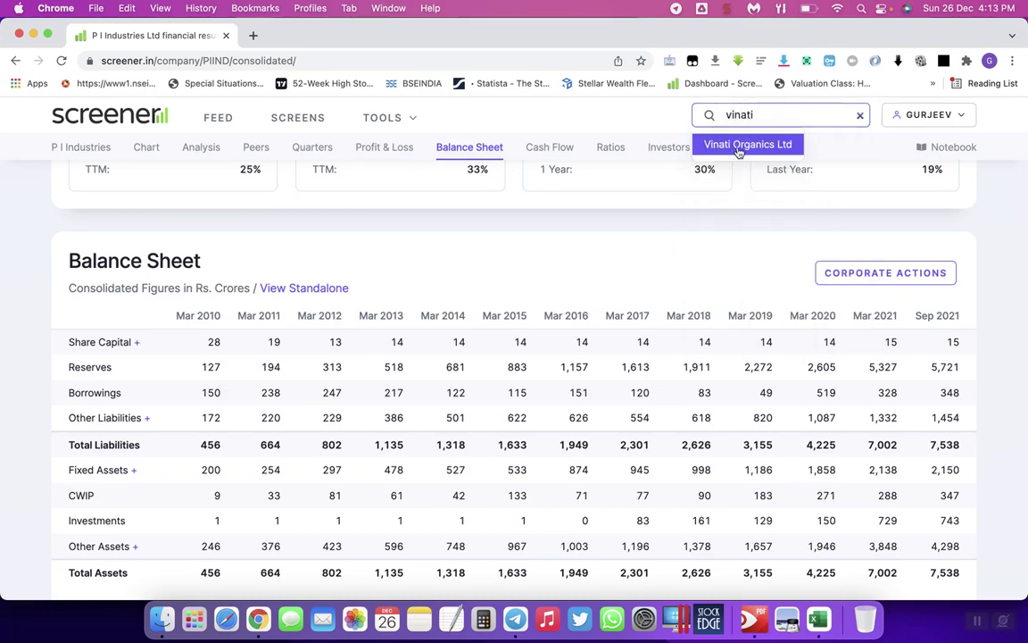
pyautogui.press('Return')
pyautogui.scroll(-20, 580, 374)
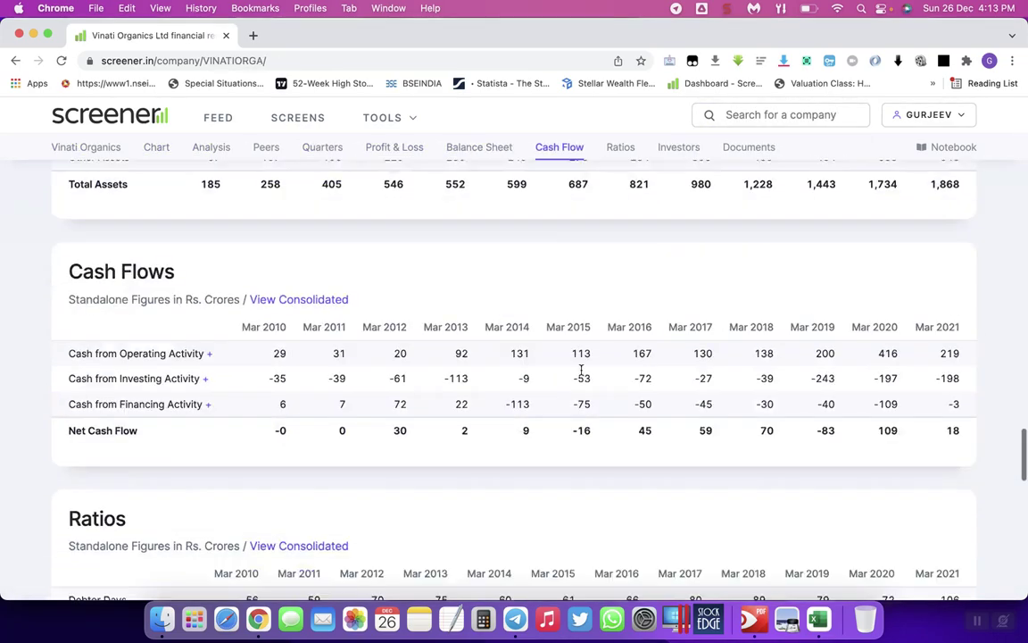
pyautogui.scroll(5, 580, 372)
pyautogui.scroll(-5, 580, 372)
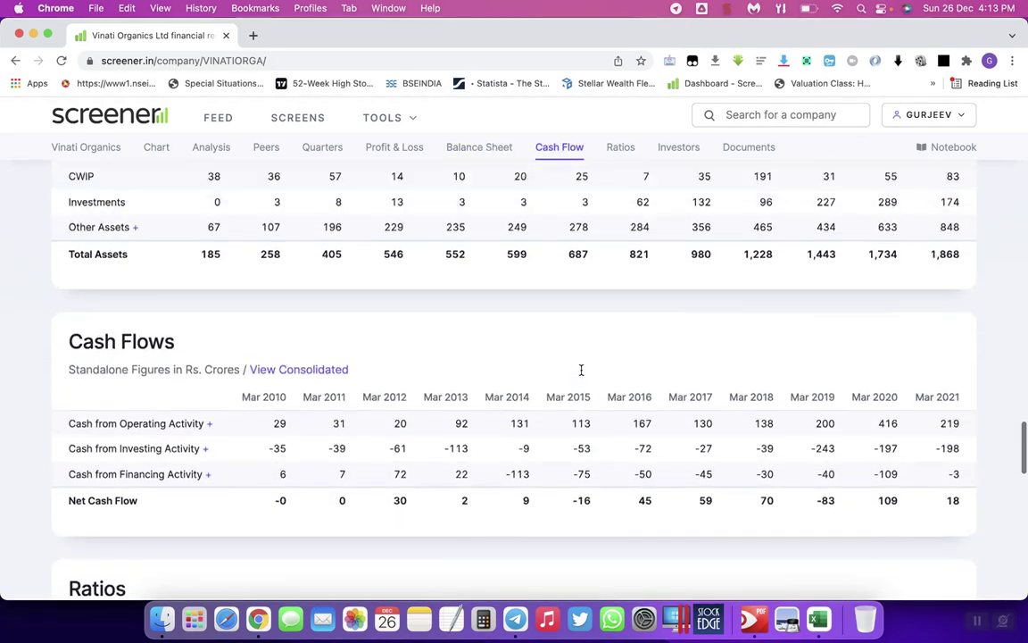
pyautogui.scroll(6, 581, 373)
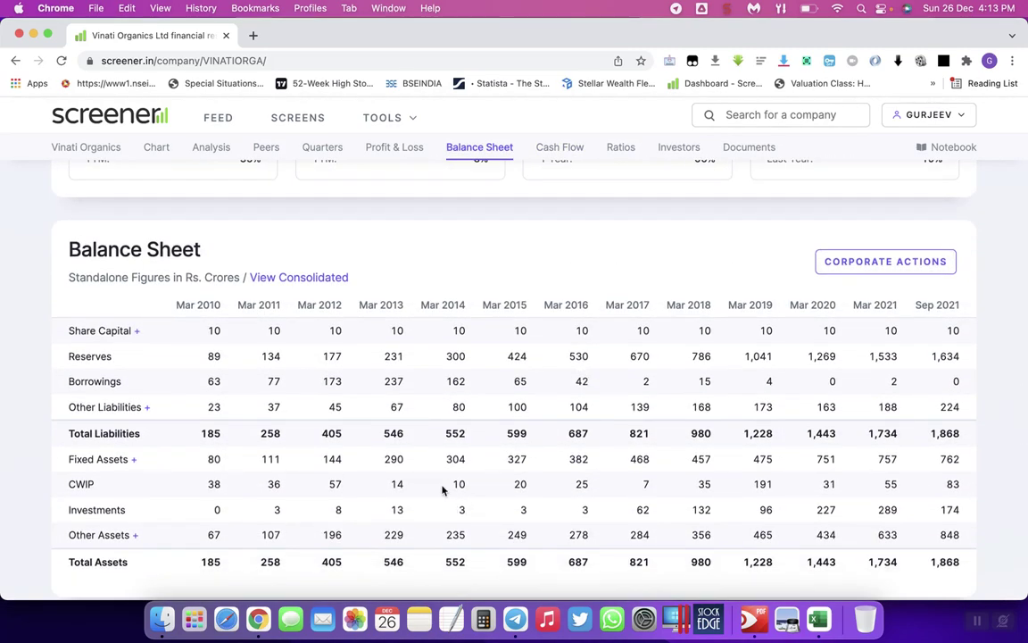
# Highlight Vinati Organics' CWIP and Fixed Assets figures from Mar 2014 to Mar 2017.
pyautogui.moveTo(443, 486); pyautogui.dragTo(616, 498)
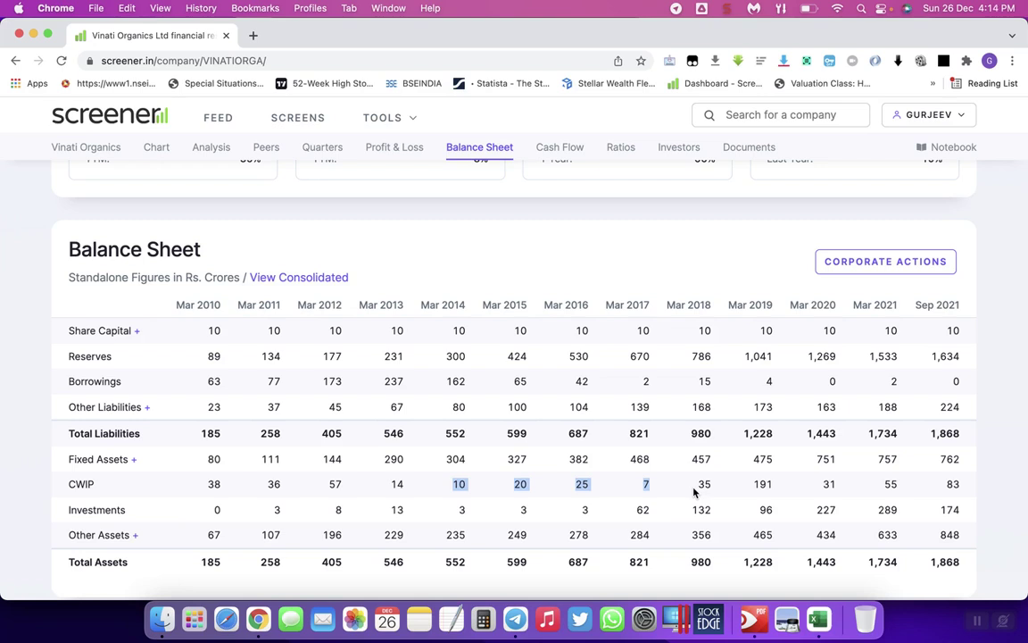
pyautogui.click(448, 460)
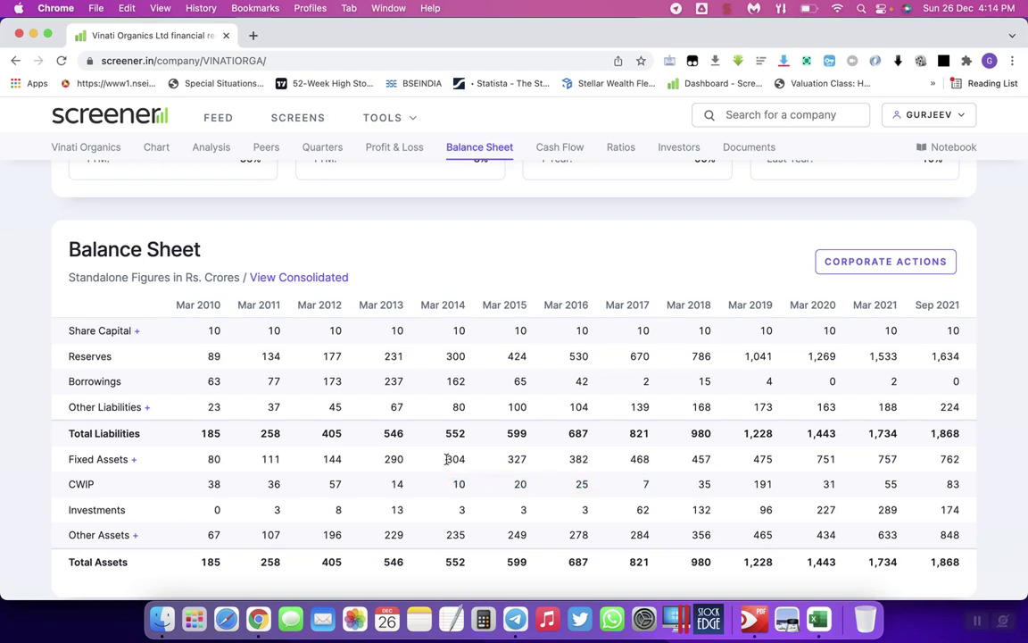
pyautogui.moveTo(448, 459); pyautogui.dragTo(654, 460)
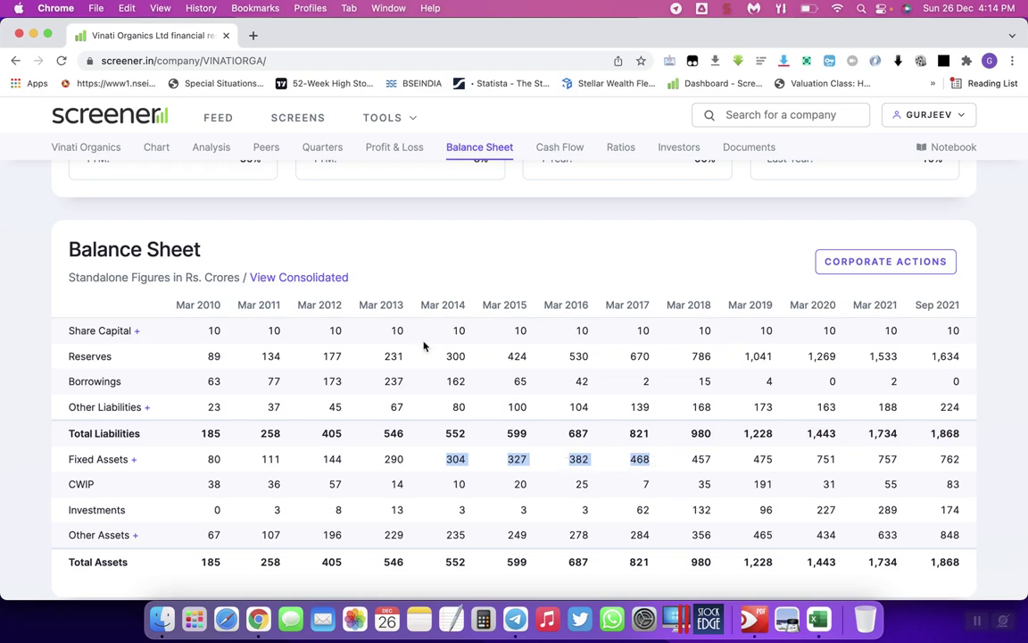
# Compare Vinati Organics' annual Sales, Profit before tax and Net Profit between Mar 2014 and Mar 2017, highlighting those figures and years.
pyautogui.scroll(10, 631, 345)
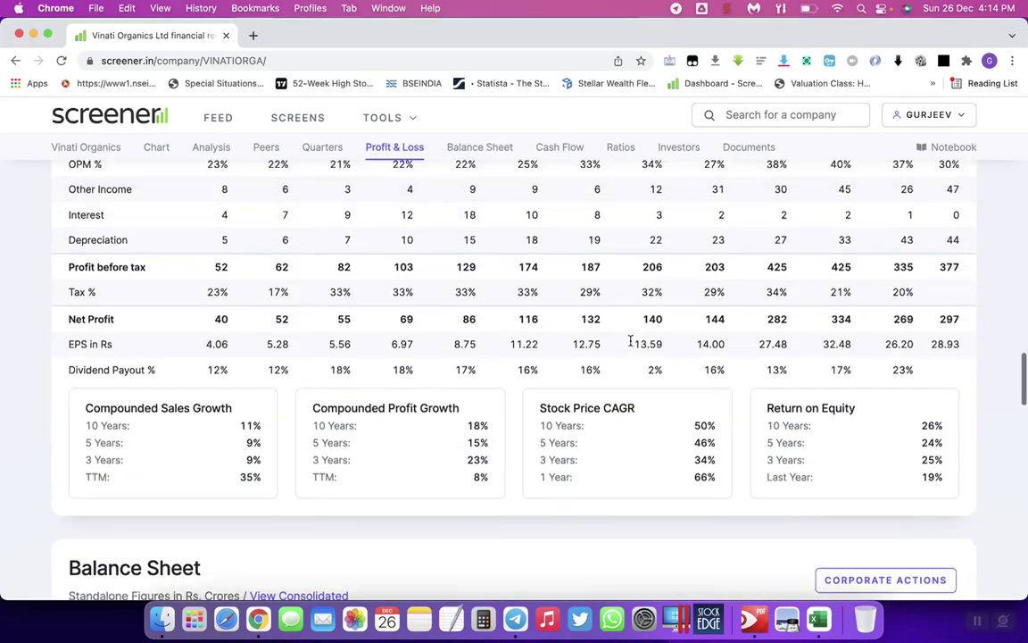
pyautogui.moveTo(452, 369); pyautogui.dragTo(479, 369)
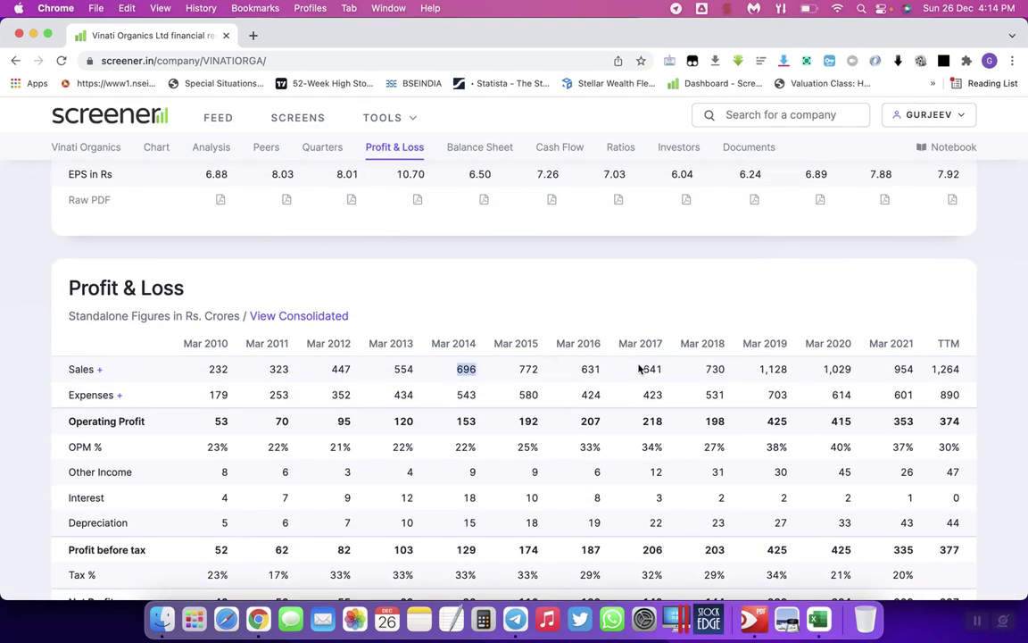
pyautogui.moveTo(642, 369); pyautogui.dragTo(660, 369)
pyautogui.click(455, 553)
pyautogui.moveTo(455, 553); pyautogui.dragTo(657, 555)
pyautogui.scroll(-2, 657, 557)
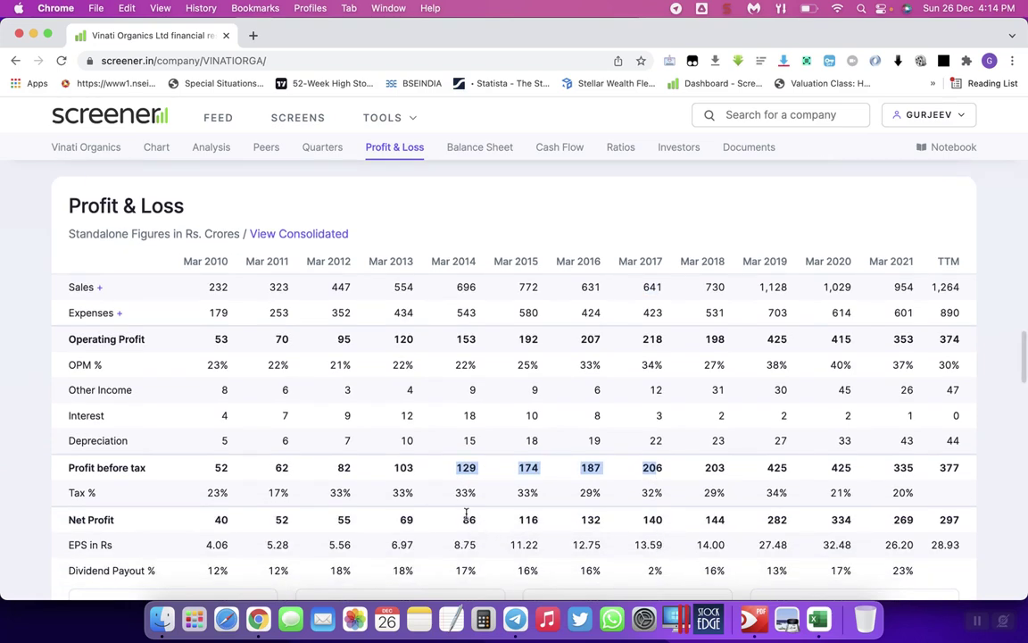
pyautogui.moveTo(458, 518); pyautogui.dragTo(673, 527)
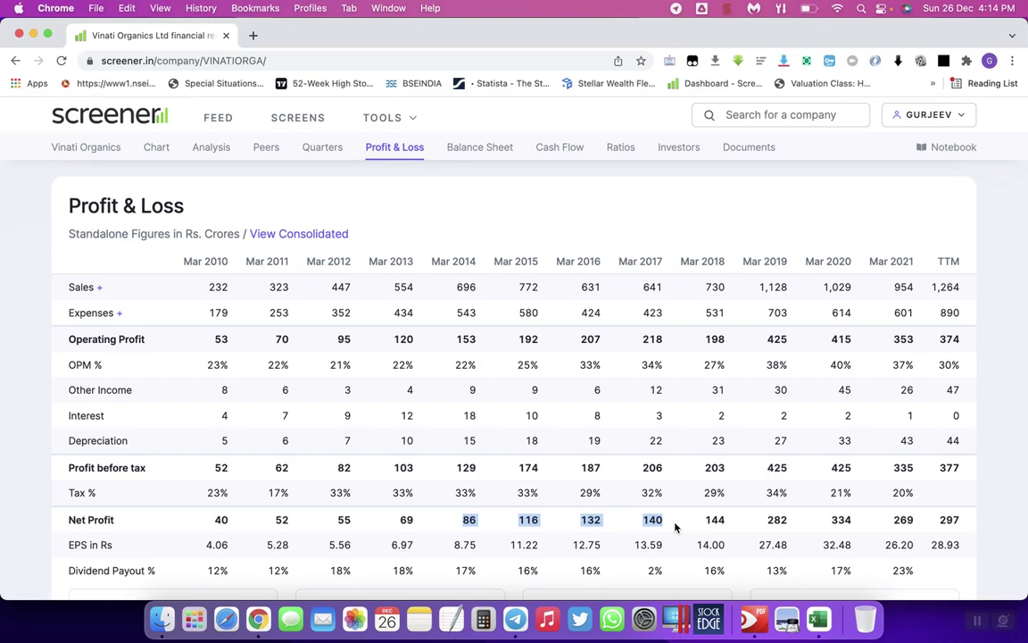
pyautogui.moveTo(434, 261); pyautogui.dragTo(668, 269)
# Show Vinati Organics' price chart over the Max period and examine the price around November 2013.
pyautogui.scroll(15, 668, 269)
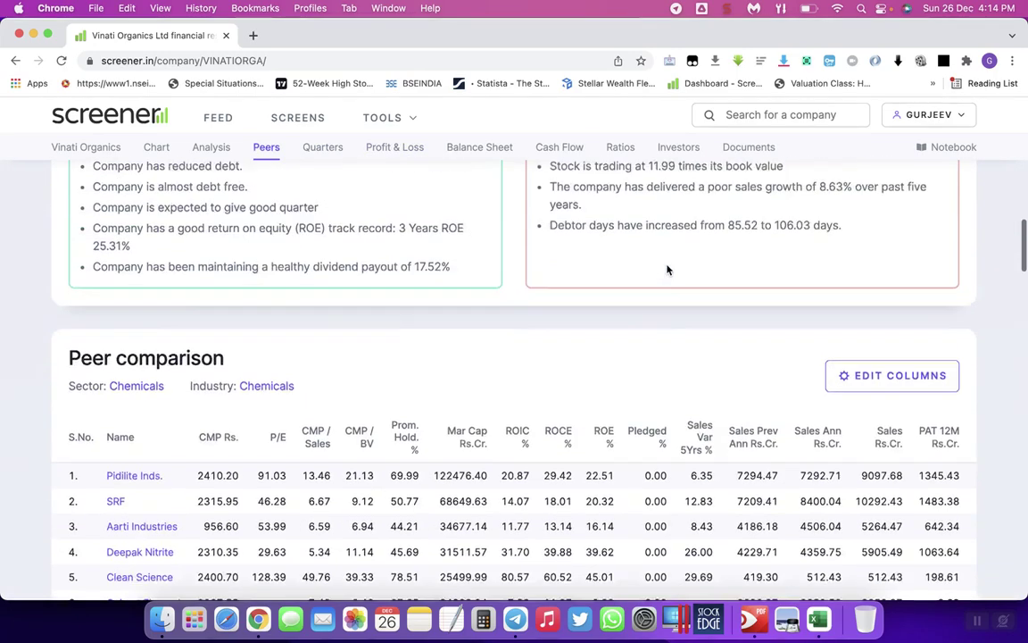
pyautogui.scroll(4, 536, 304)
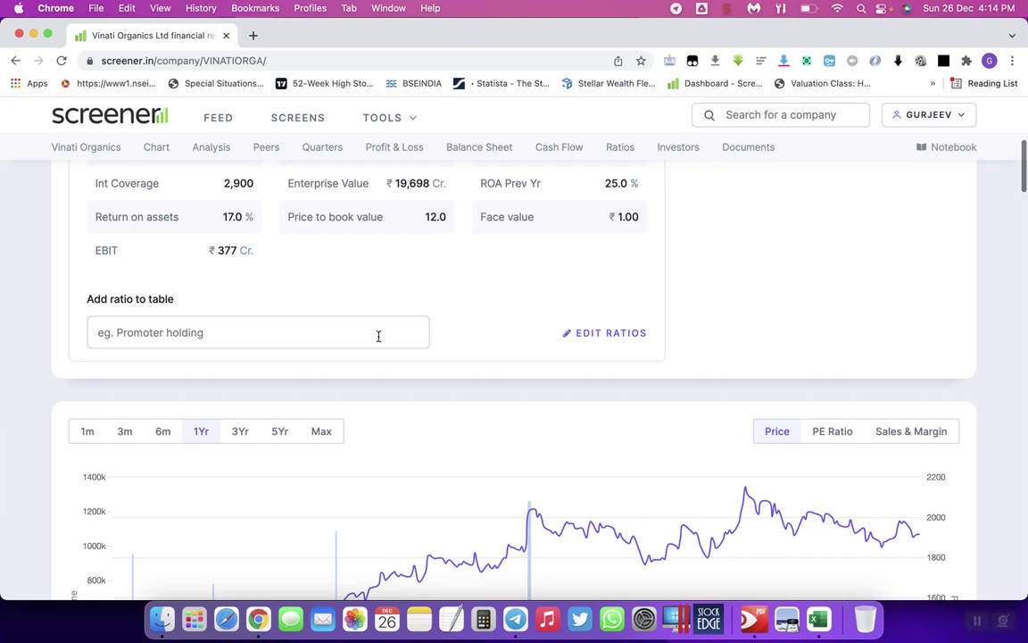
pyautogui.click(332, 431)
pyautogui.scroll(-2, 334, 432)
pyautogui.scroll(-3, 334, 432)
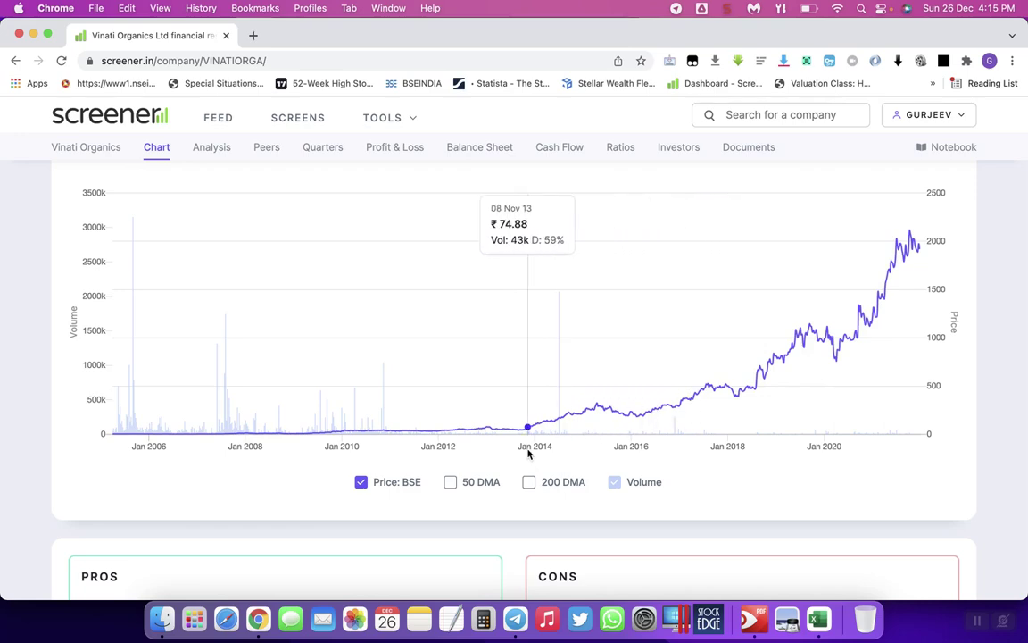
# Highlight Vinati Organics' Balance Sheet figures for Fixed Assets from Mar 2018 to Sep 2021 and Borrowings from Mar 2014 to Mar 2017.
pyautogui.scroll(-10, 528, 454)
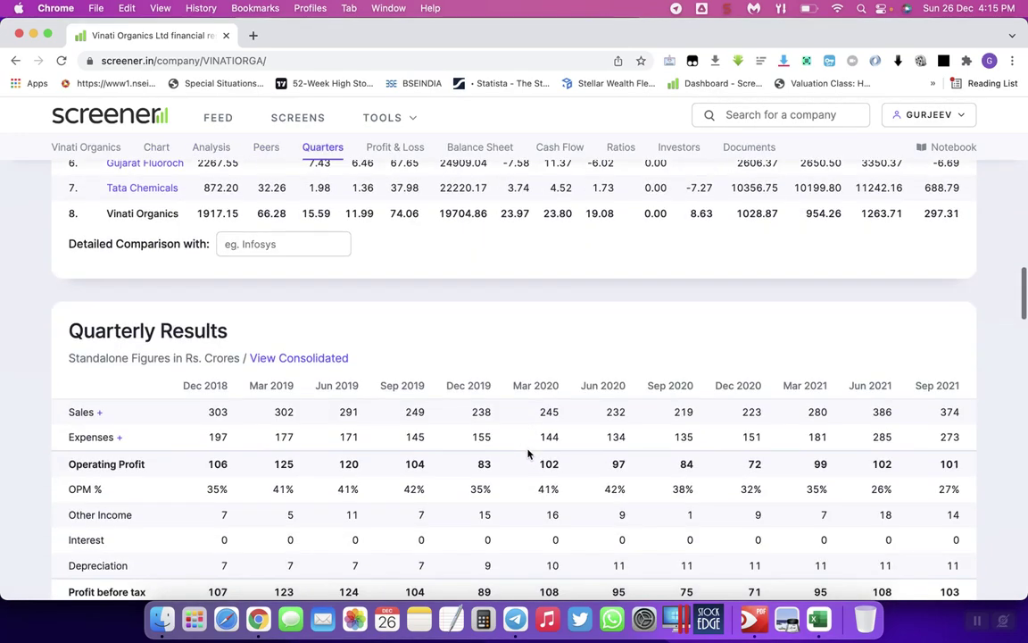
pyautogui.scroll(-3, 528, 454)
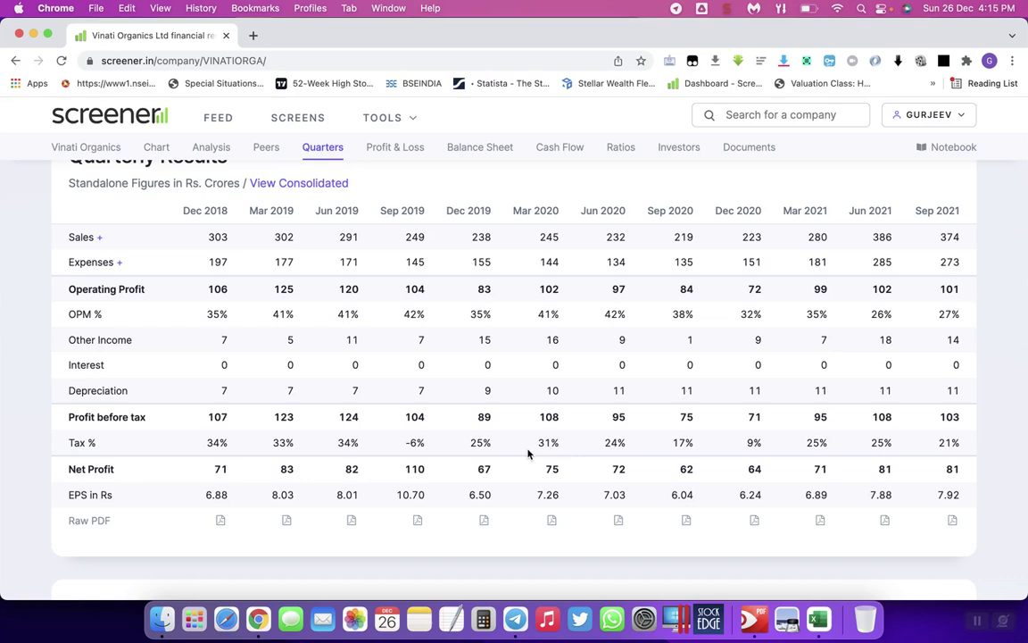
pyautogui.scroll(-9, 527, 454)
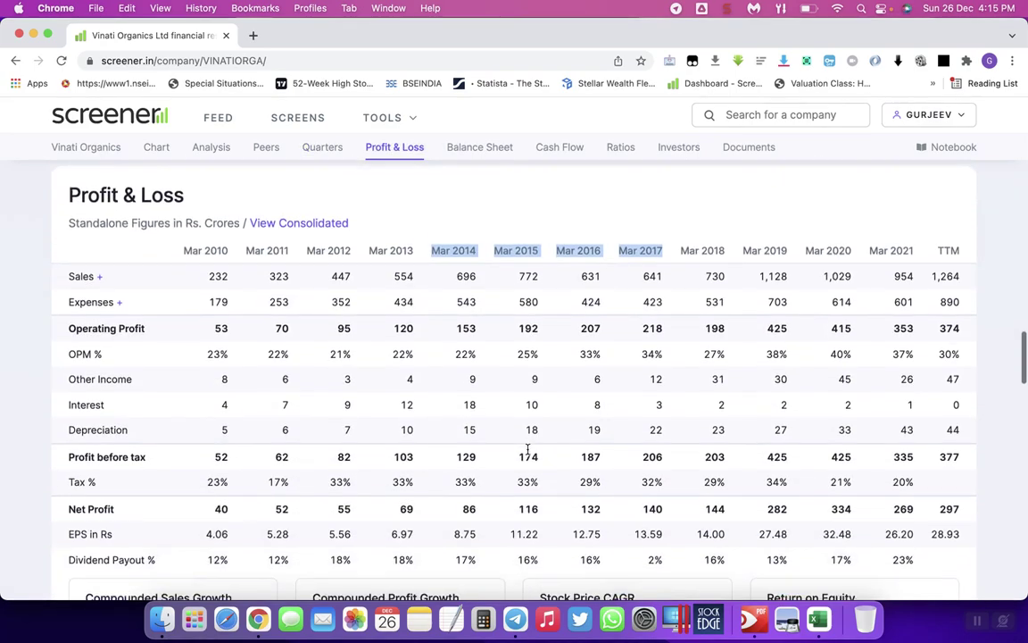
pyautogui.scroll(-8, 678, 393)
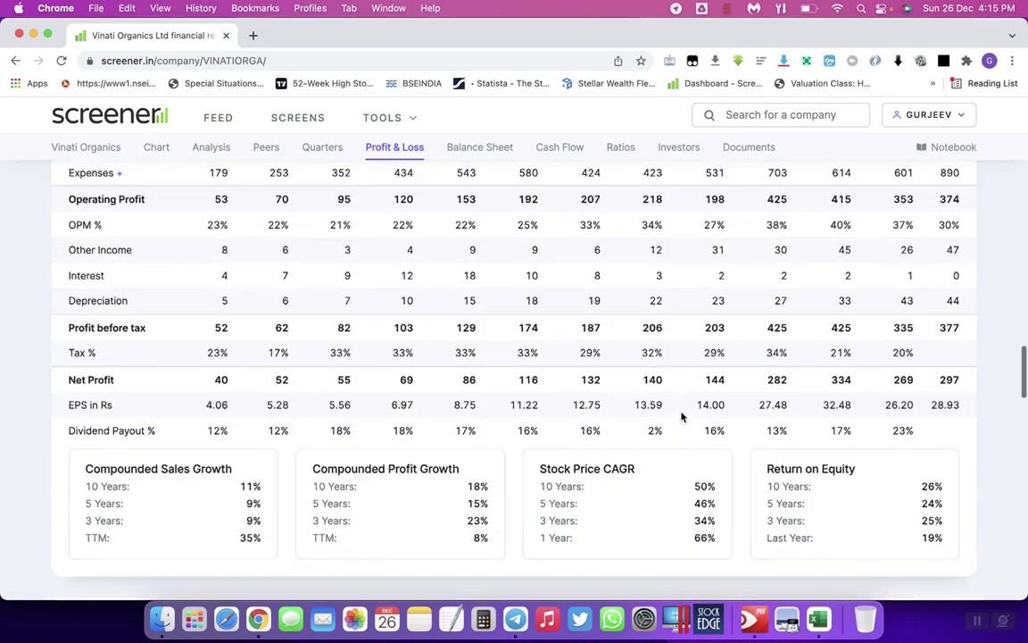
pyautogui.scroll(-1, 681, 428)
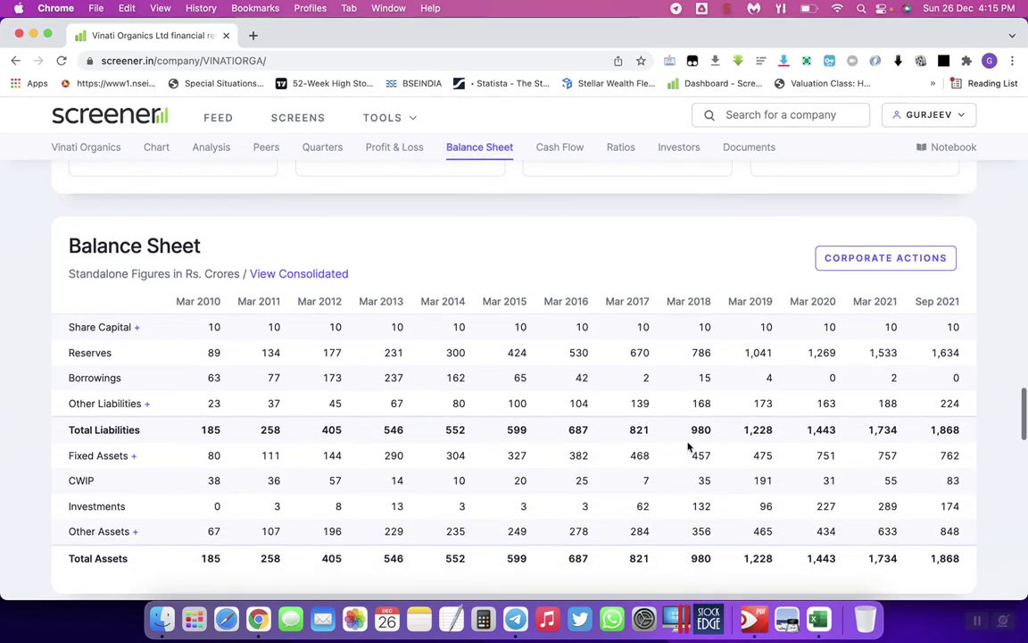
pyautogui.moveTo(690, 455); pyautogui.dragTo(957, 466)
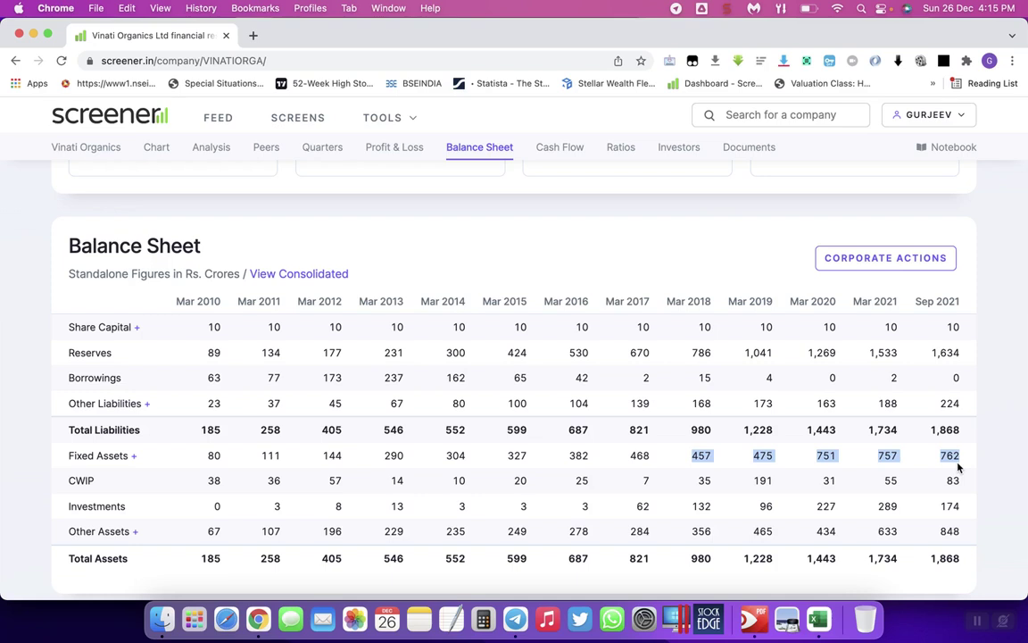
pyautogui.scroll(1, 957, 466)
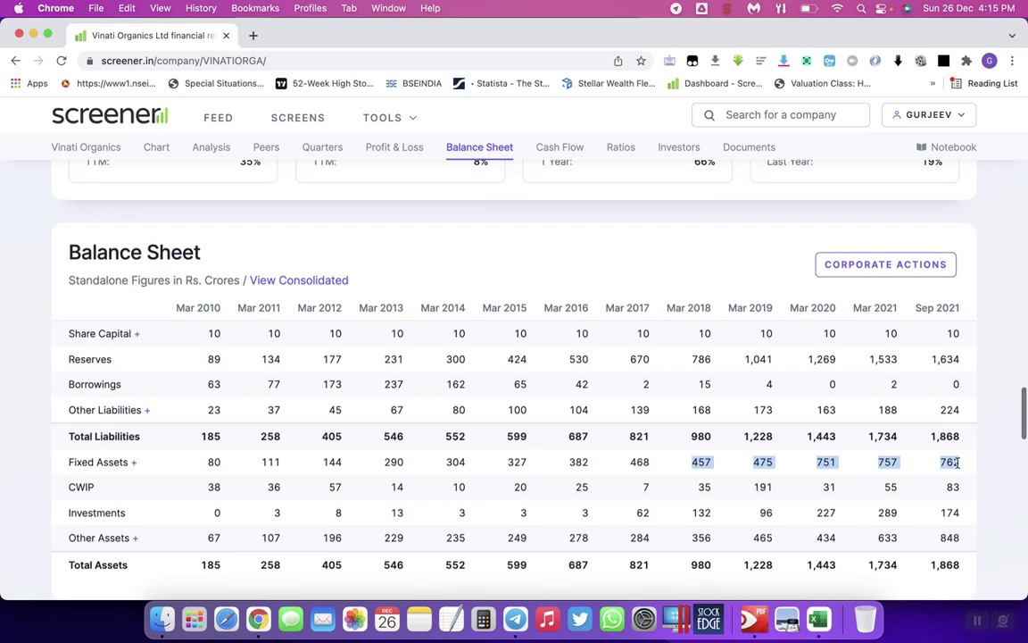
pyautogui.click(701, 418)
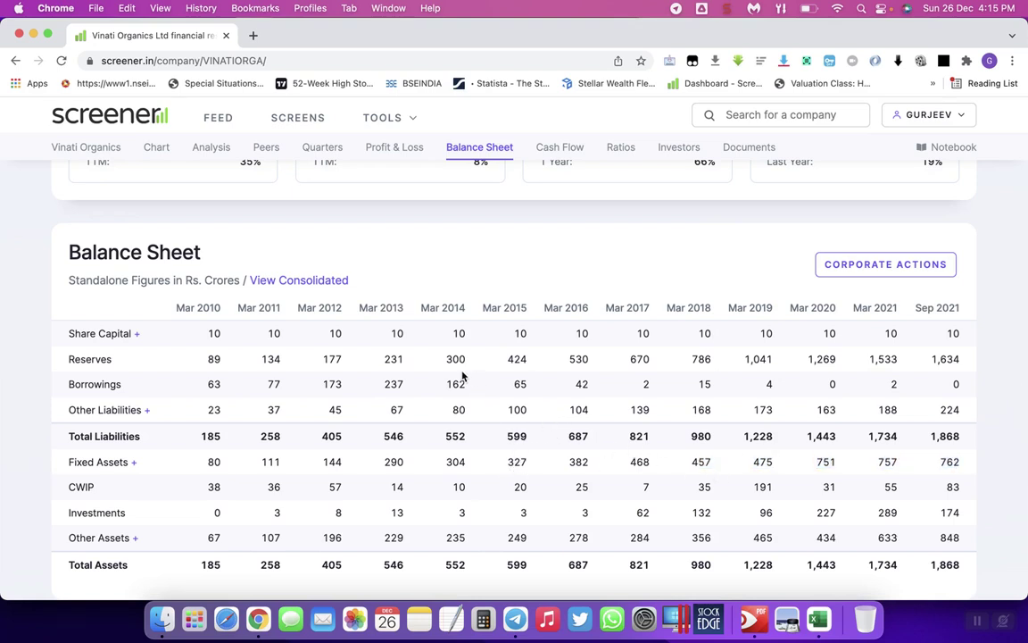
pyautogui.moveTo(446, 384); pyautogui.dragTo(651, 398)
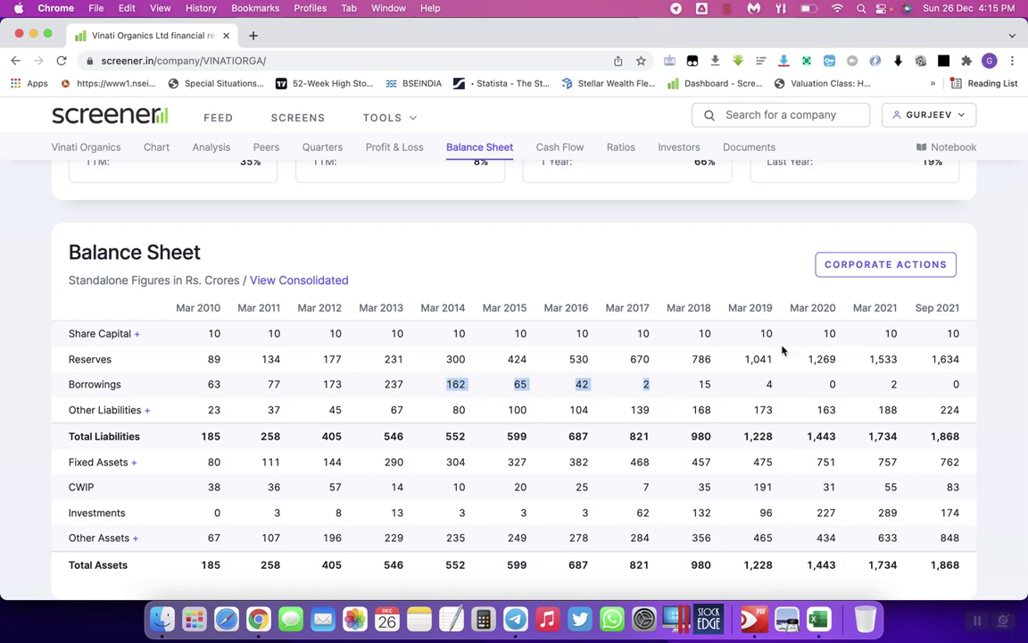
# Export Vinati Organics' data to Excel and open the downloaded workbook.
pyautogui.scroll(20, 783, 349)
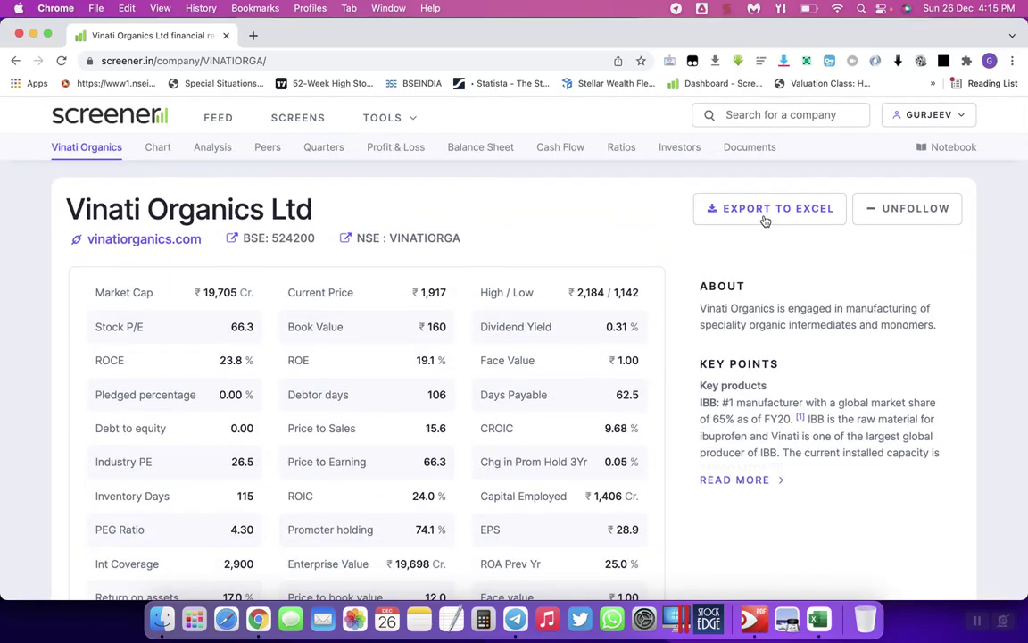
pyautogui.click(764, 217)
pyautogui.click(77, 580)
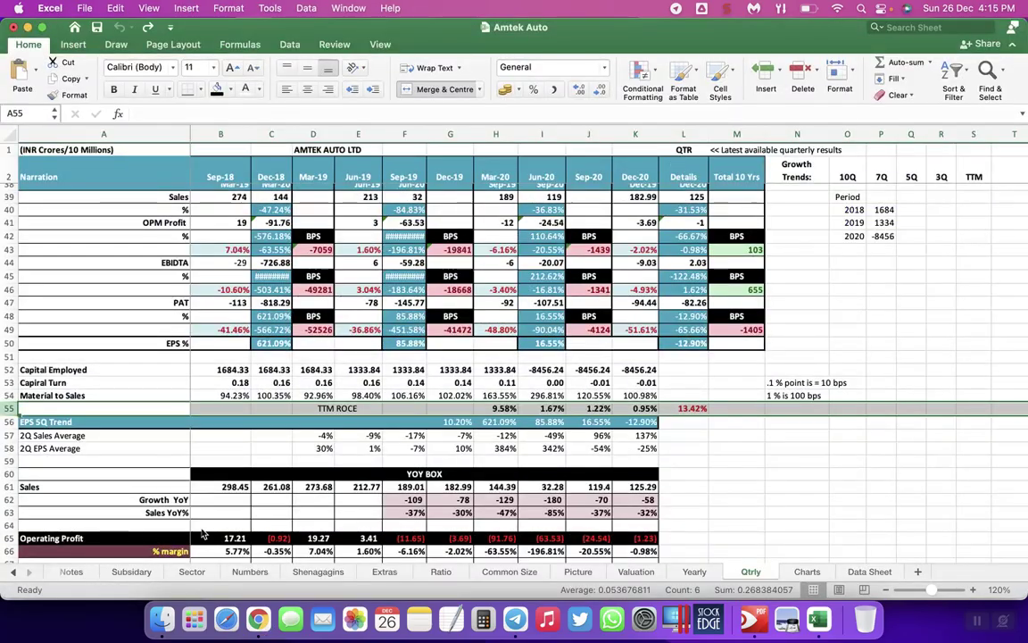
# Select the Dividend Payout (Div/PAT) values from Mar-14 to Mar-17 in Vinati Organics' Yearly sheet.
pyautogui.scroll(-8, 554, 406)
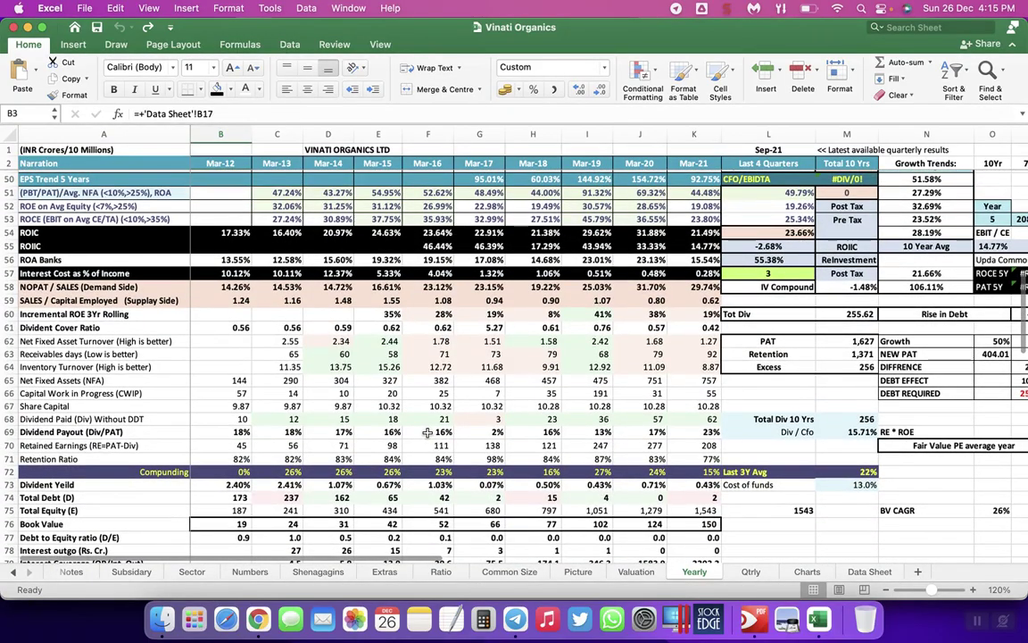
pyautogui.hotkey('ctrl', 'Home')
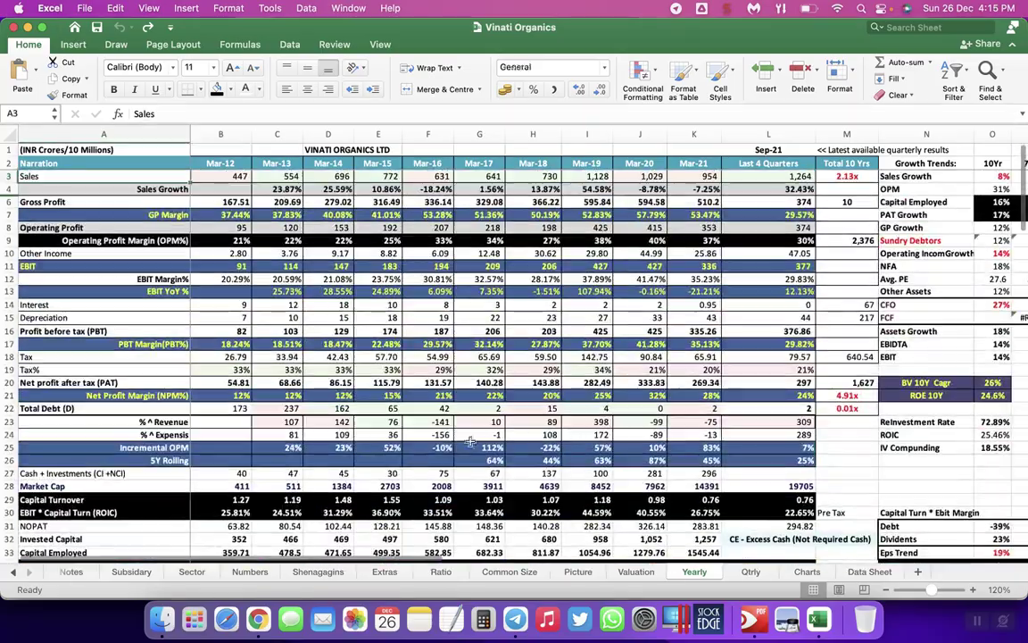
pyautogui.scroll(-15, 428, 401)
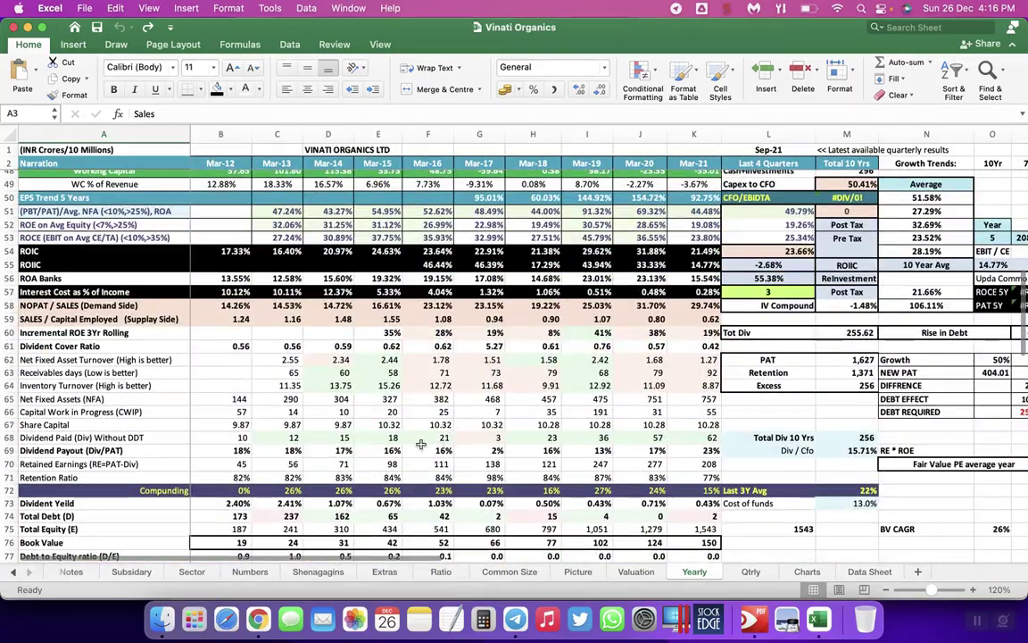
pyautogui.click(327, 450)
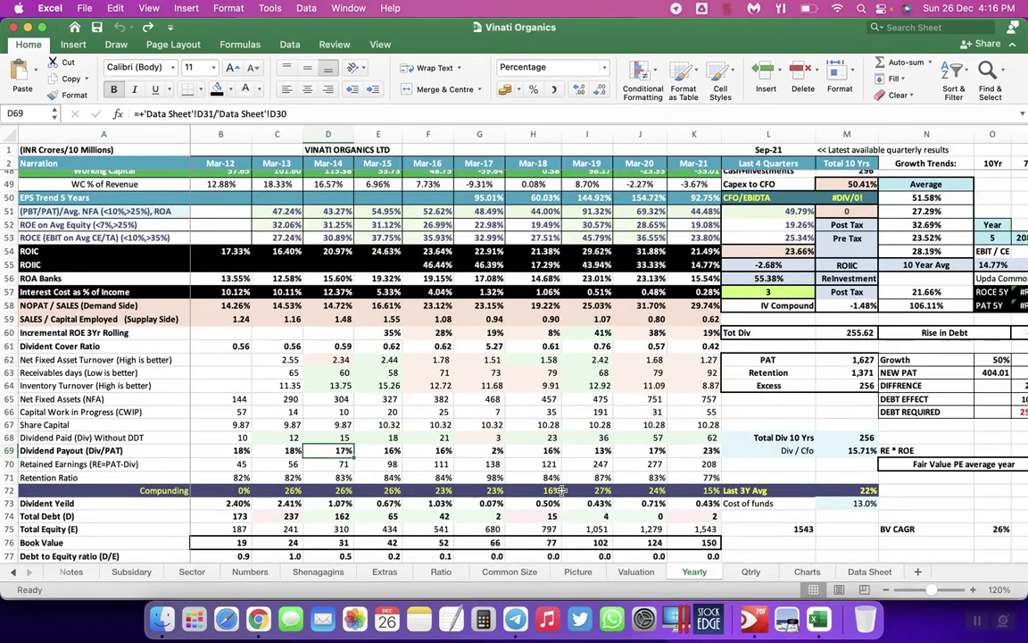
pyautogui.hotkey('shift', 'Right')
pyautogui.hotkey('shift', 'Right')
pyautogui.hotkey('shift', 'Right')
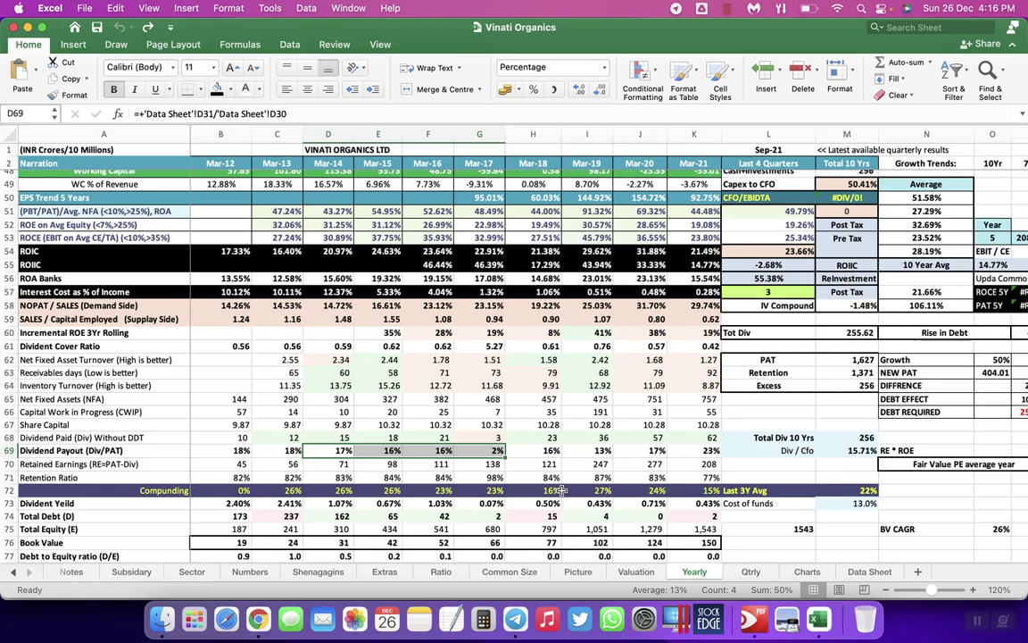
pyautogui.scroll(15, 378, 464)
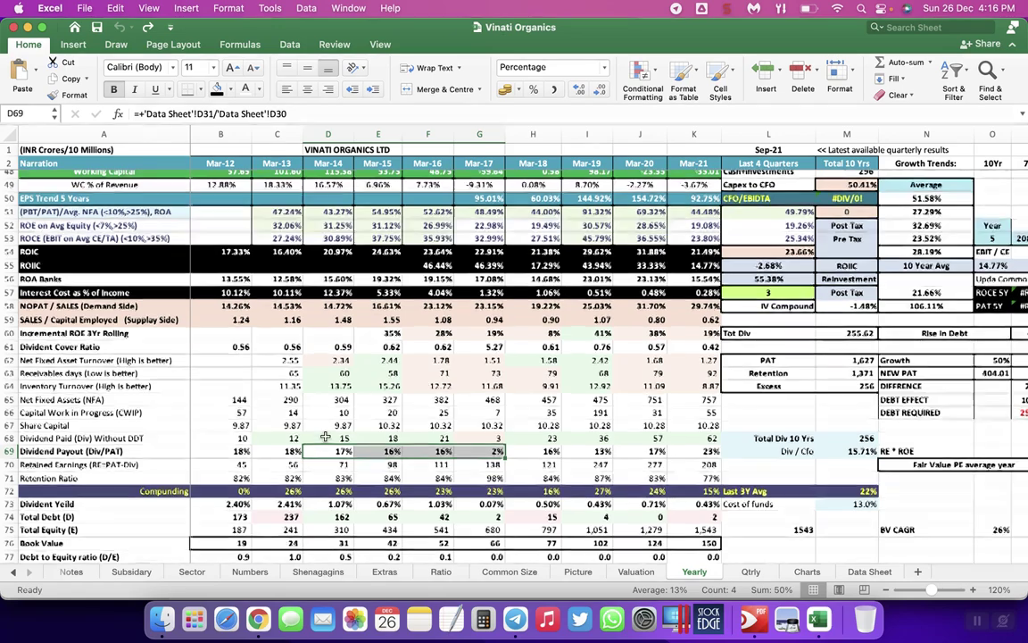
pyautogui.click(261, 621)
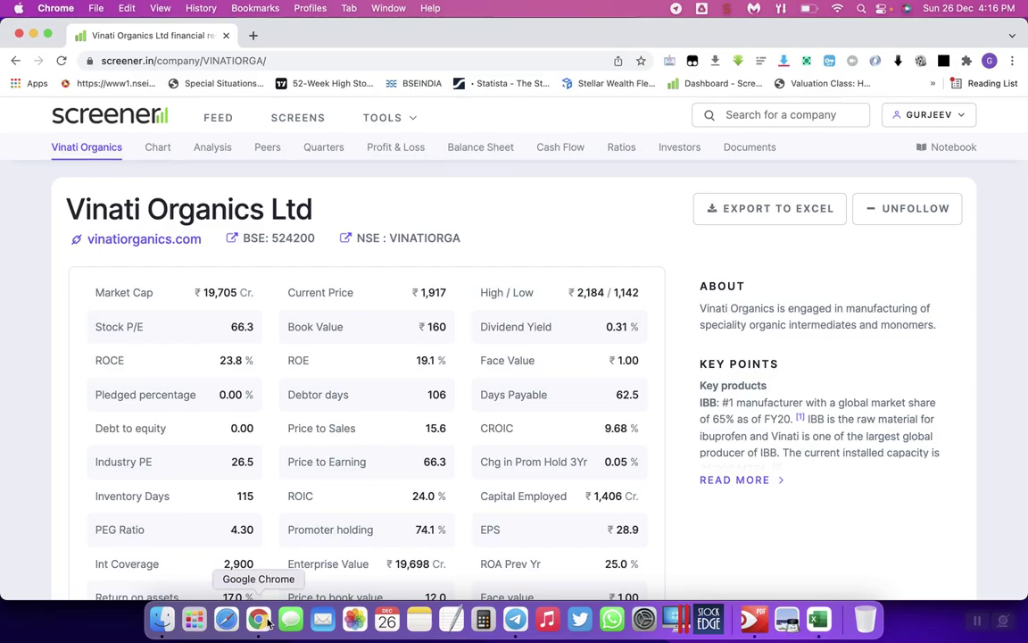
pyautogui.press('super+Tab')
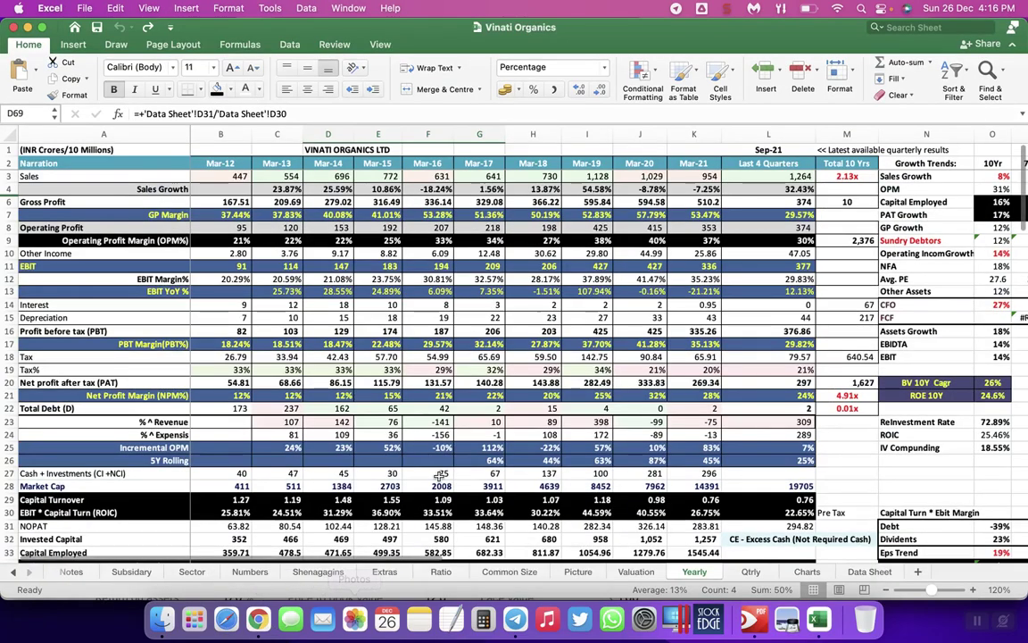
# Step through Vinati Organics' Retained Earnings values from Mar-14 to Mar-17 in the Yearly sheet.
pyautogui.scroll(-12, 437, 479)
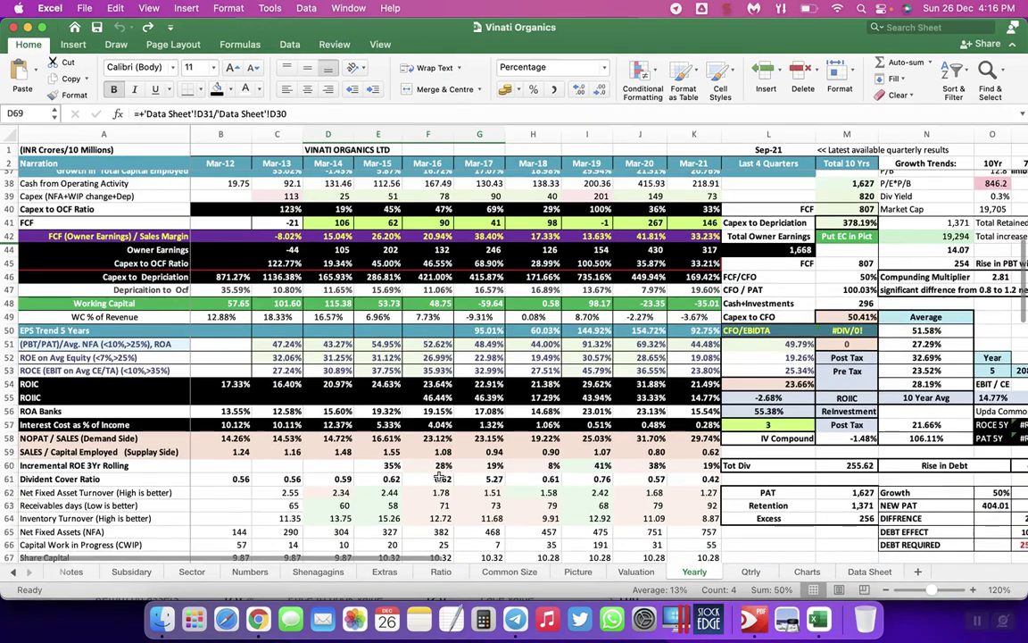
pyautogui.scroll(-5, 441, 478)
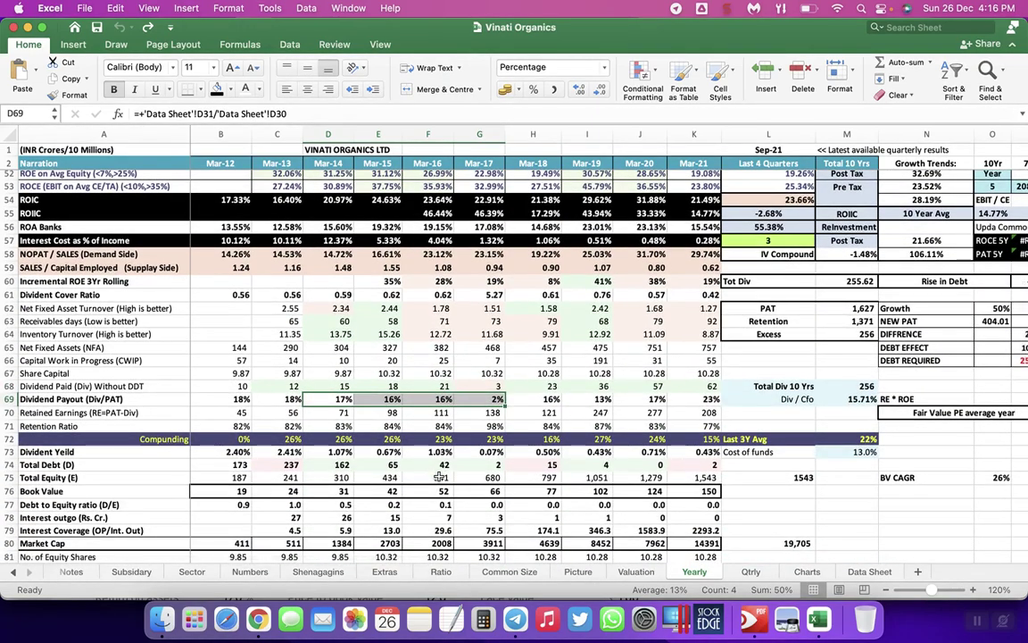
pyautogui.click(340, 412)
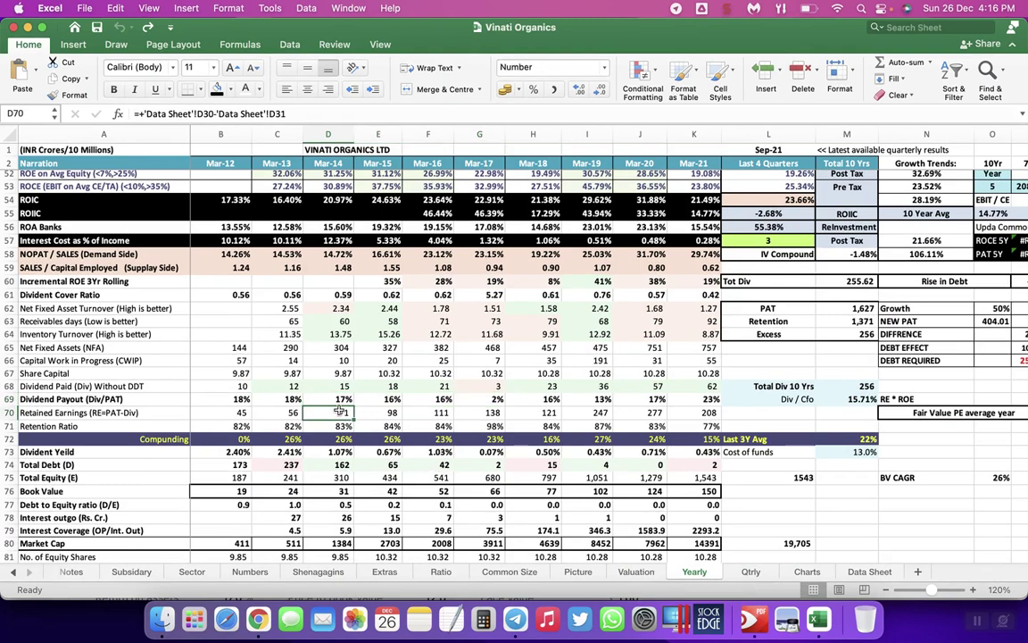
pyautogui.press('Right')
pyautogui.press('Right')
pyautogui.press('Left')
pyautogui.press('Left')
pyautogui.press('Right')
pyautogui.press('Right')
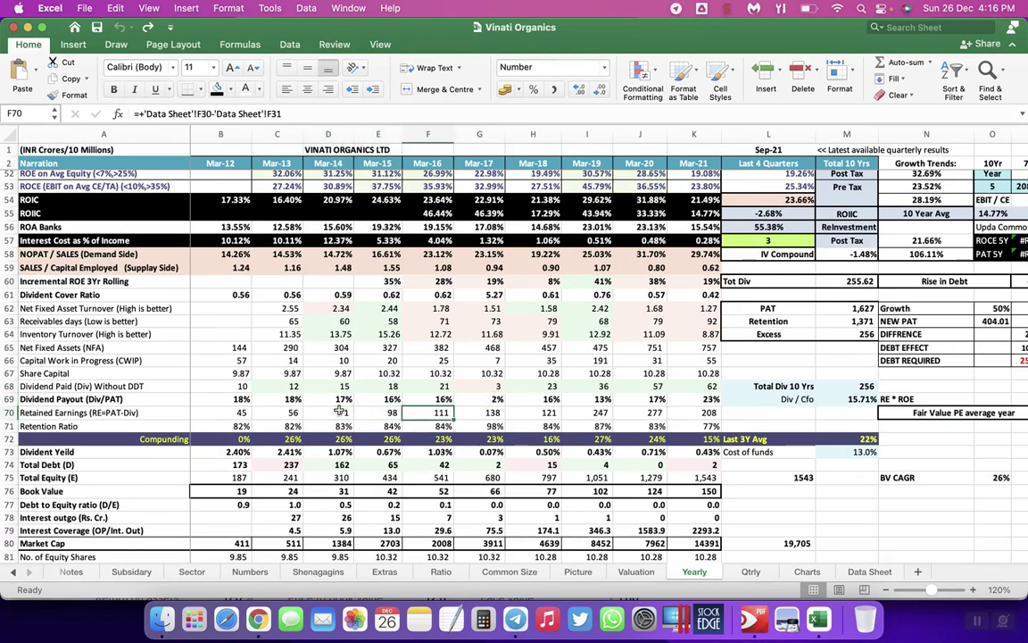
pyautogui.press('Right')
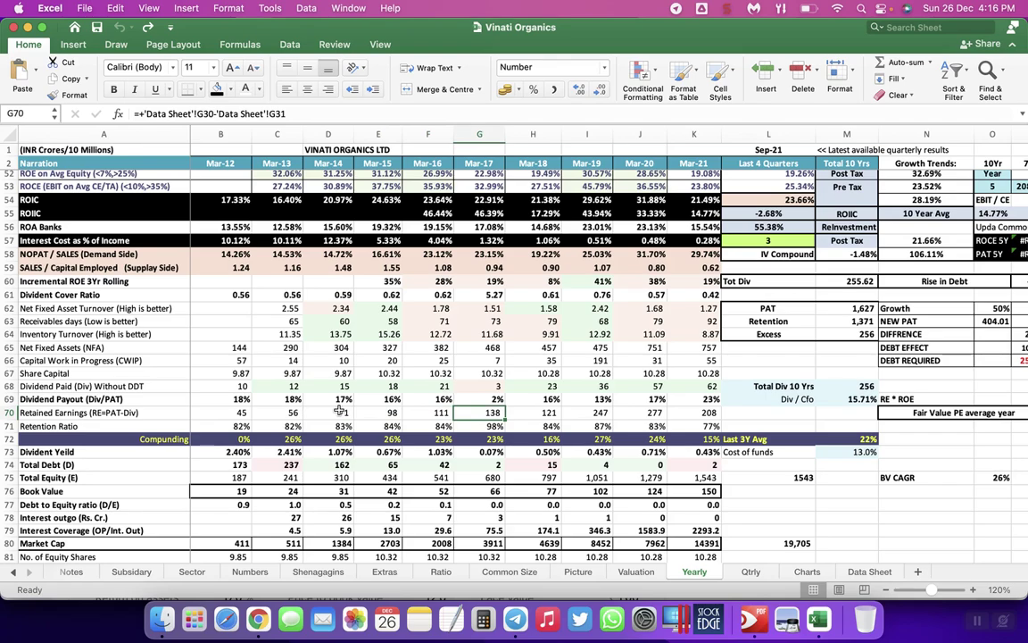
# Switch to the Amtek Auto workbook and view the quarterly sales, margins and profits at the start of its Qtrly sheet.
pyautogui.scroll(1, 339, 411)
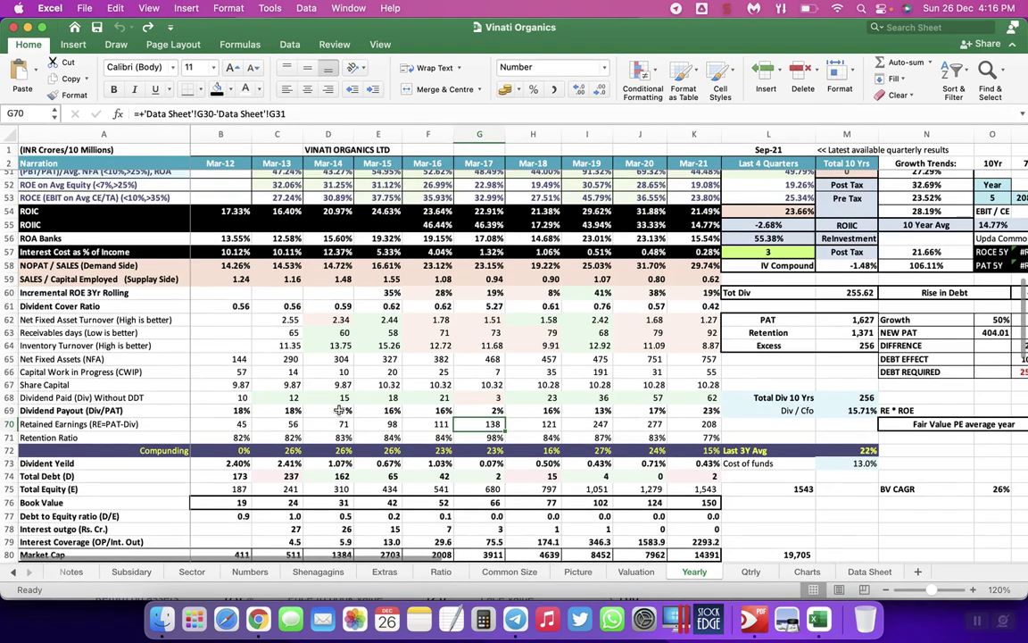
pyautogui.scroll(15, 340, 410)
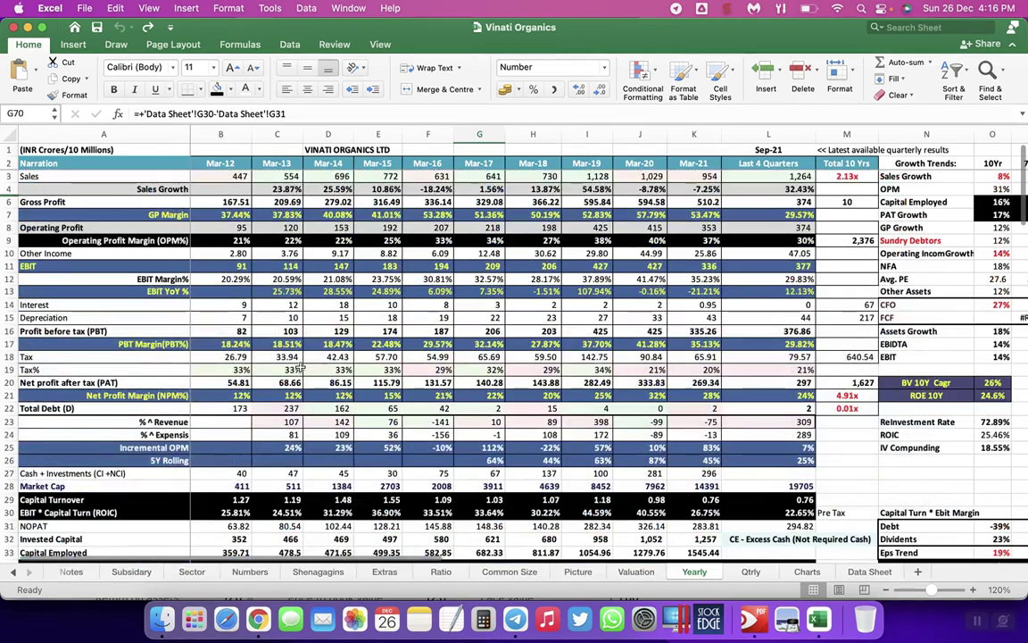
pyautogui.press('super+grave')
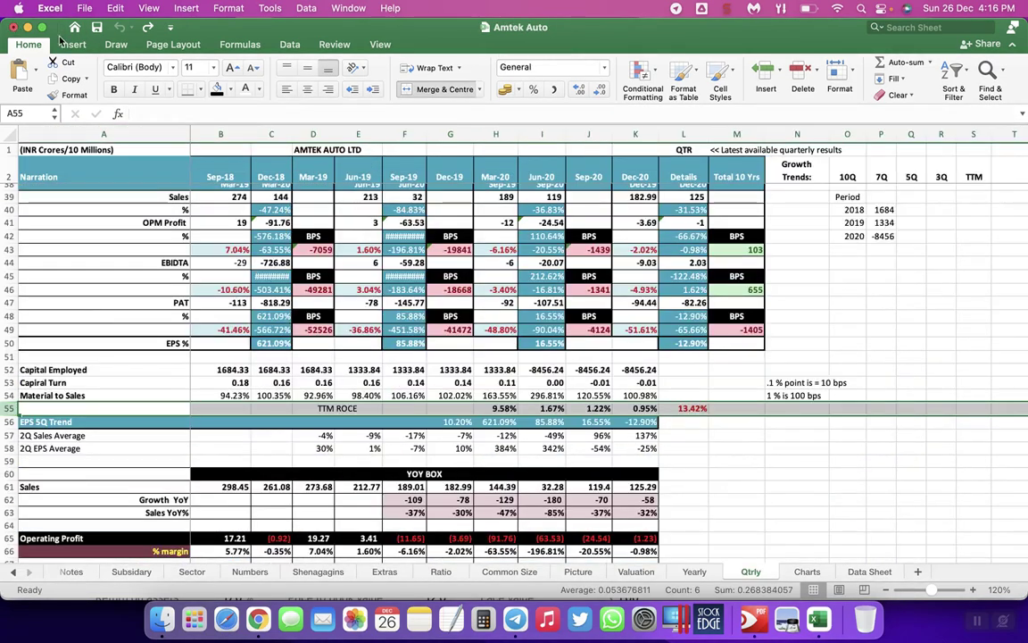
pyautogui.scroll(10, 510, 297)
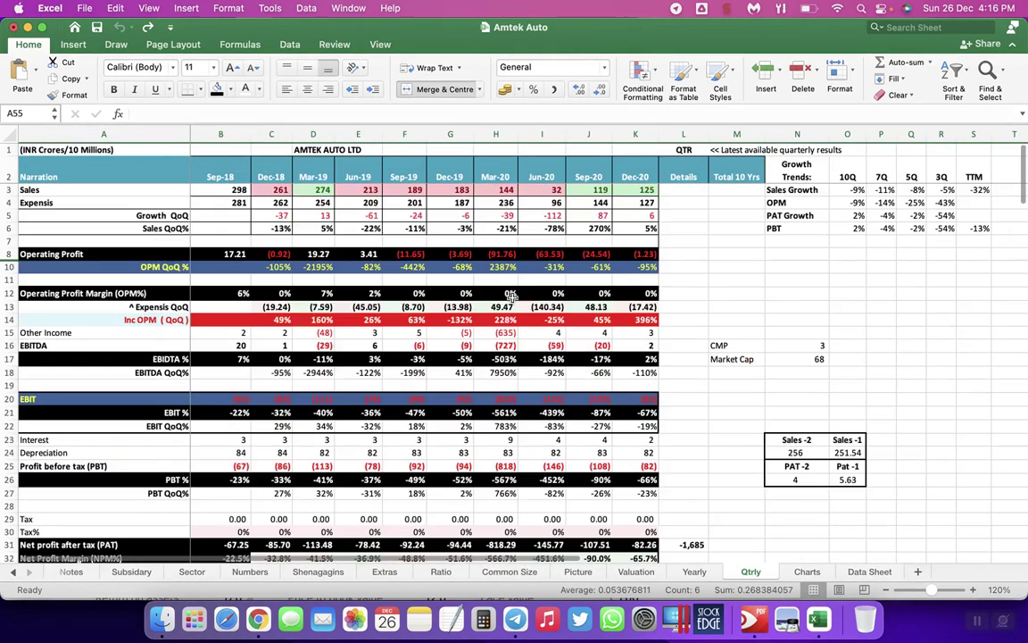
pyautogui.click(987, 345)
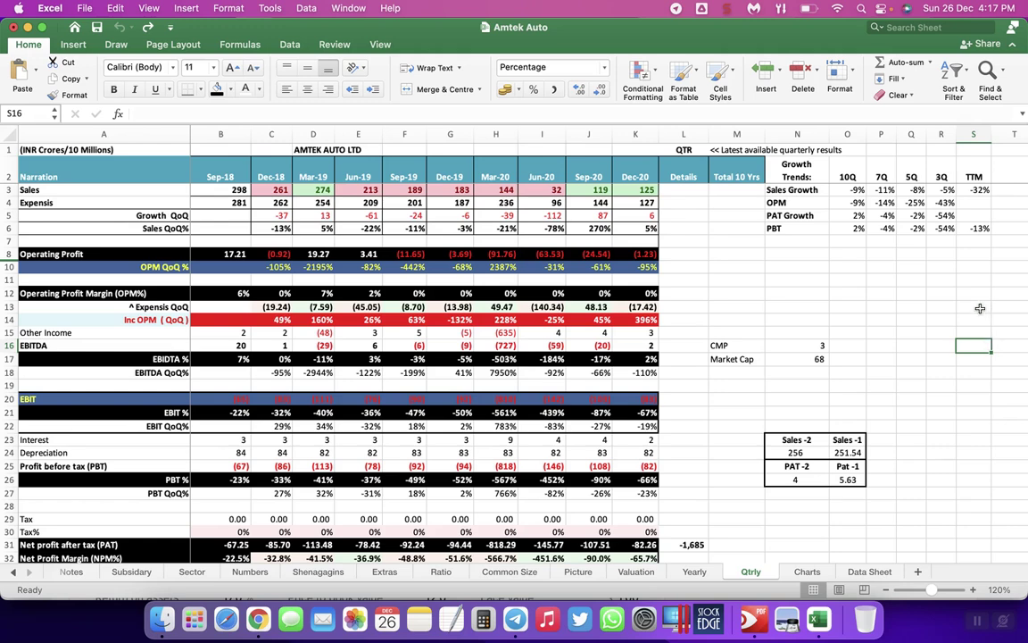
pyautogui.click(728, 11)
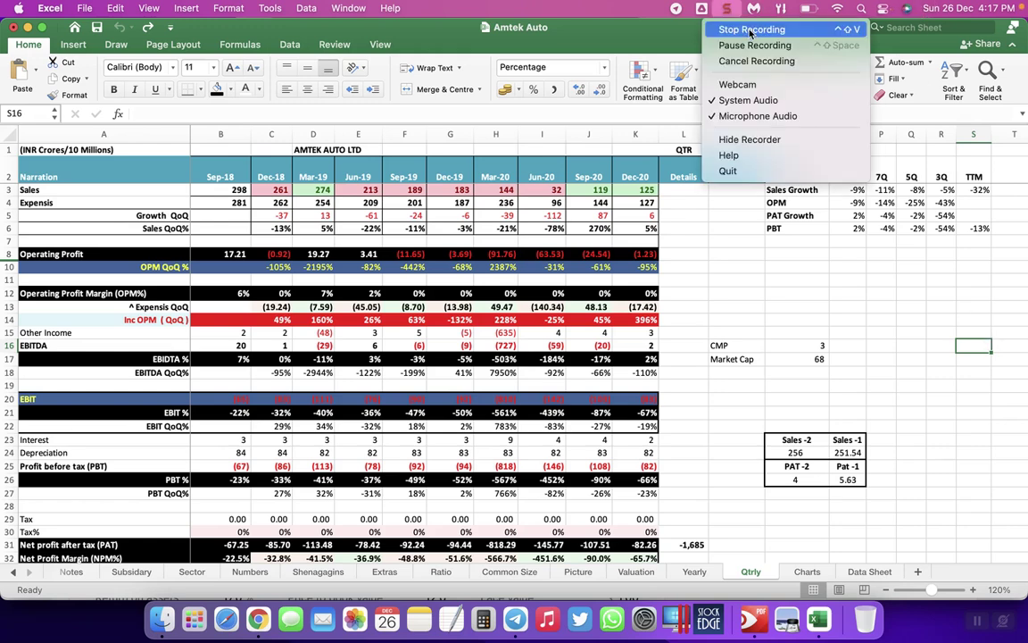